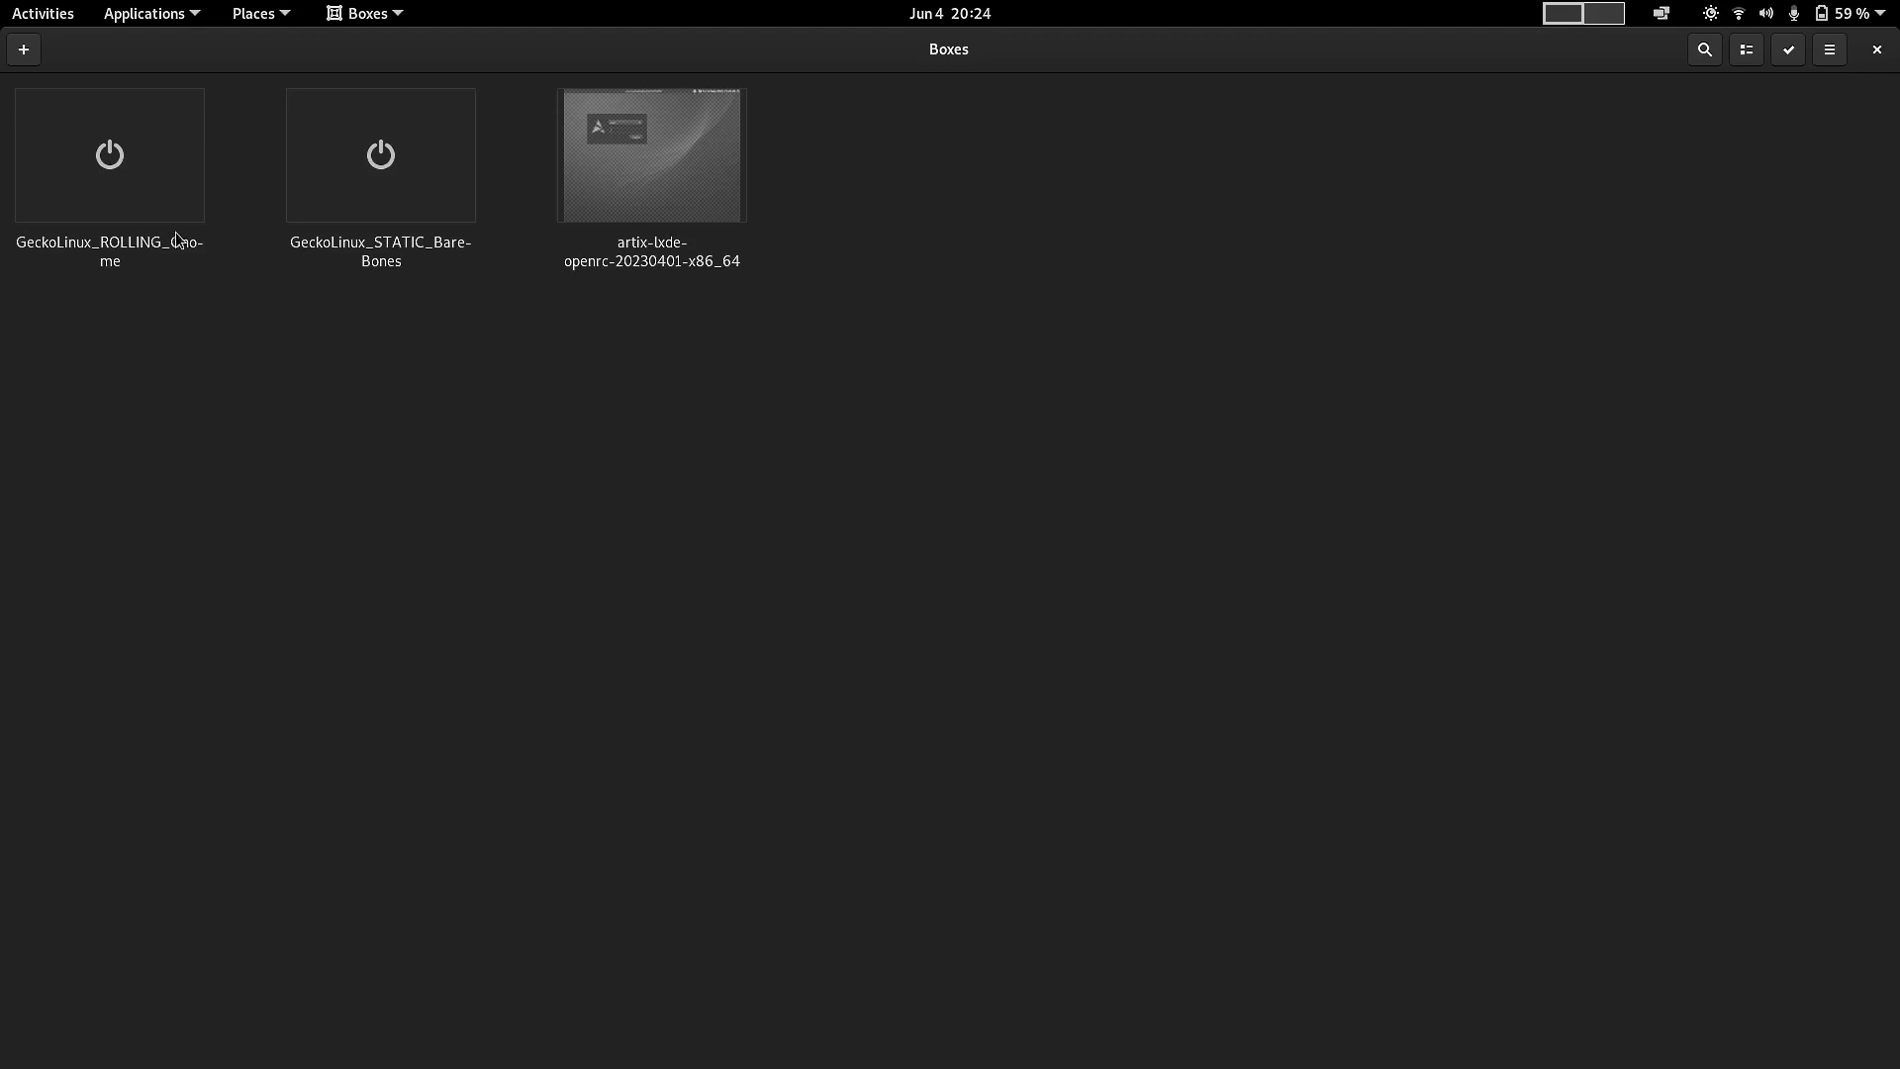
- Start the GeckoLinux_ROLLING_Gnome virtual machine and boot the Linux 5.19.1-1-default entry from the advanced options, not recovery mode
click(71, 198)
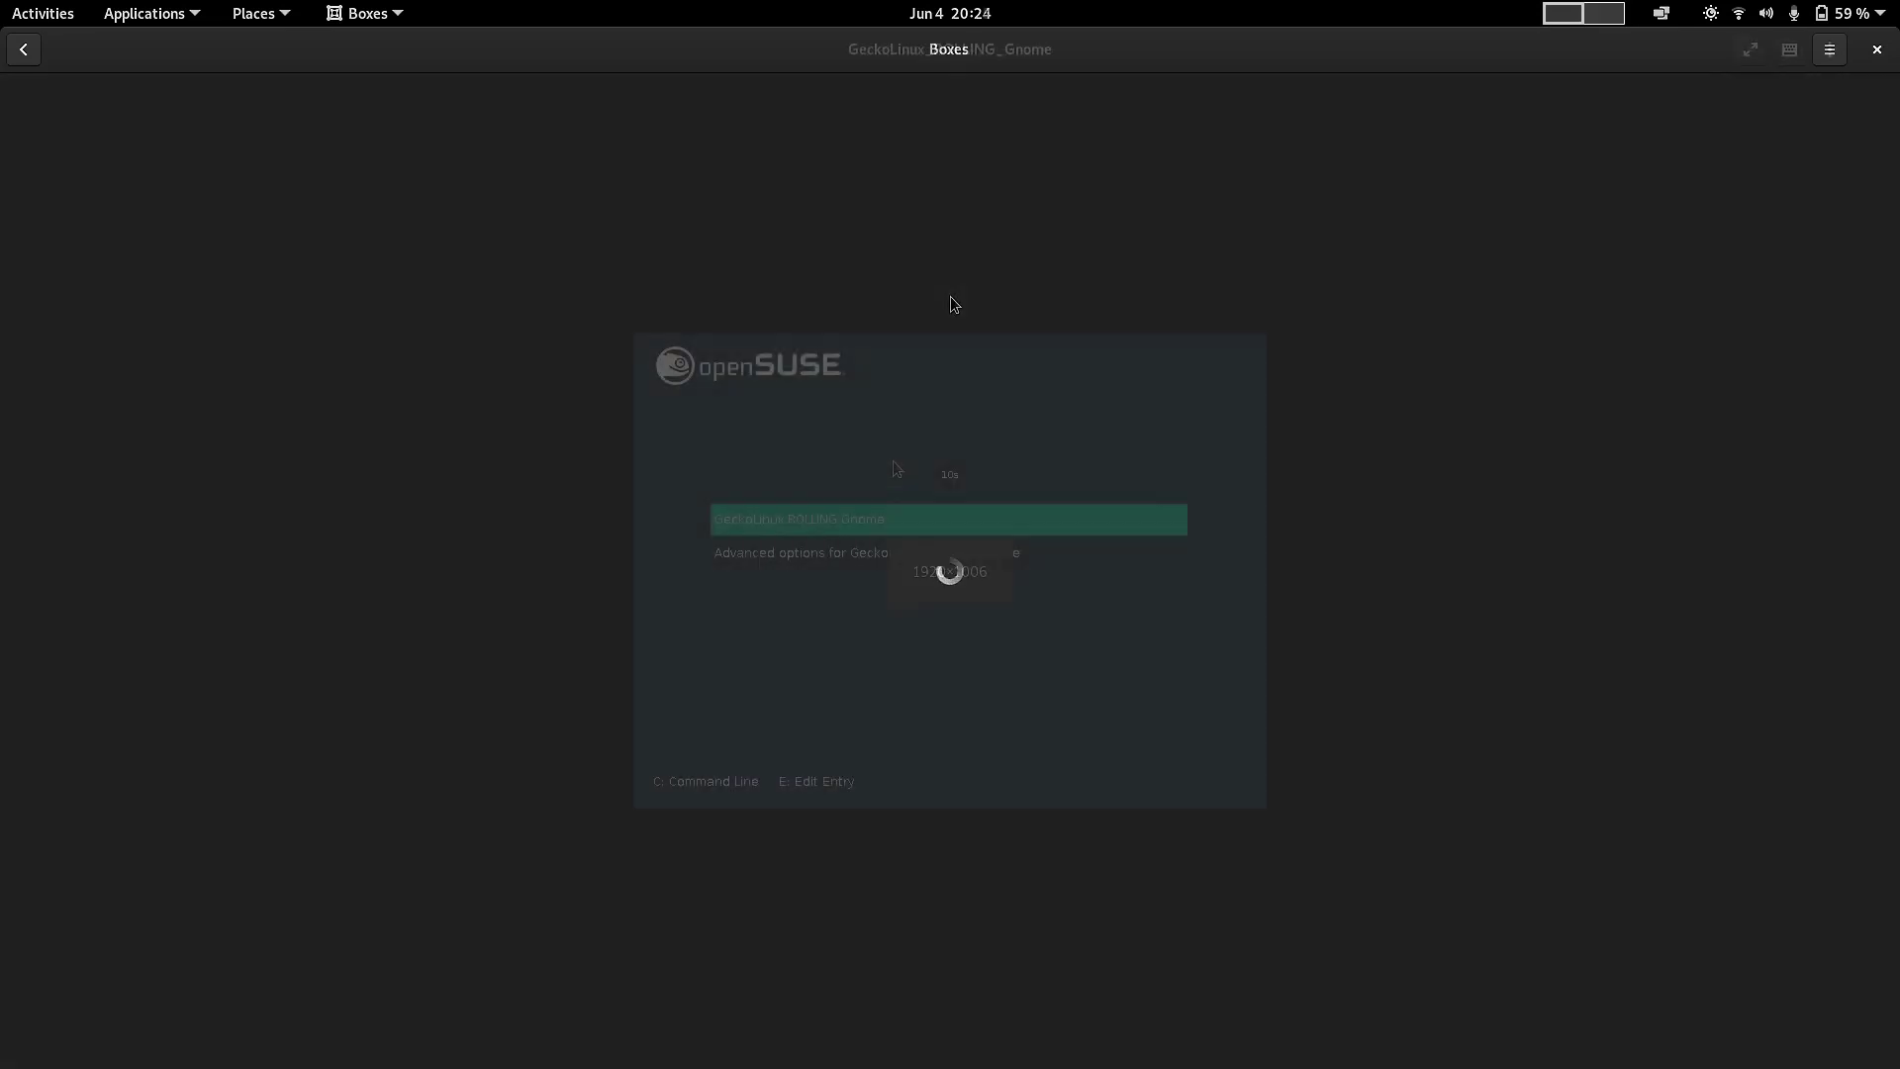
key(Down)
key(Up)
key(Down)
key(Return)
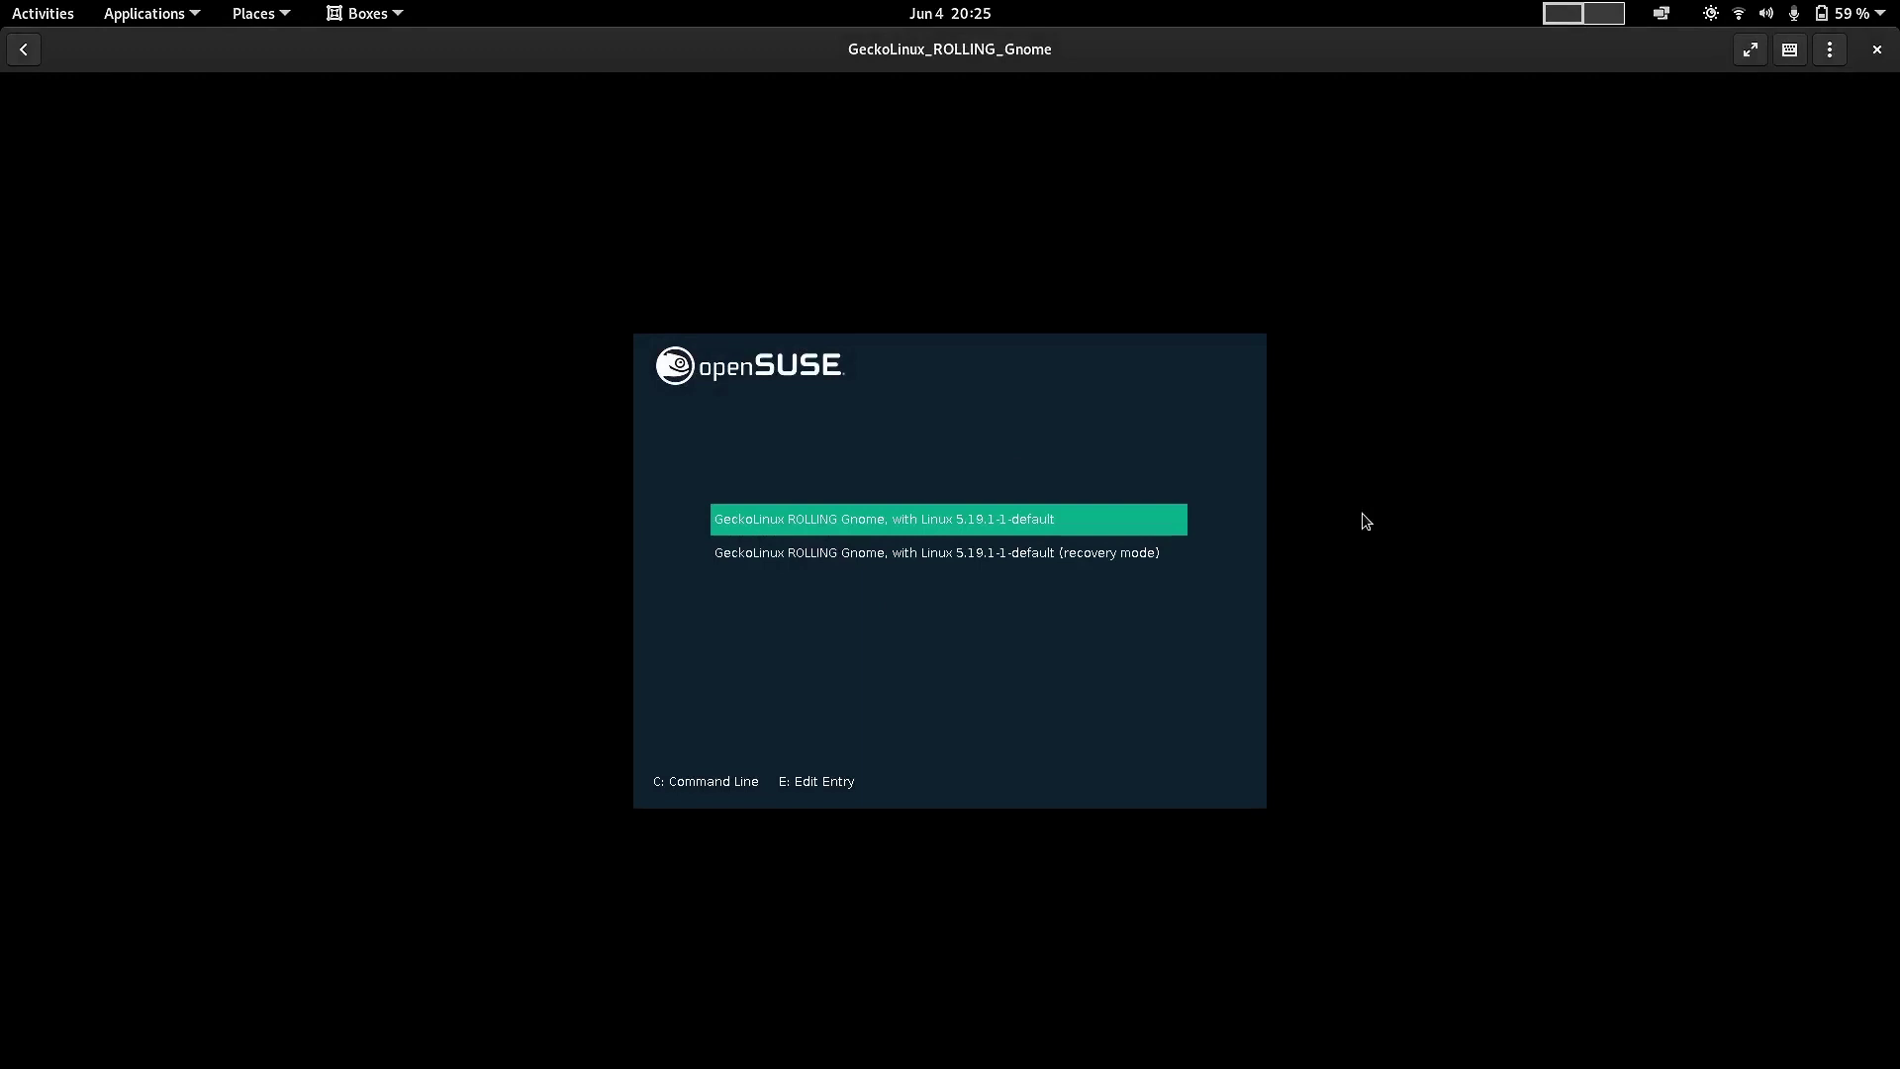
key(Down)
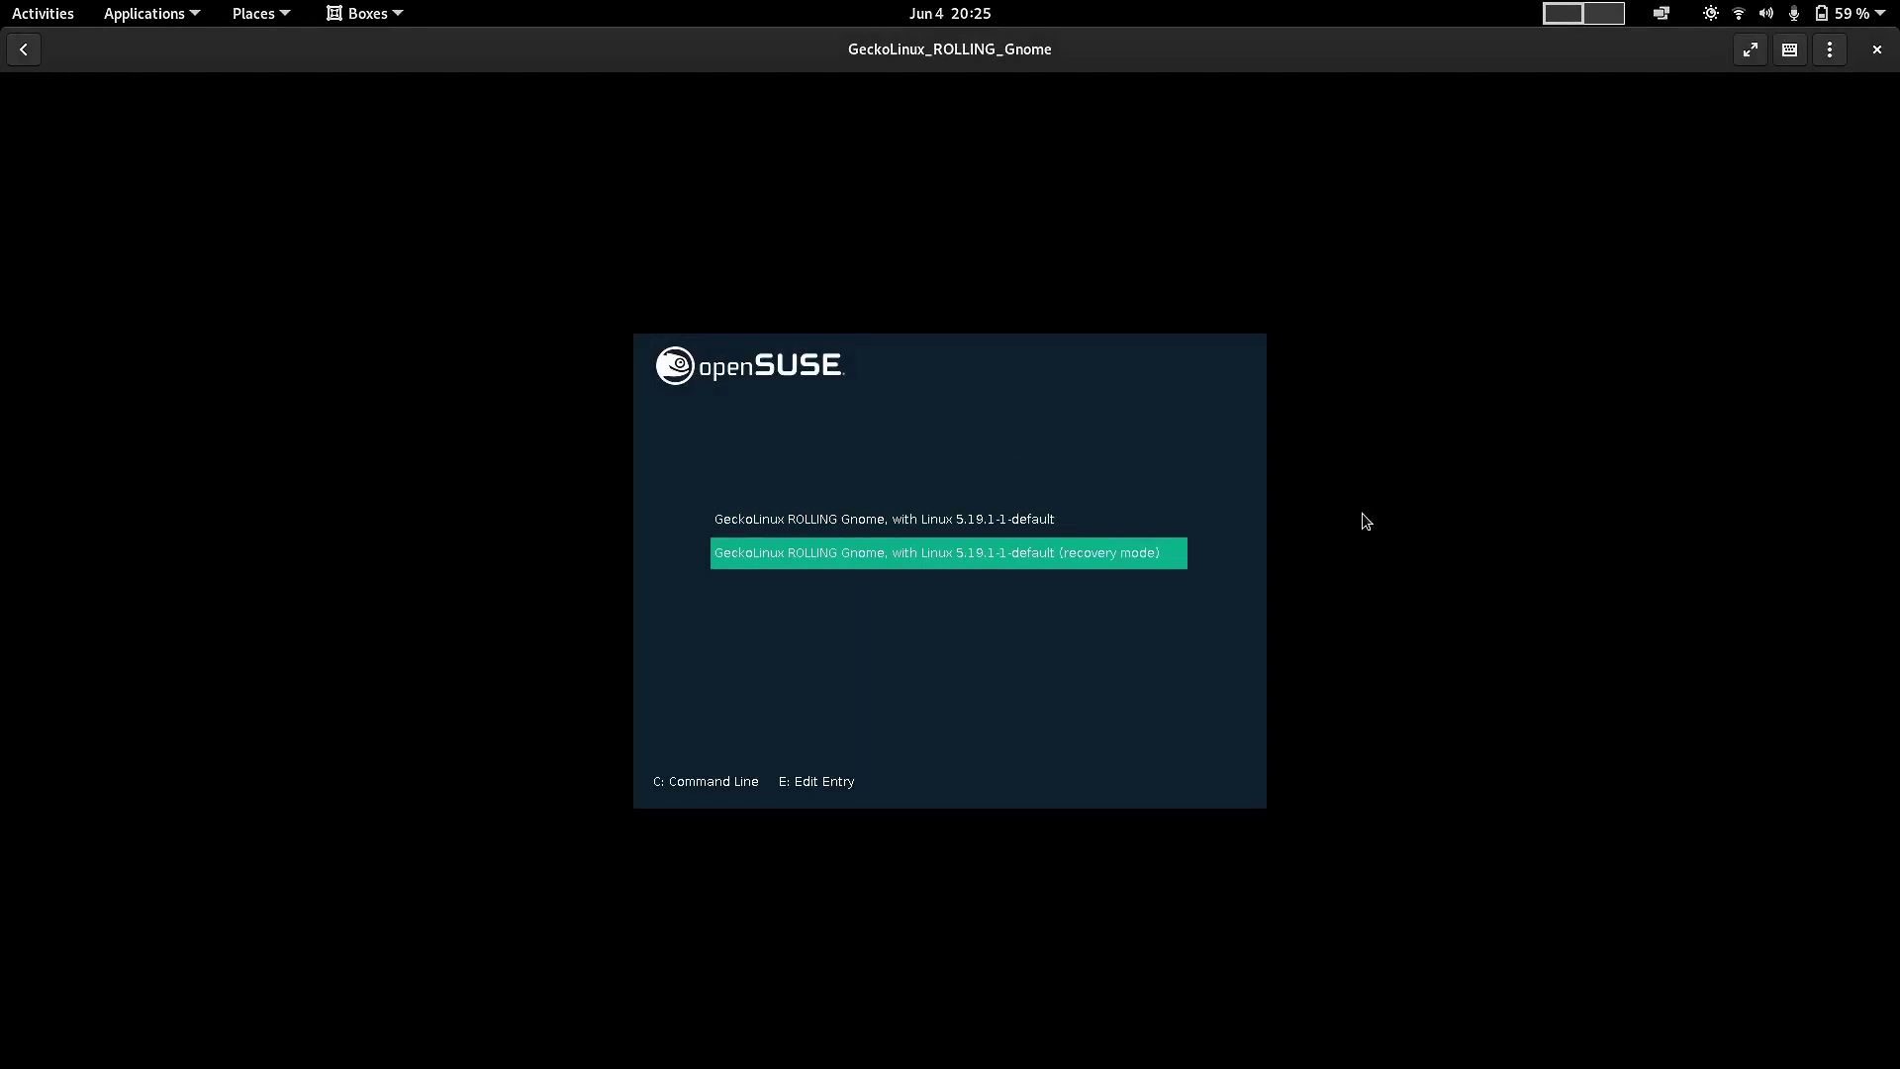
key(Up)
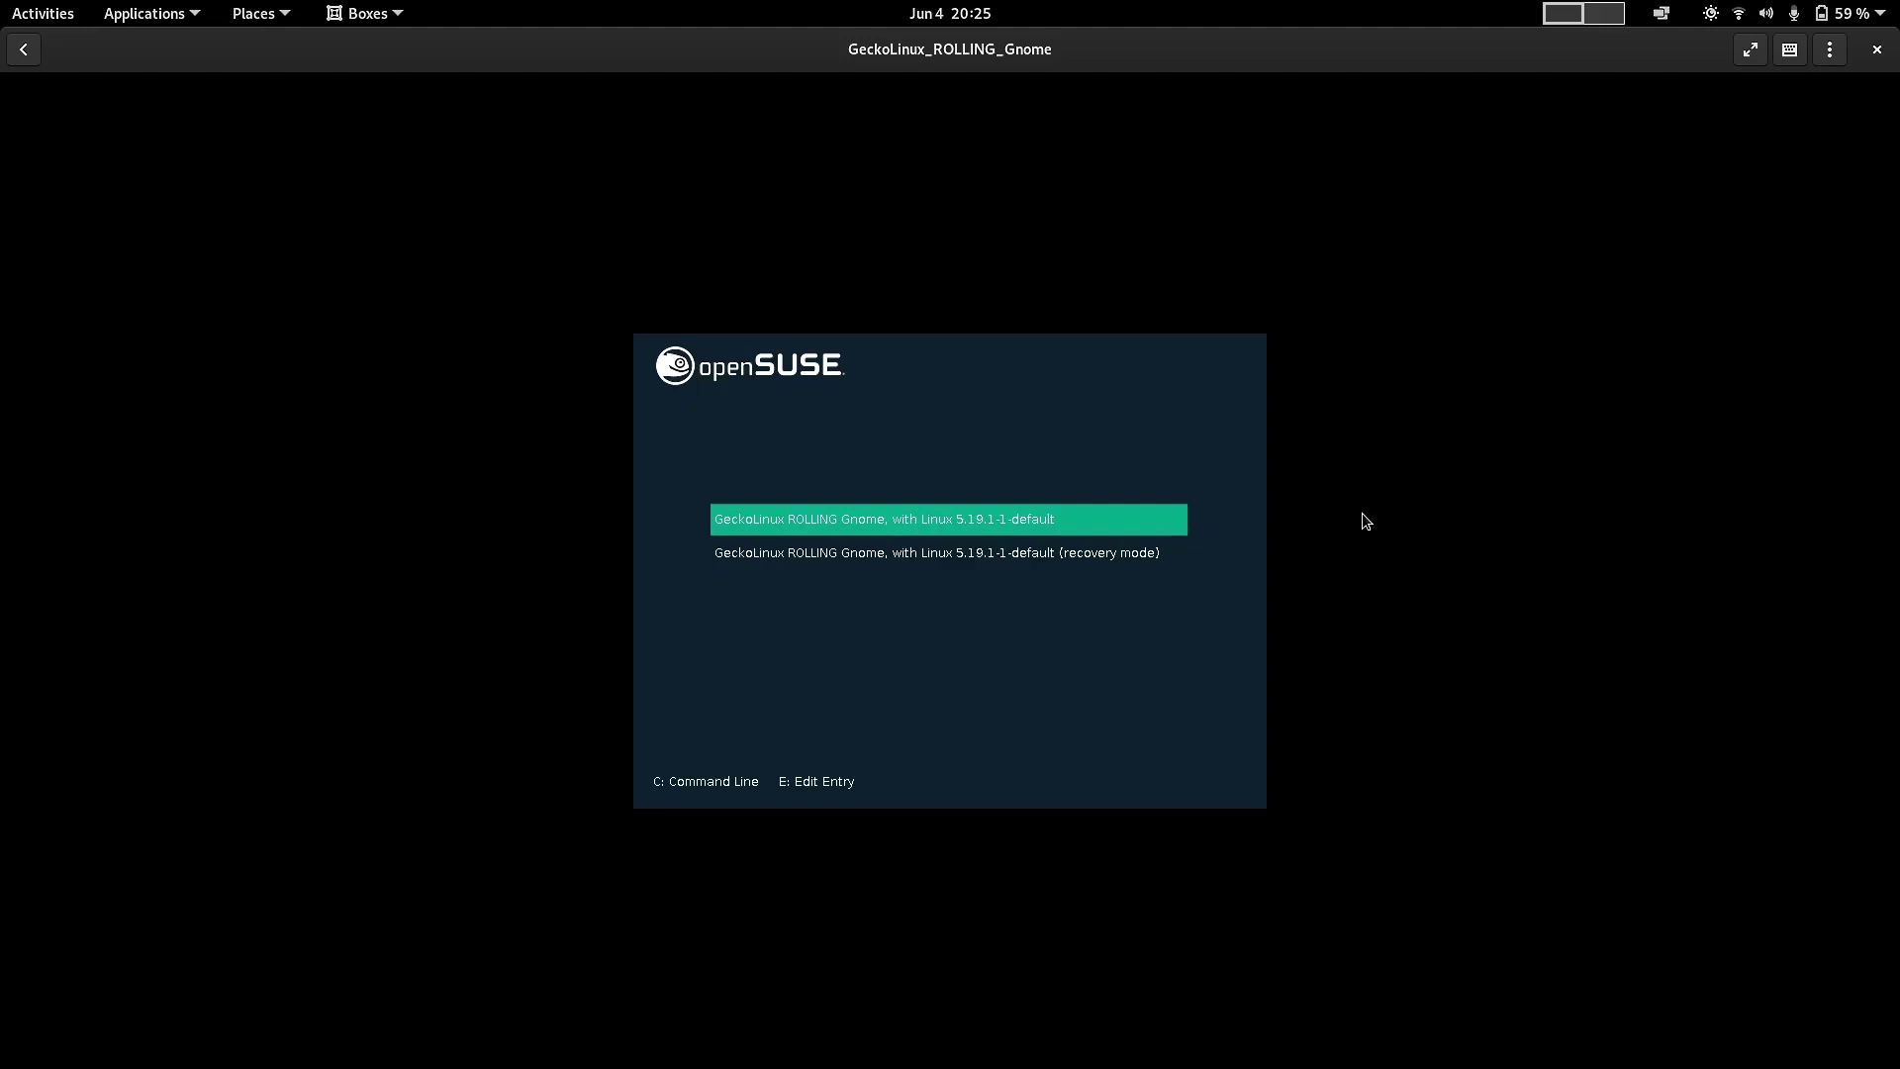
key(Return)
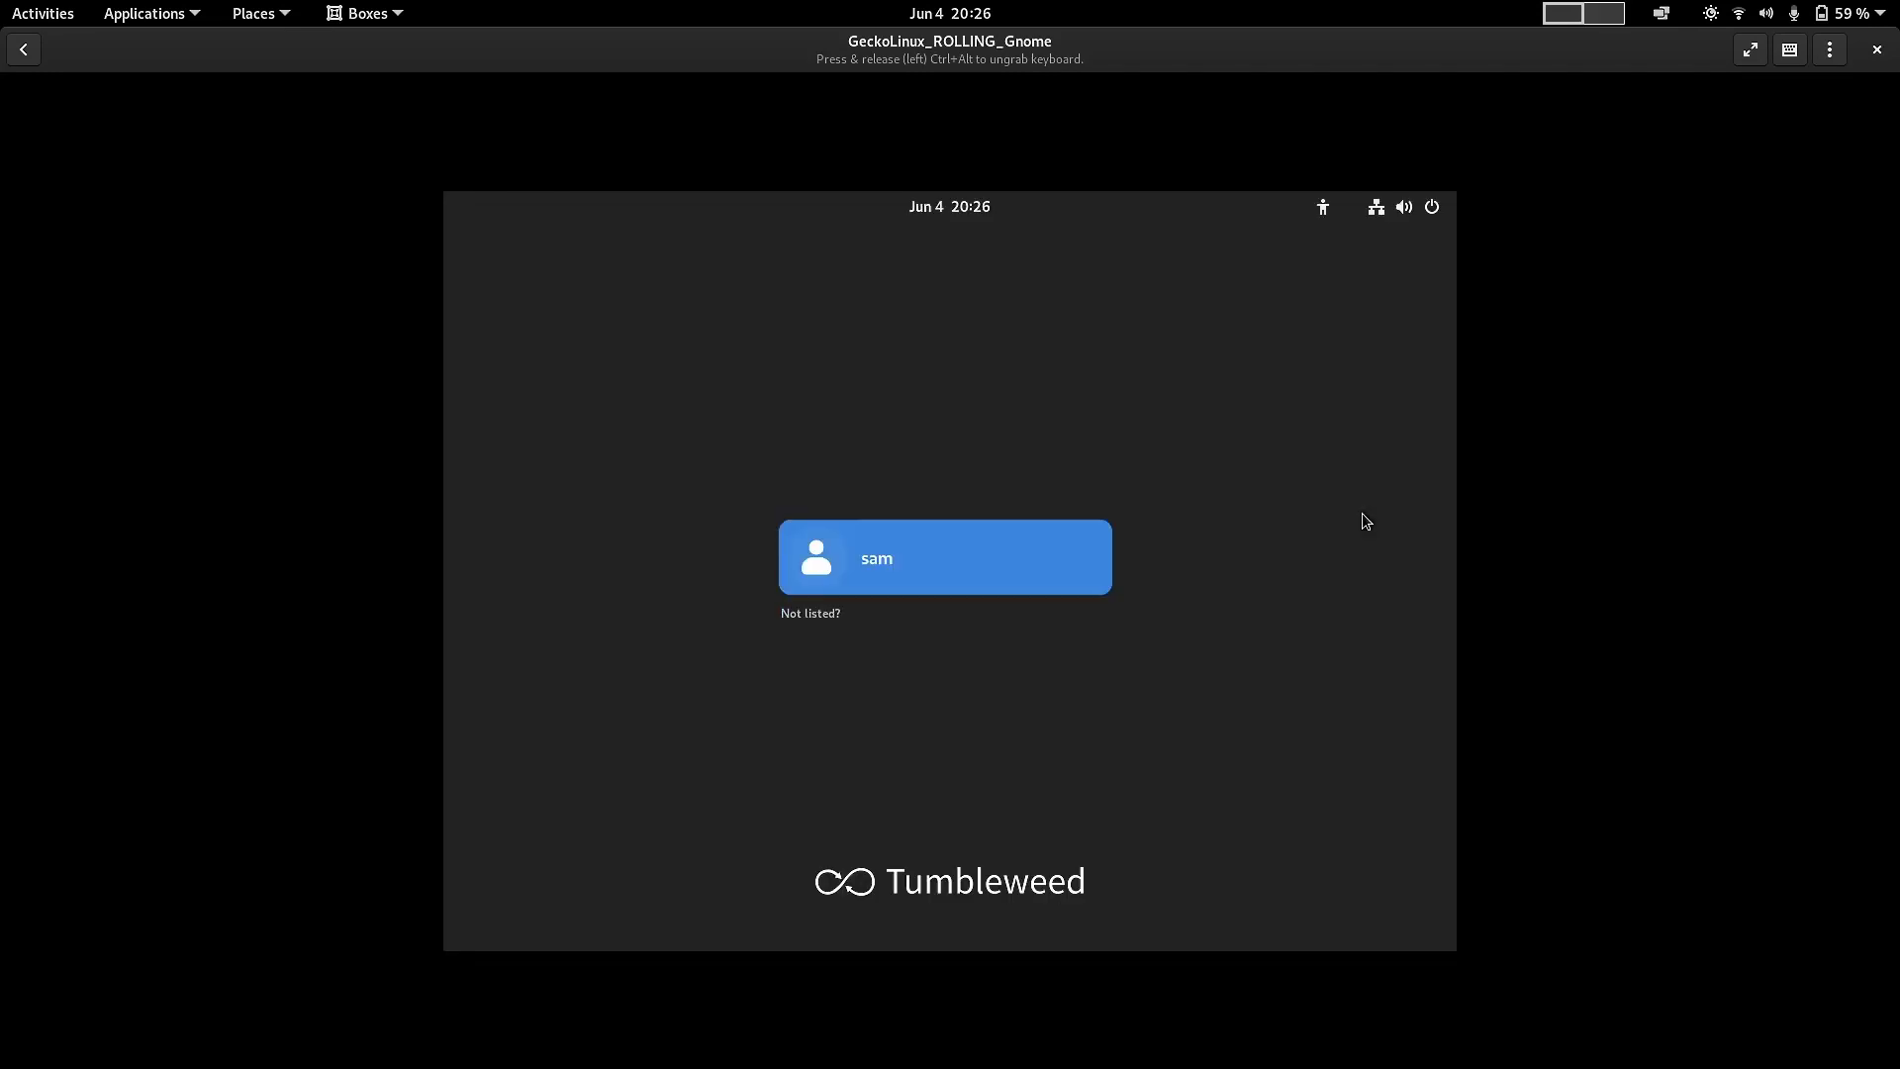
- Examine the accessibility options and the system menu on the guest's login screen, leaving them unchanged
click(1323, 210)
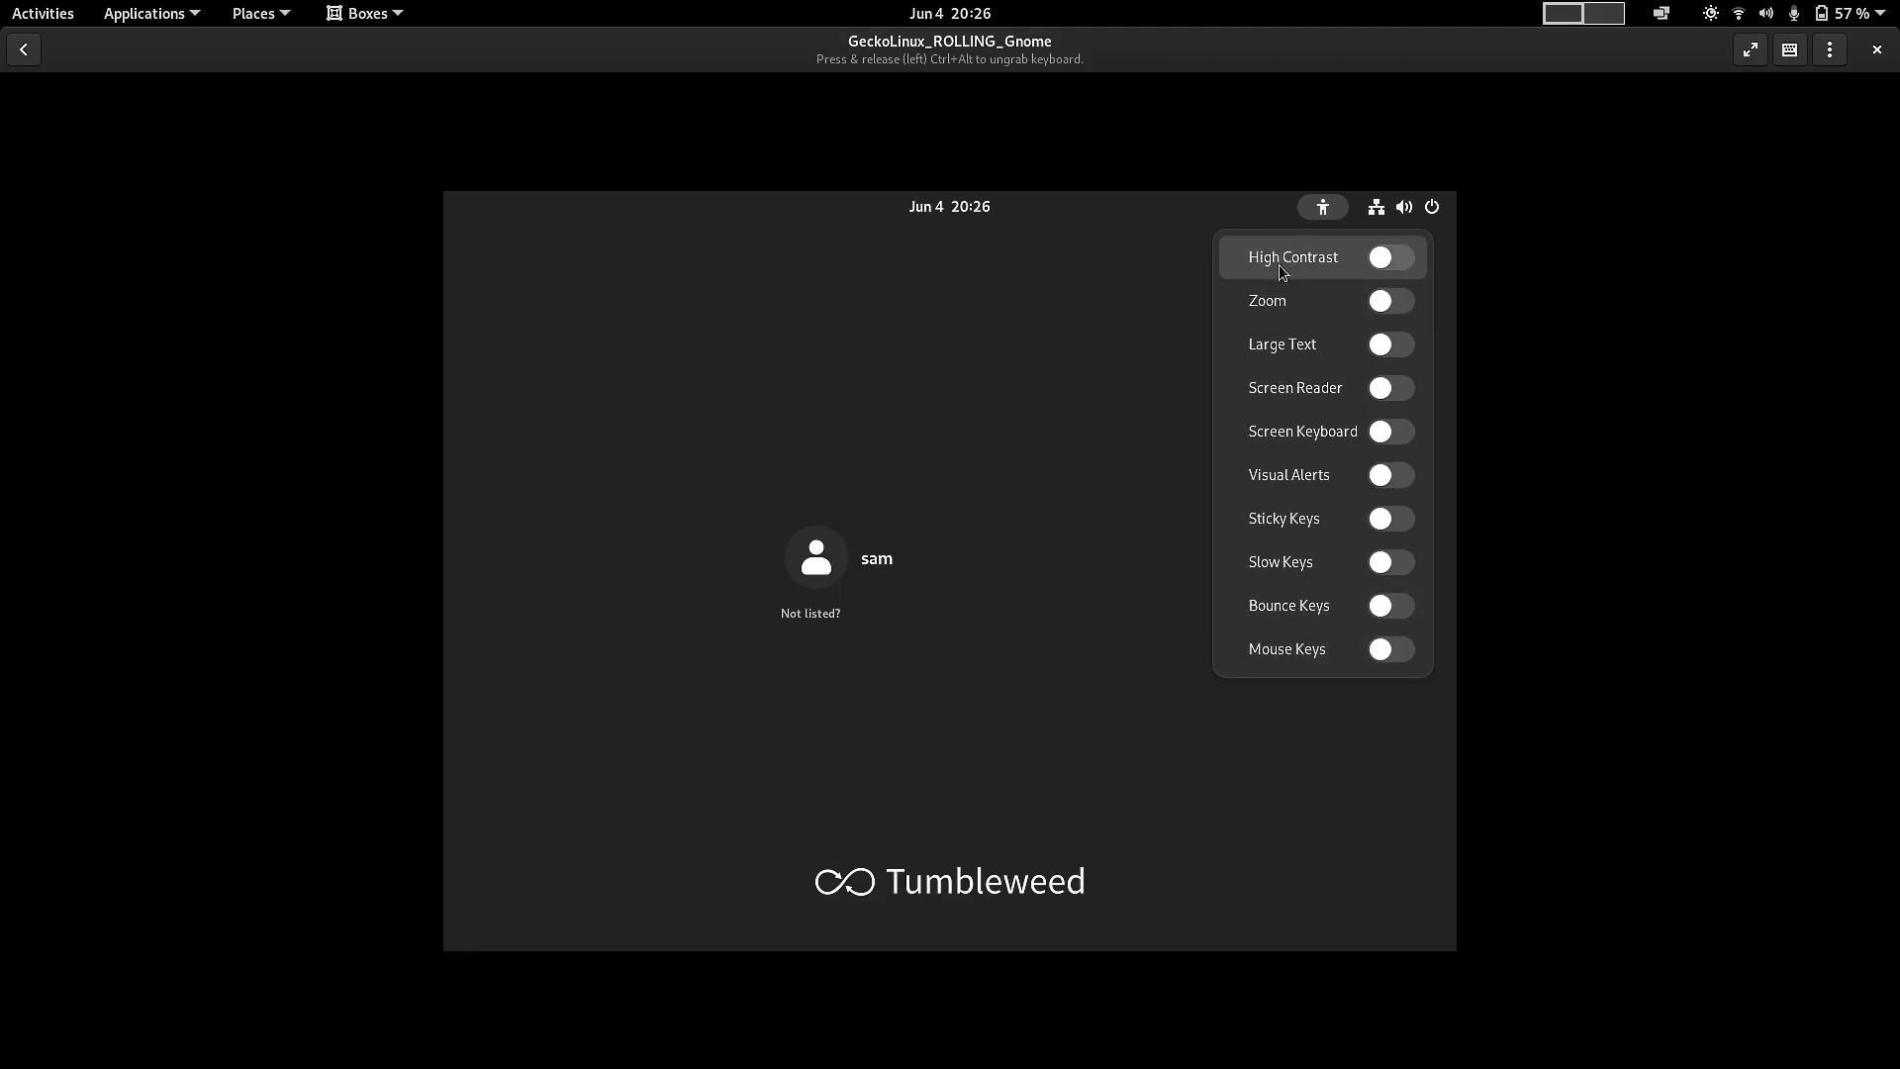
mouse_move(1379, 212)
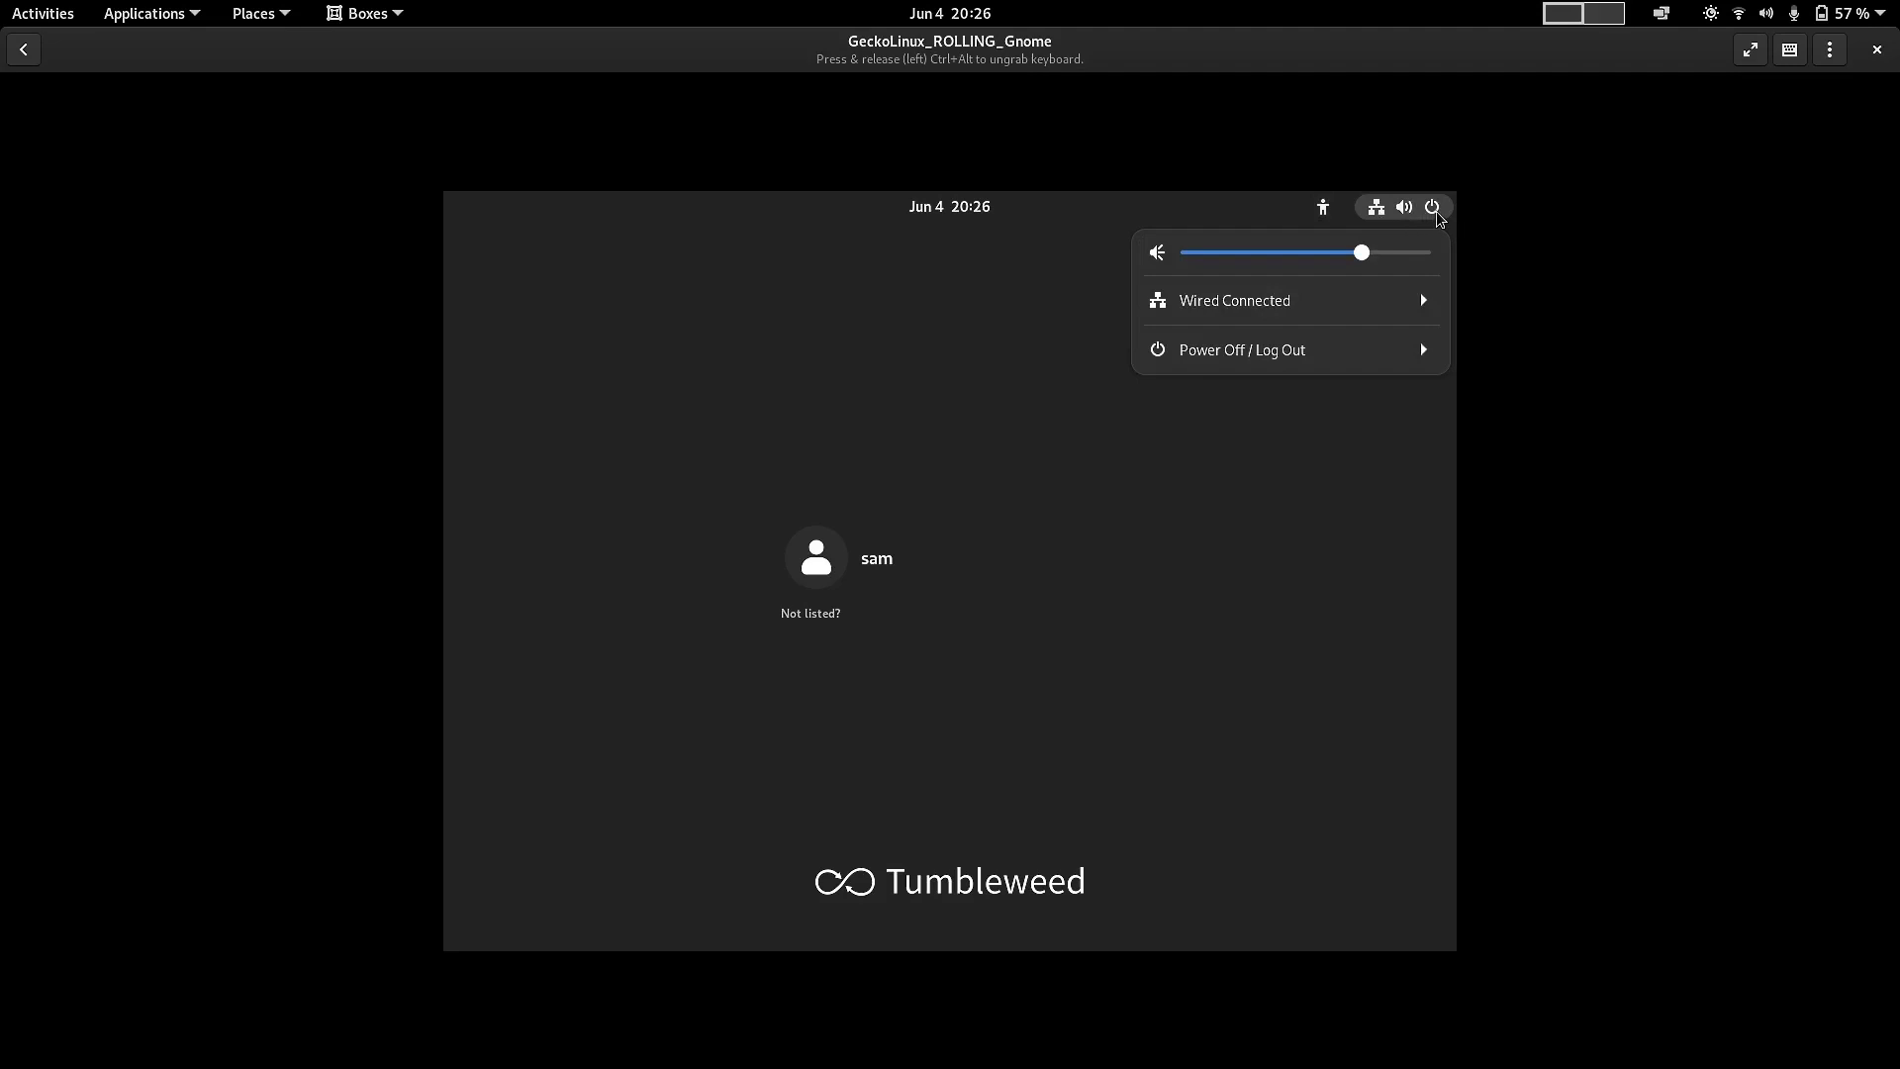
click(965, 576)
- Select the listed user, enter the account password, check the available session types and log in to GNOME
click(953, 569)
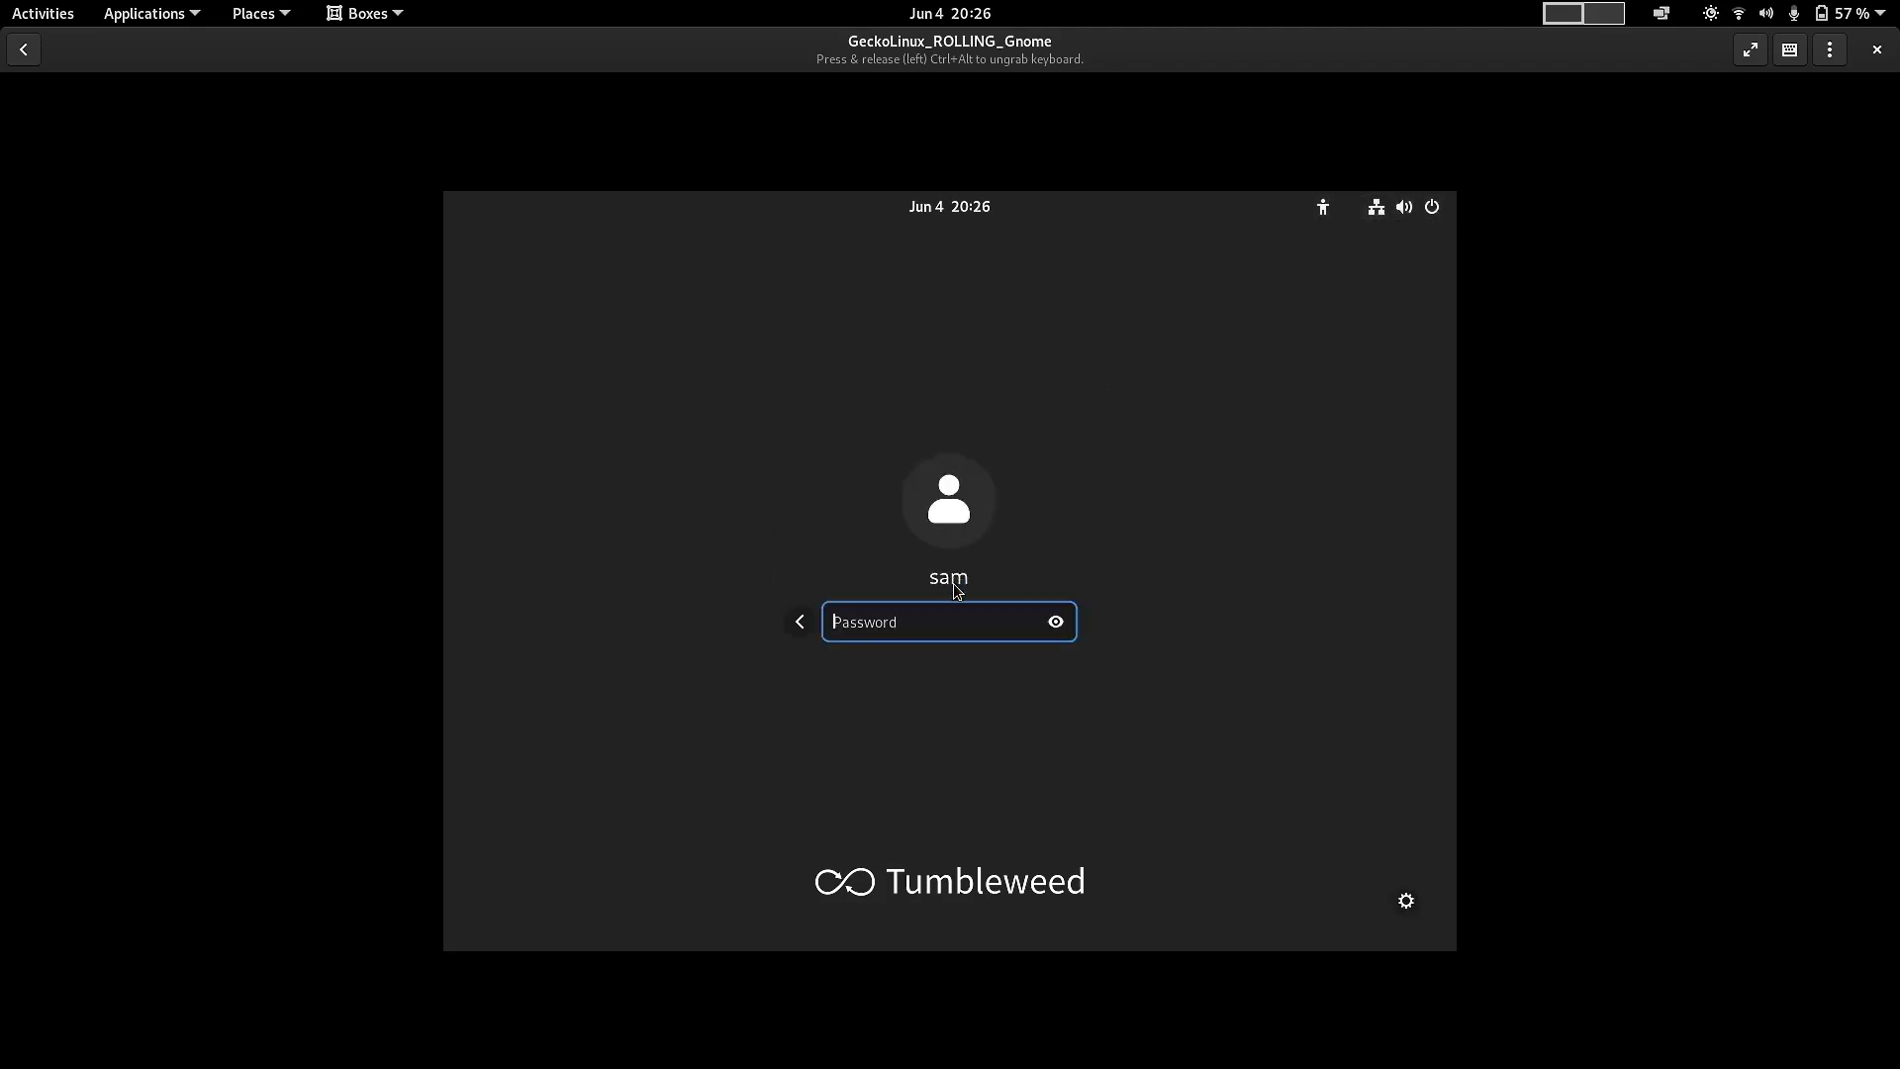
text(••••••)
click(1406, 900)
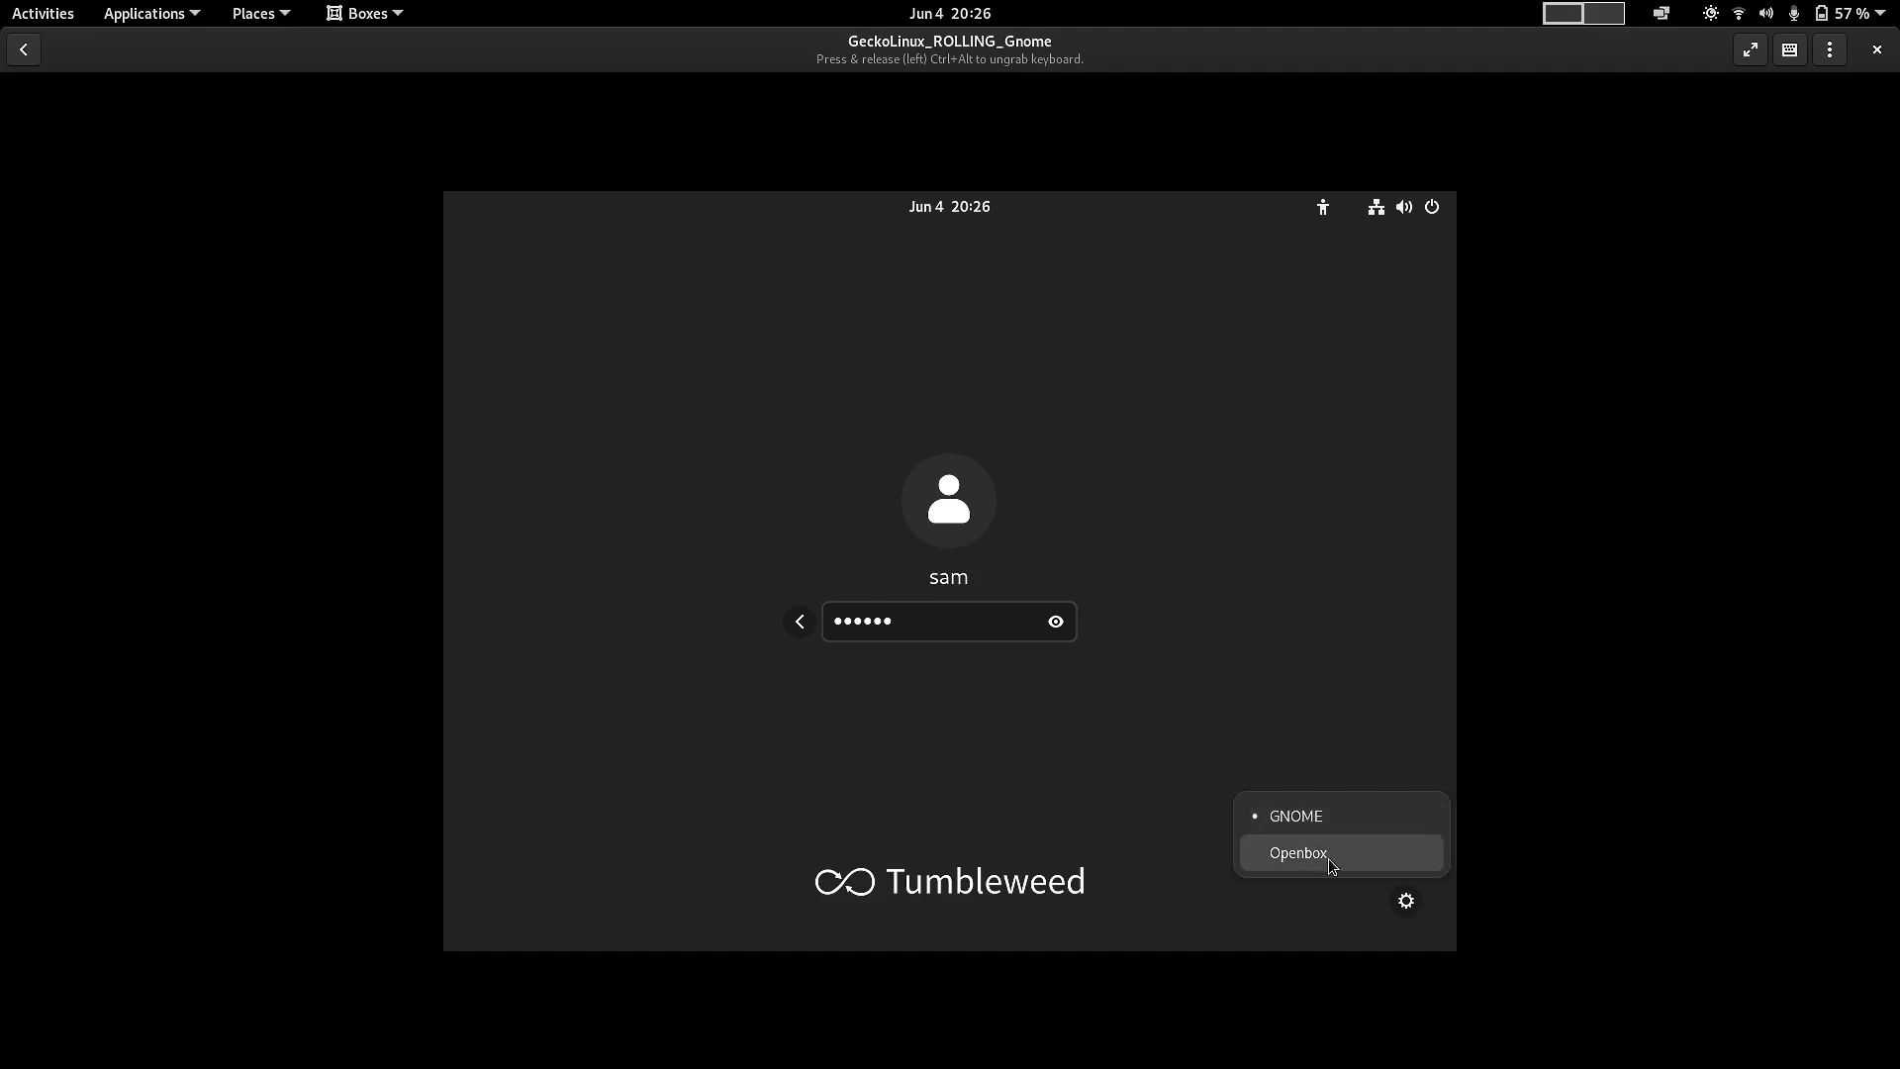
click(1287, 651)
key(Return)
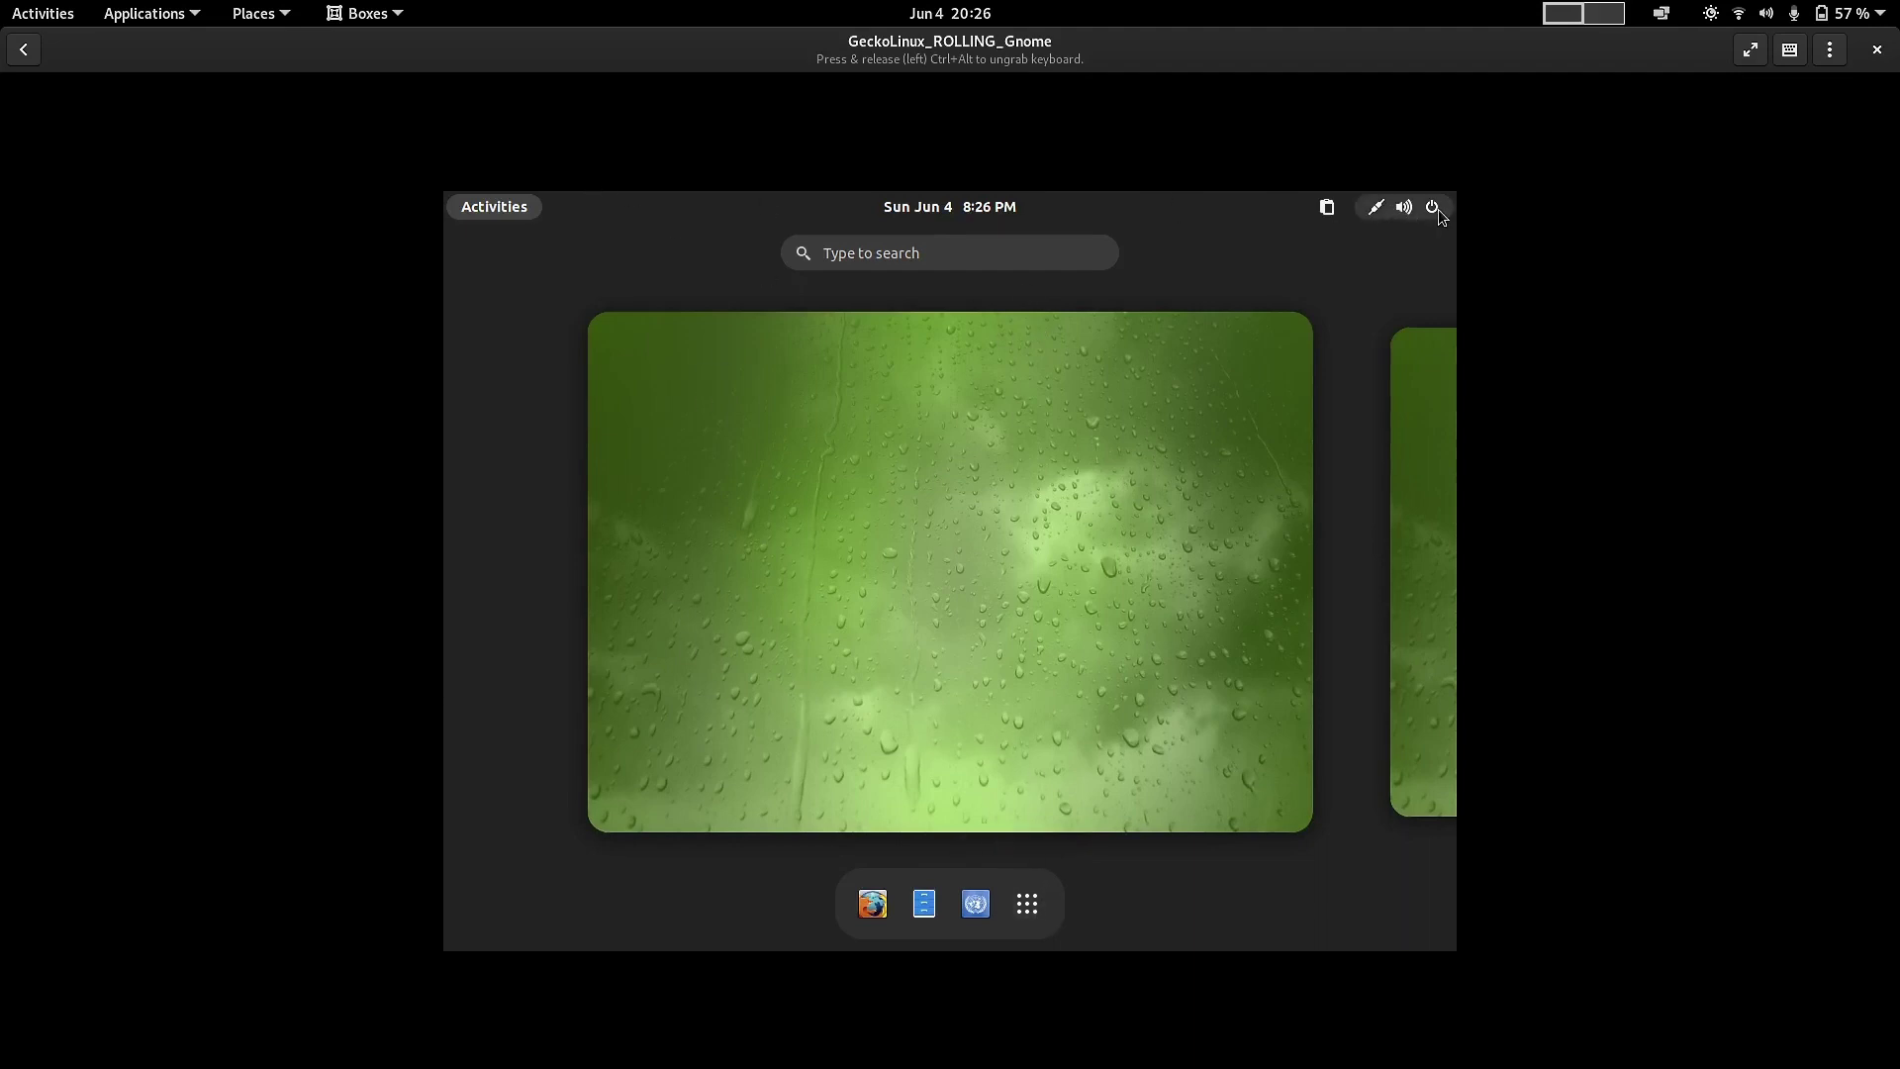
- Set the guest system's display resolution to 1920 × 1080 (16:9) in Settings and keep the change
click(1407, 210)
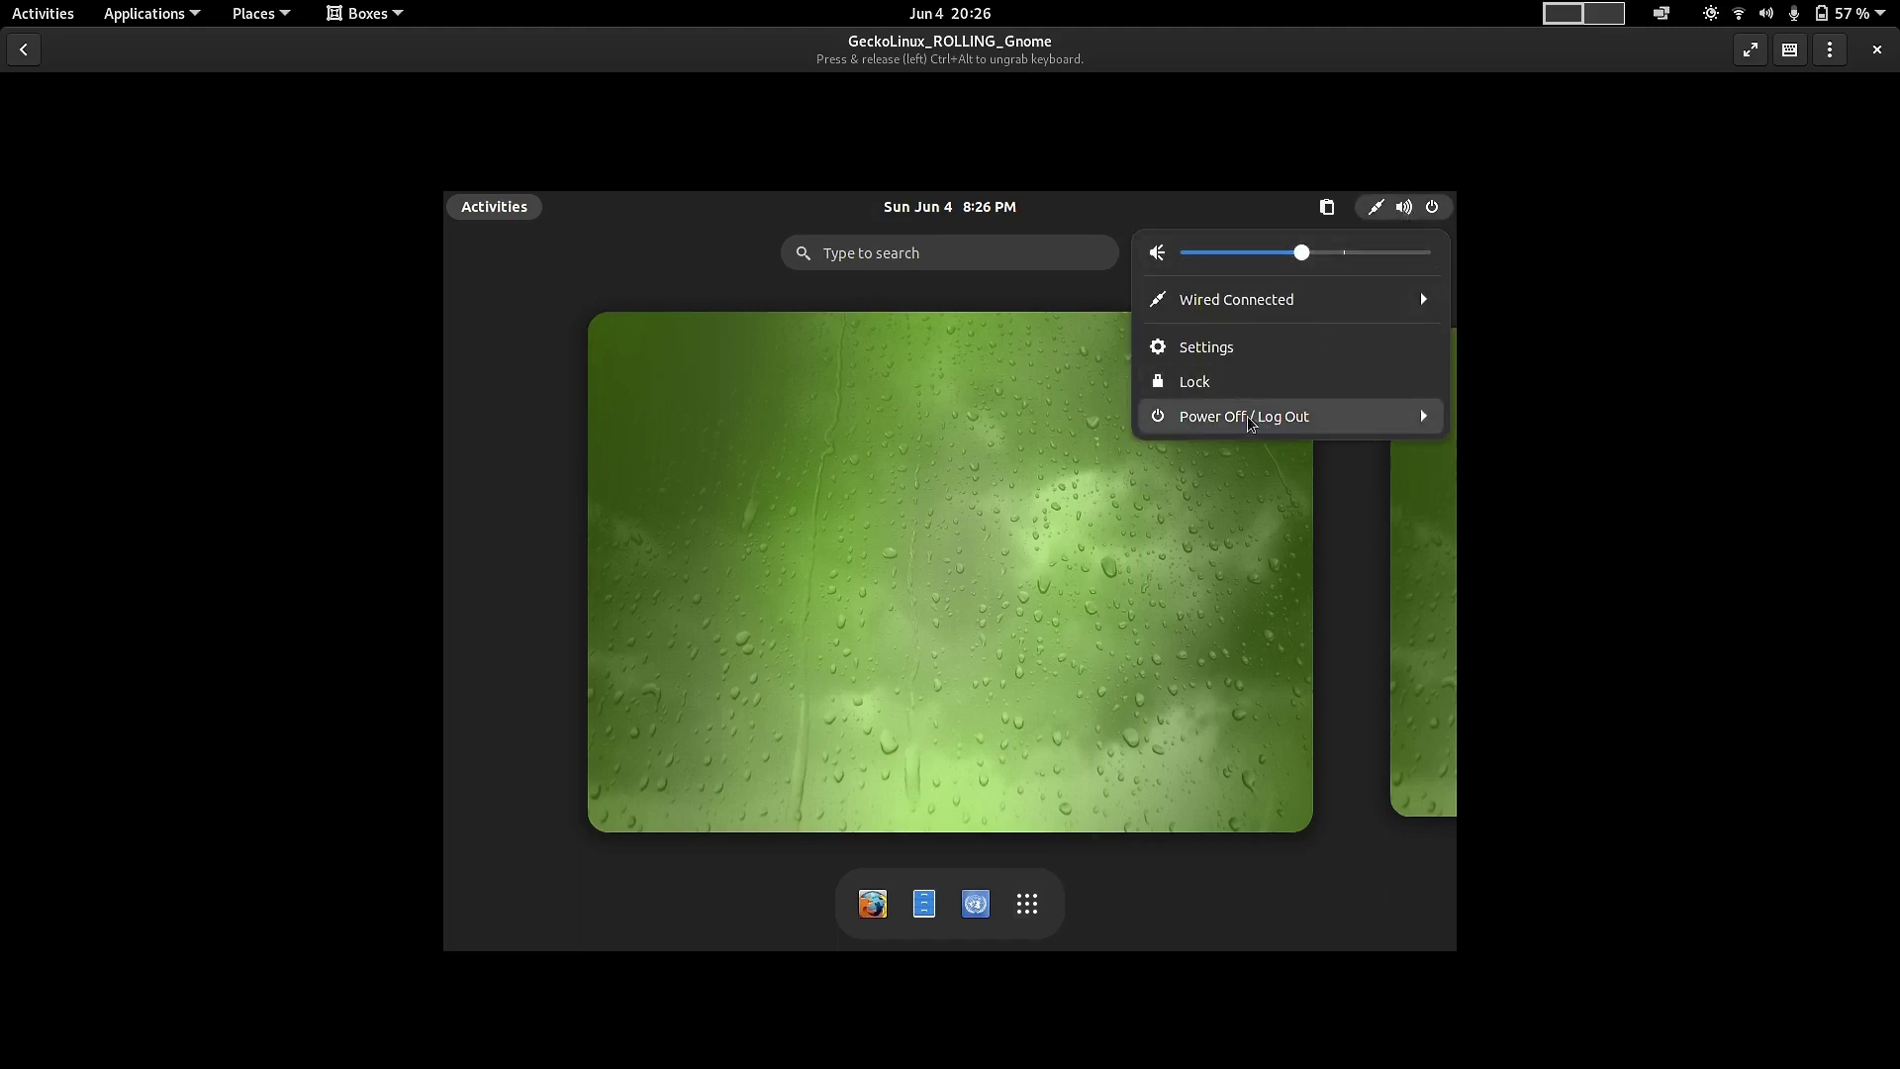
click(1206, 346)
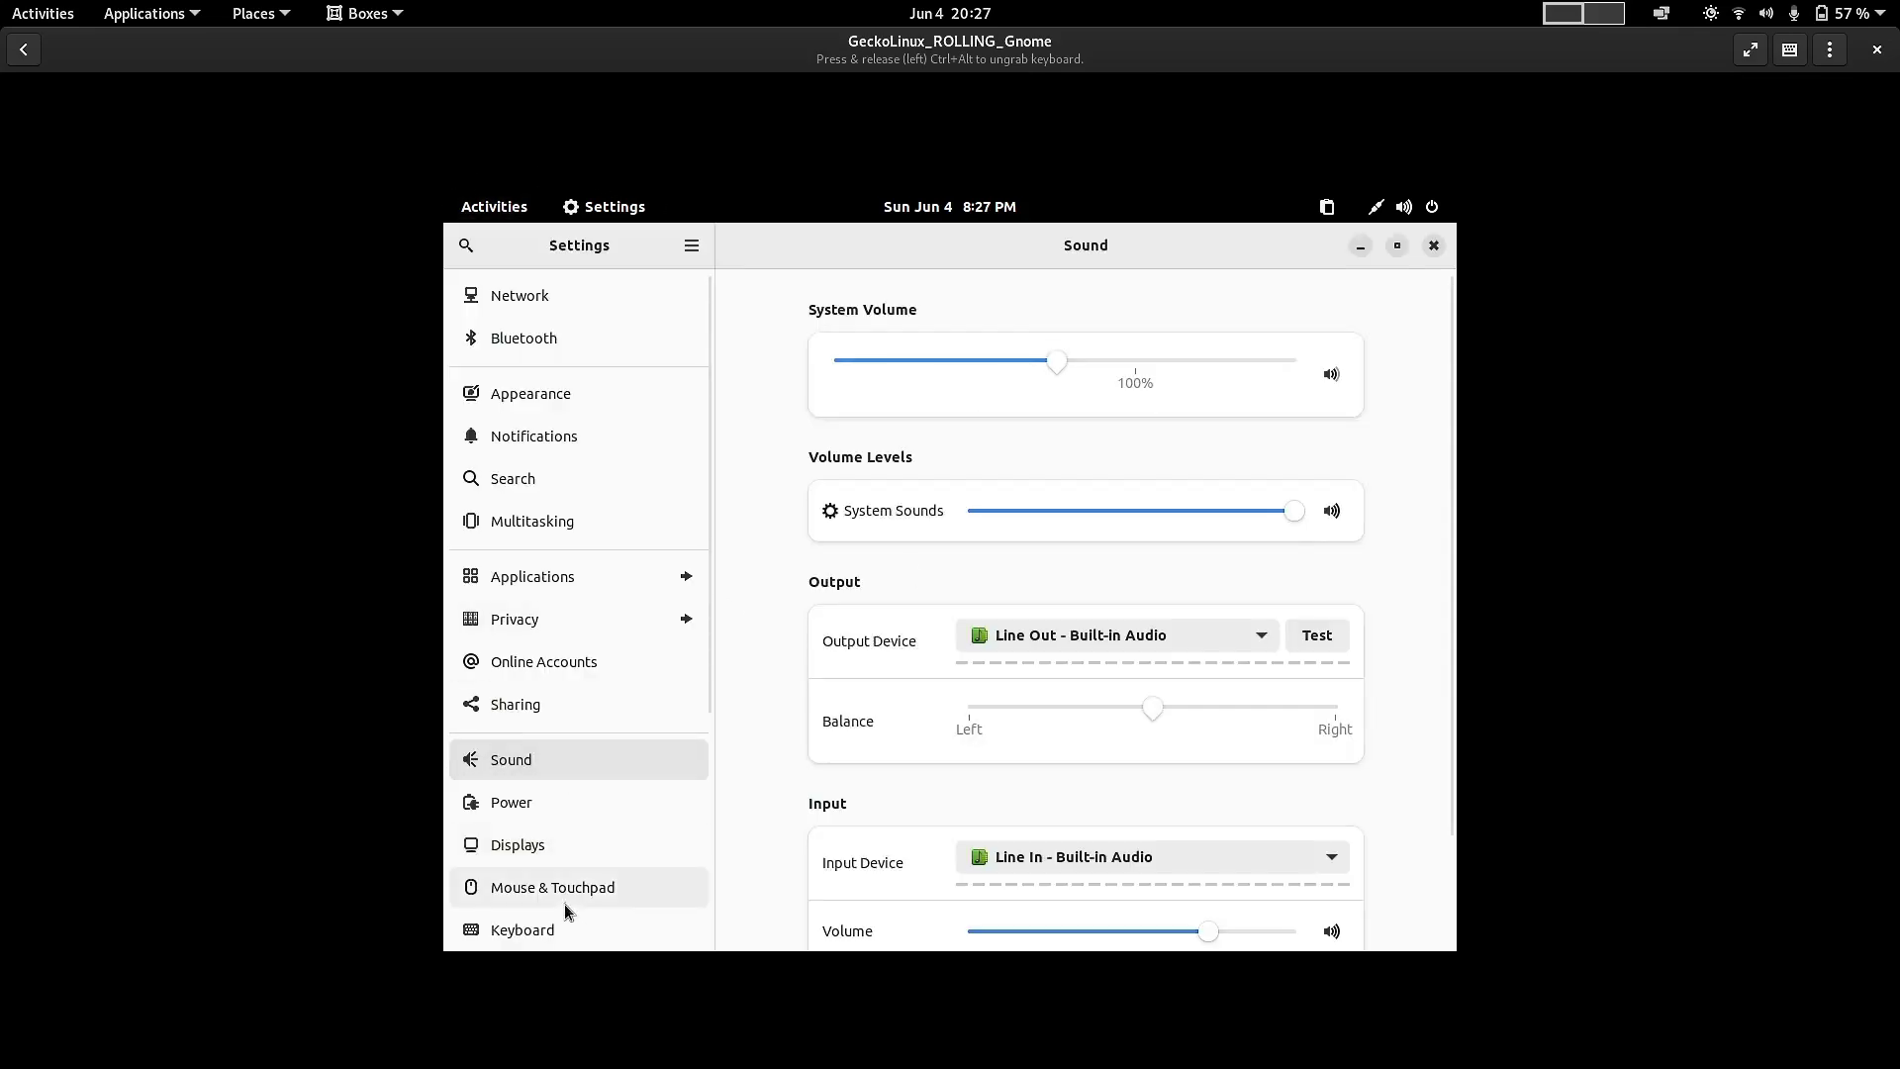
click(560, 844)
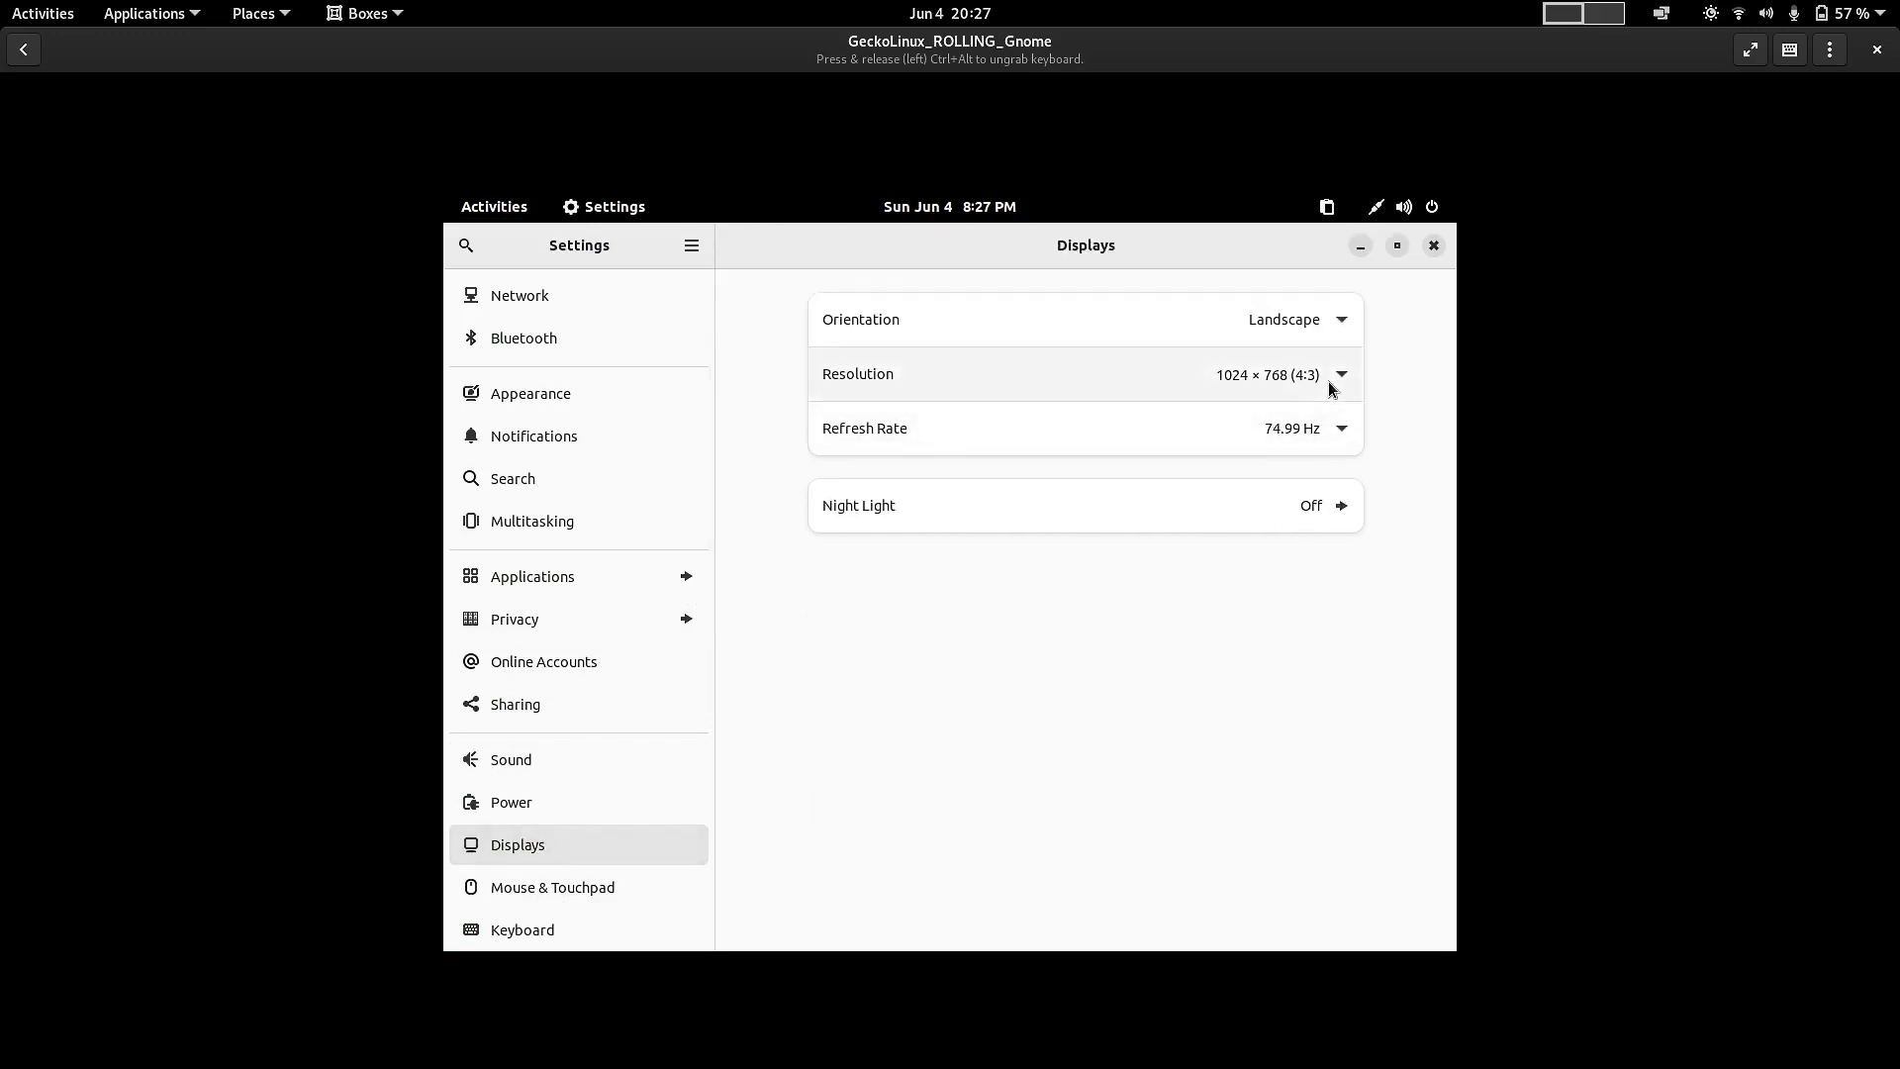
click(1334, 379)
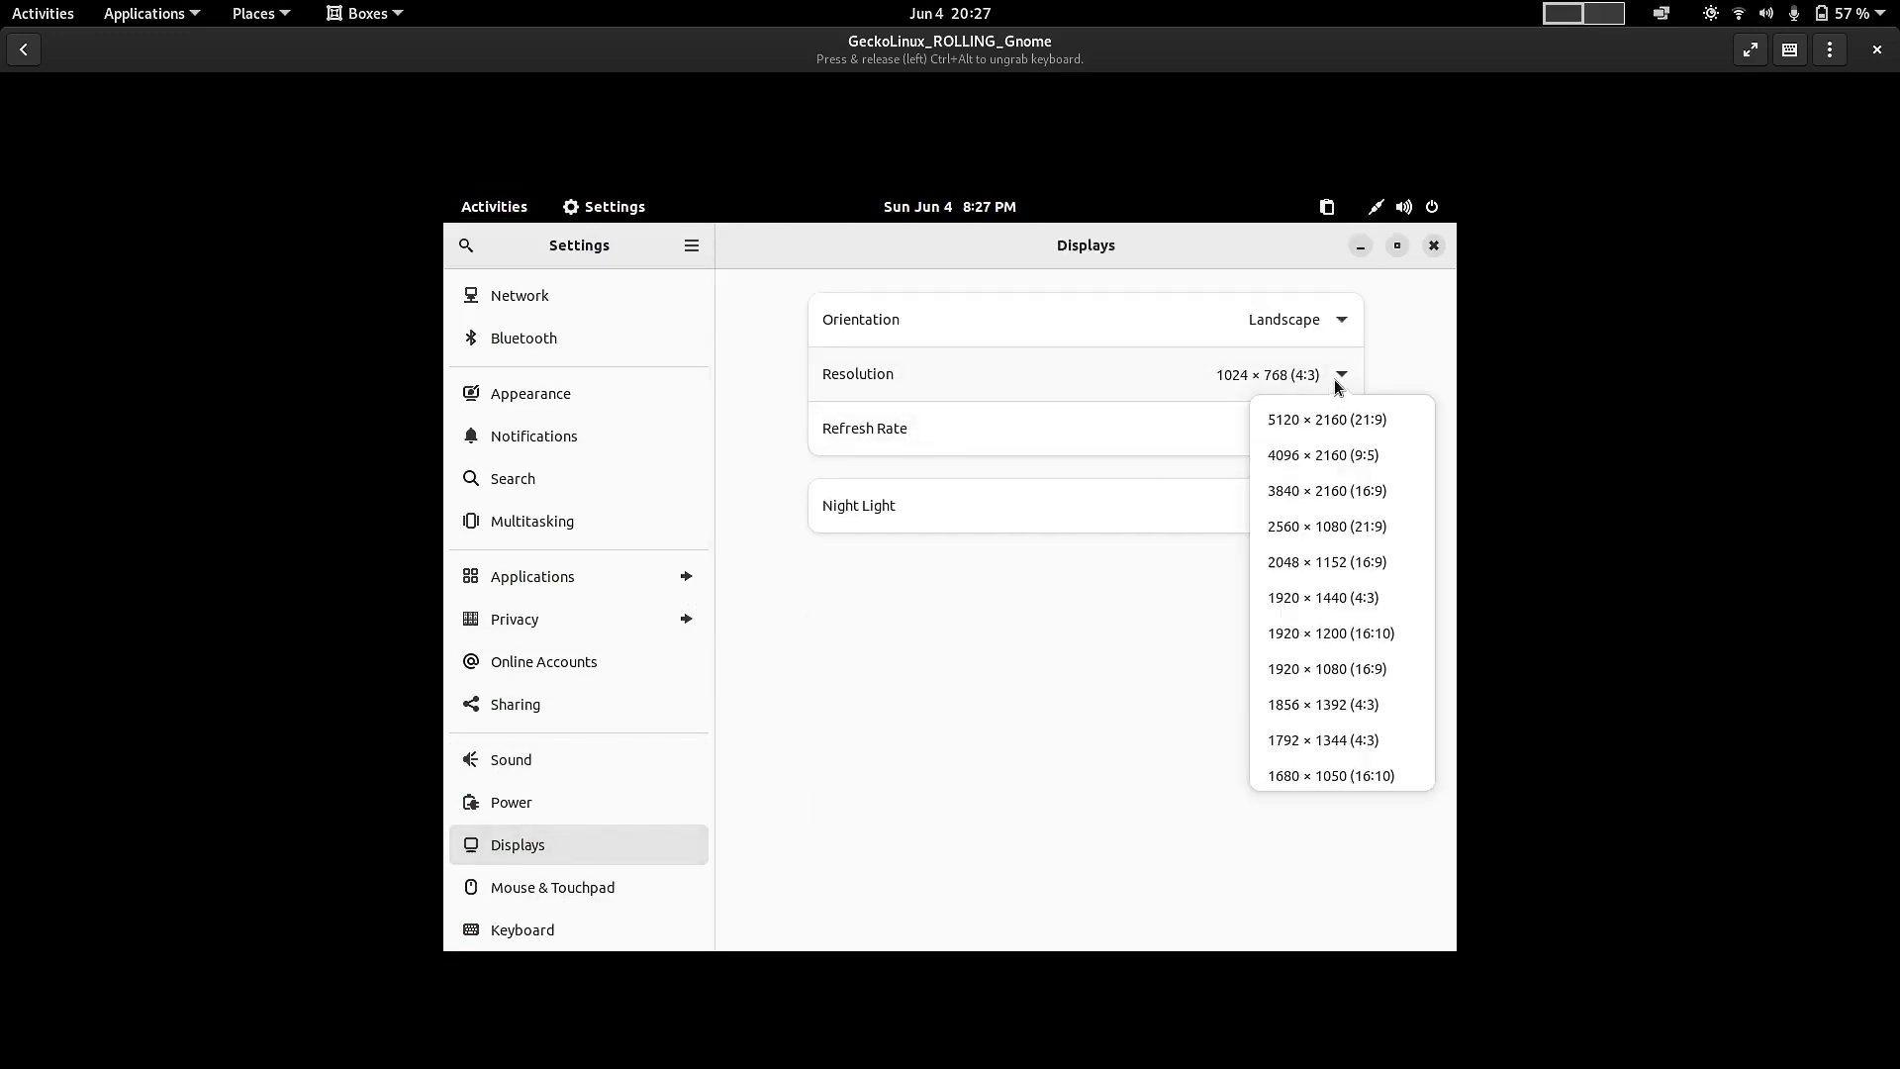
click(1355, 668)
click(1398, 252)
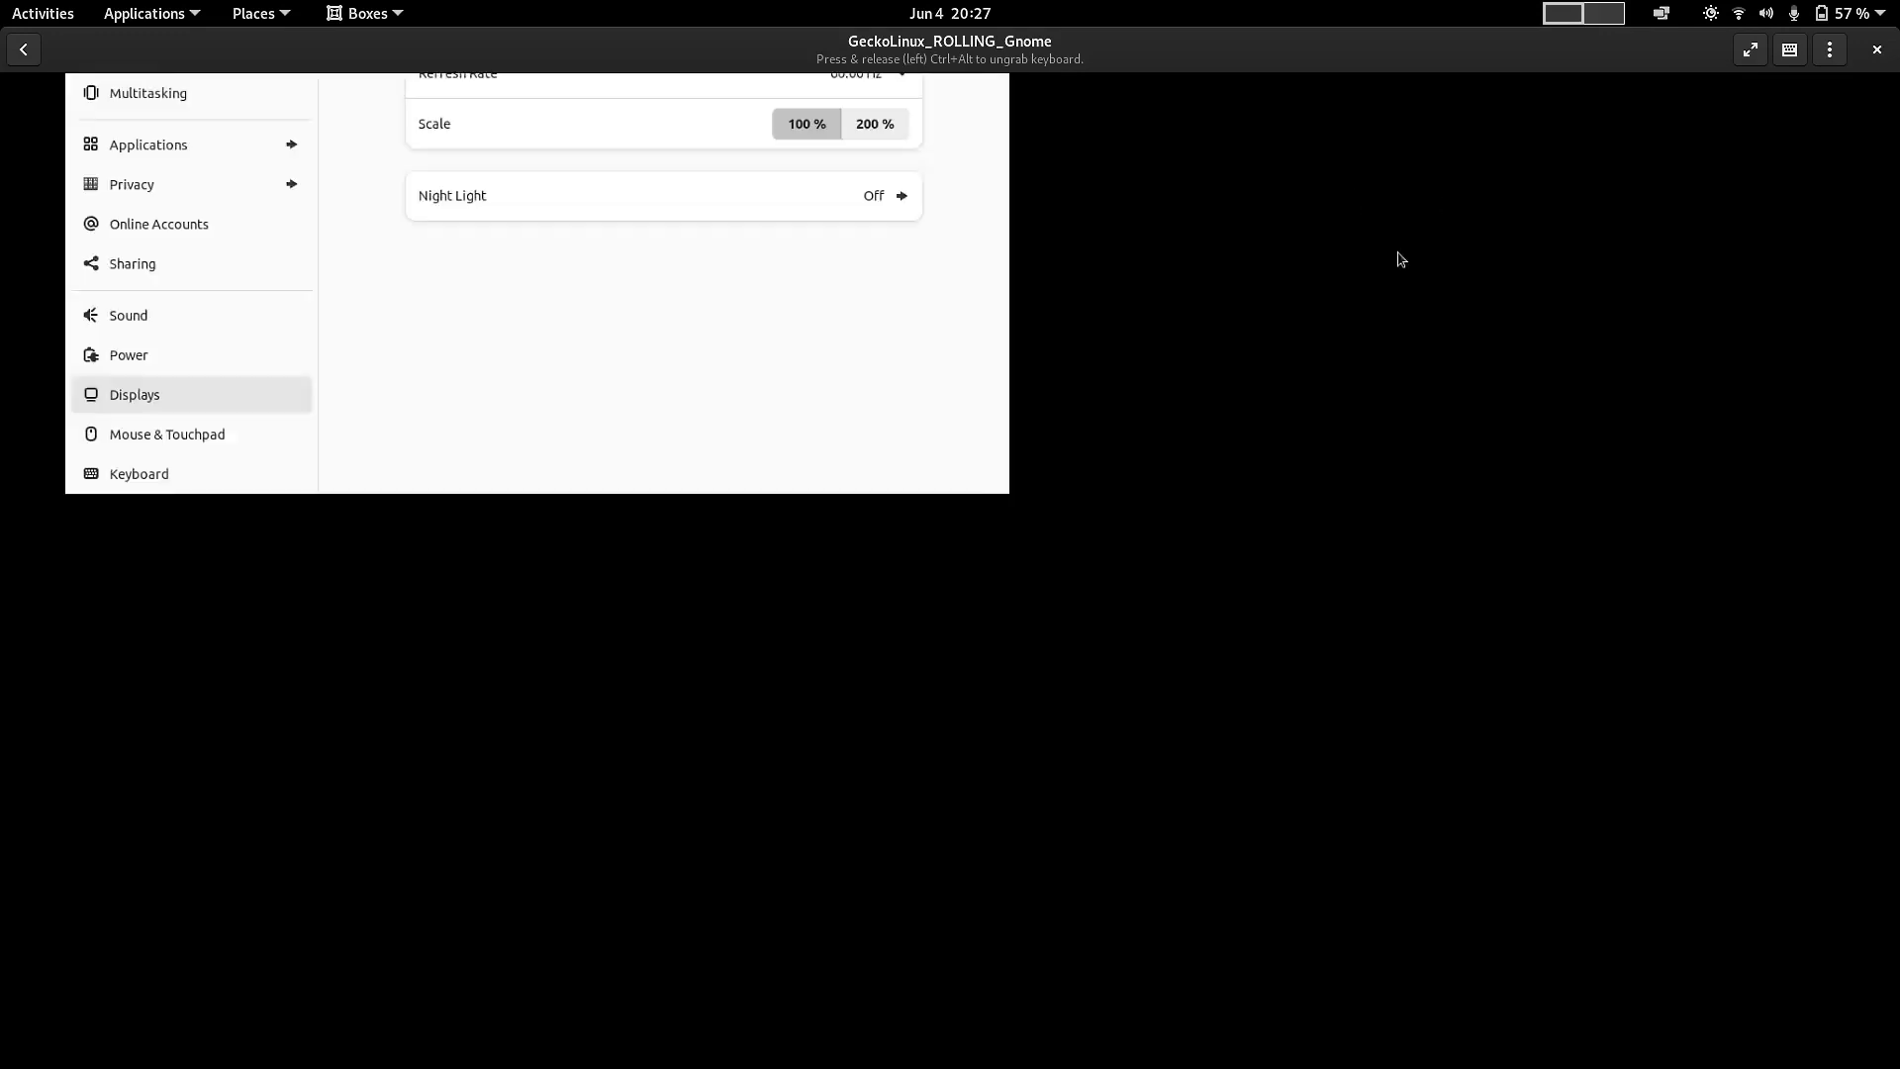
click(1027, 631)
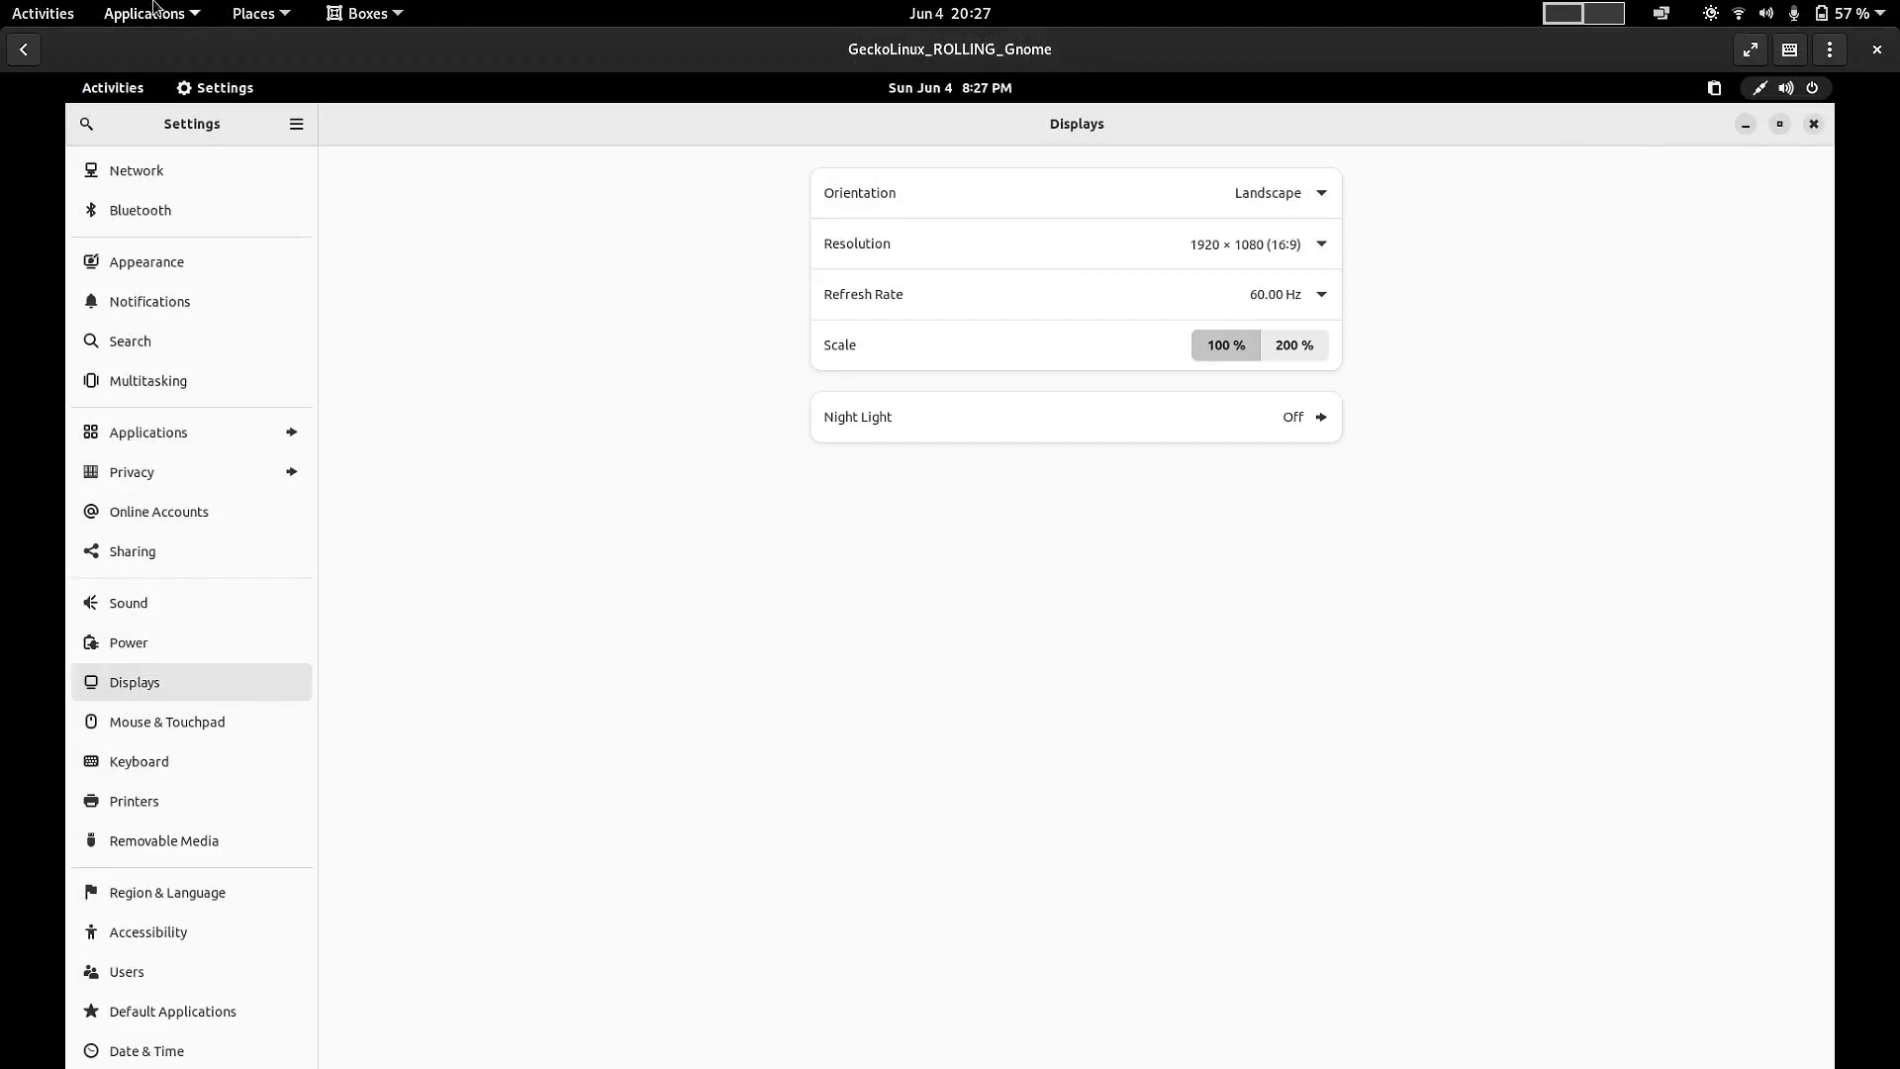
- Turn off Night Light on the host desktop and return to the virtual machine's window
click(60, 18)
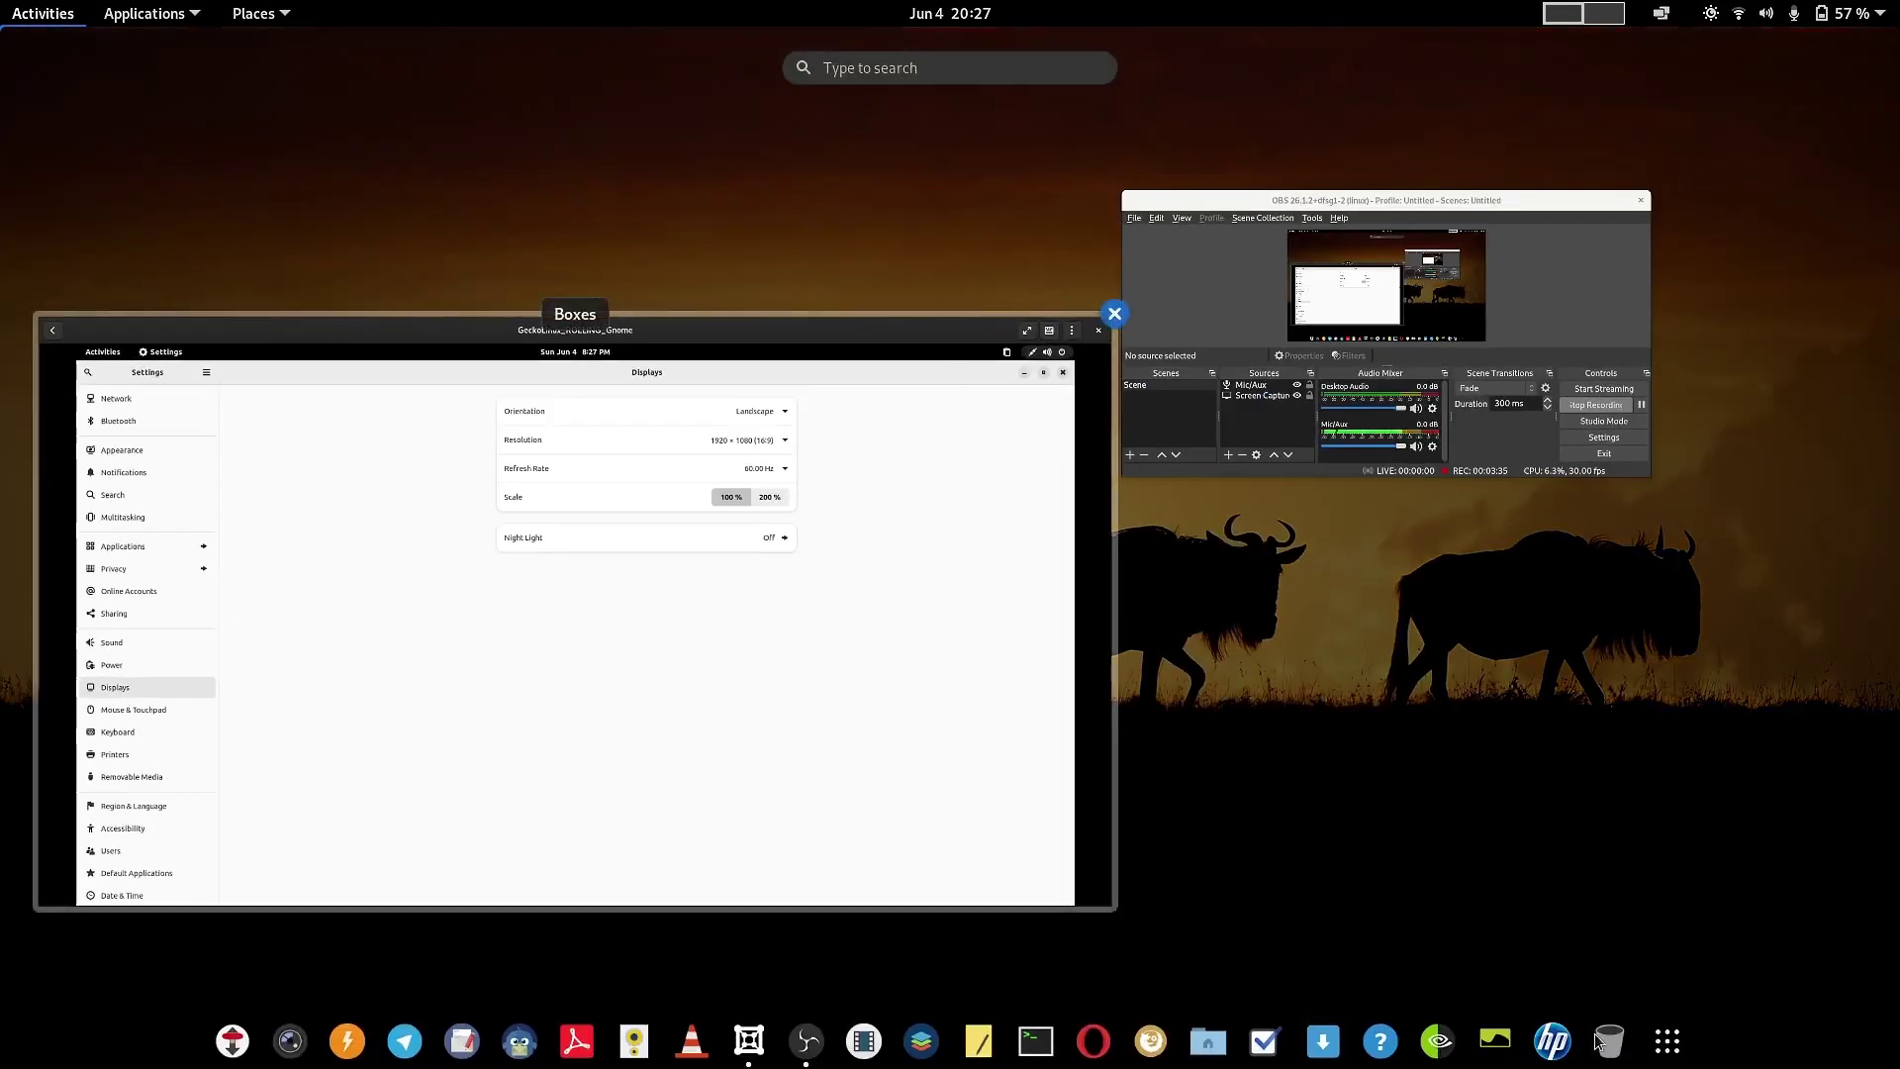
click(1875, 14)
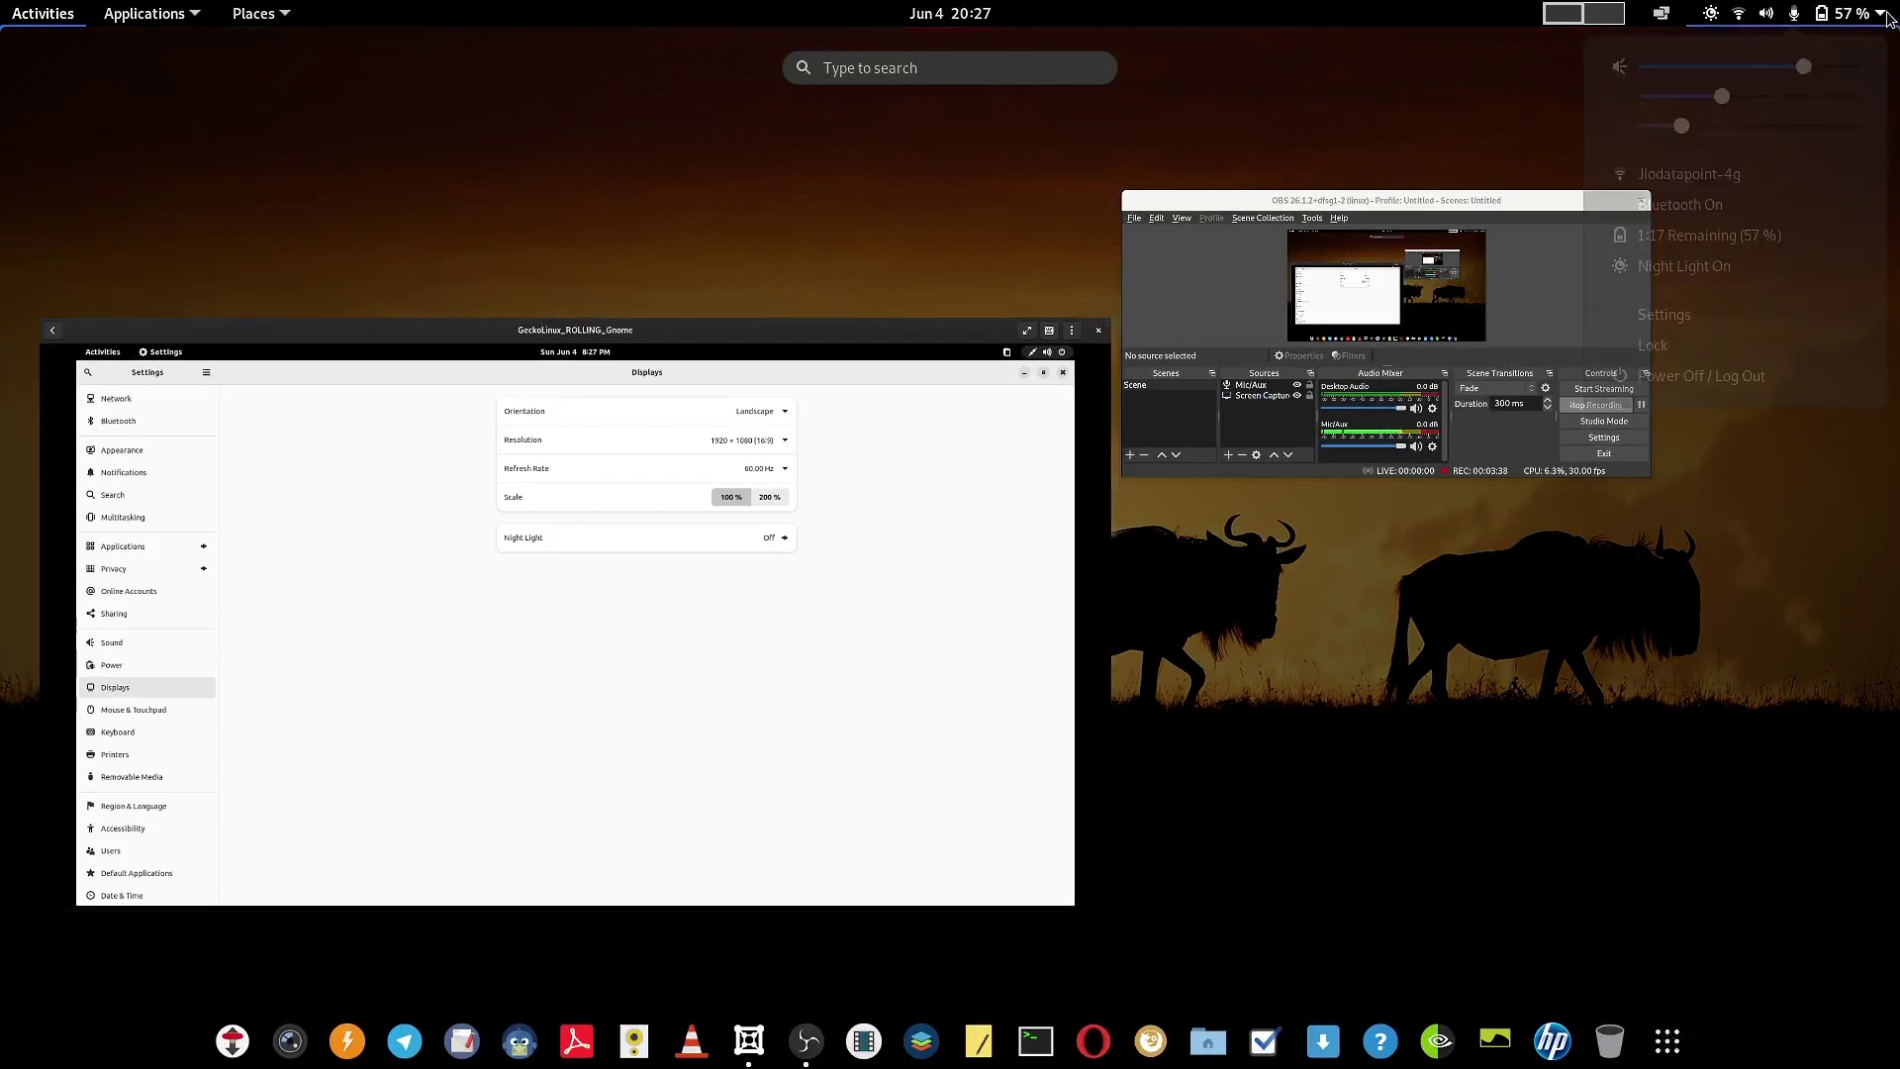
click(1715, 275)
click(1688, 337)
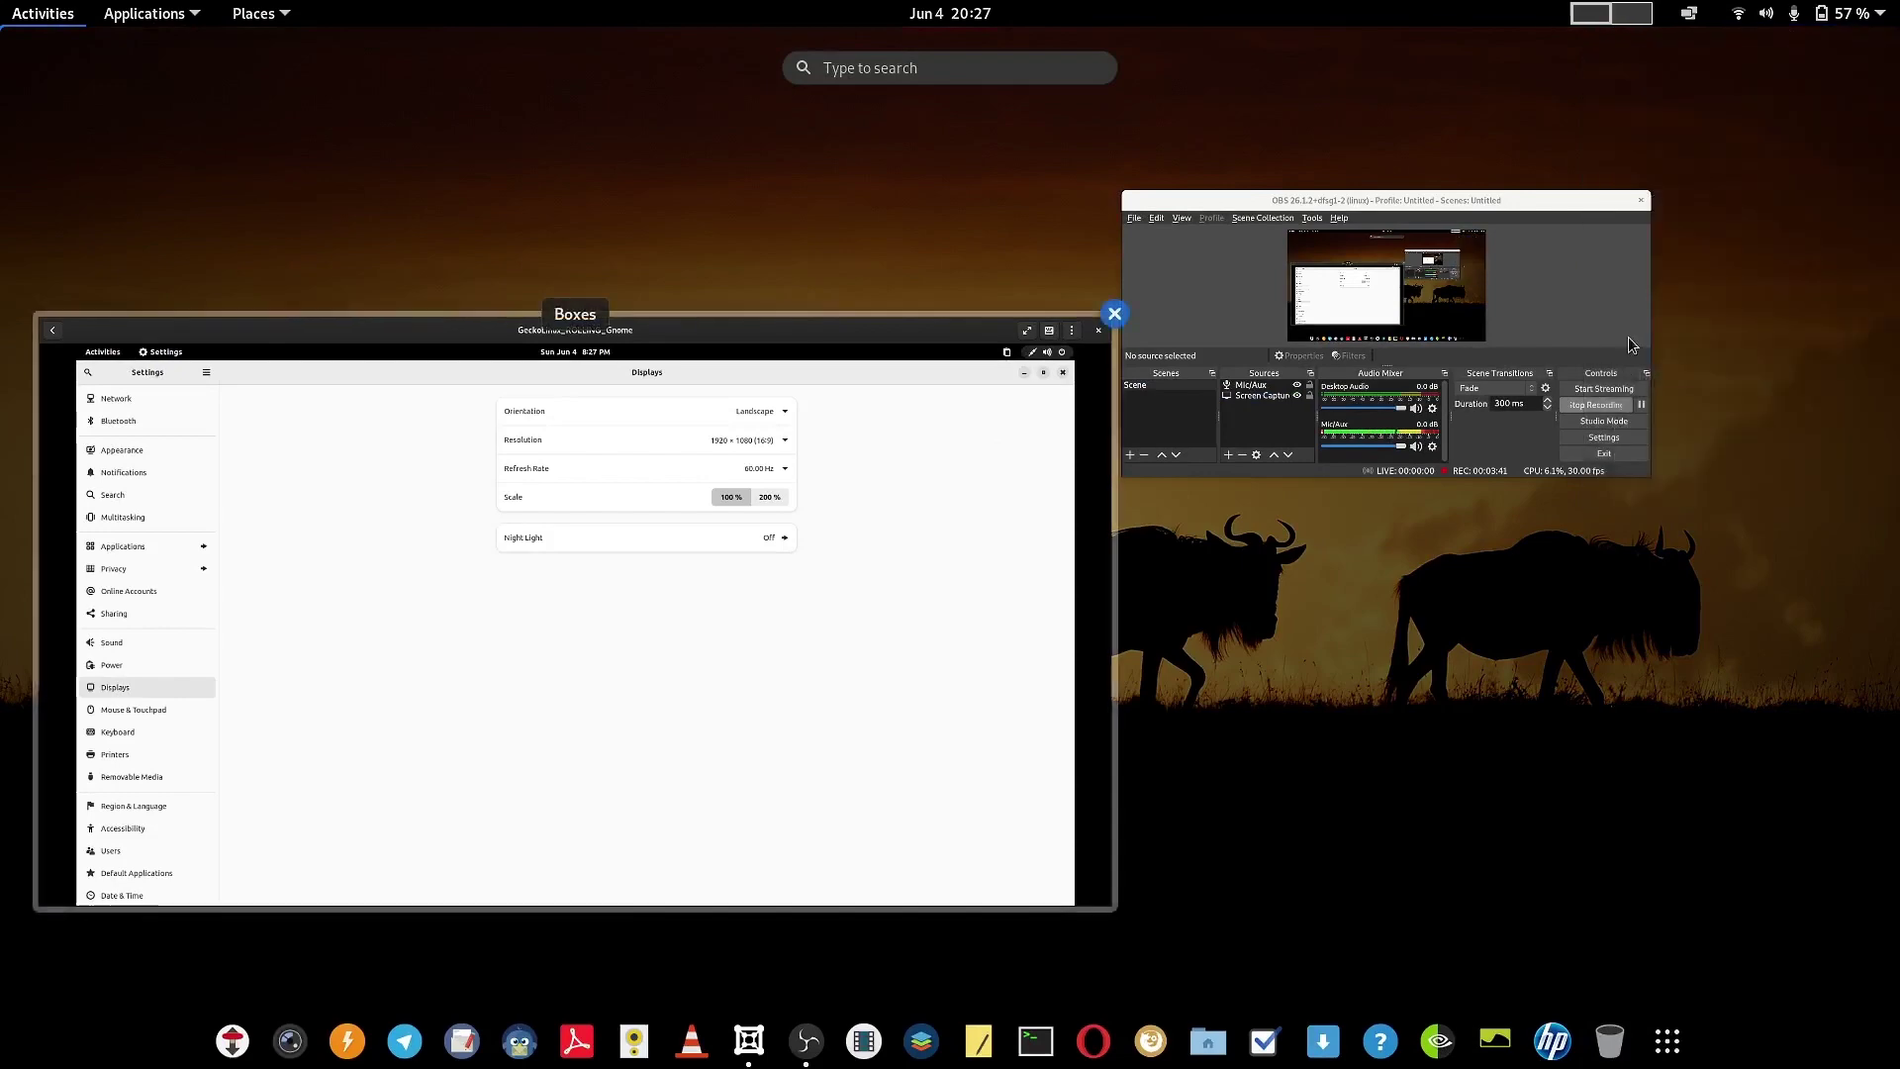
double_click(466, 334)
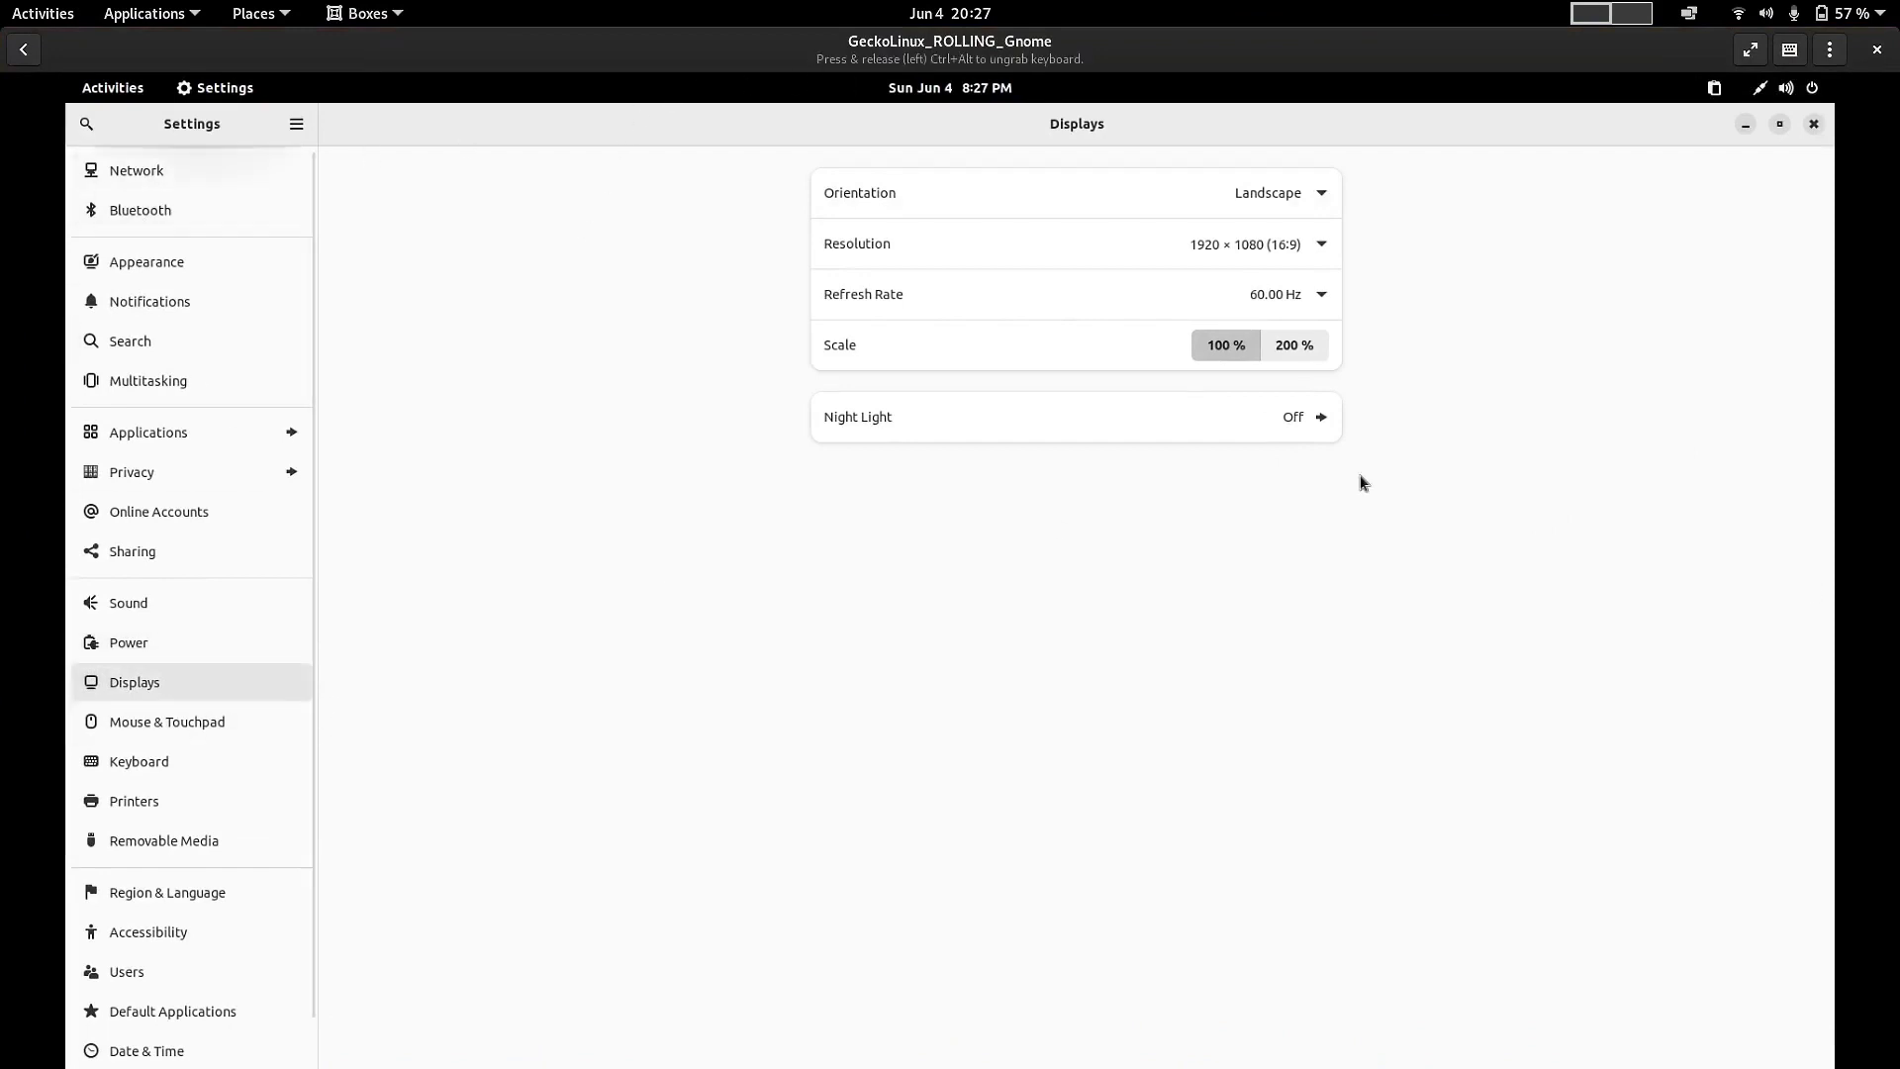
- Close Settings in the guest and bring up the About information of the GPaste clipboard manager
click(1815, 128)
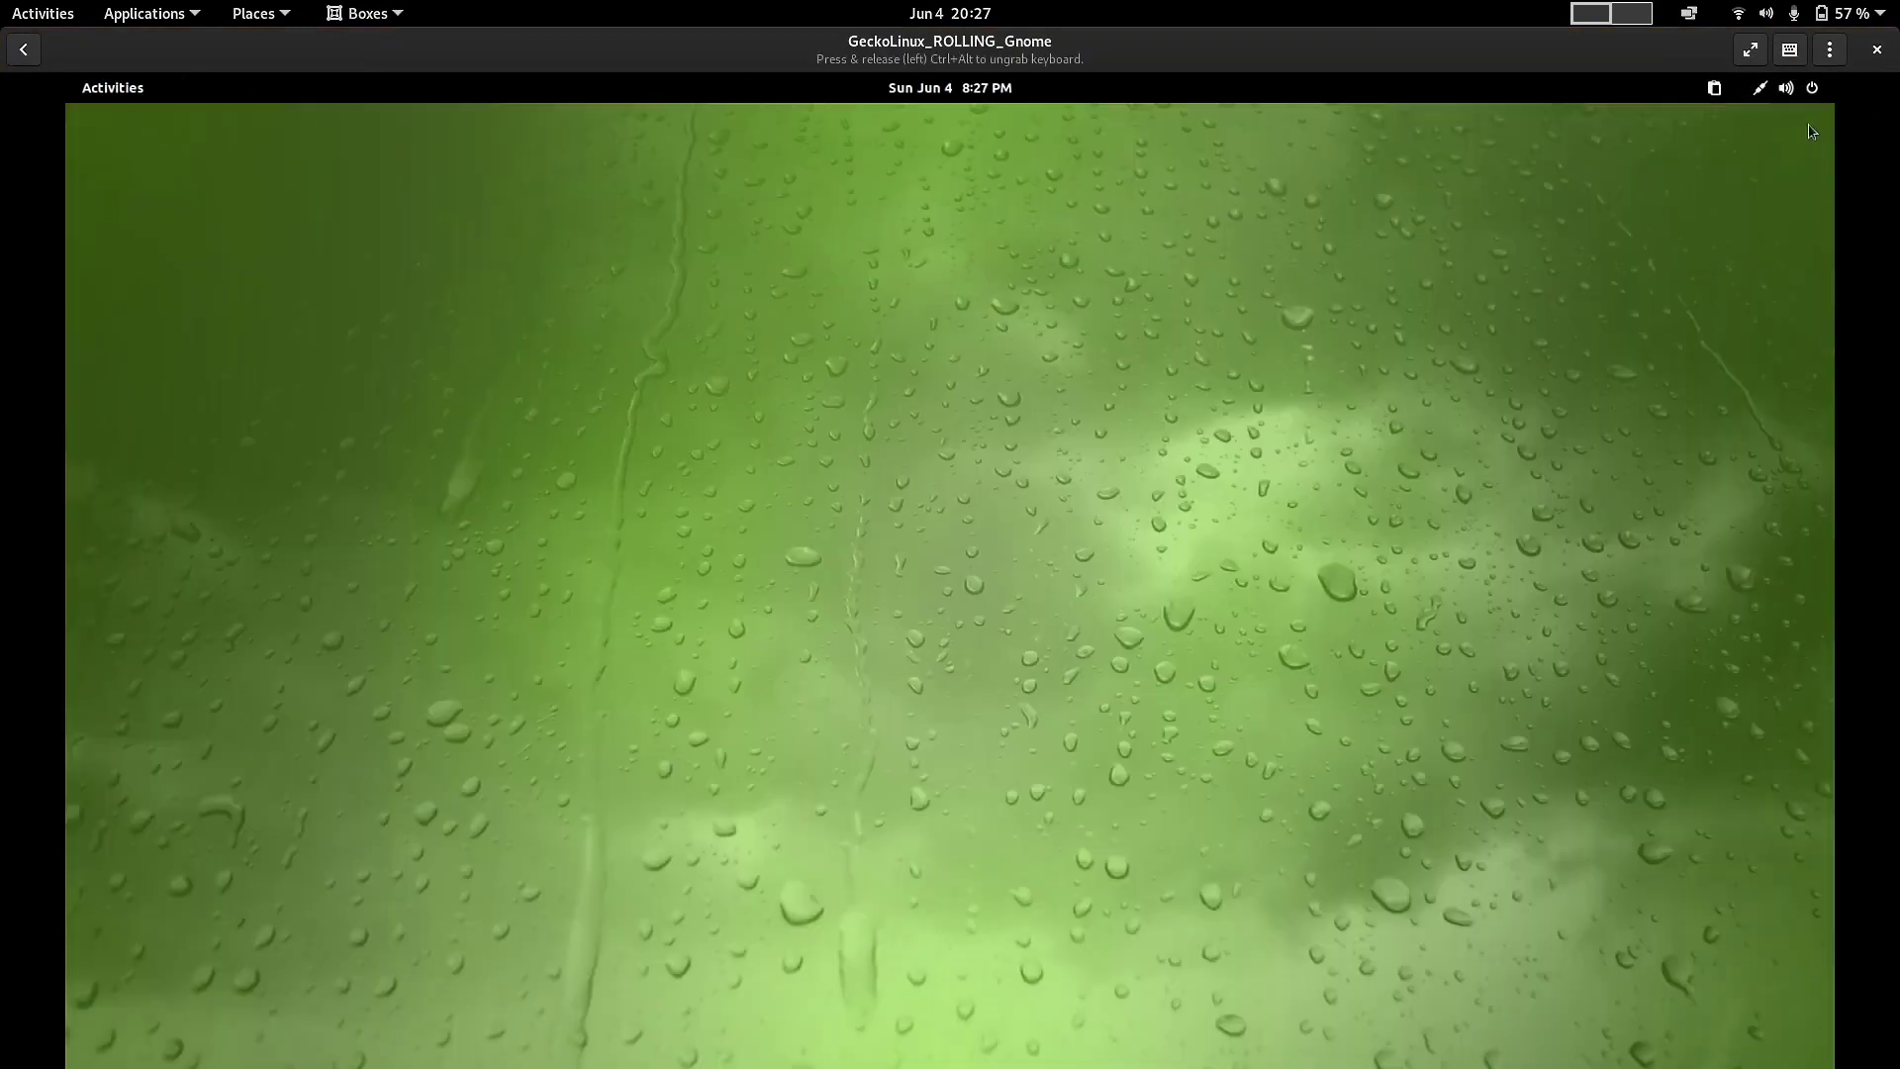
click(113, 91)
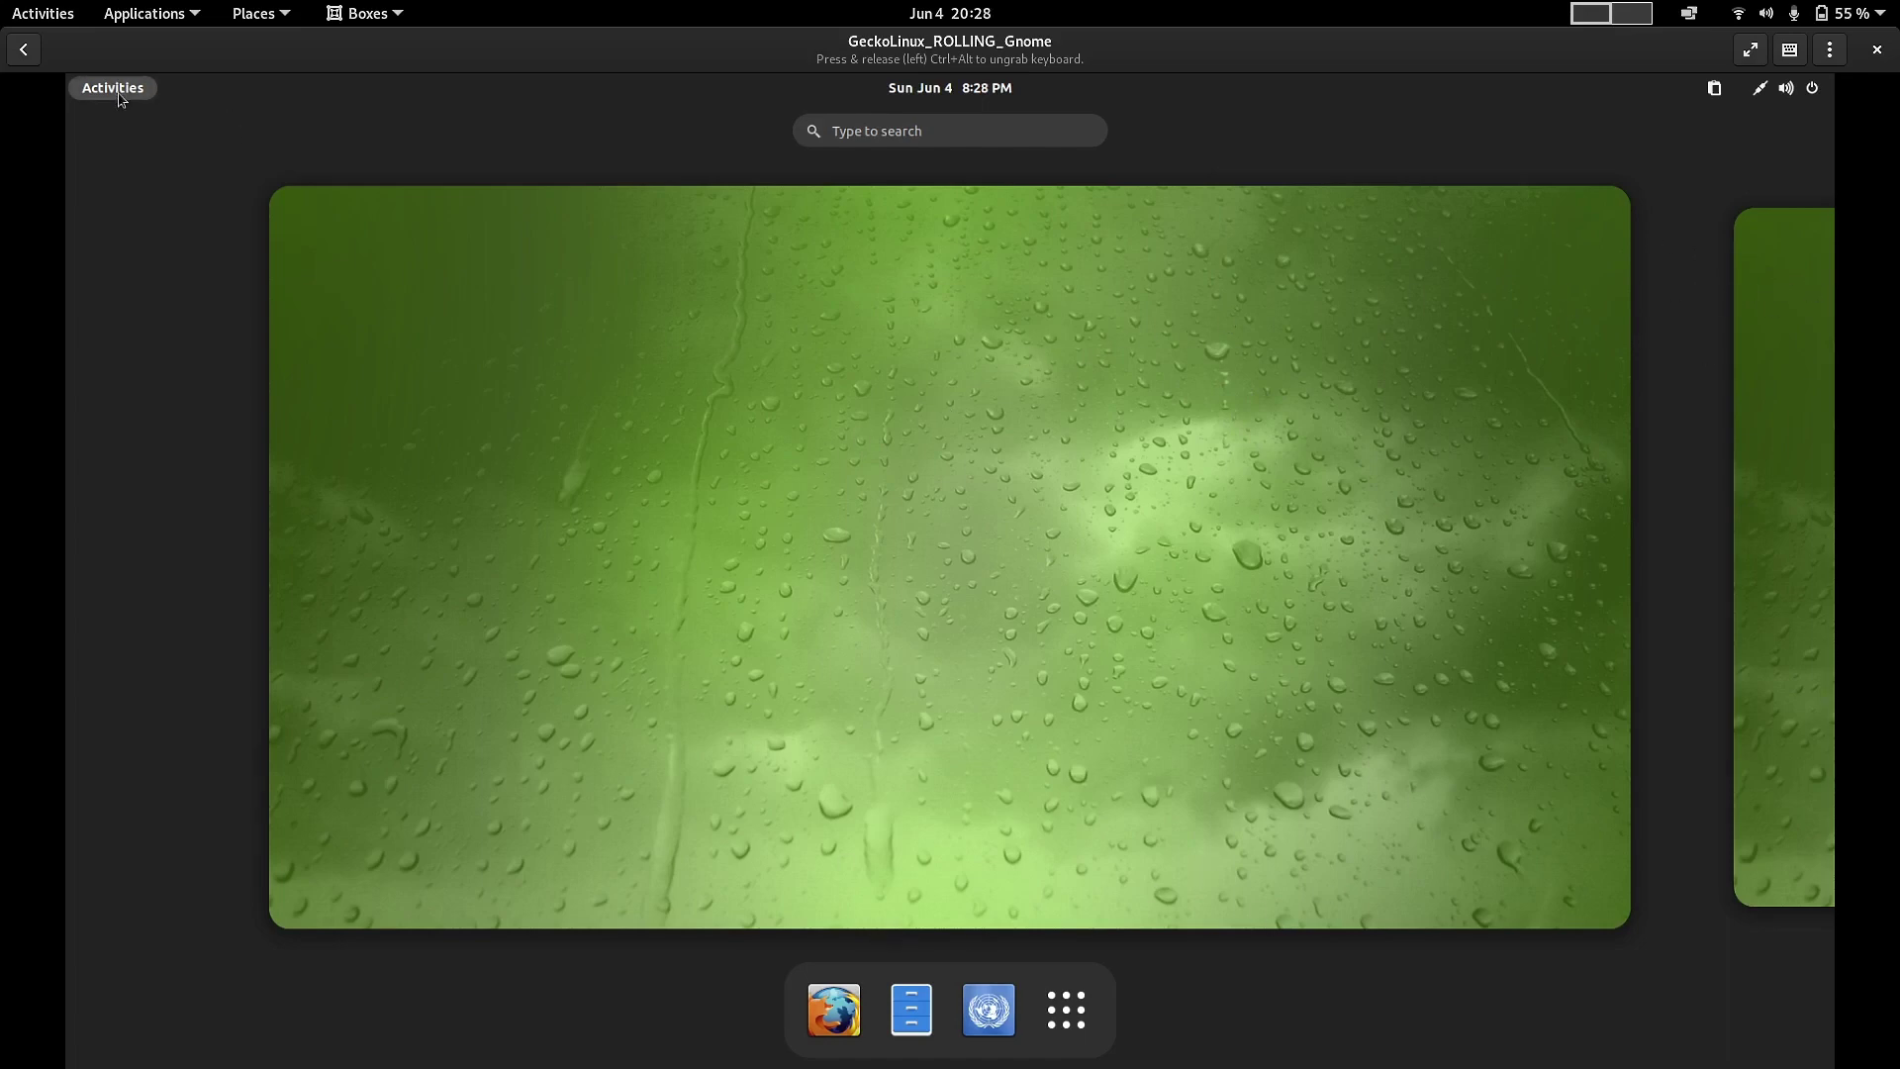
click(1715, 91)
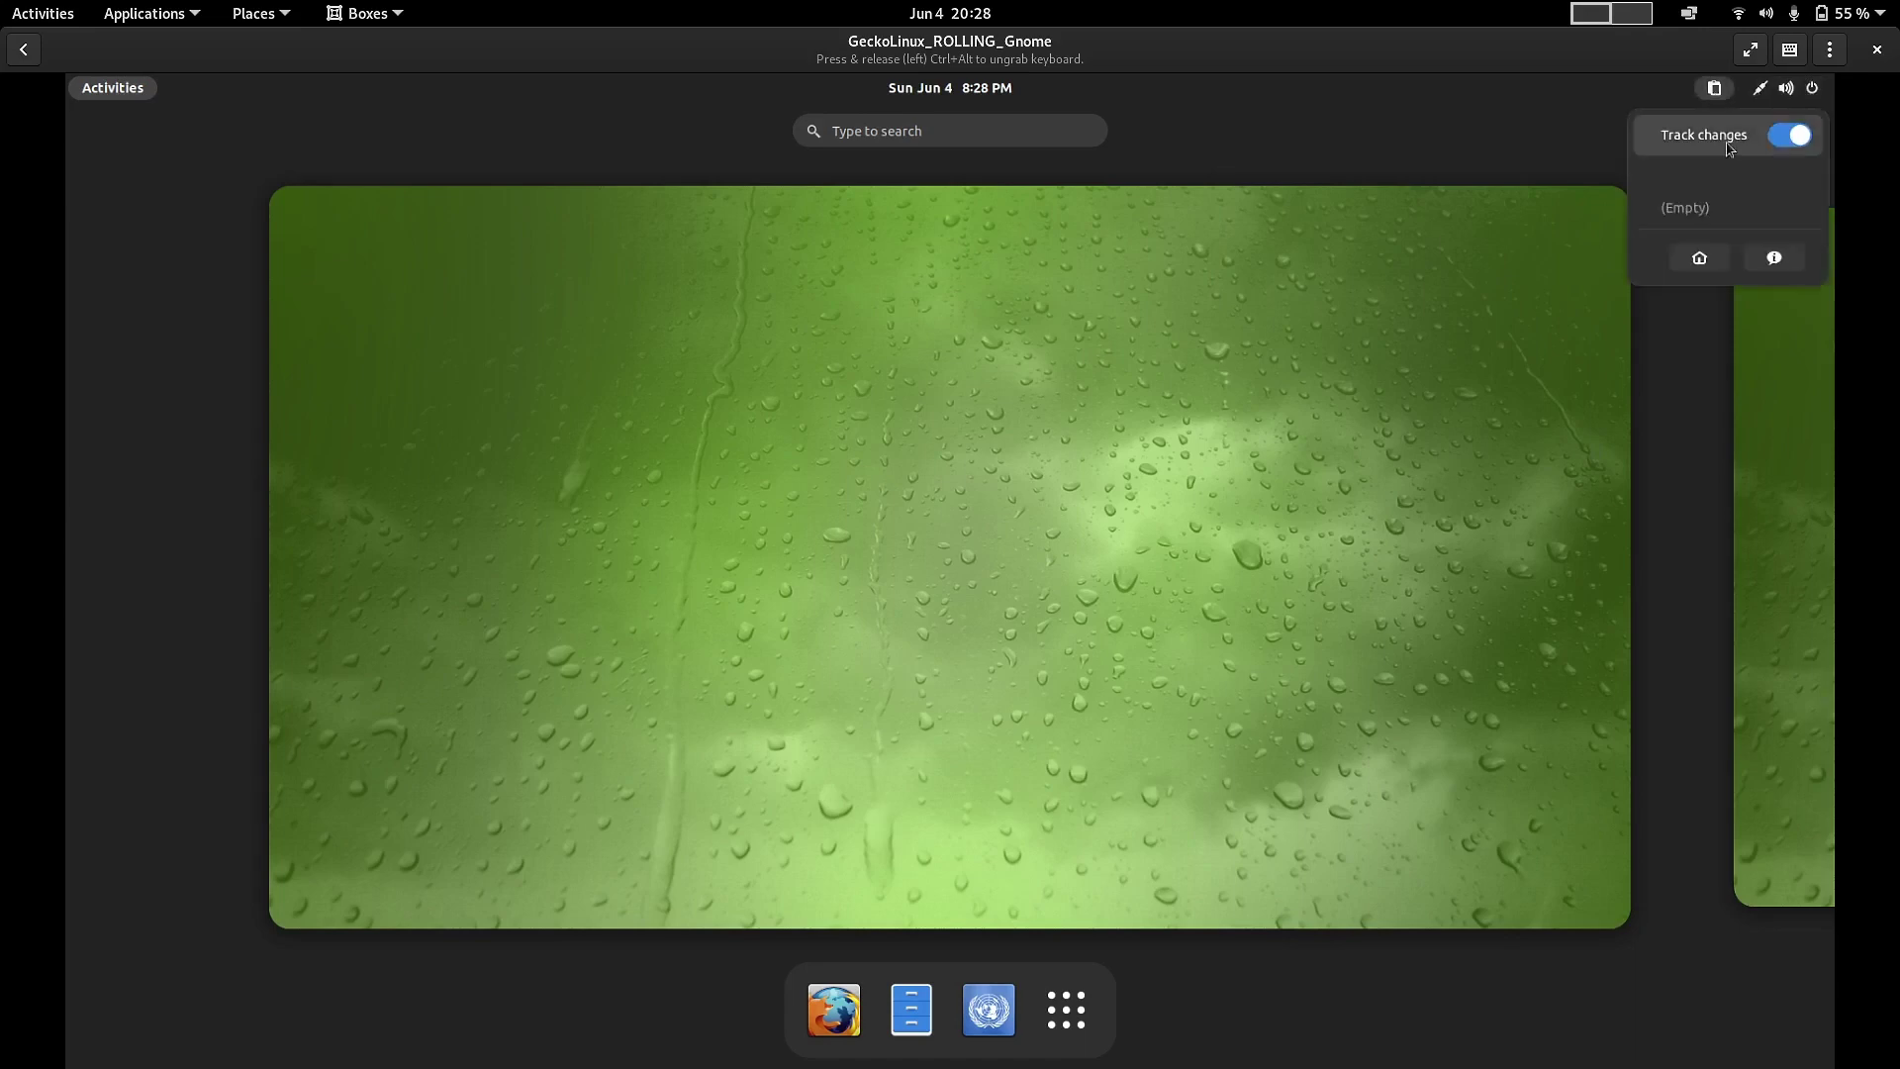
click(1774, 258)
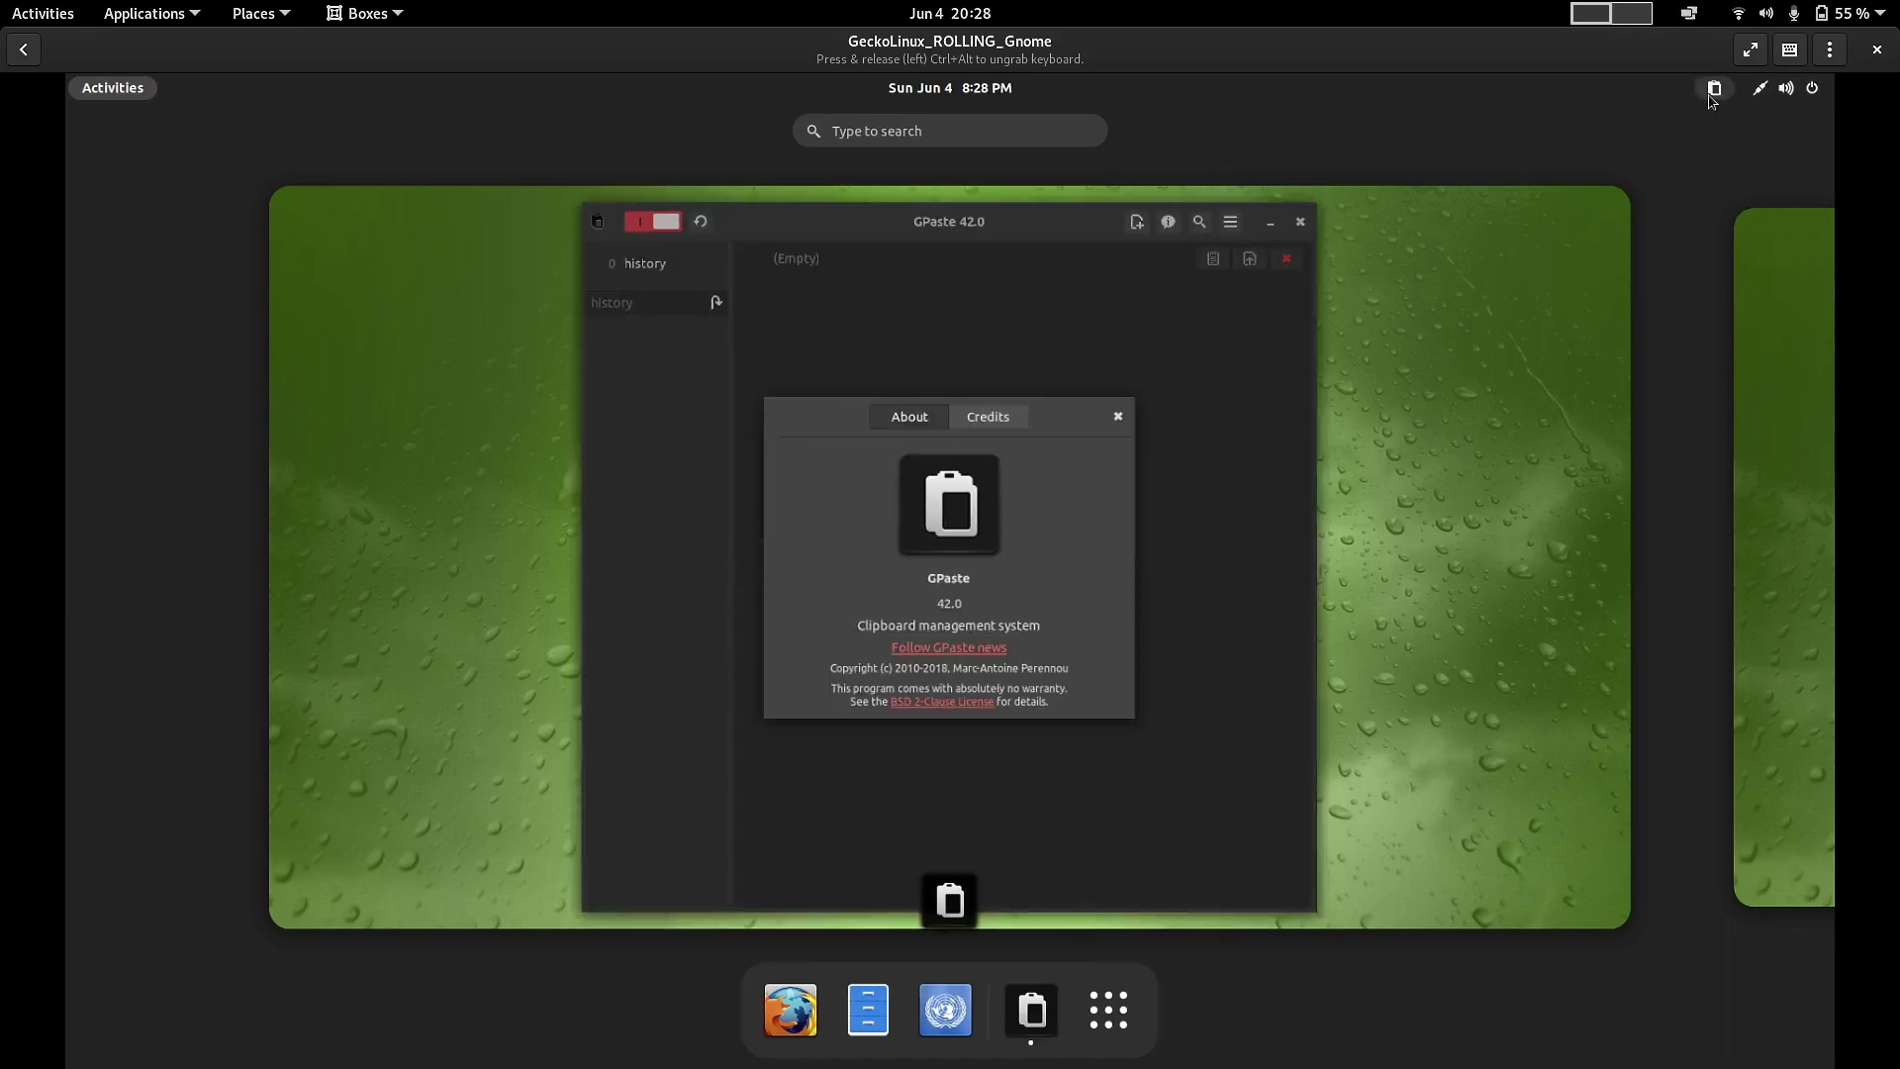
click(1306, 226)
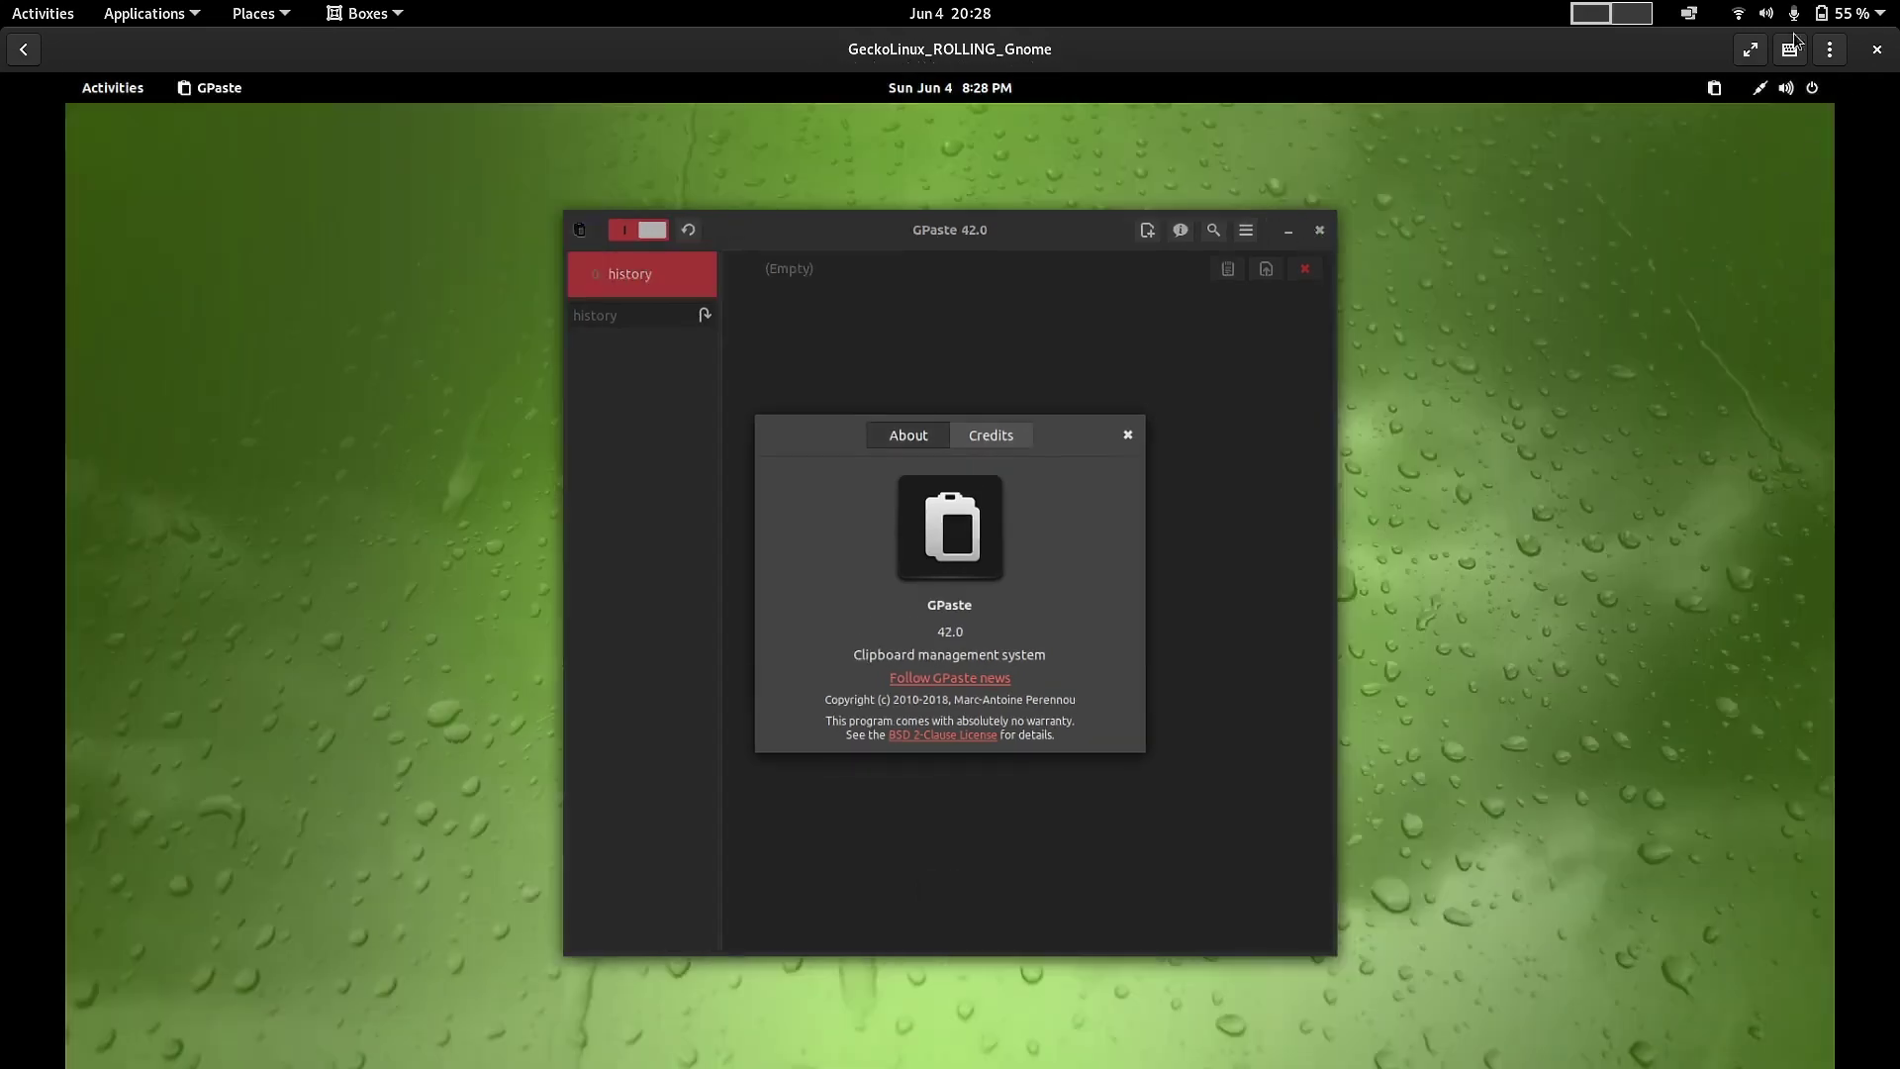
- Examine the power and log-out options in the guest's system menu
click(1760, 90)
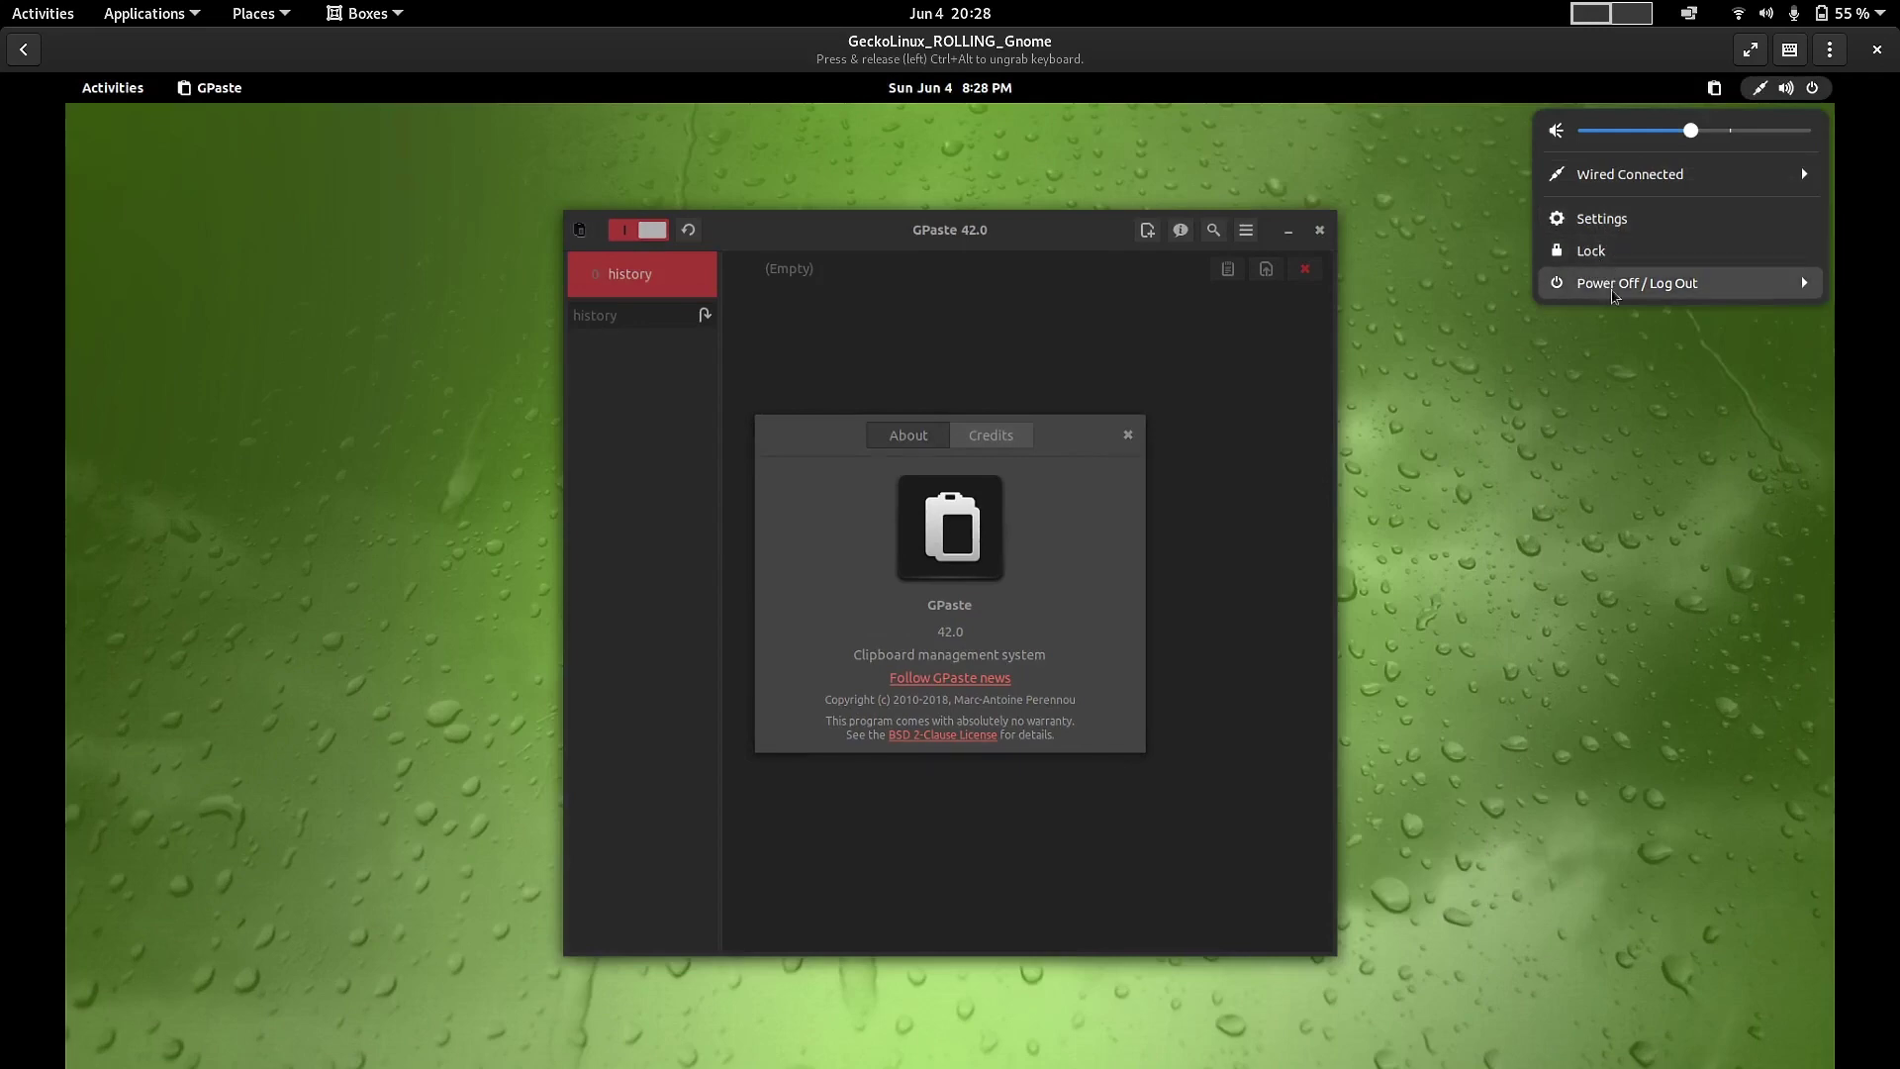
click(1806, 289)
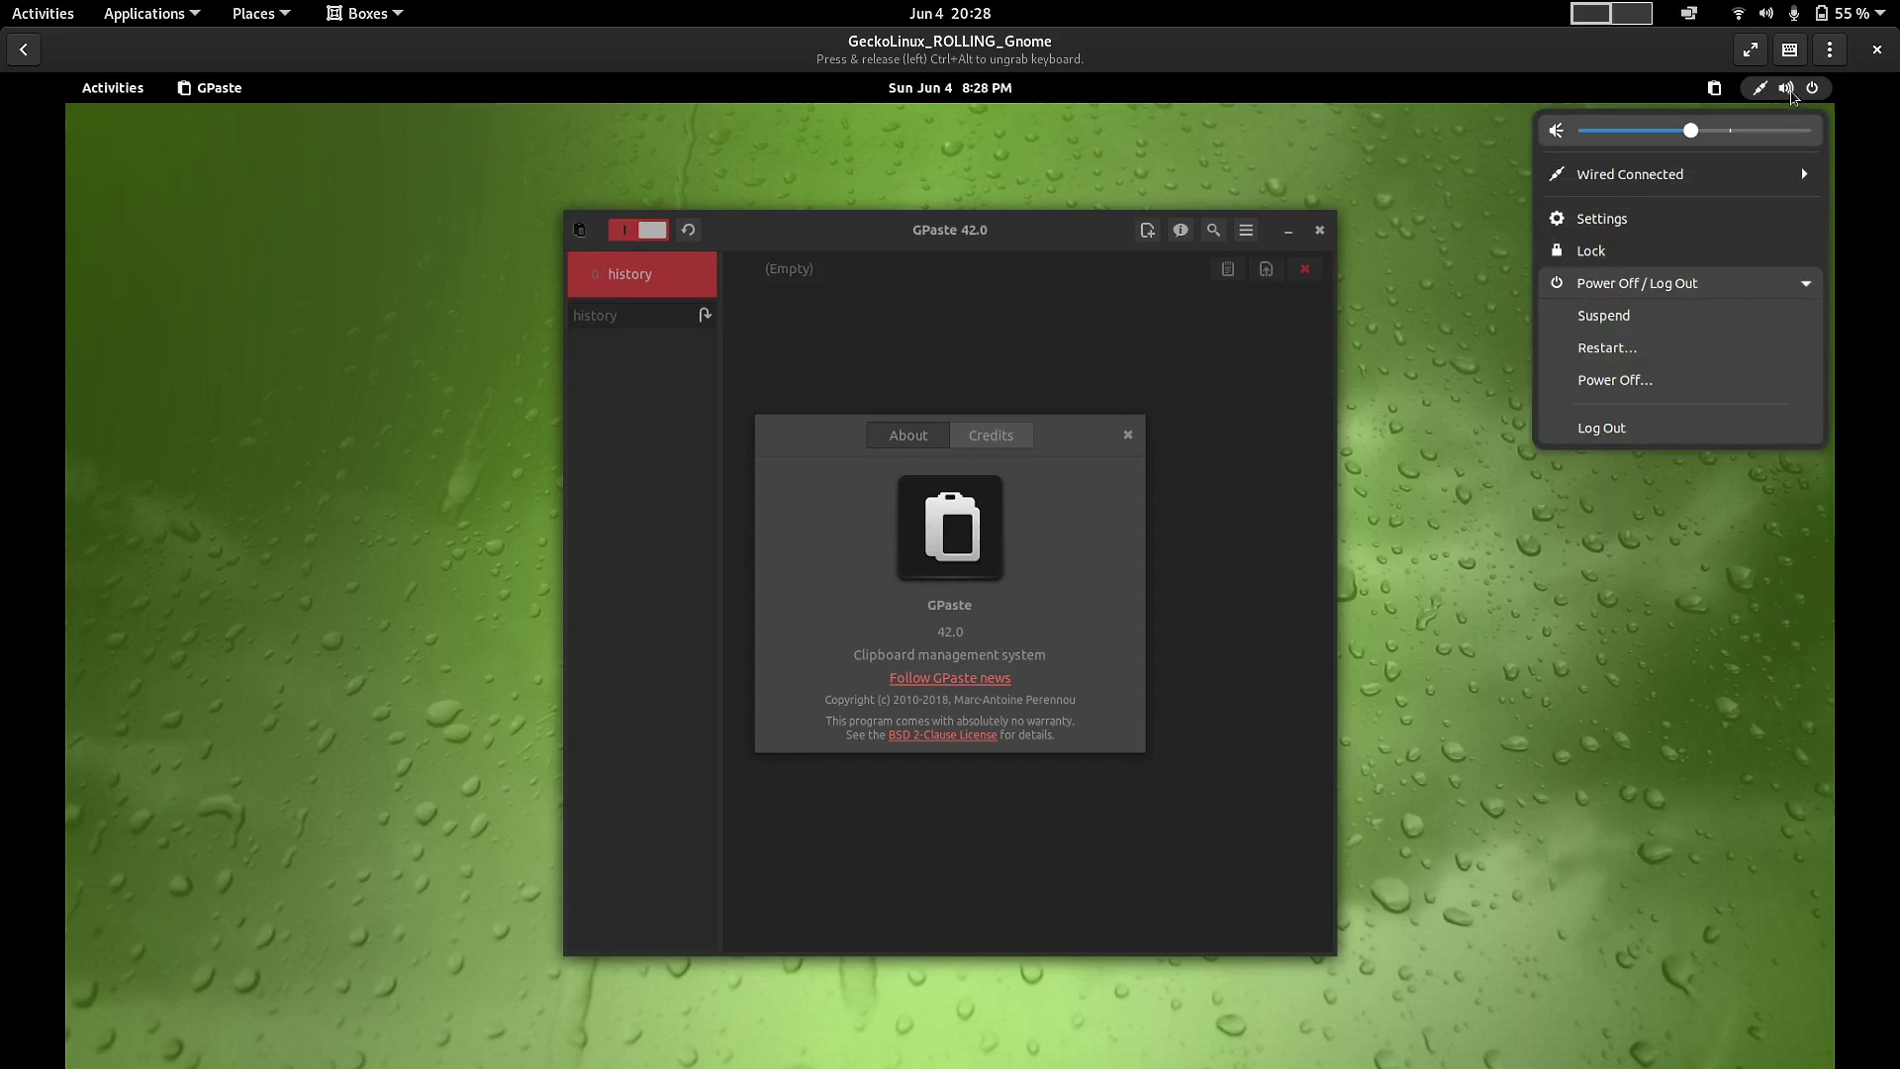
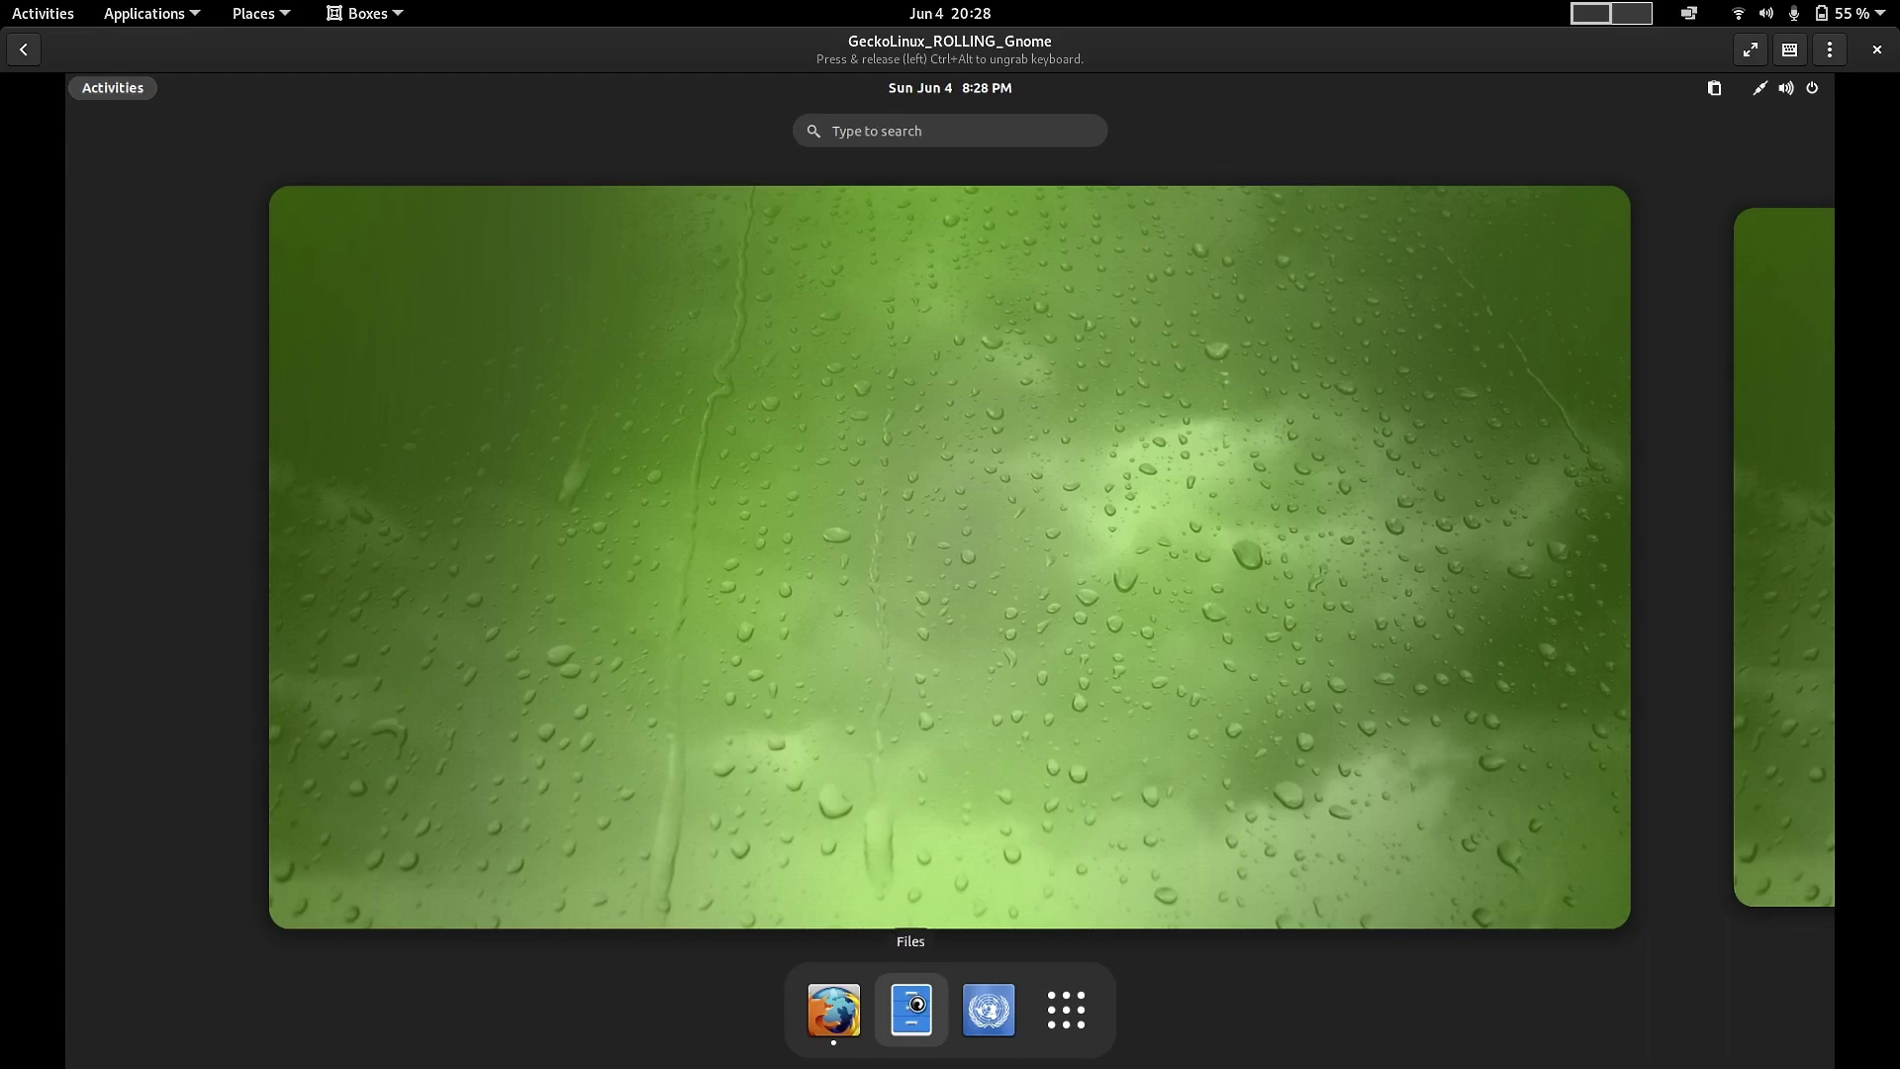
- Display the grid of all applications installed in the guest system
click(967, 594)
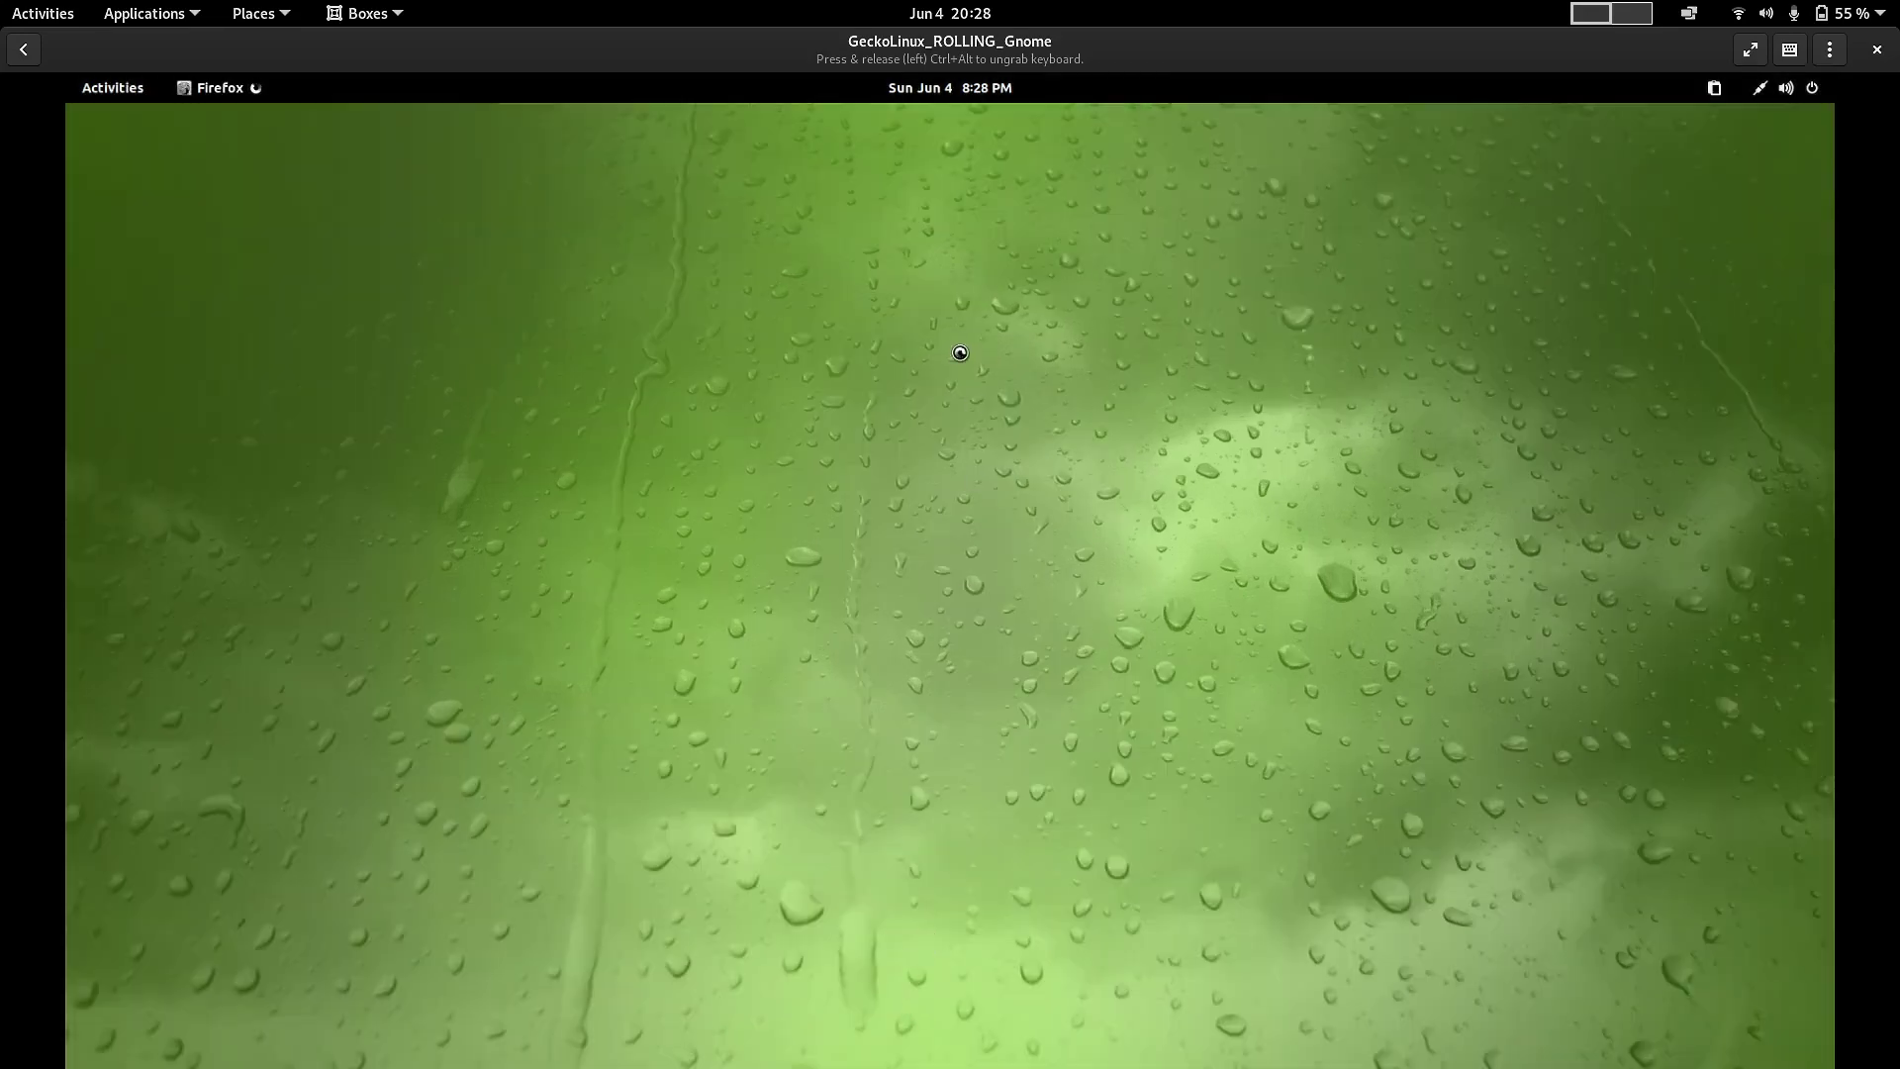
click(122, 95)
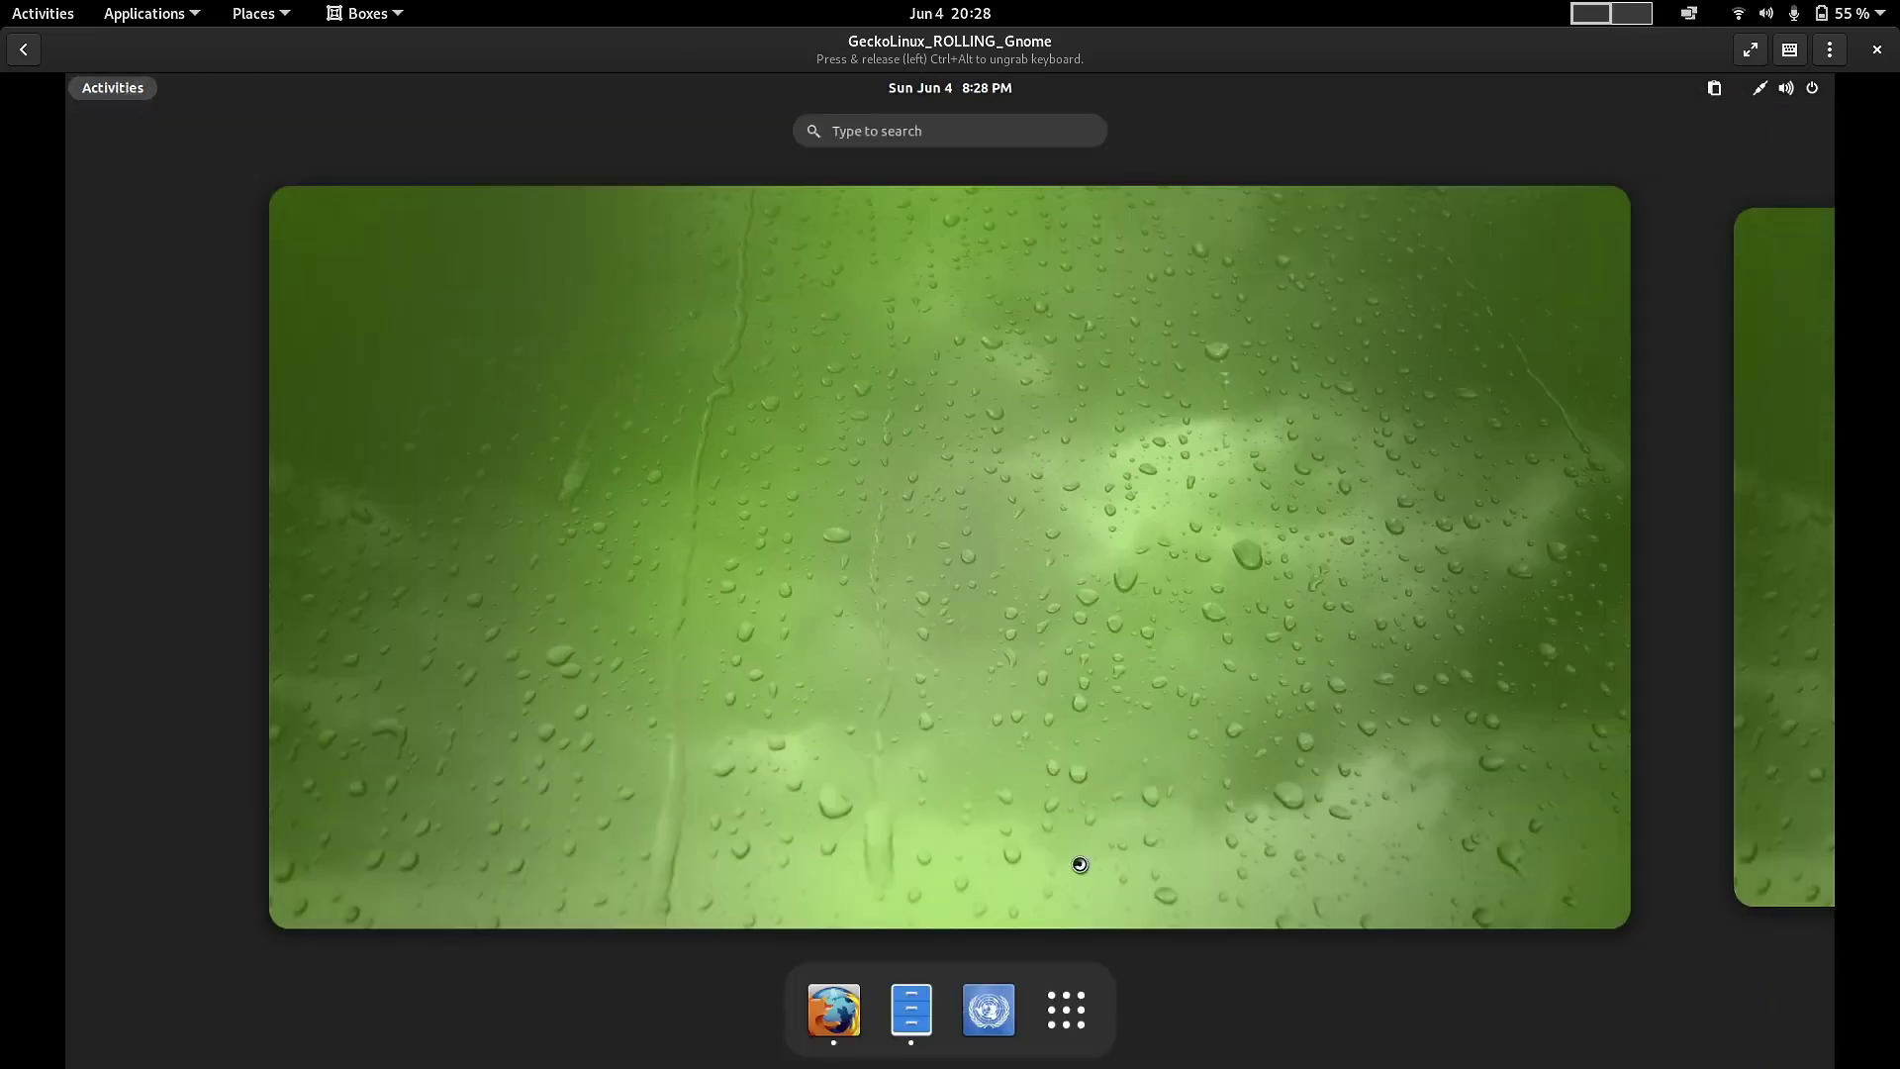
click(1079, 1019)
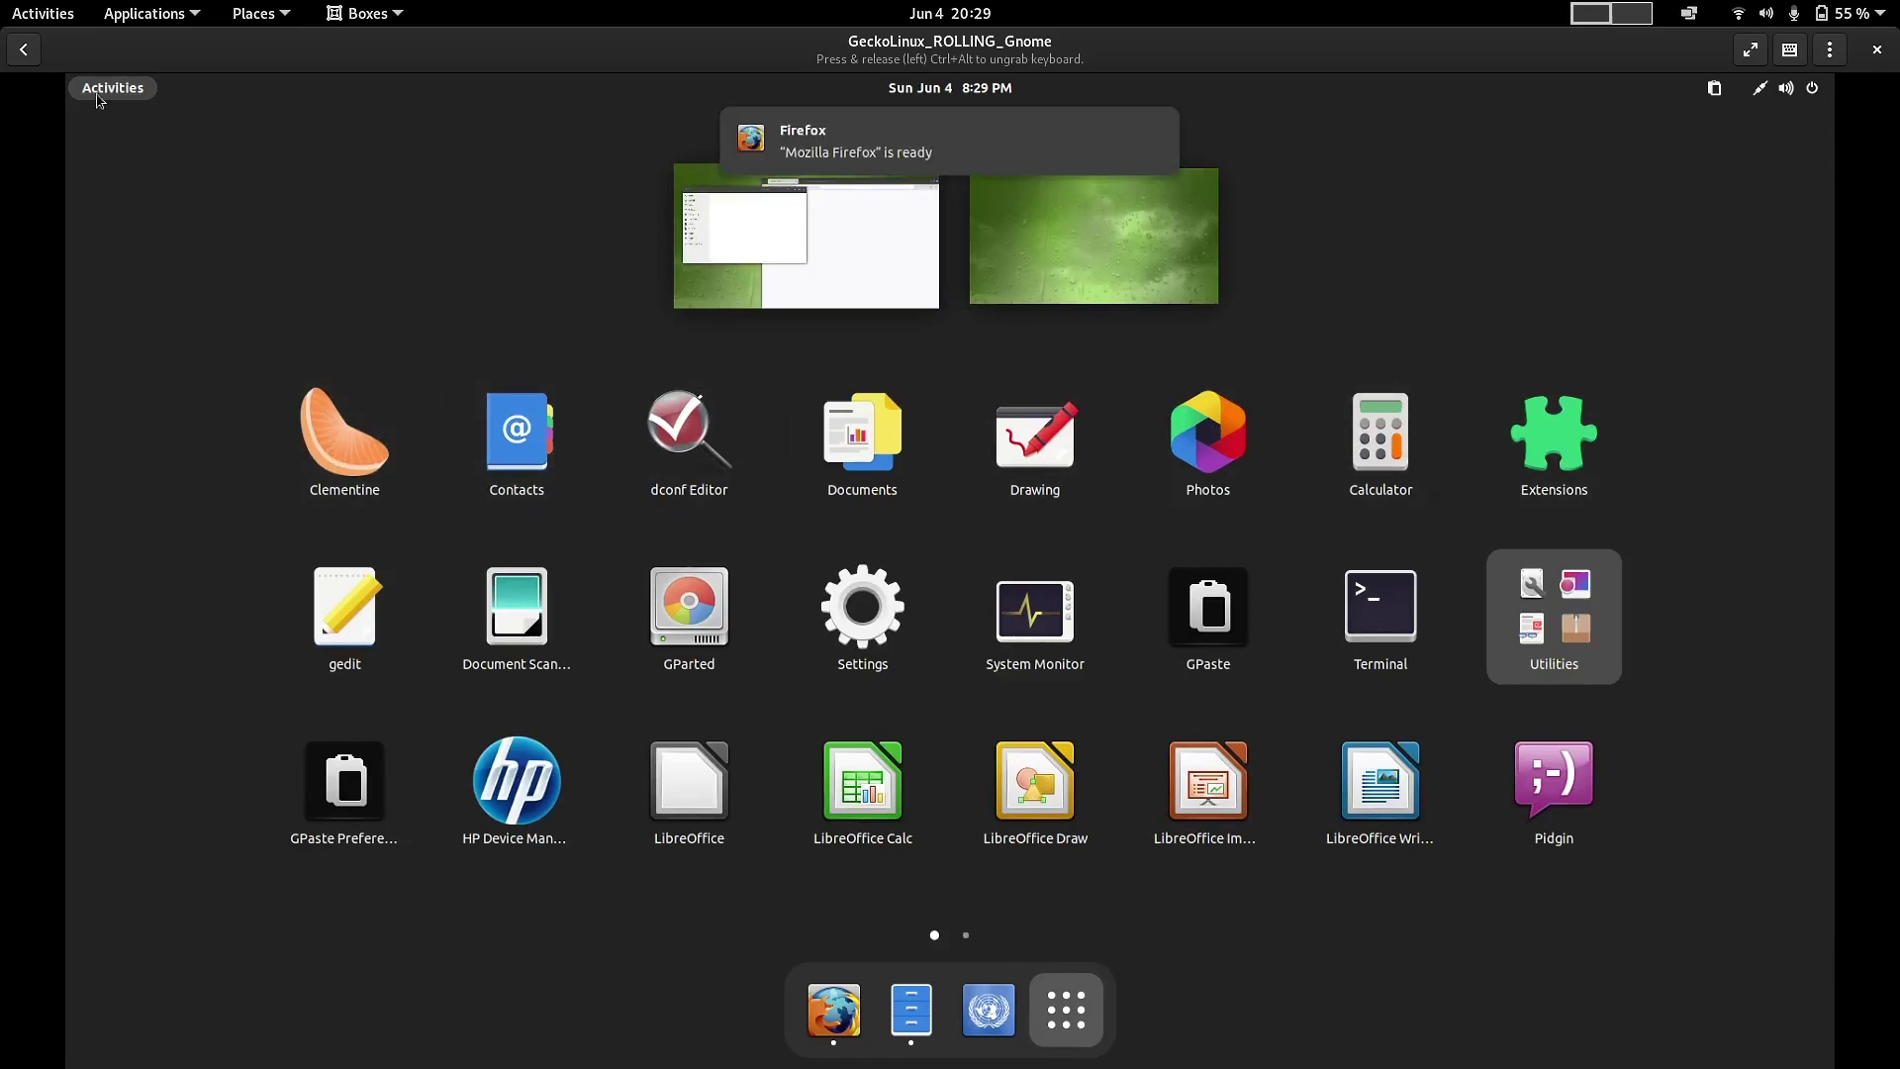
click(24, 49)
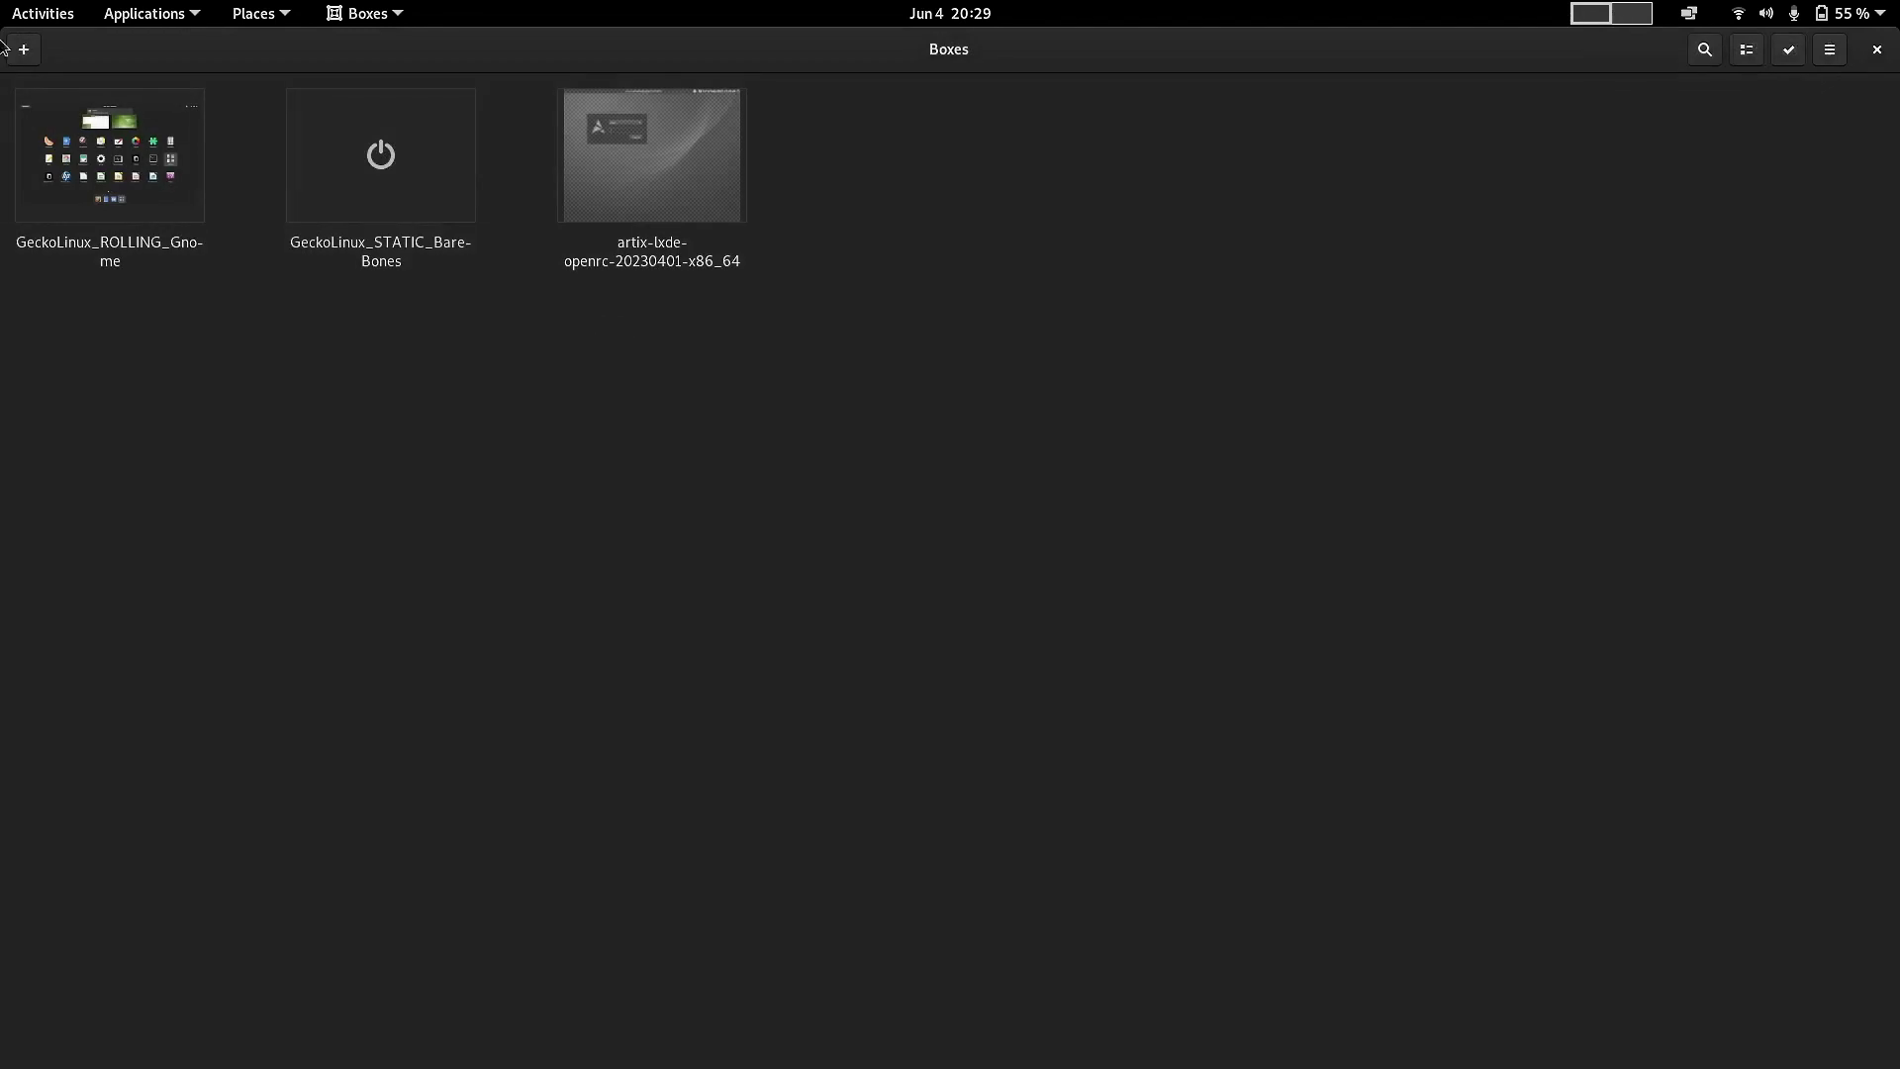
click(96, 152)
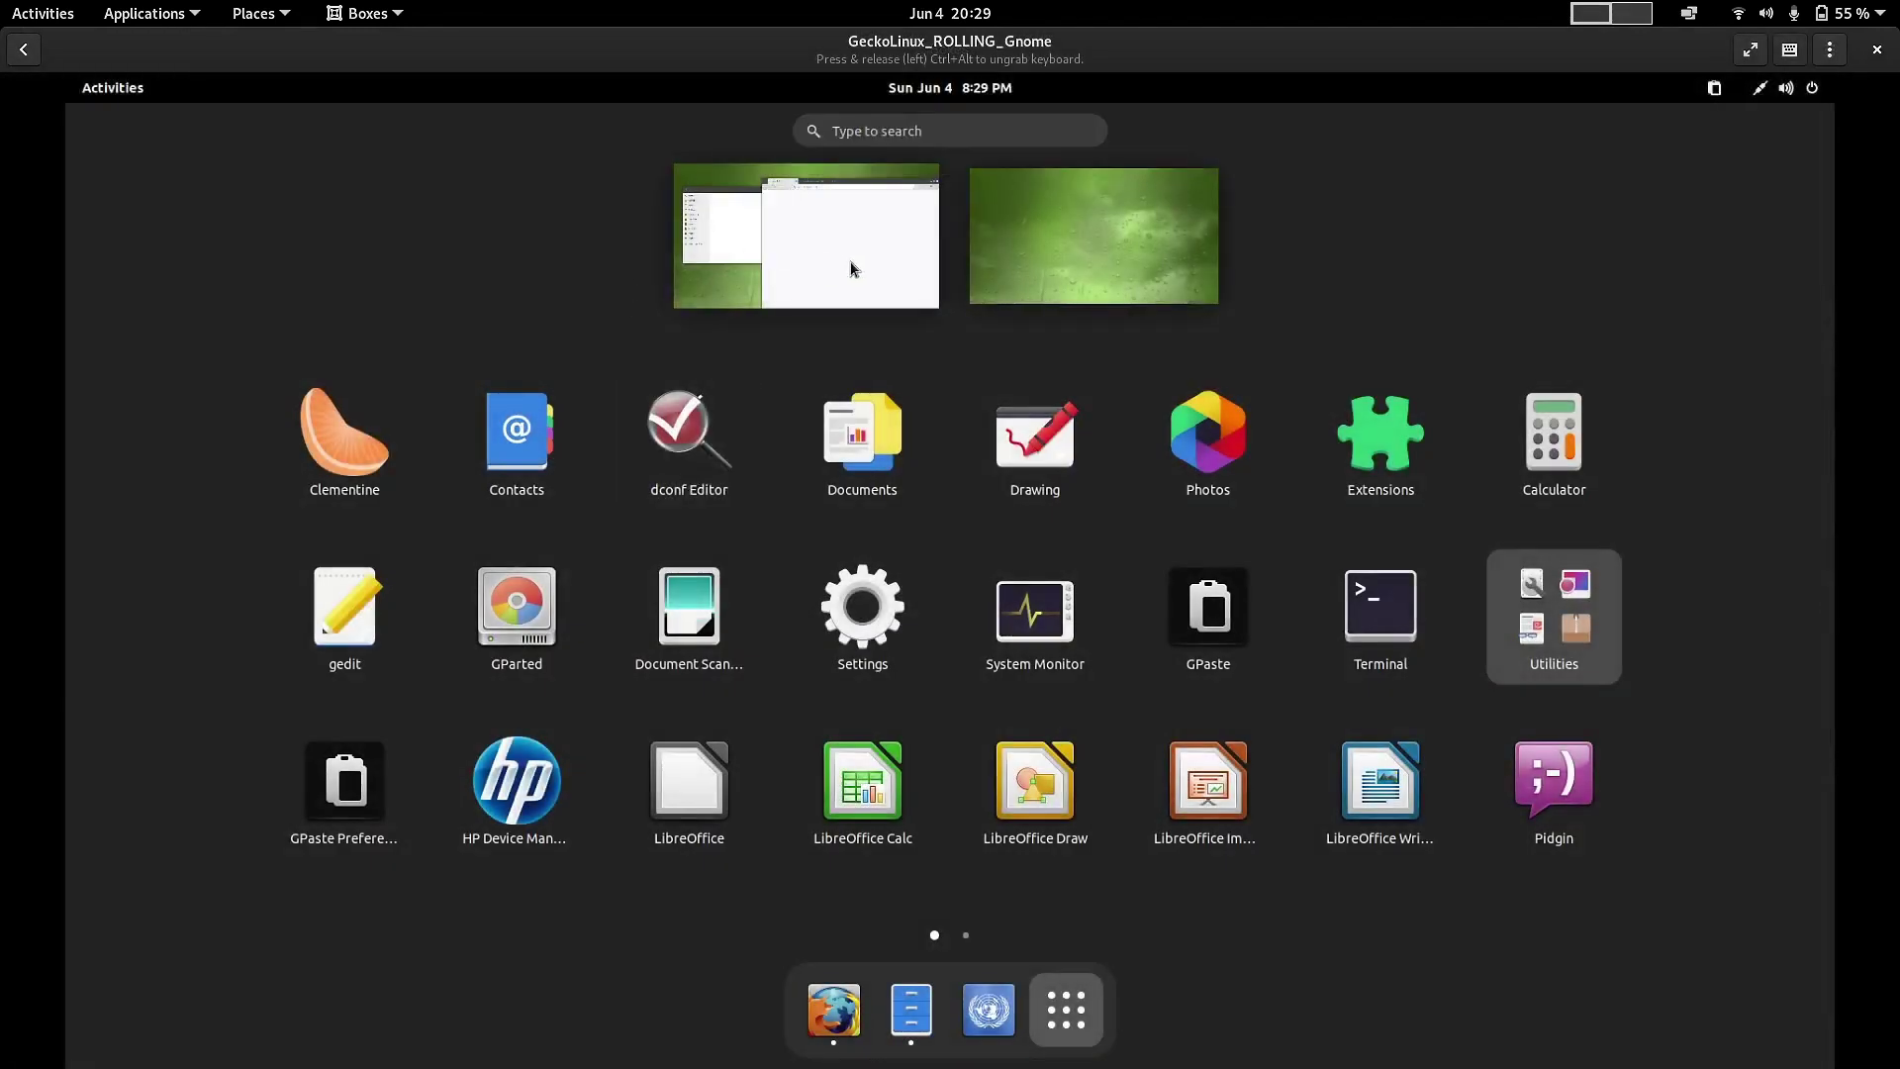
- Switch to the workspace holding Firefox, move its window towards the middle of the desktop and open its application menu
click(853, 267)
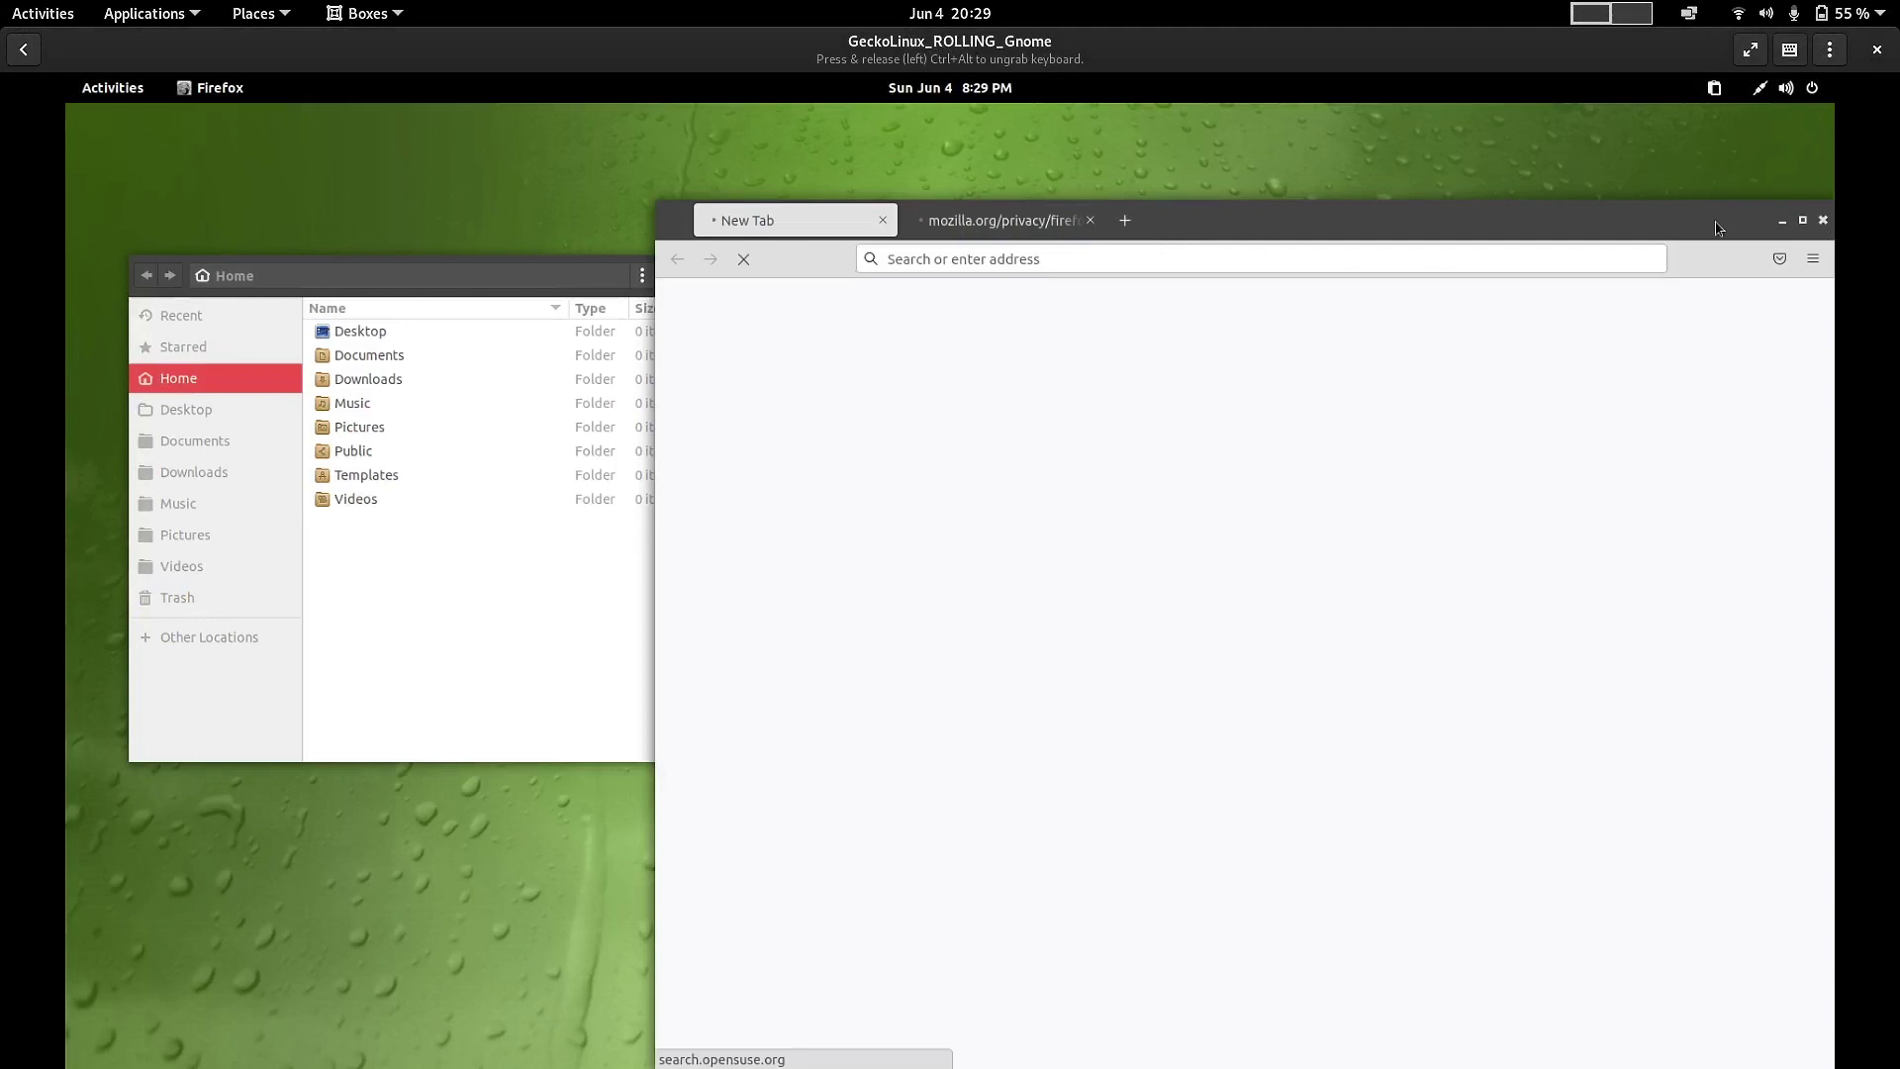
drag(1717, 229, 1446, 189)
click(1543, 218)
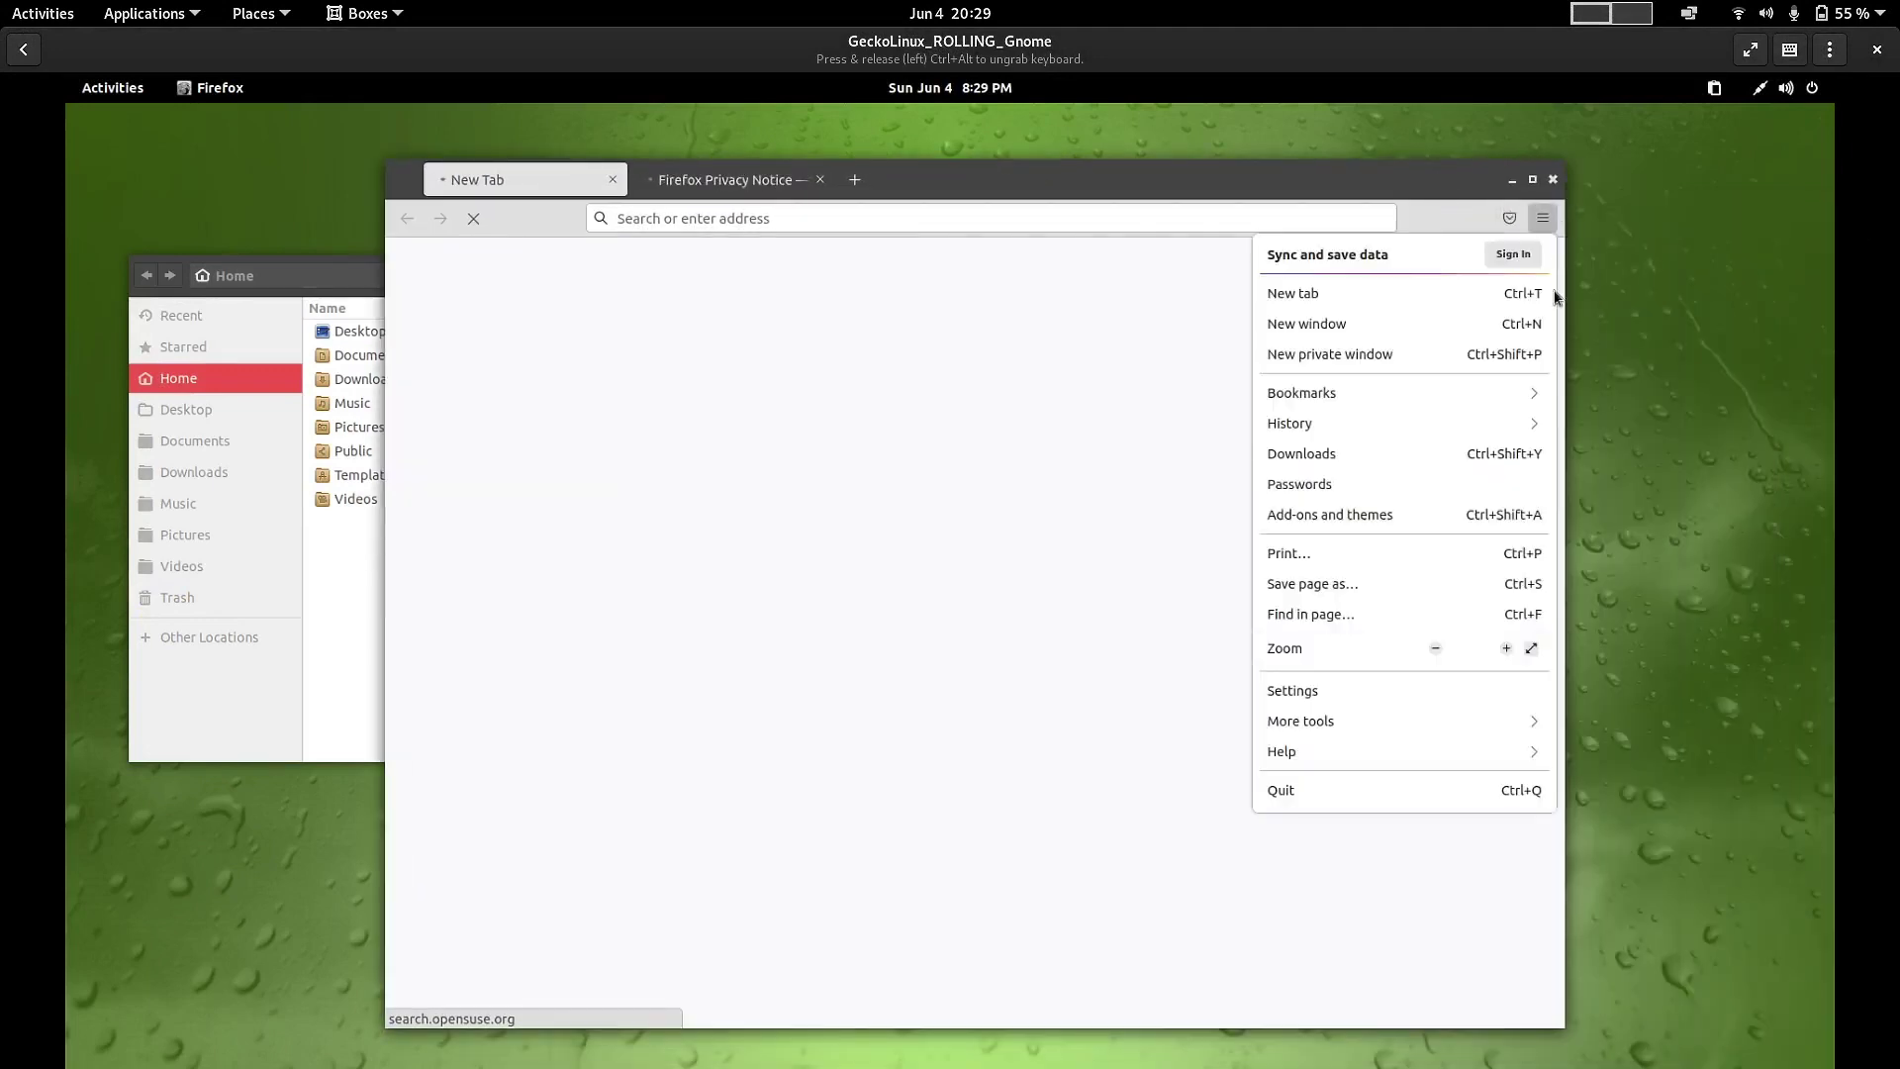
- Bring up the About information of Firefox to check its version, and close both the dialog and the browser
click(1499, 755)
click(1303, 454)
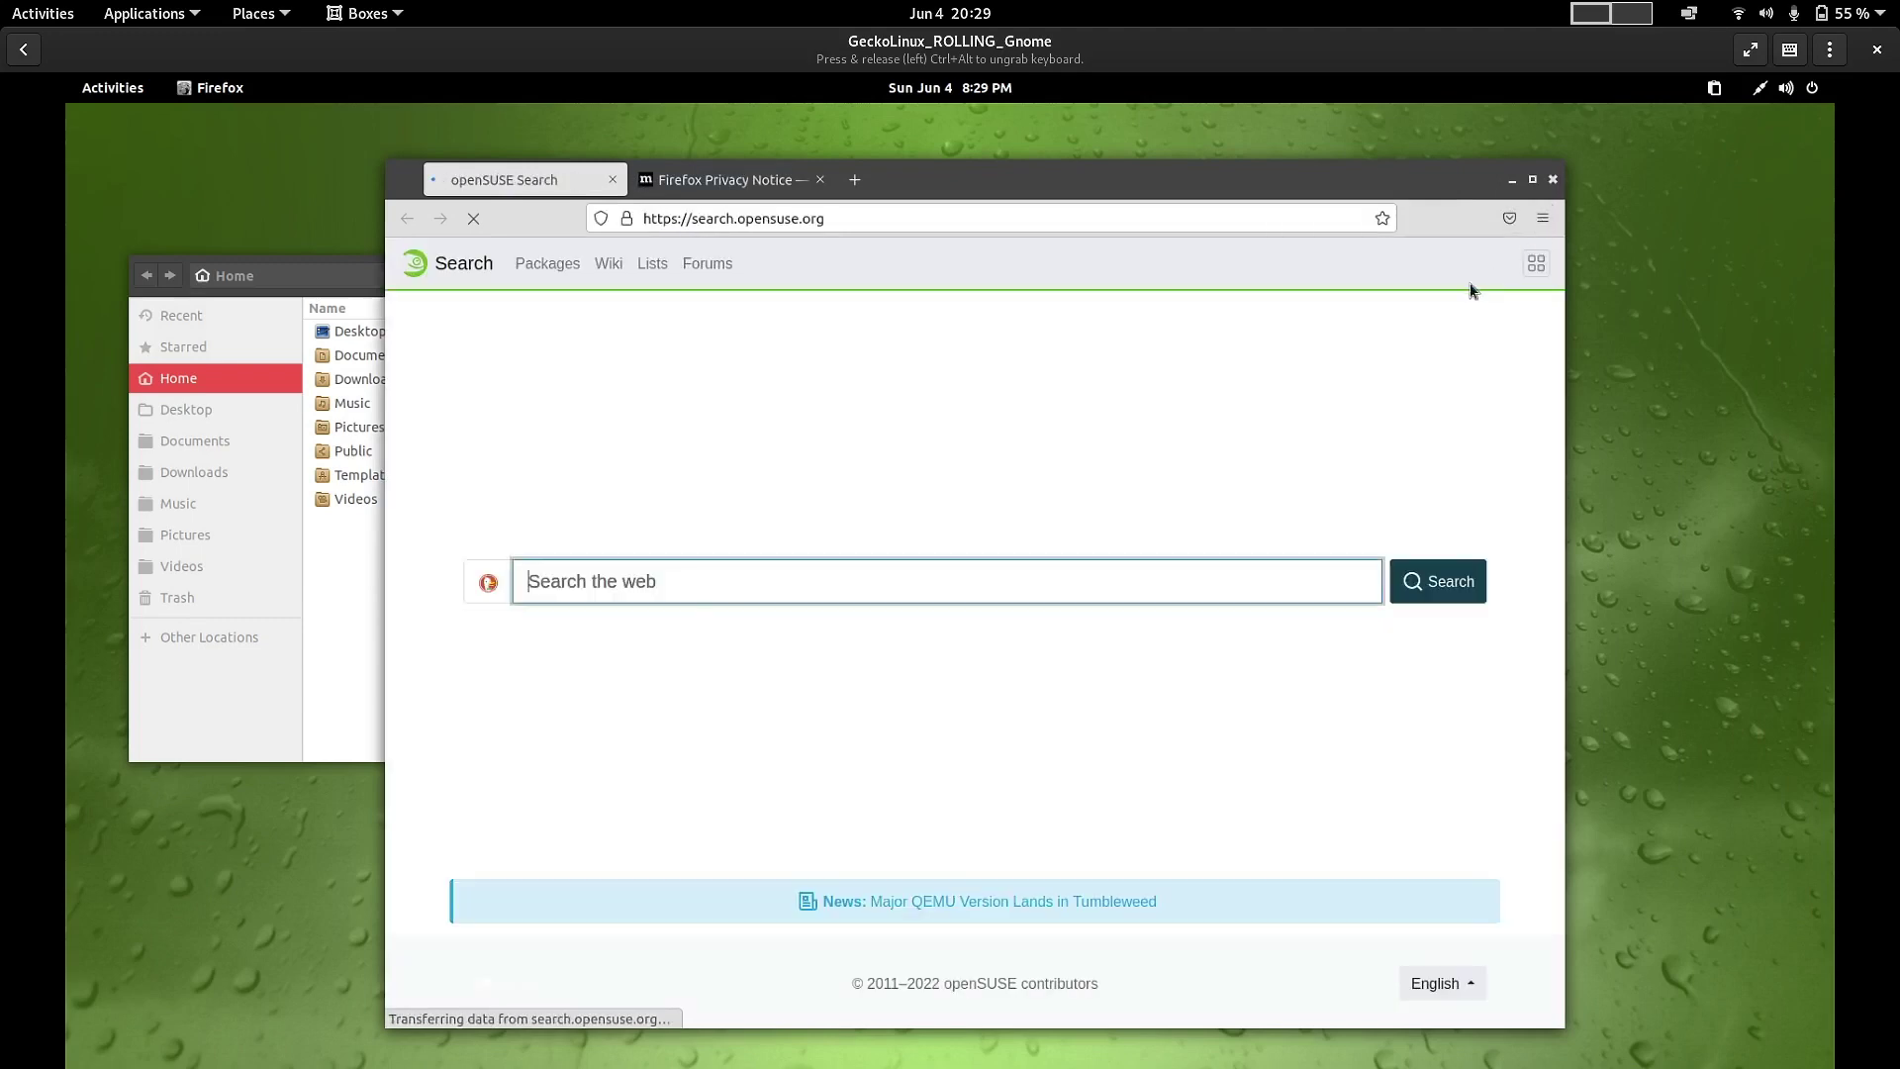
click(1546, 219)
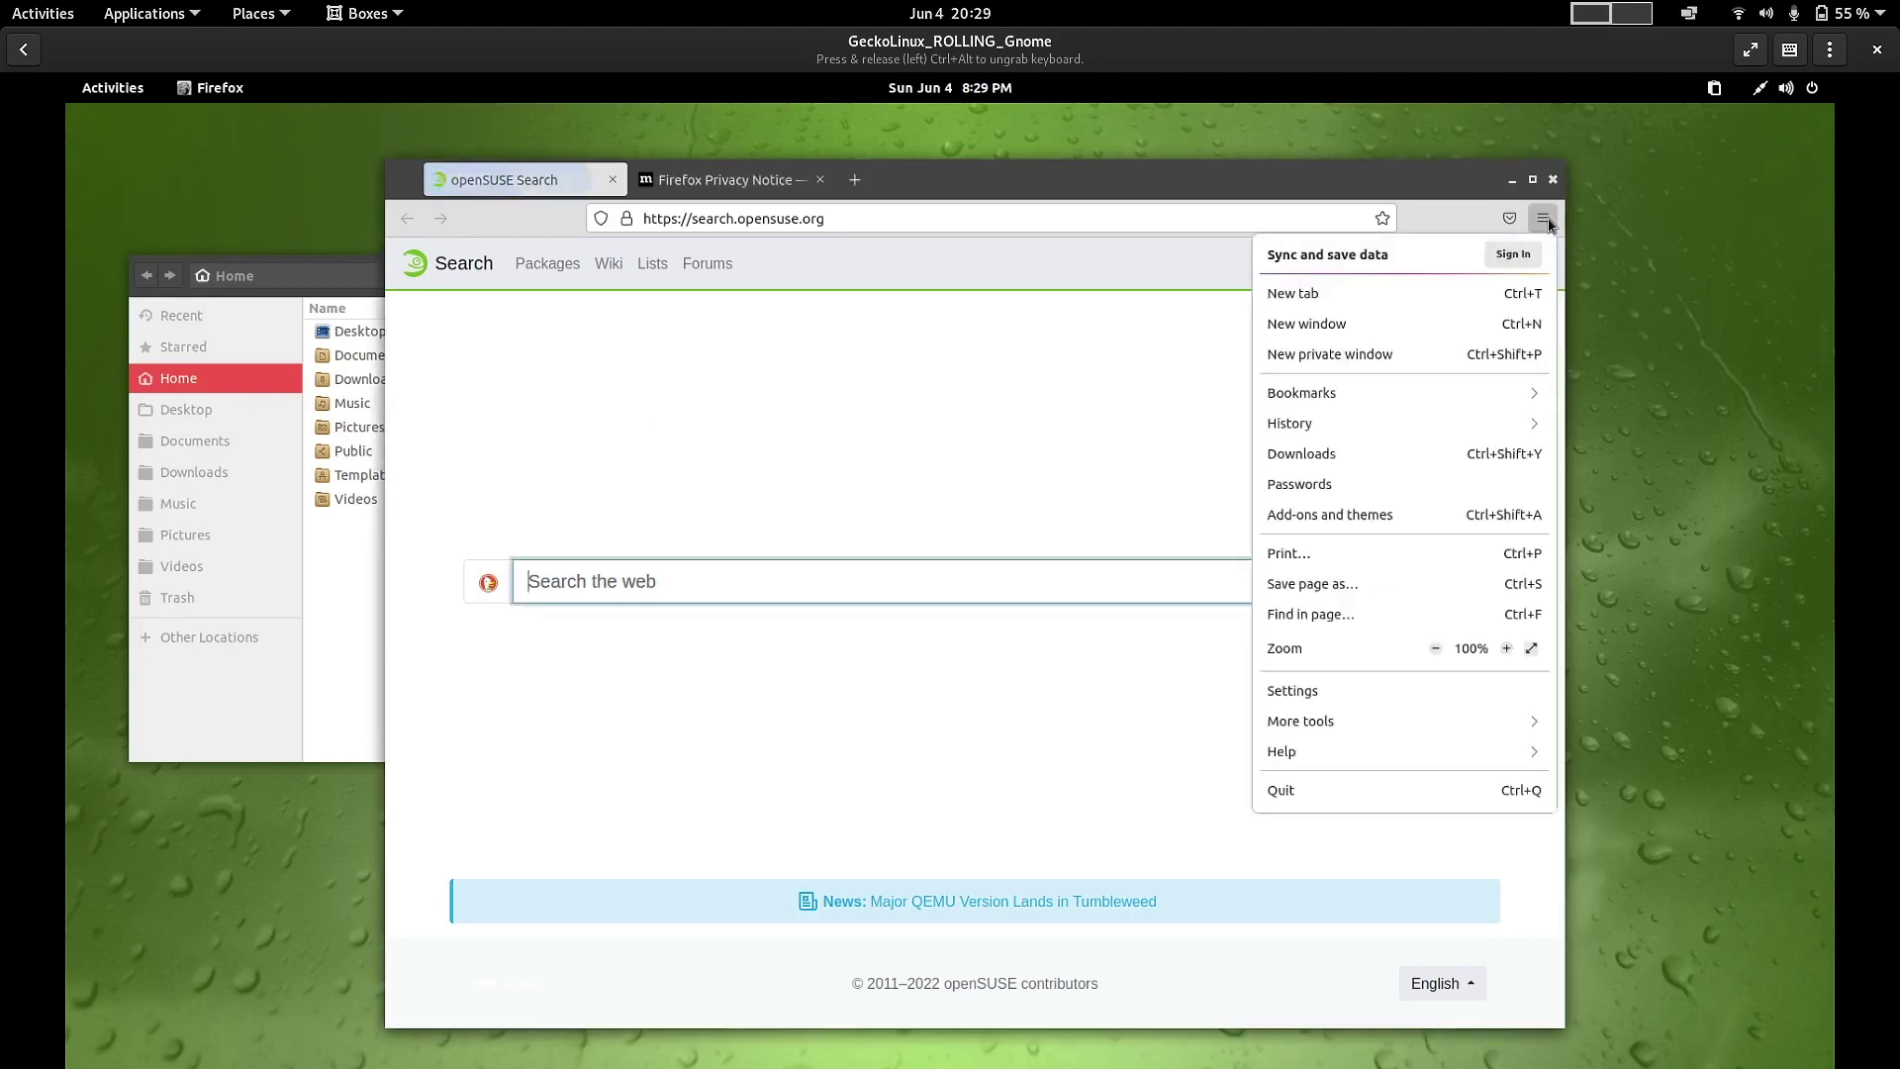
click(127, 99)
click(127, 99)
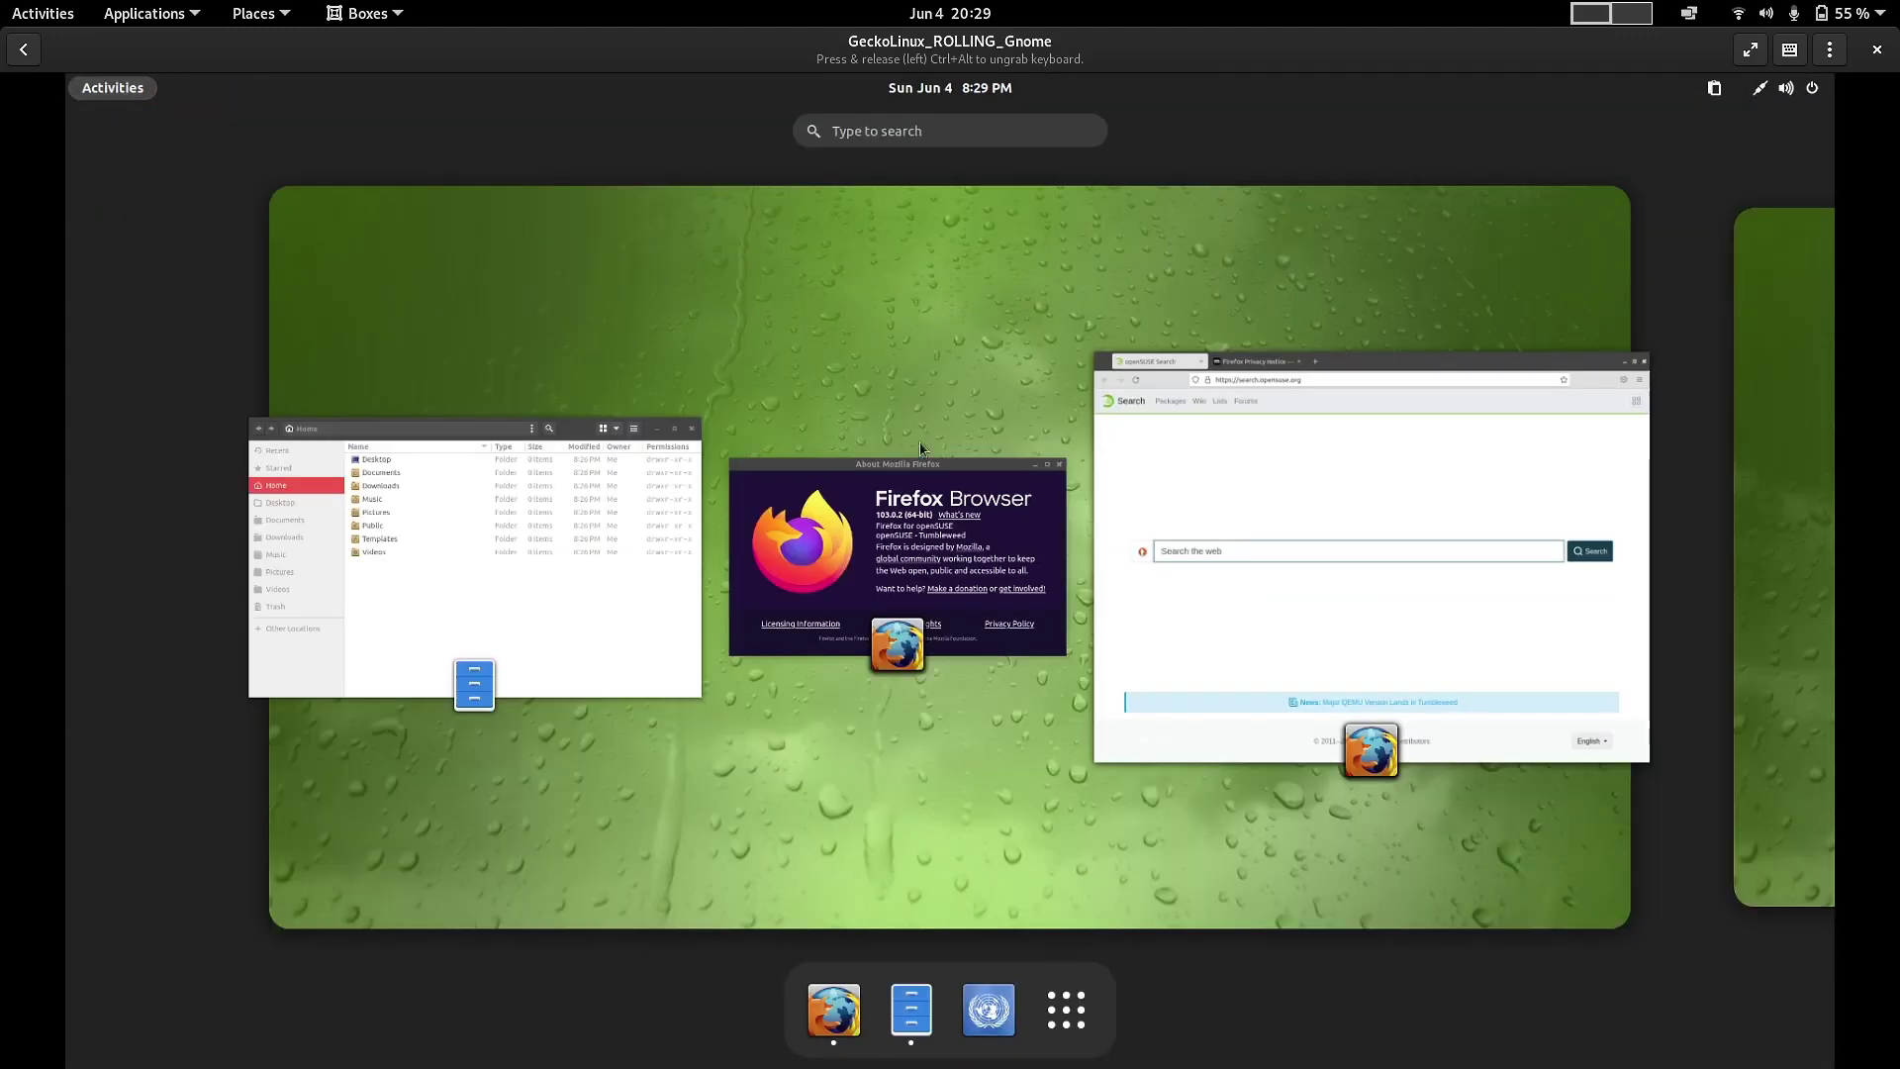
click(1069, 495)
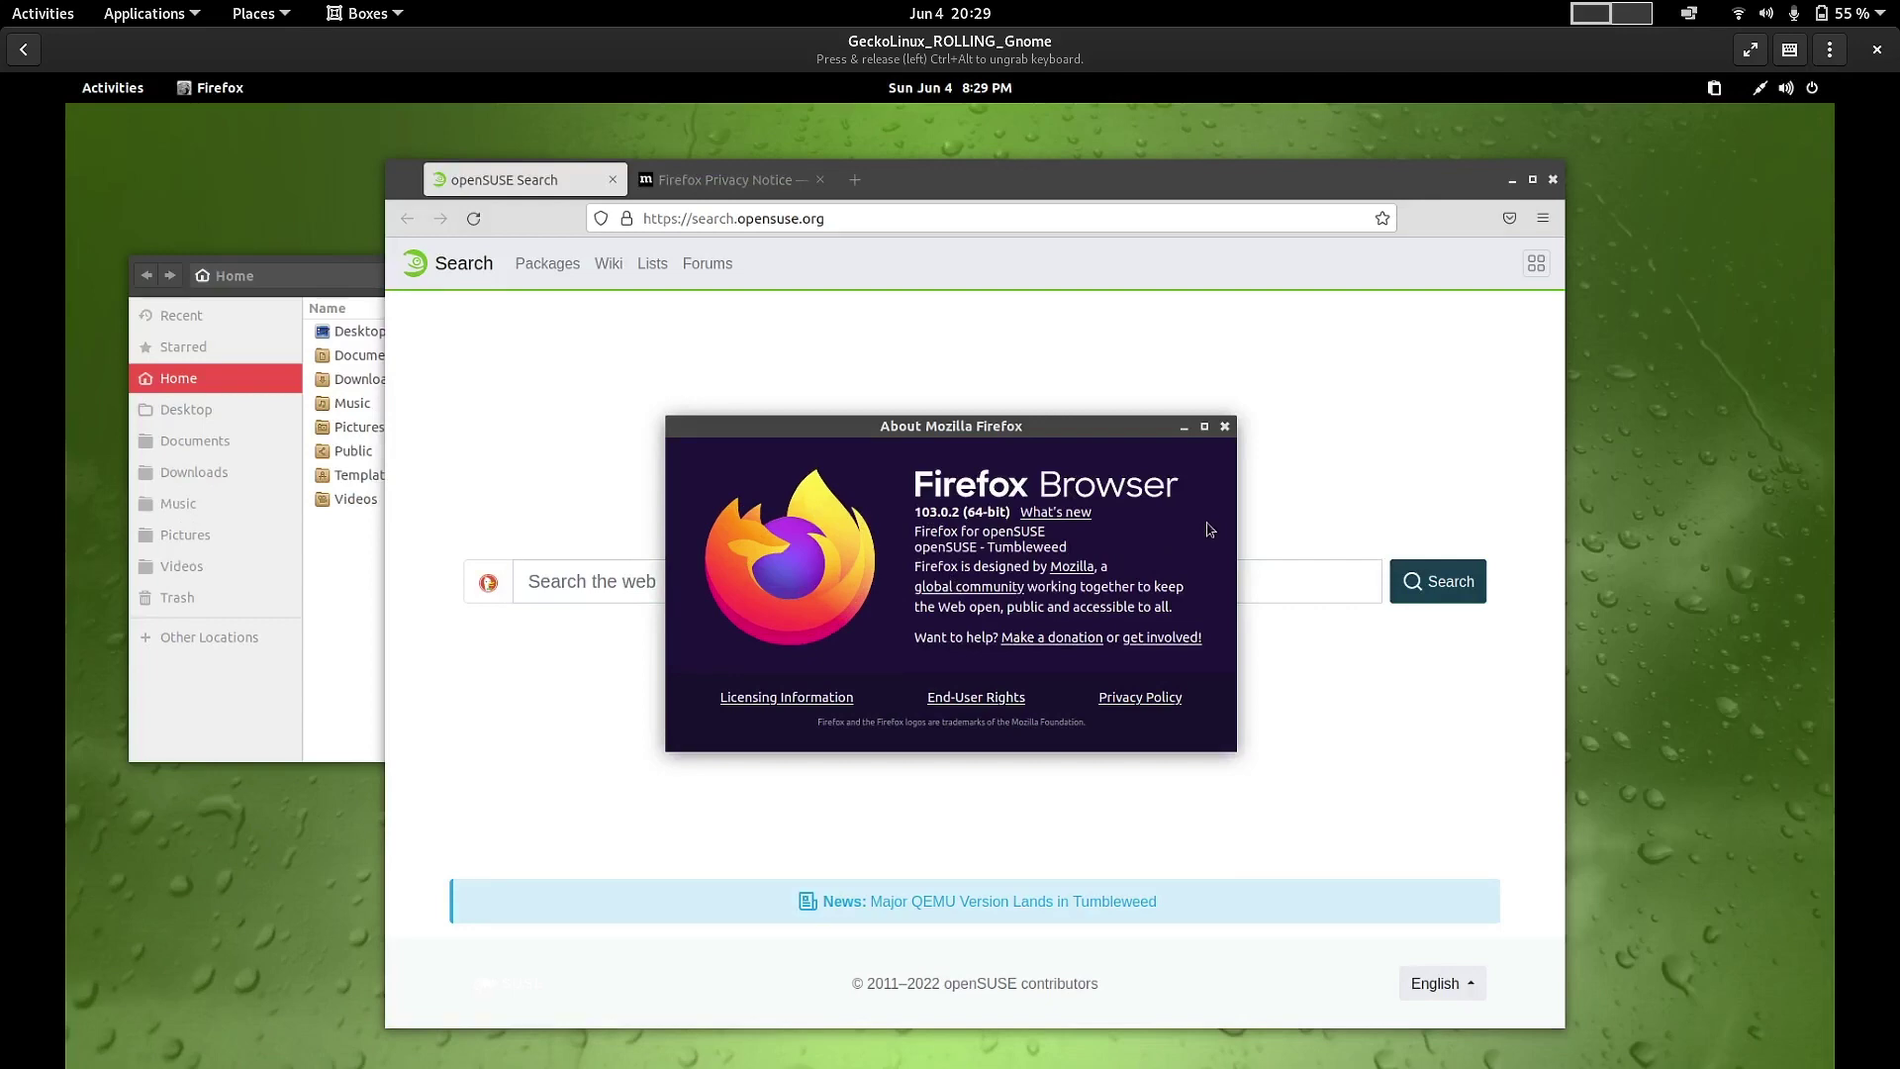
click(1225, 428)
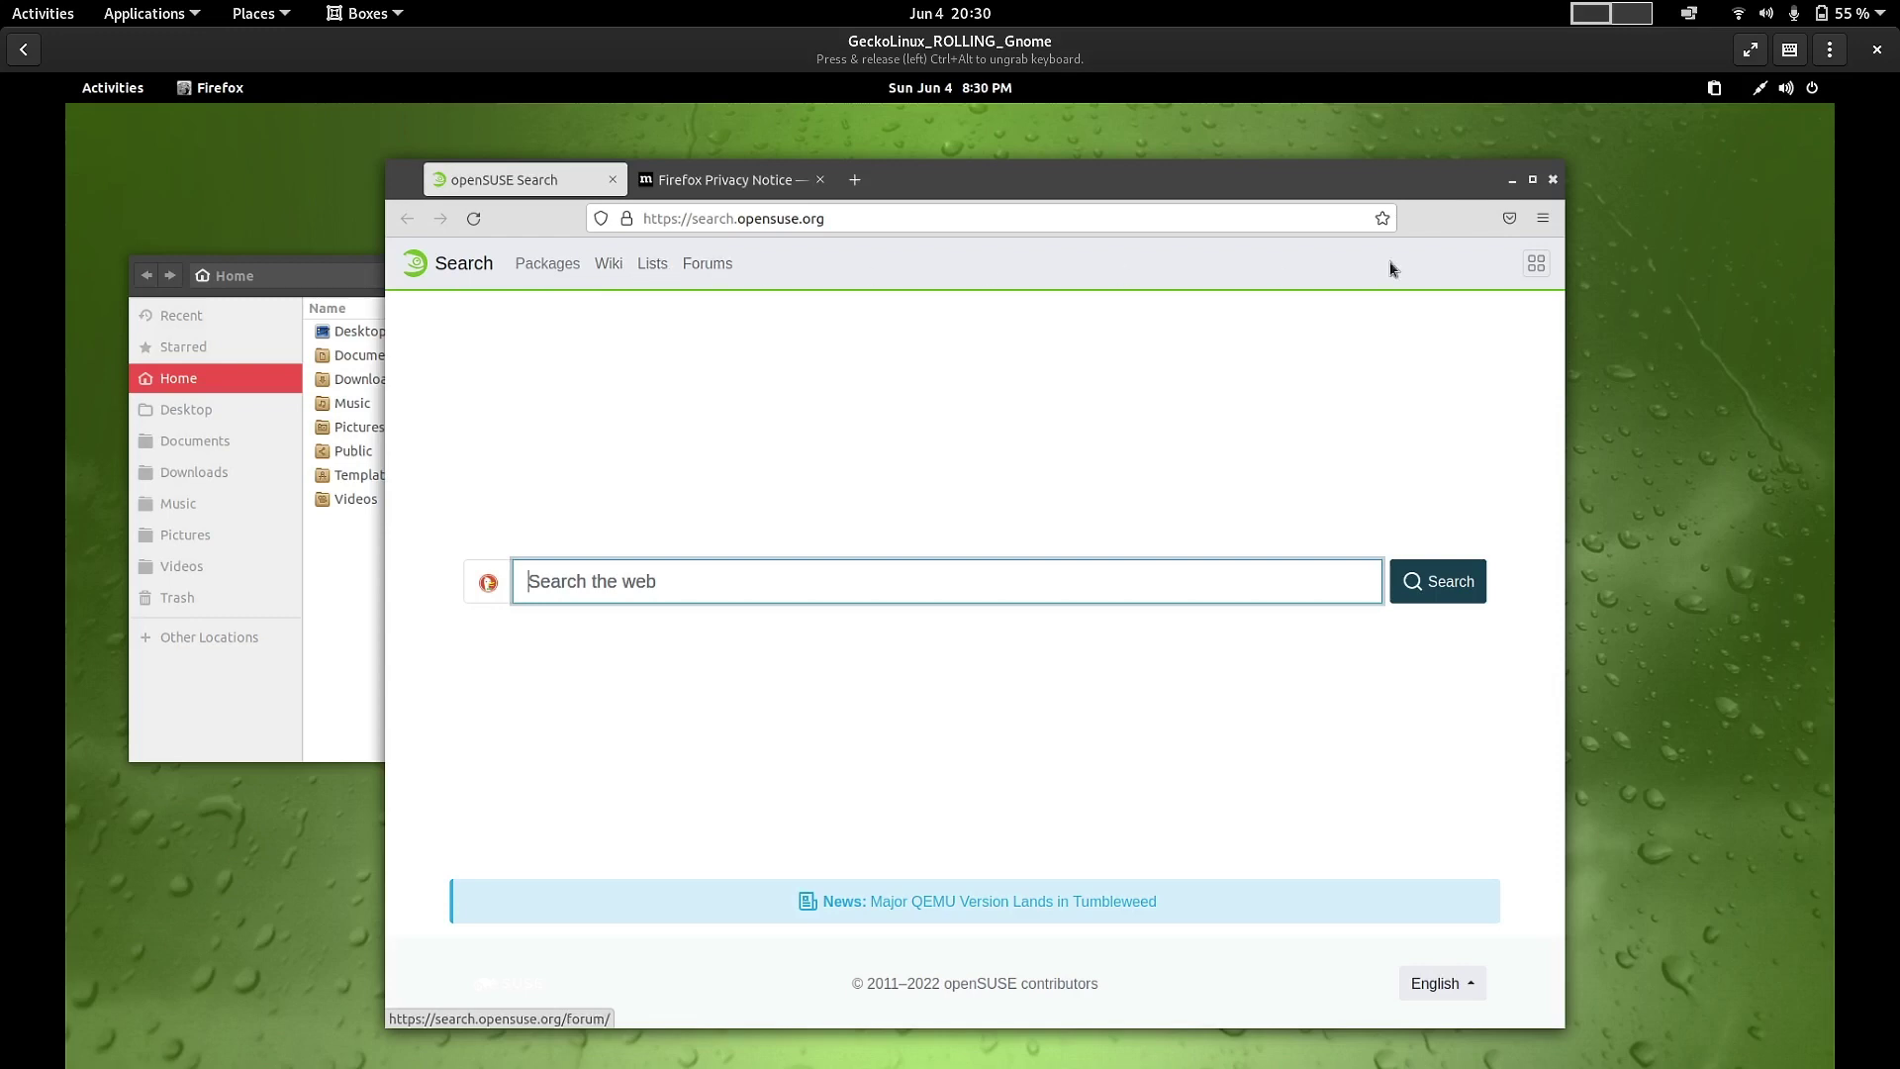
click(1550, 180)
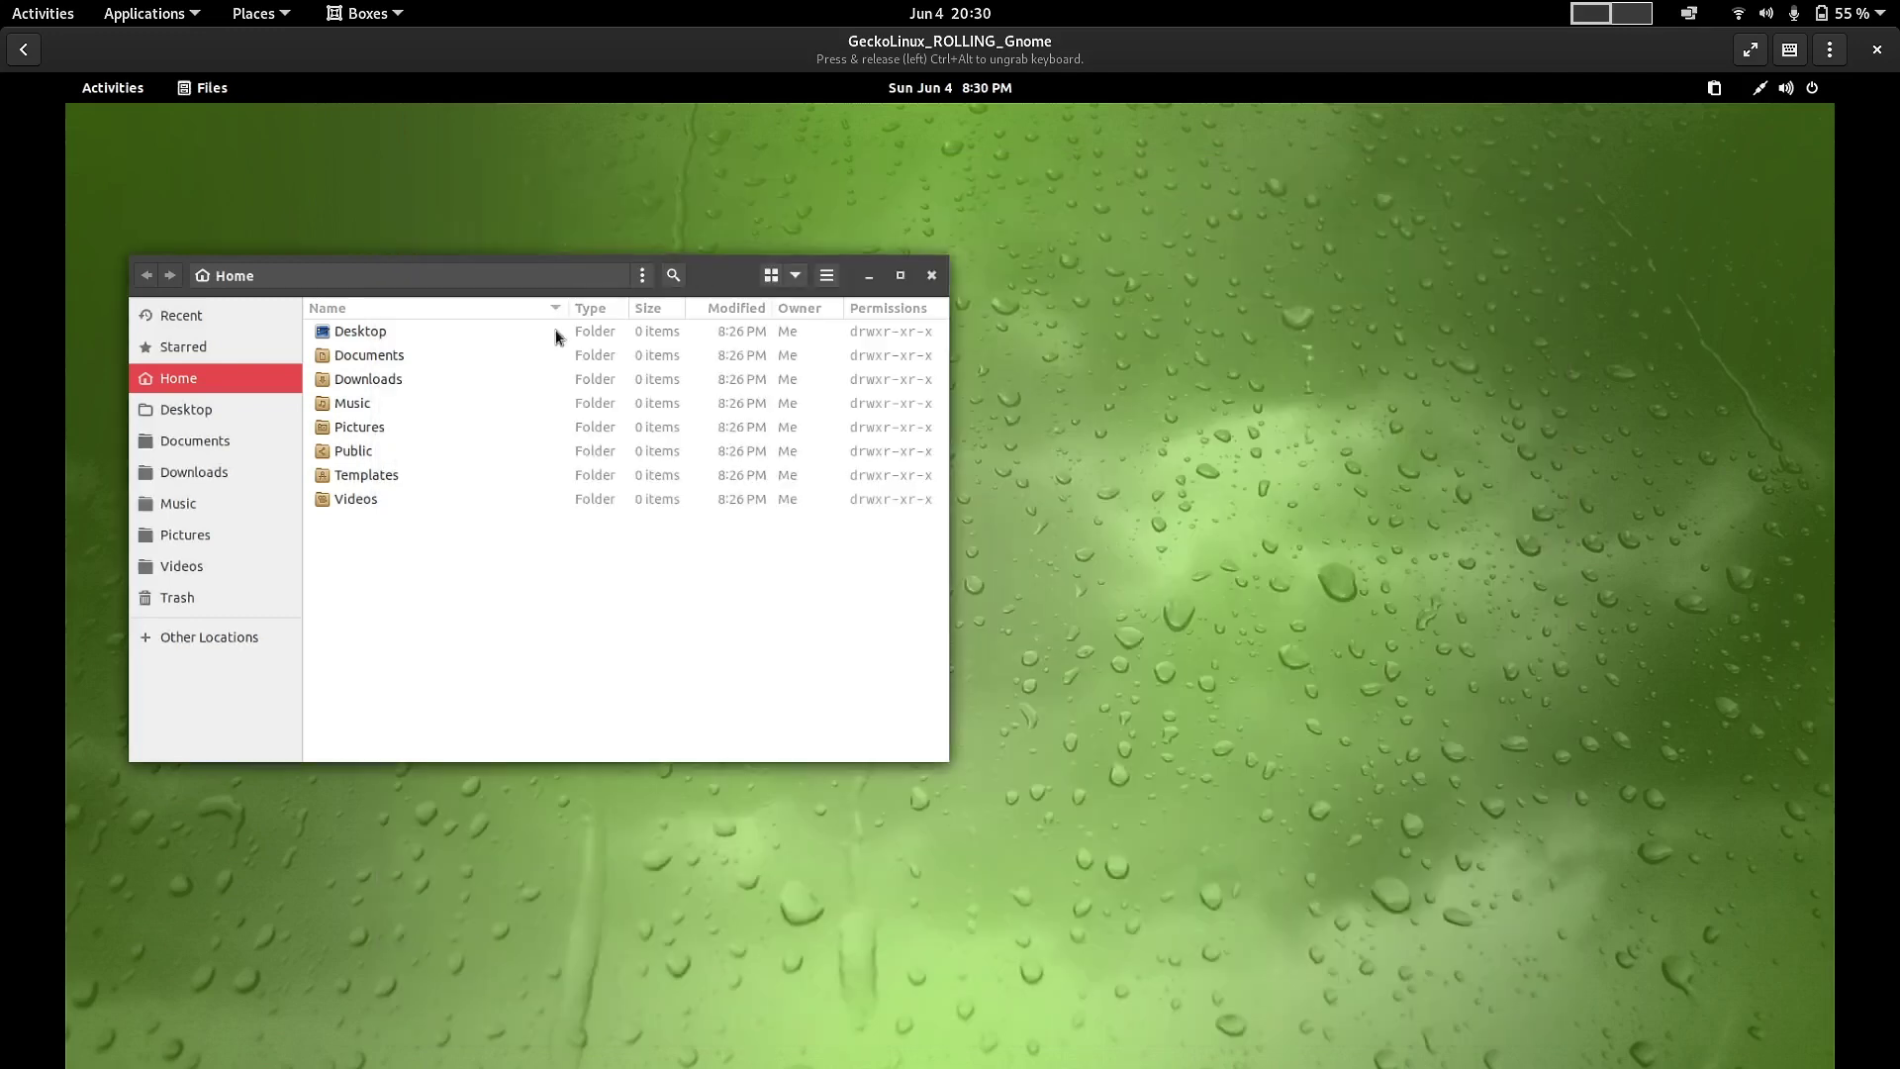
- Move the Files window towards the middle of the desktop, view its About information and close the file manager
drag(726, 285, 1092, 272)
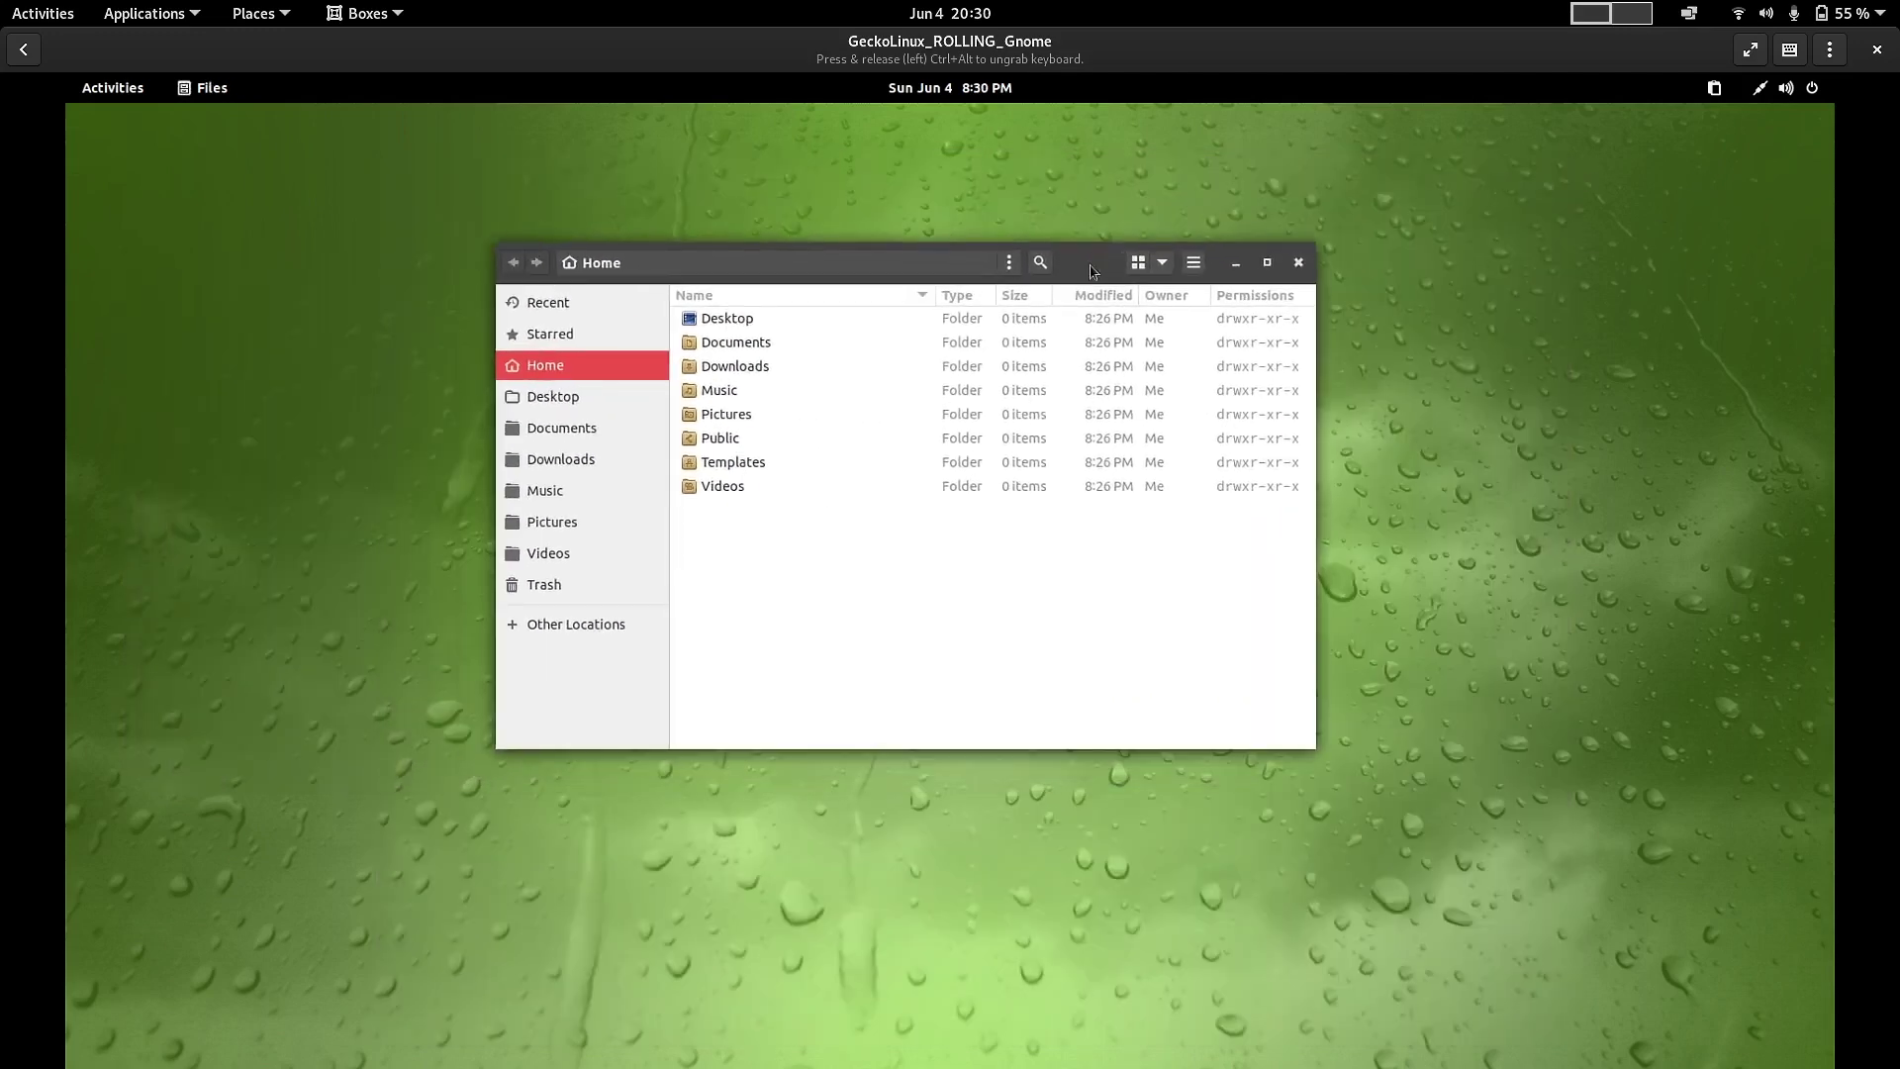
click(1193, 262)
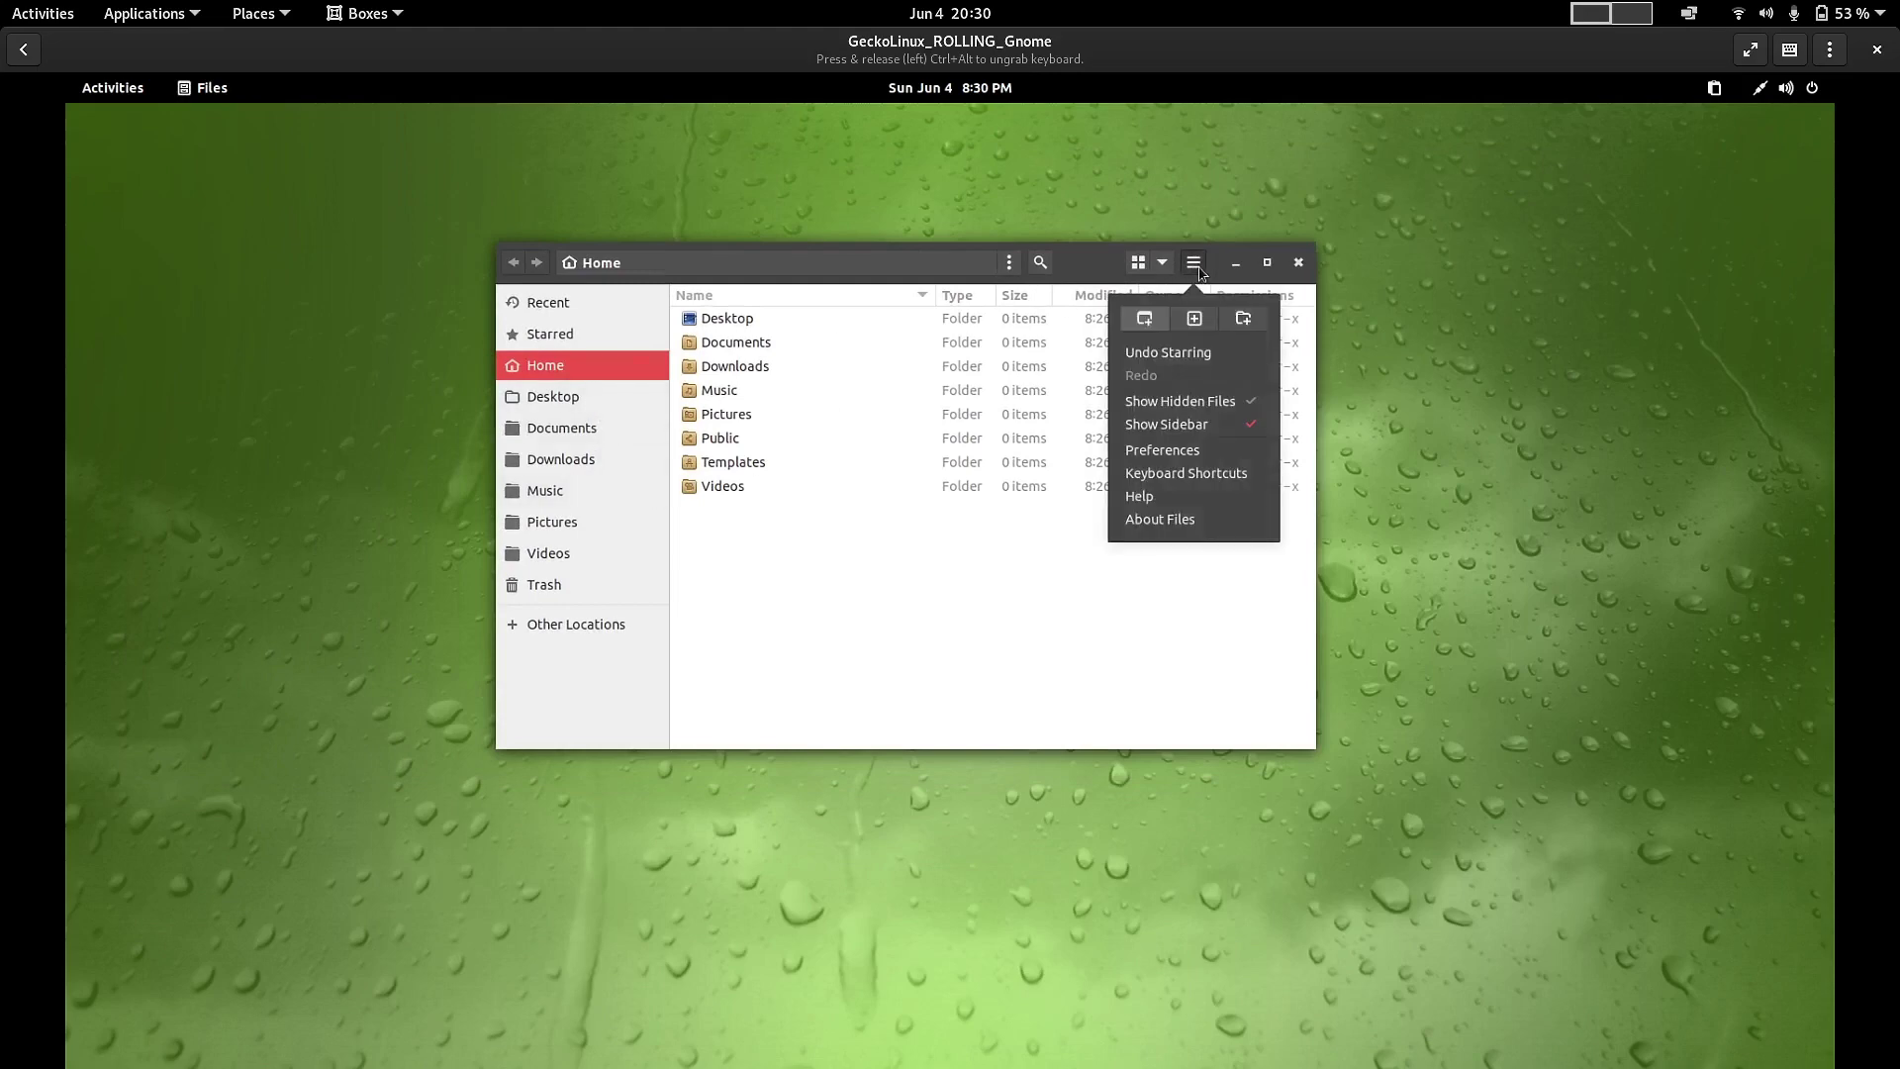
click(1186, 537)
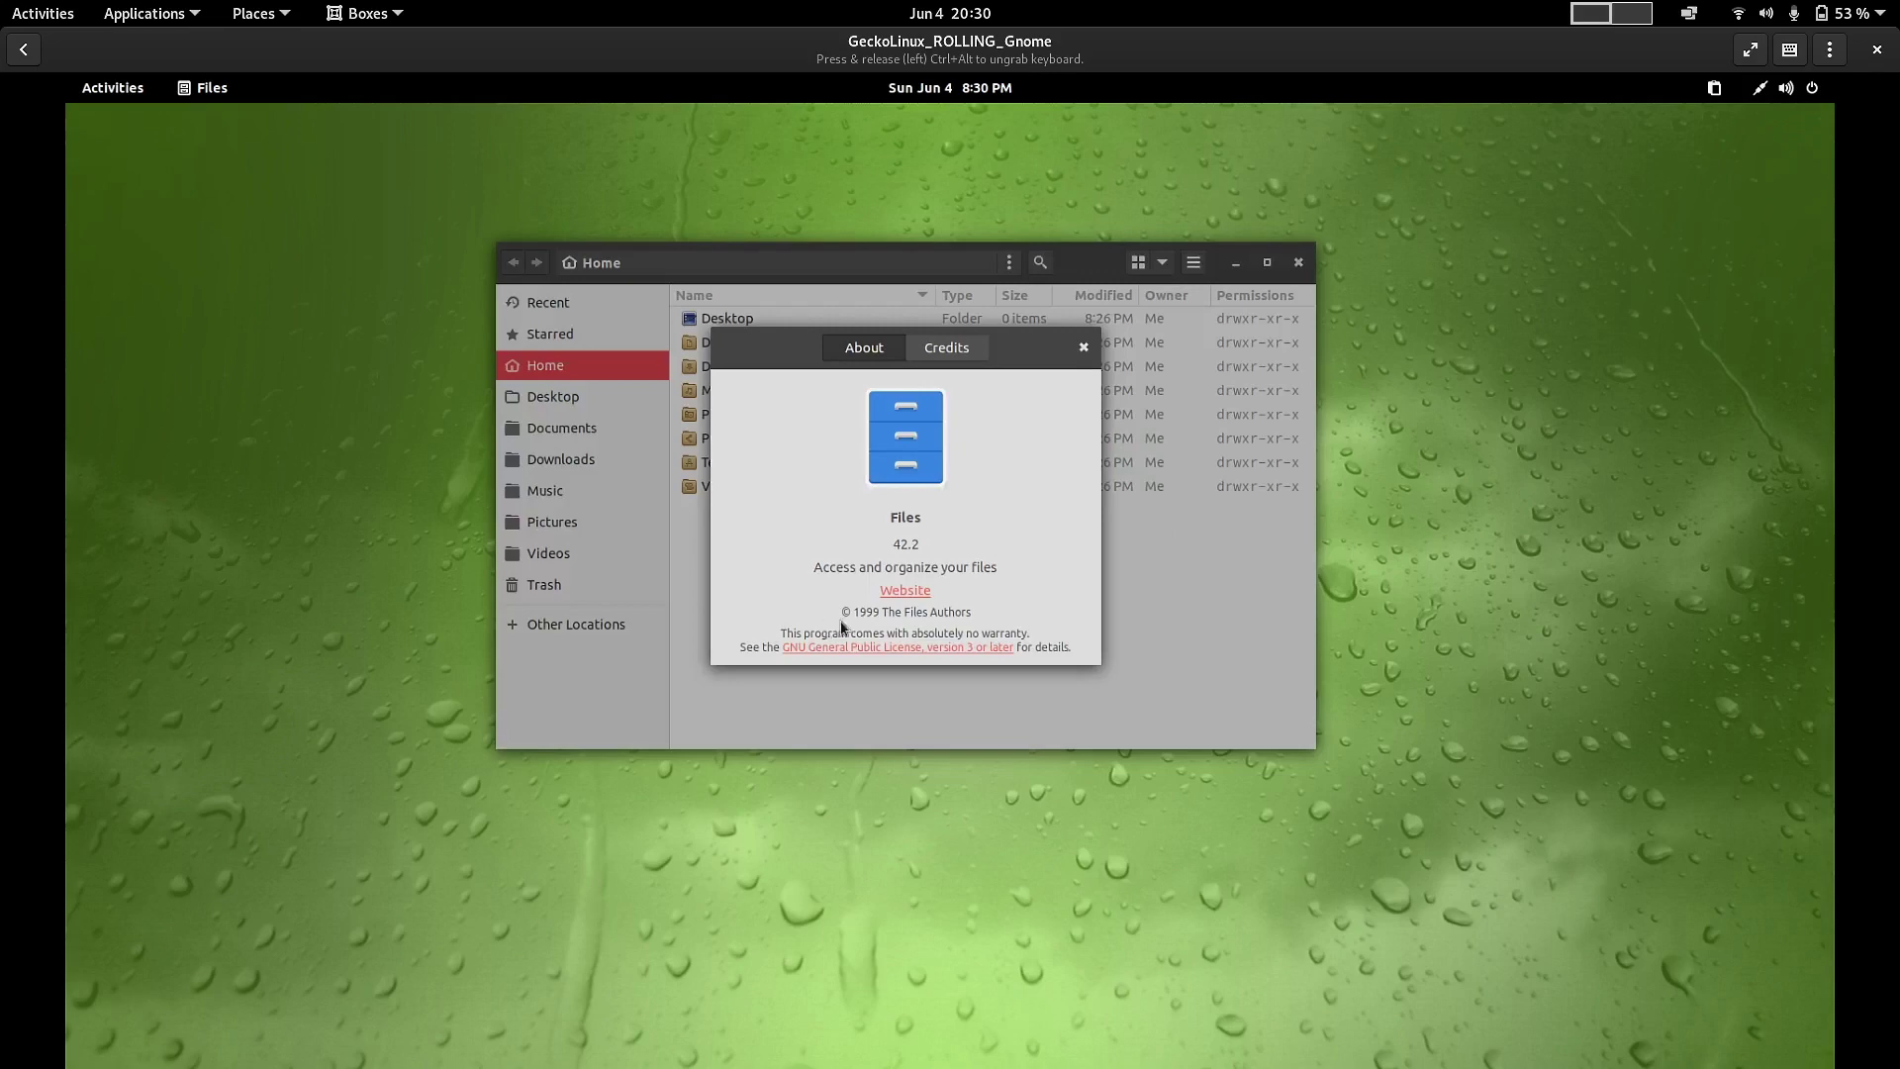
click(1084, 350)
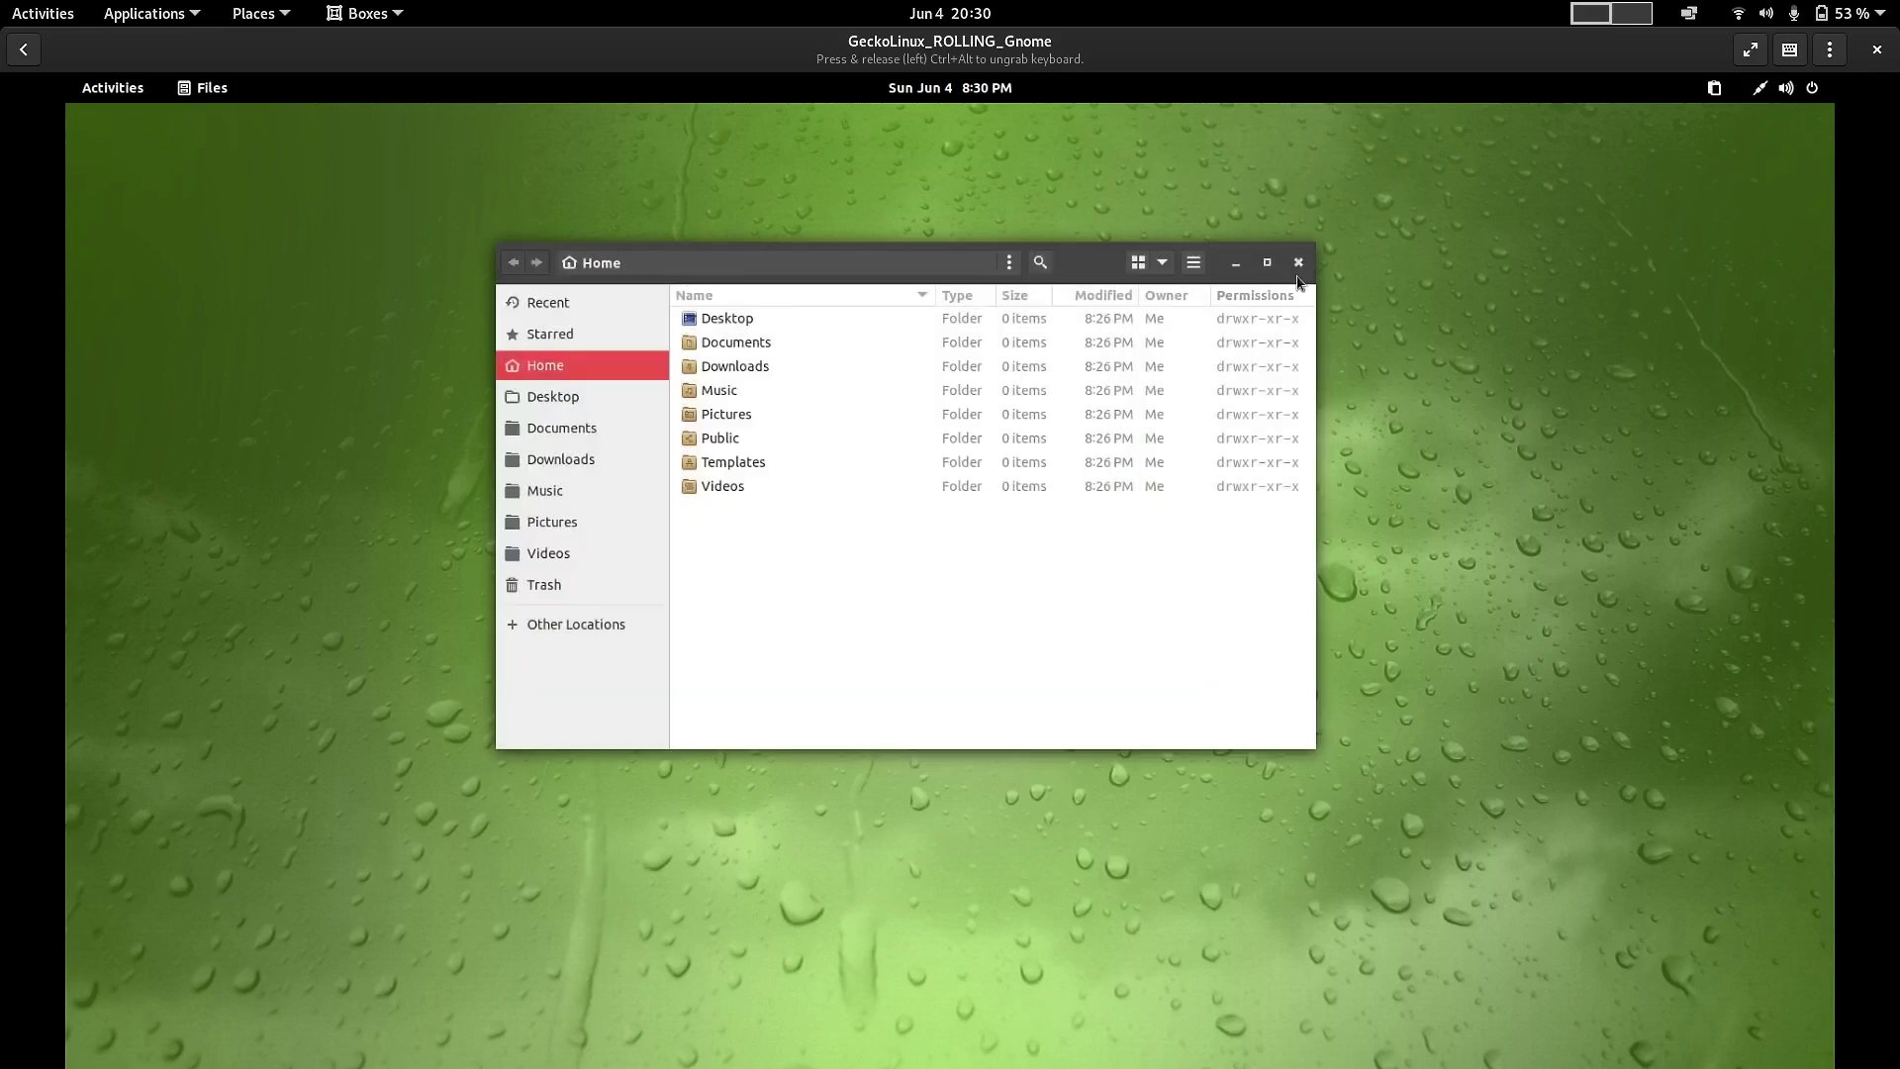
click(1299, 269)
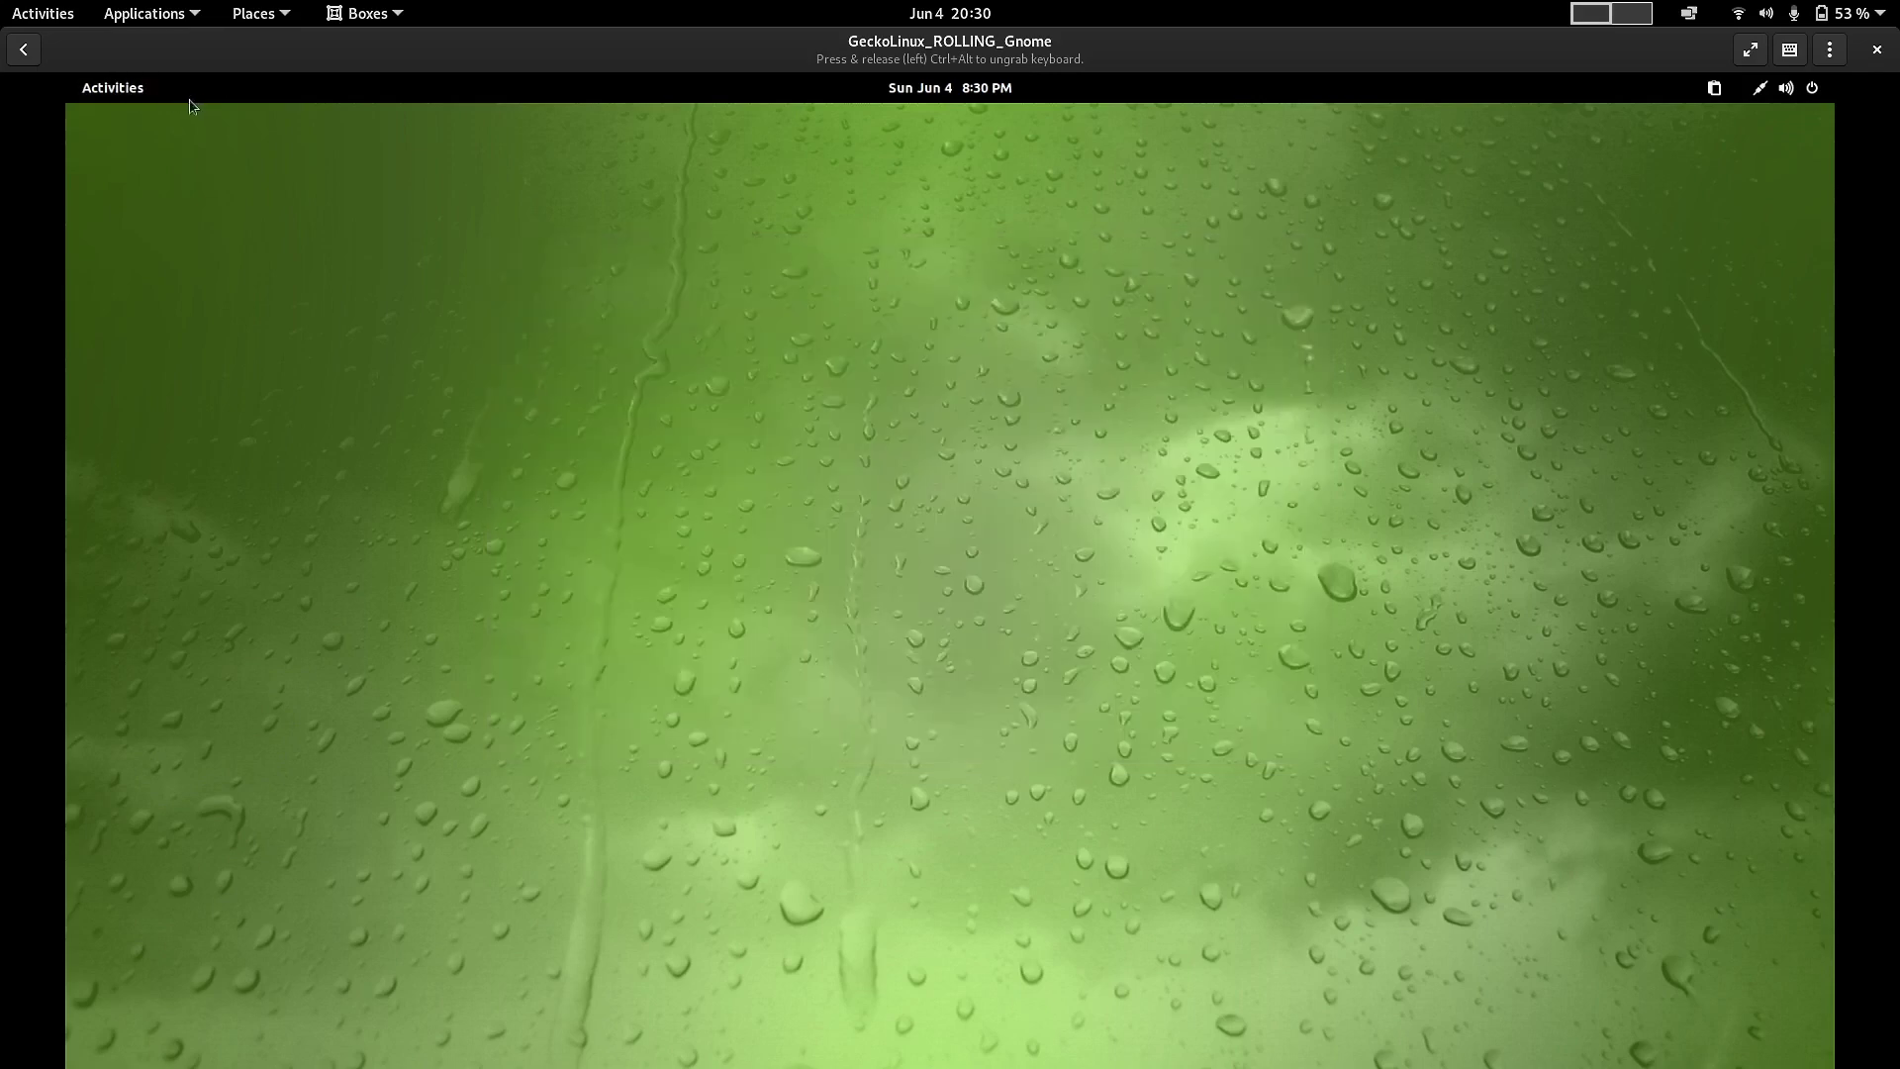
- Display the first page of the guest's application grid and look through its Utilities folder
click(138, 95)
click(1066, 1009)
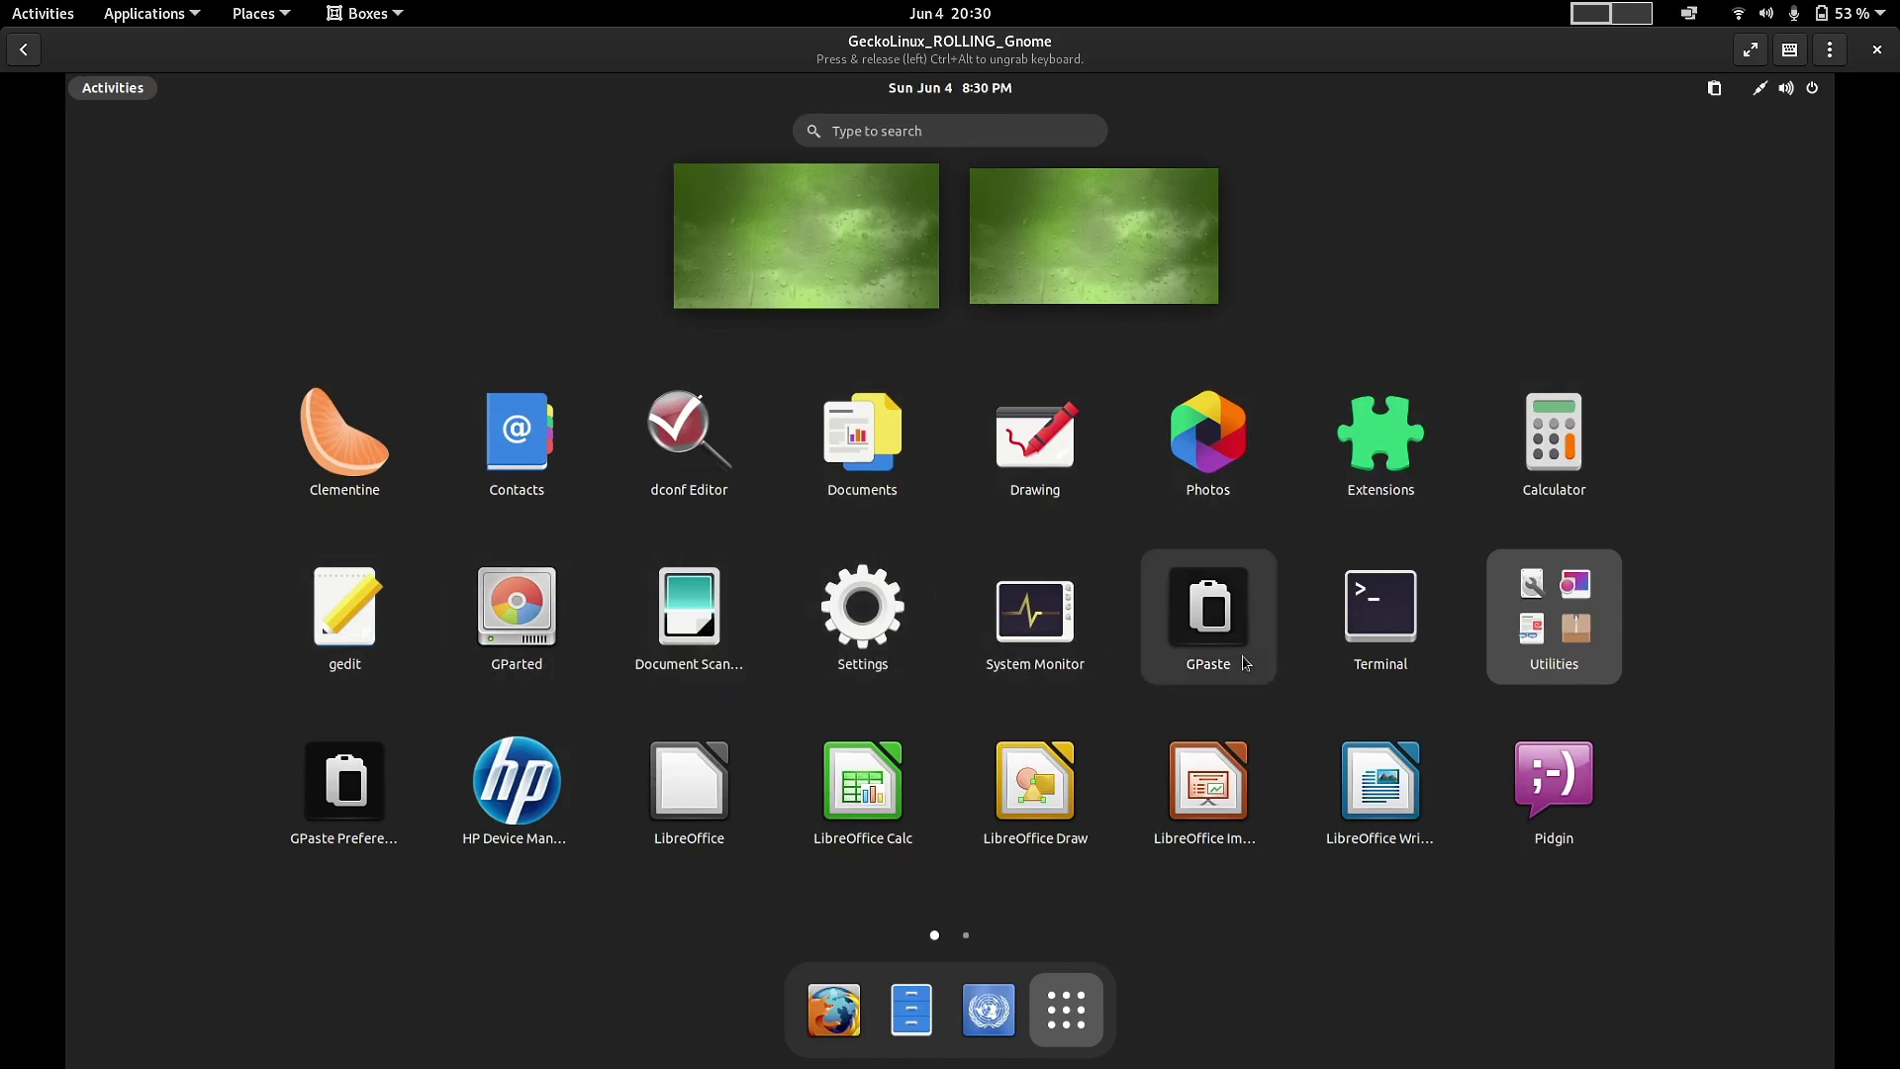
click(1574, 657)
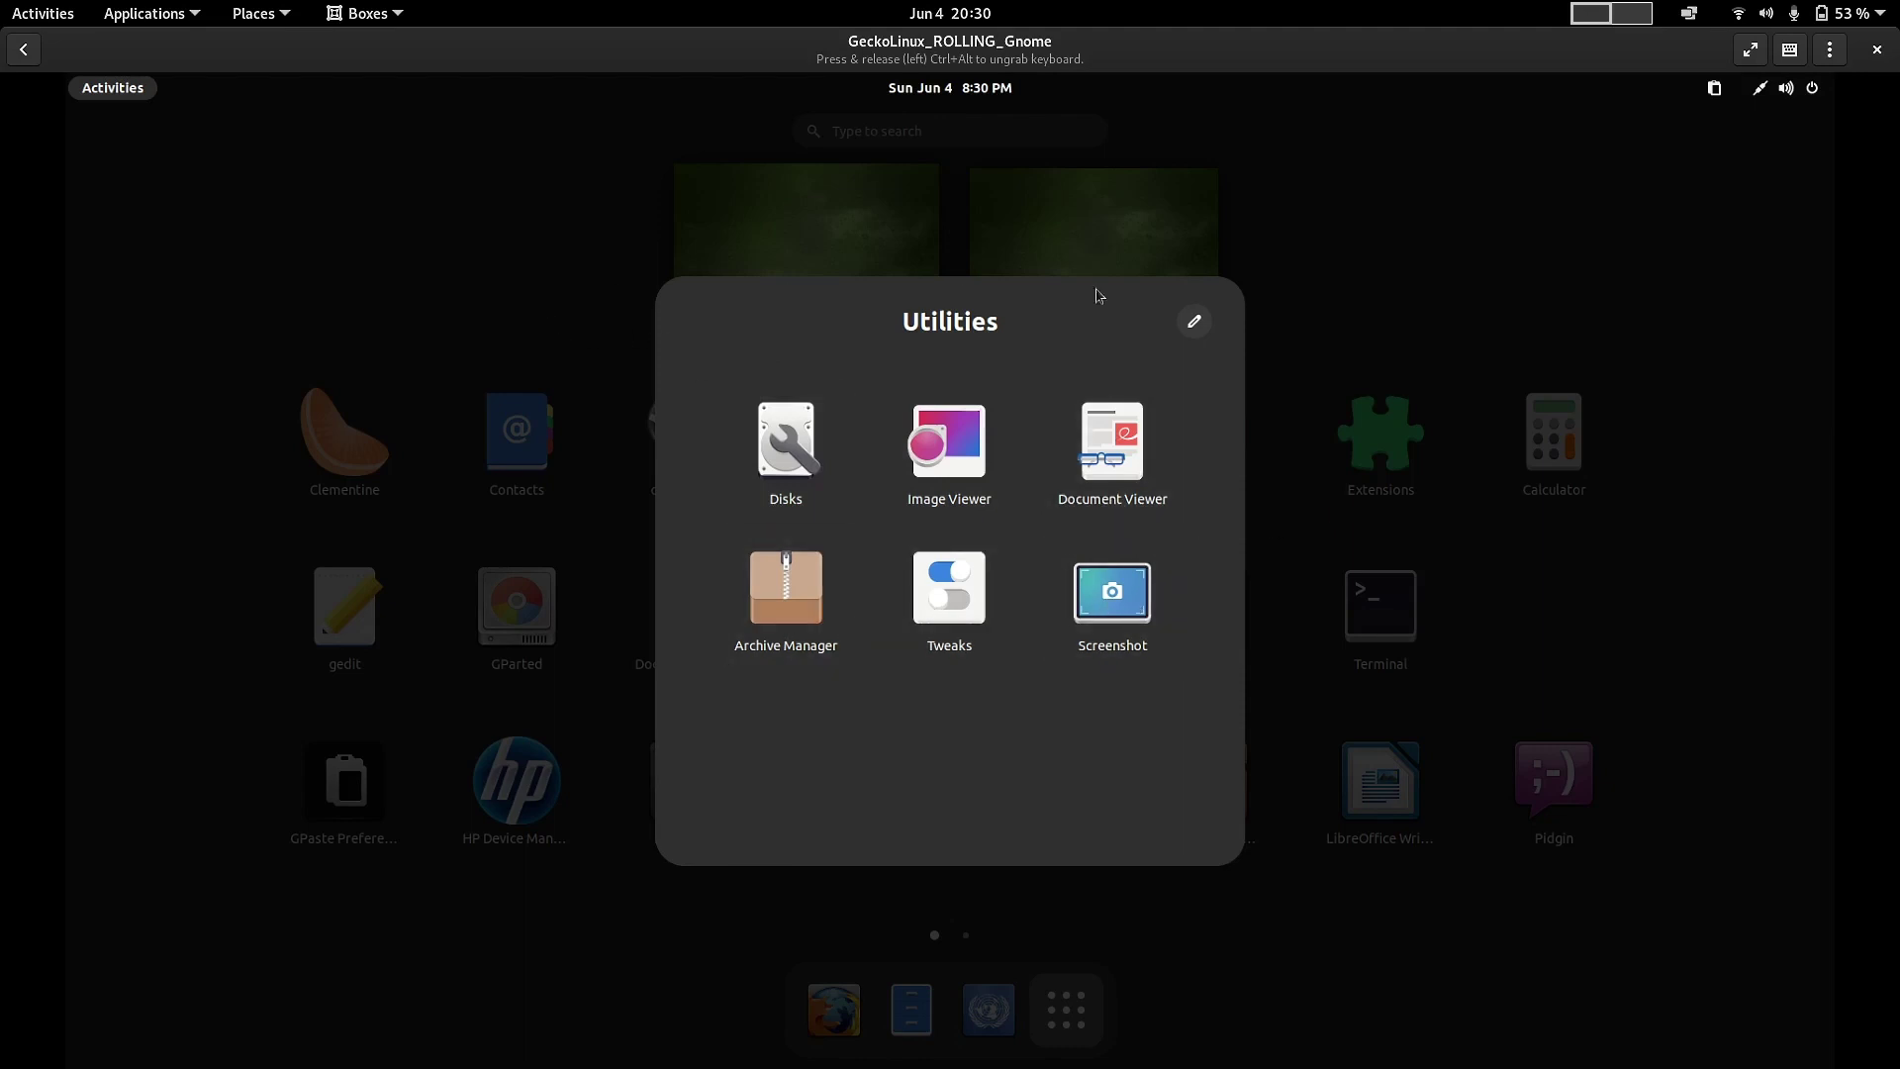
click(496, 272)
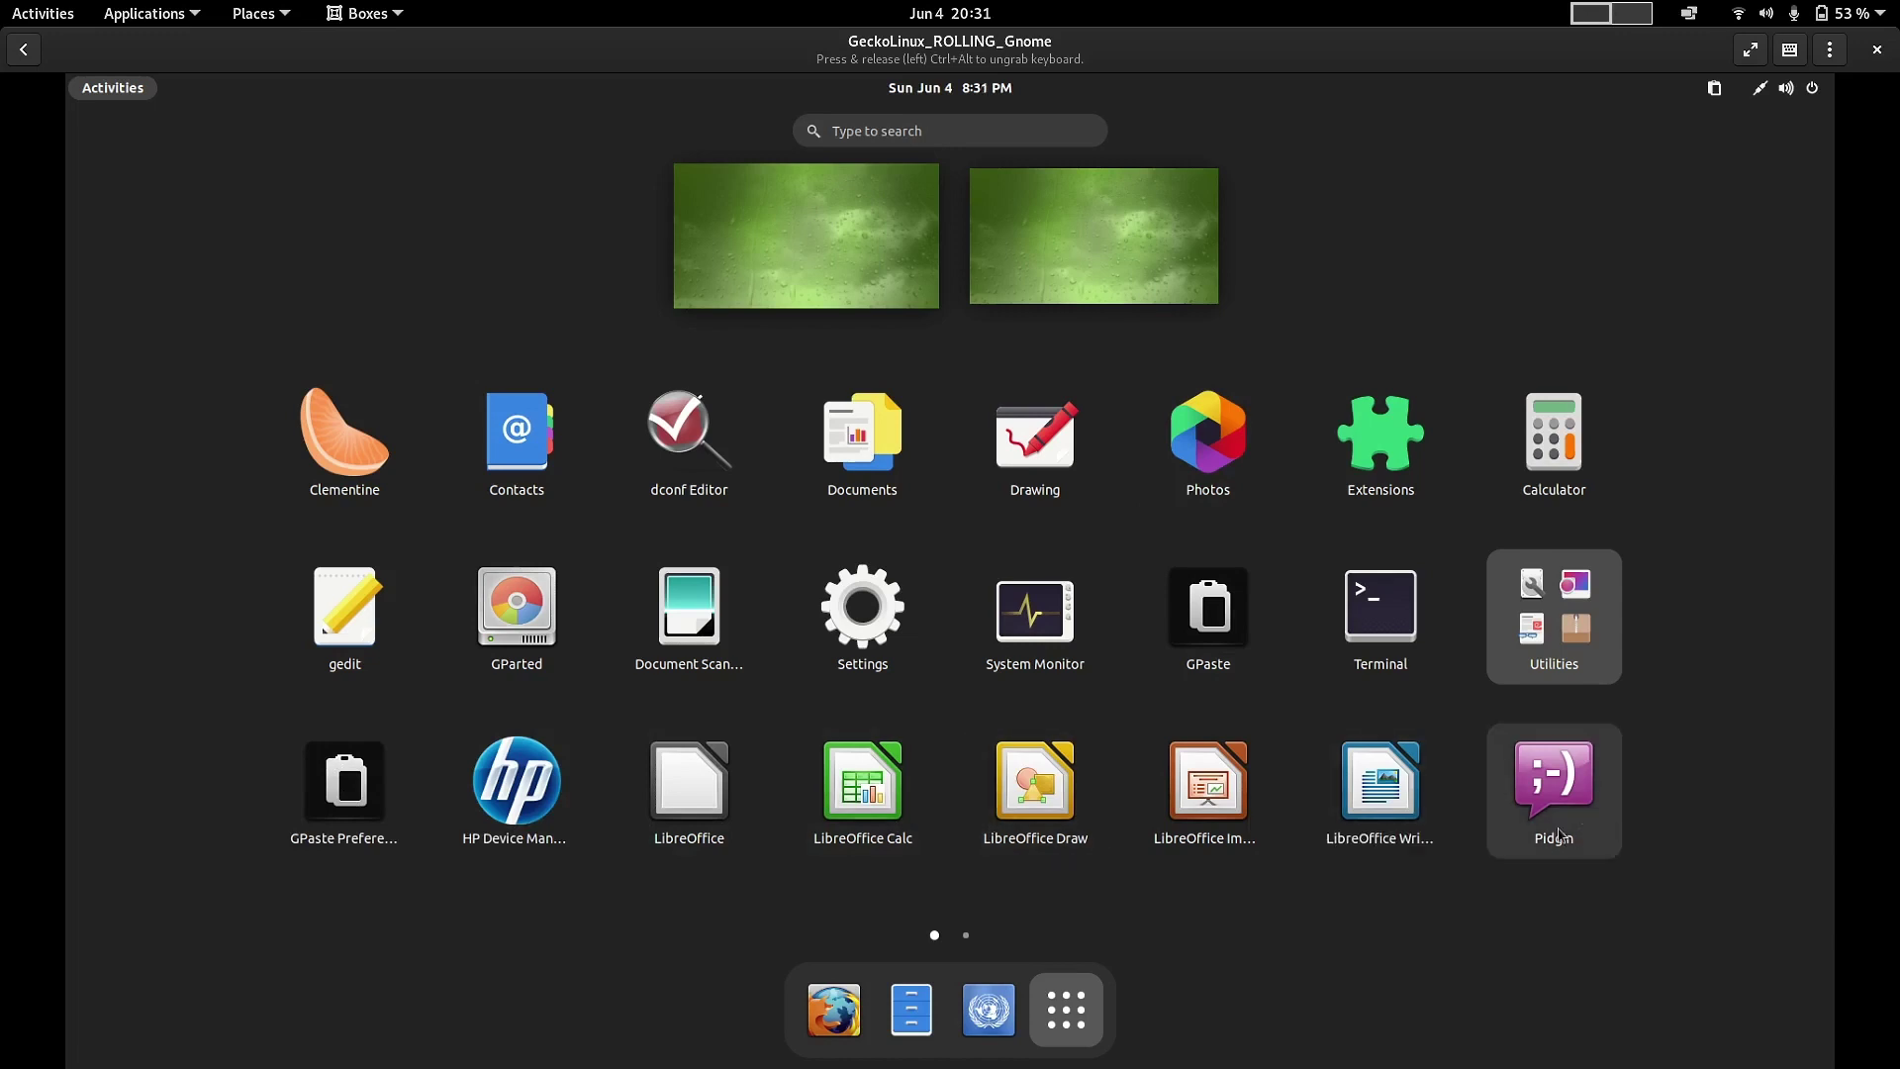
- Look through the second page of the application grid and all pages of the YaST2 Modules folder
click(967, 936)
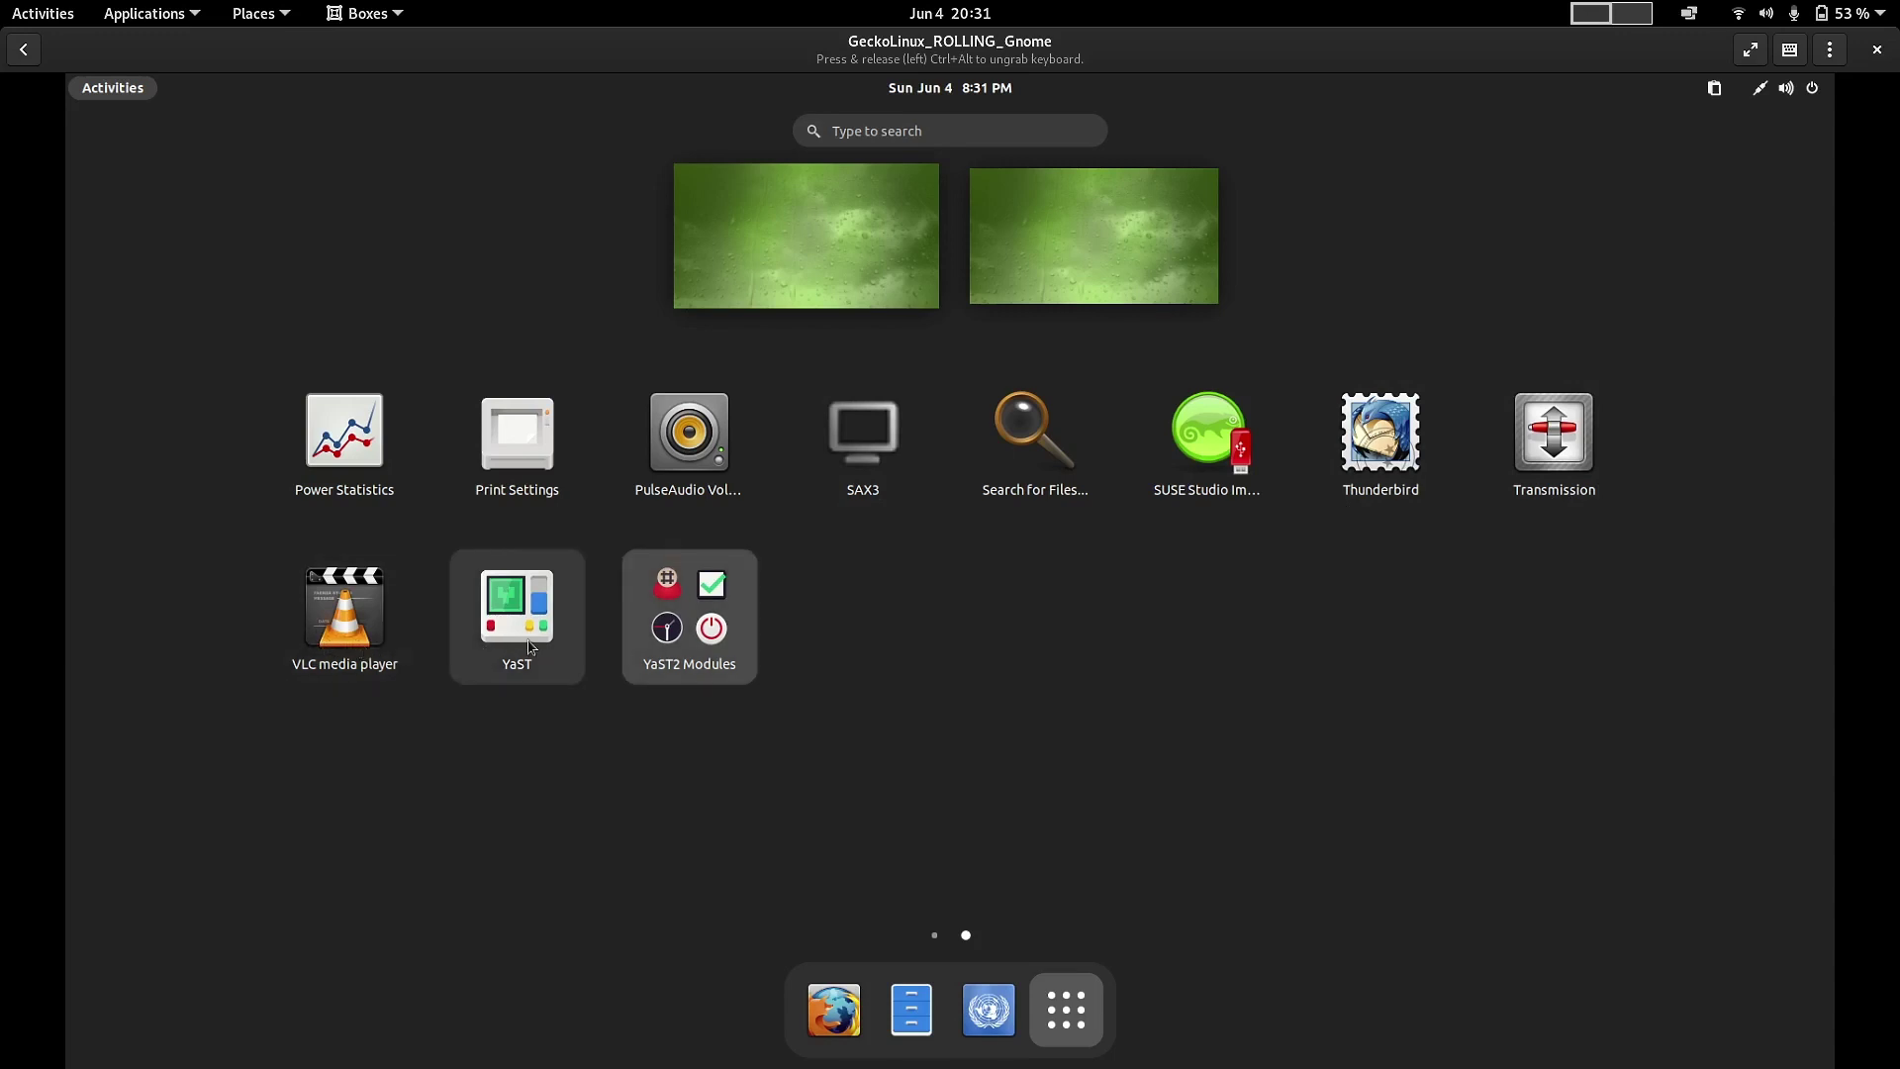
click(681, 650)
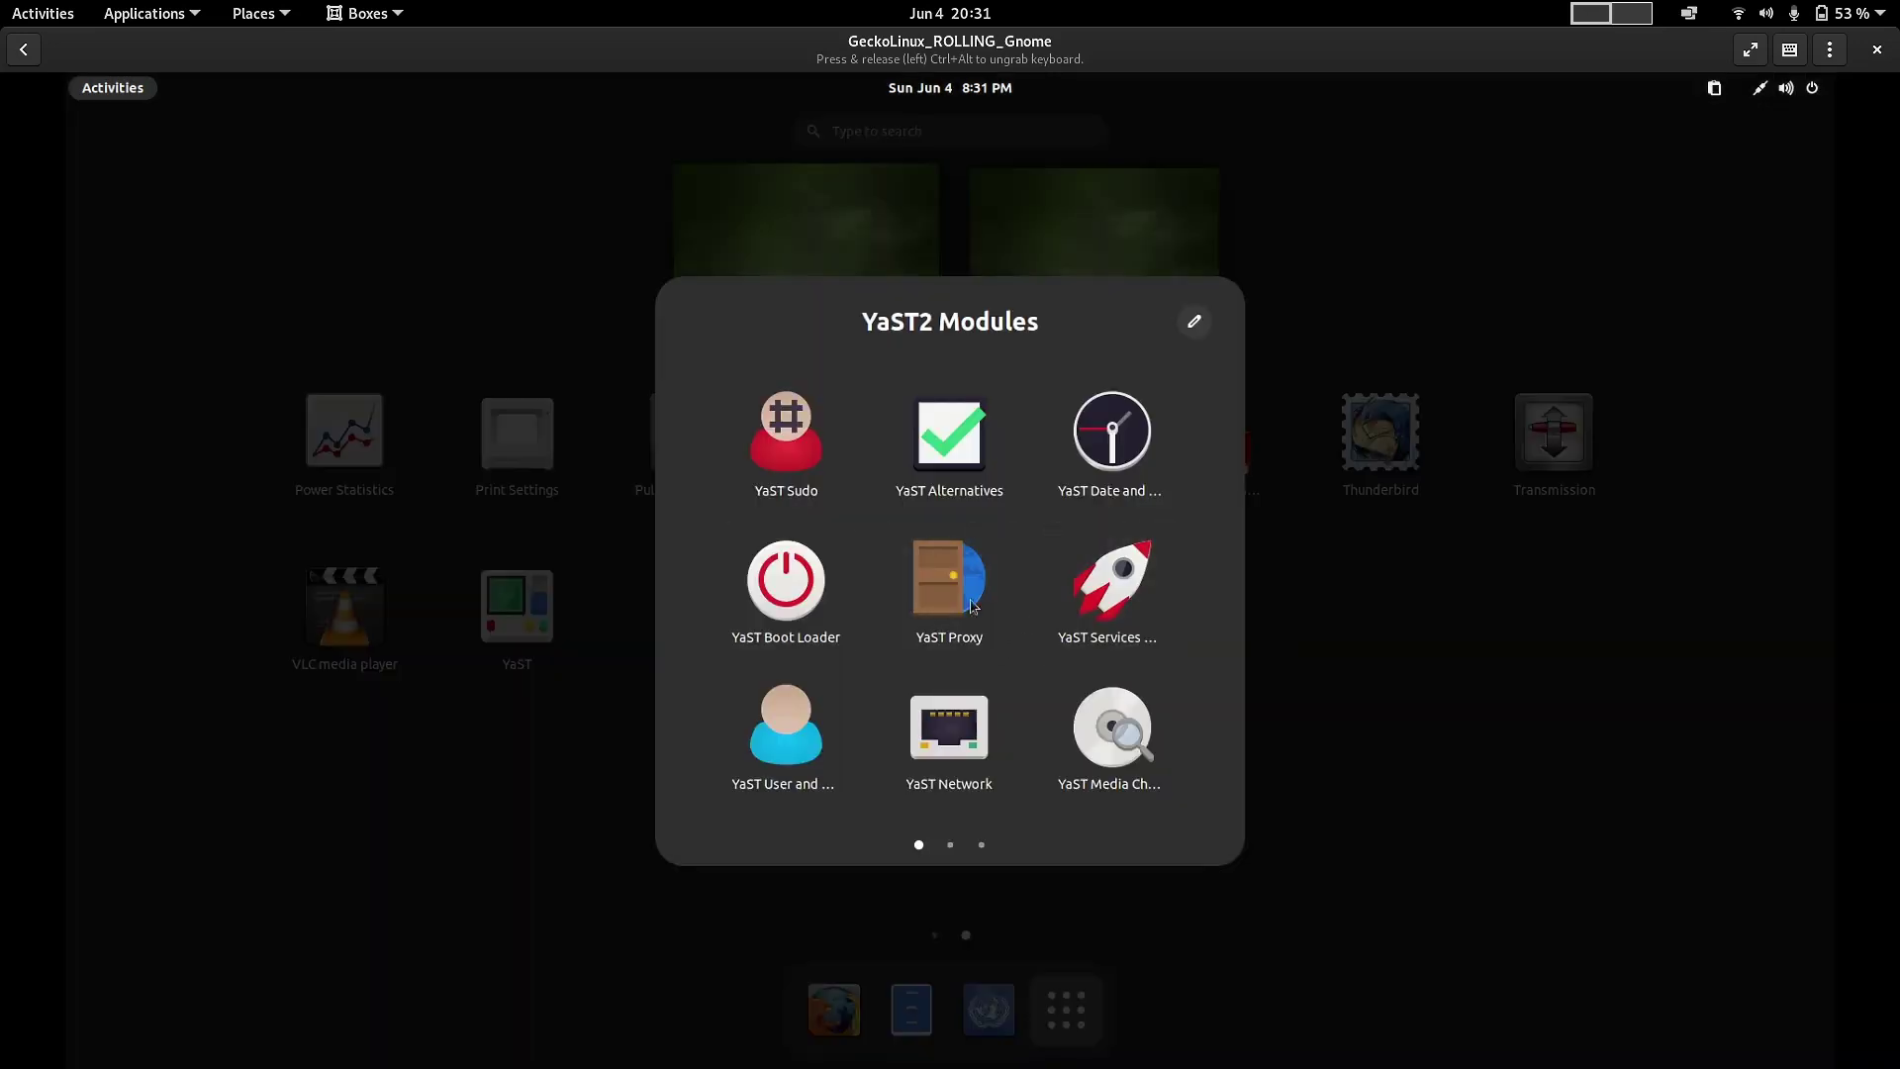
scroll(1123, 599, down, 2)
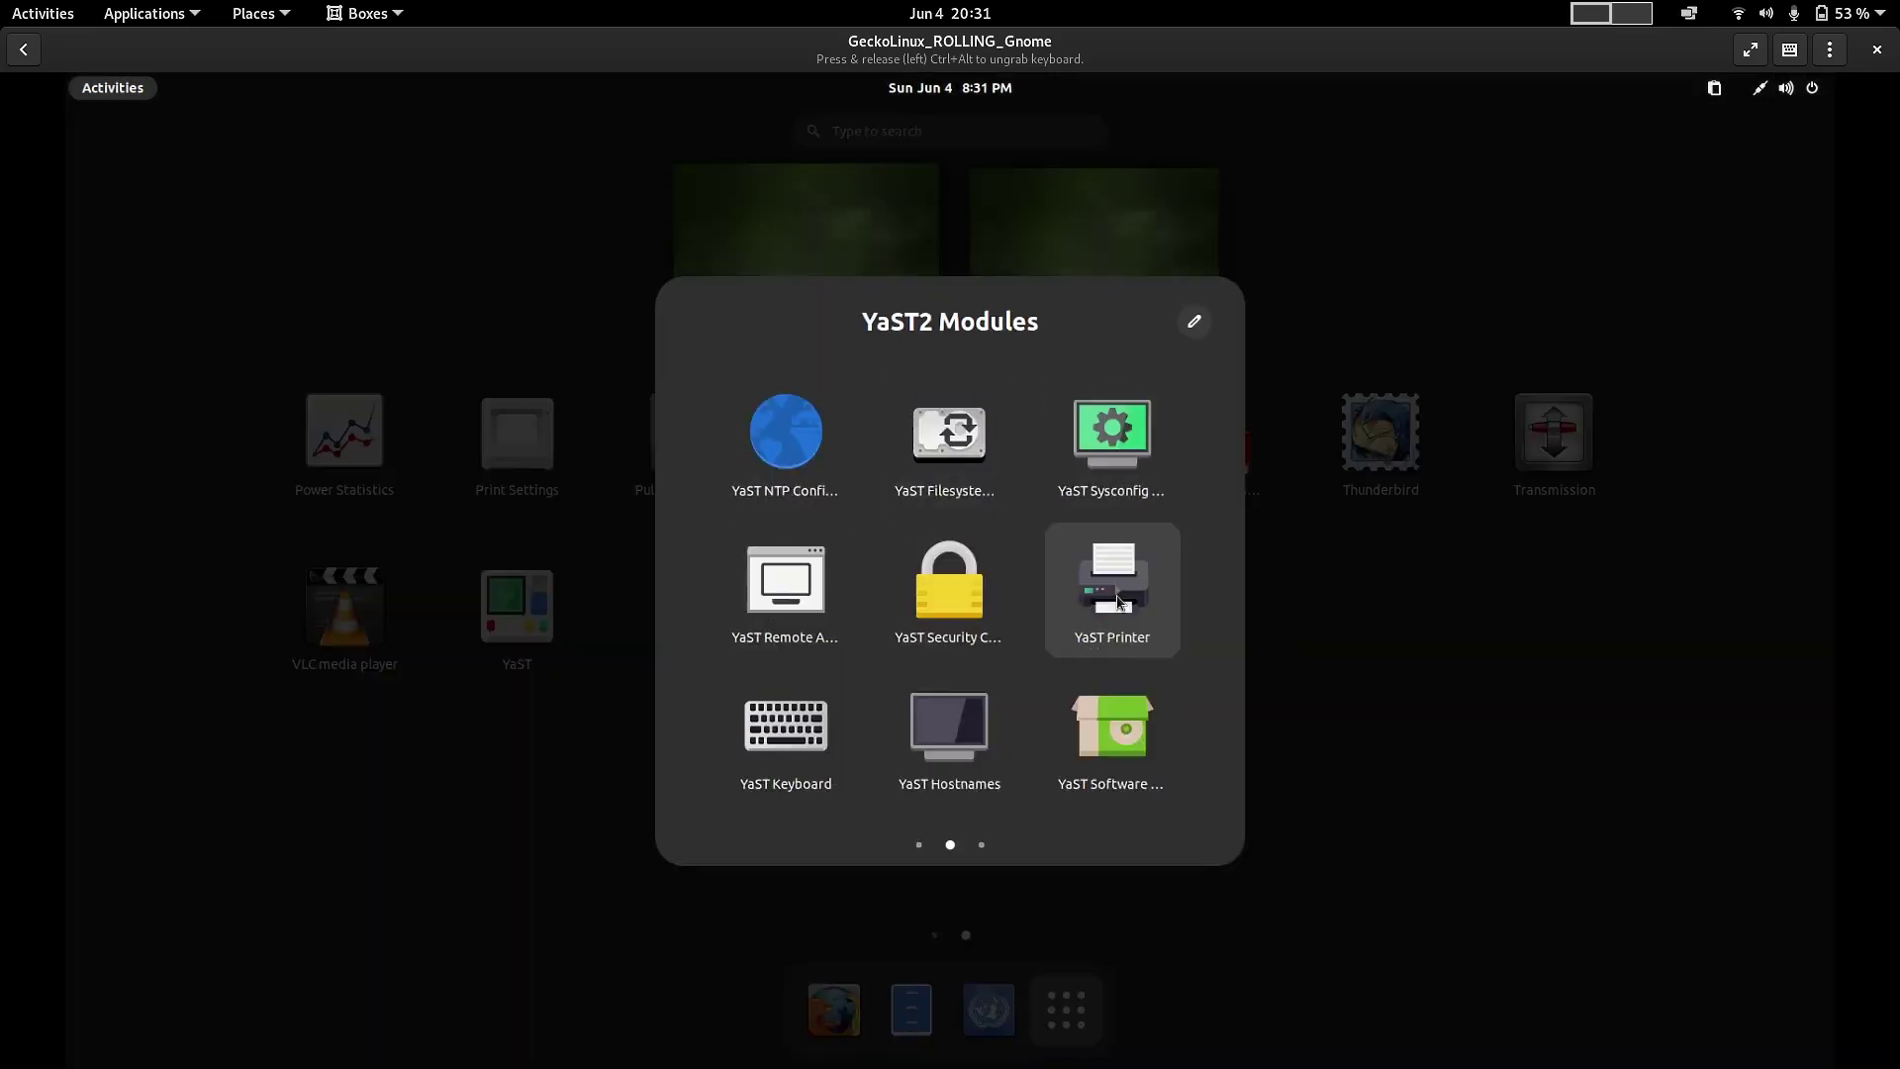
scroll(1125, 602, up, 1)
scroll(1023, 815, down, 1)
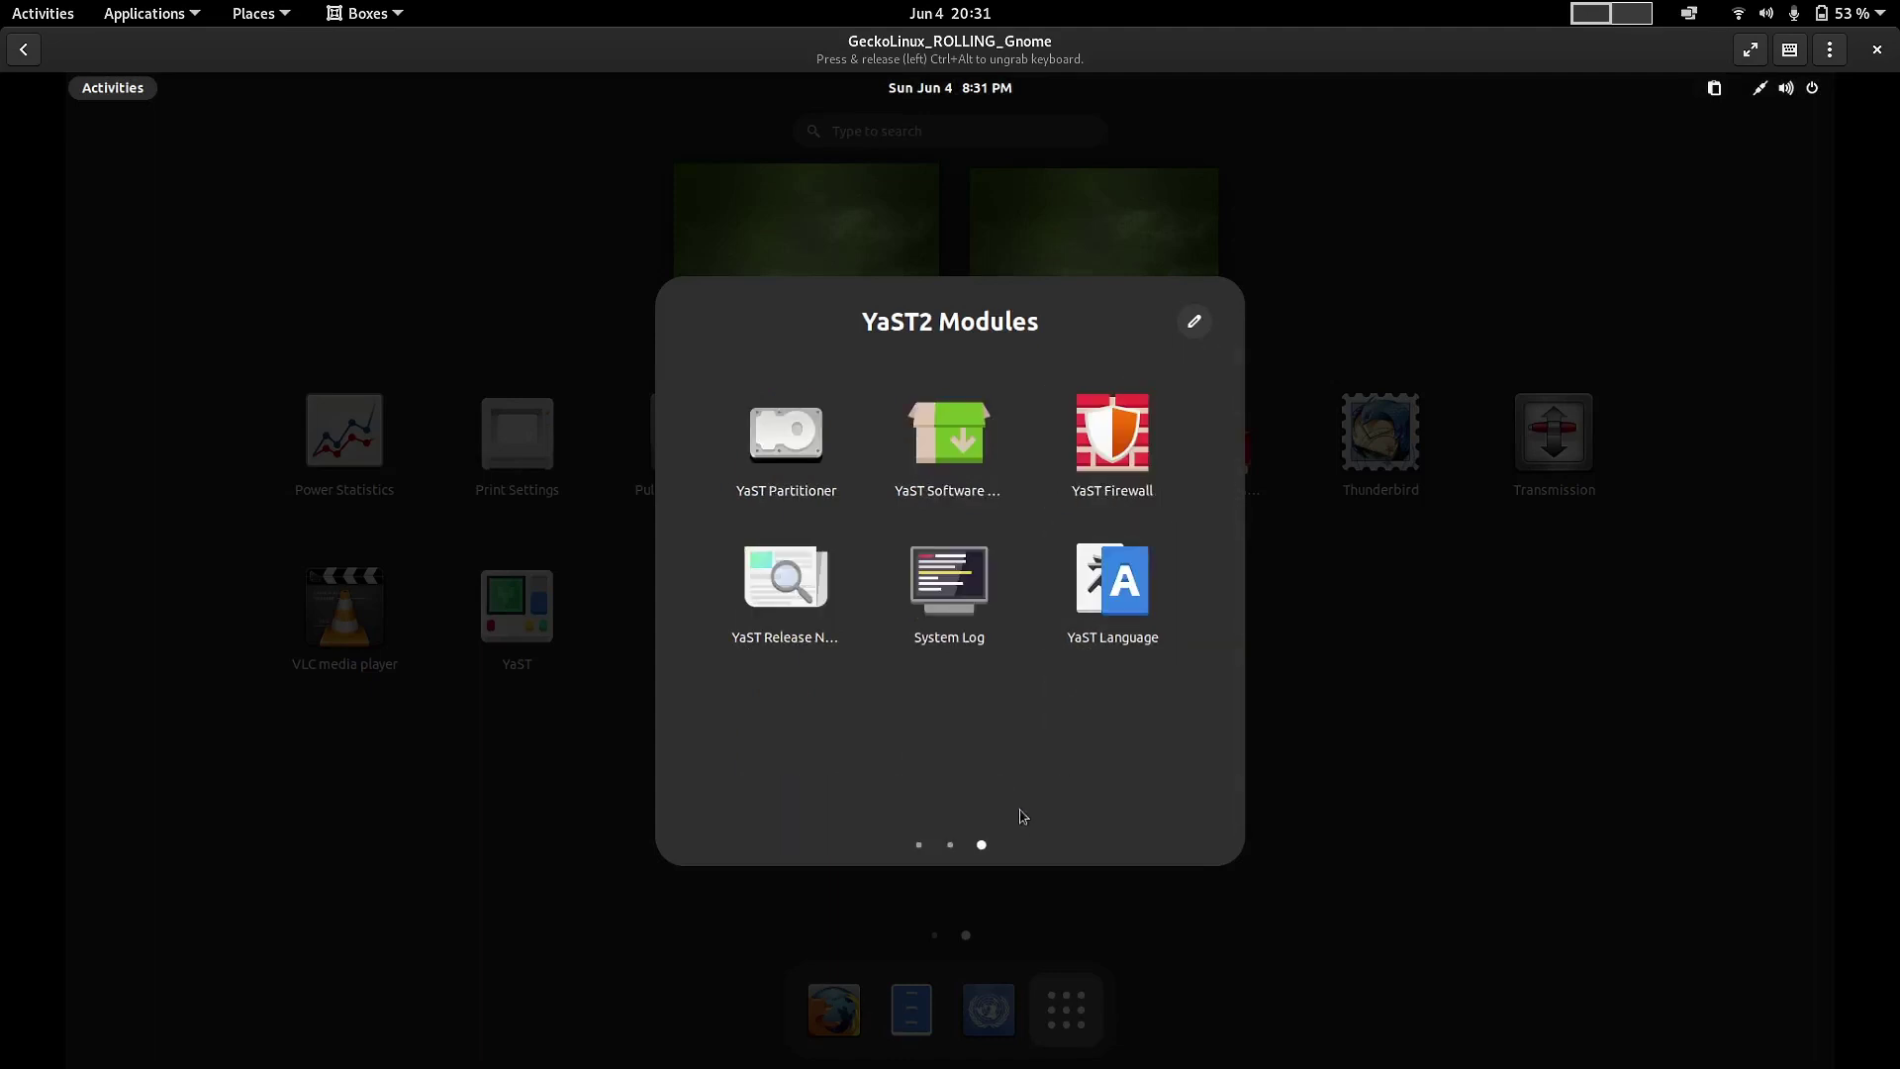
scroll(1023, 816, up, 1)
click(1732, 230)
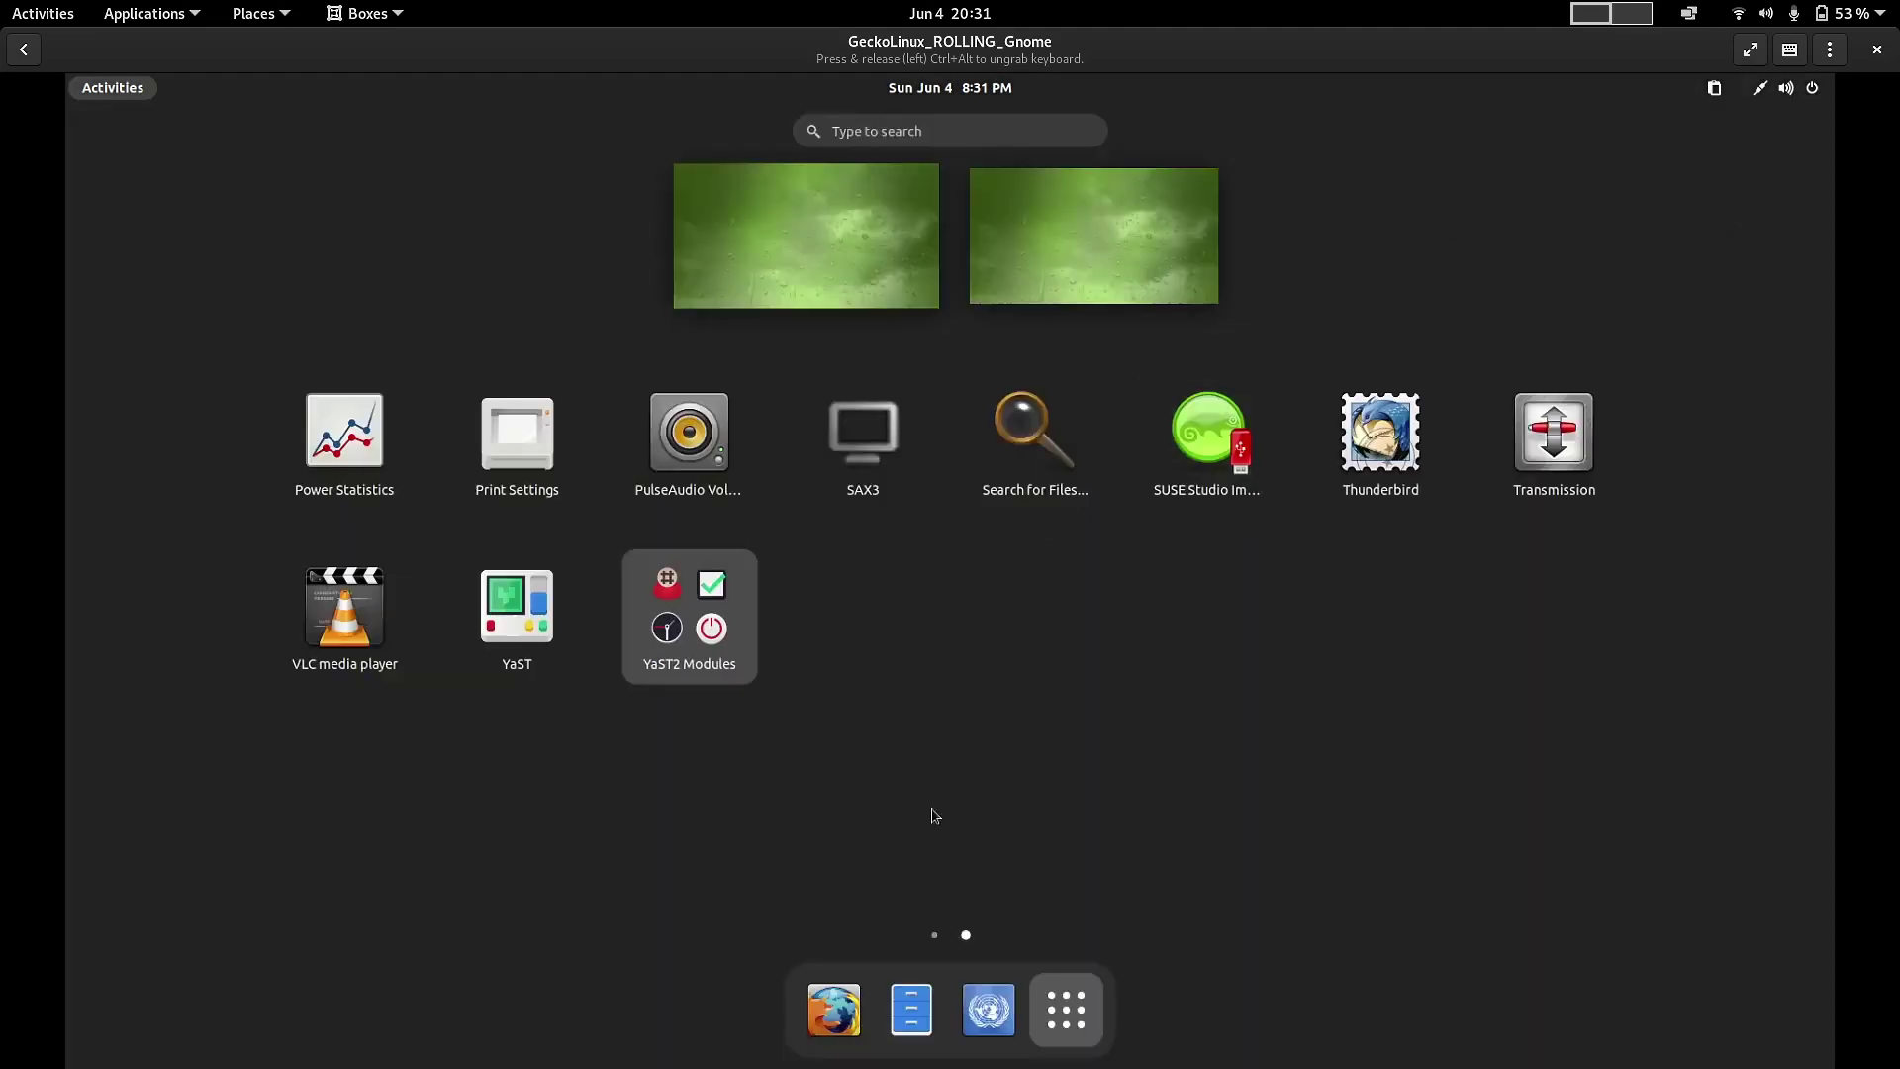
- Launch Extensions from the first page of the application grid, centre its window and enable the User Themes extension
click(936, 938)
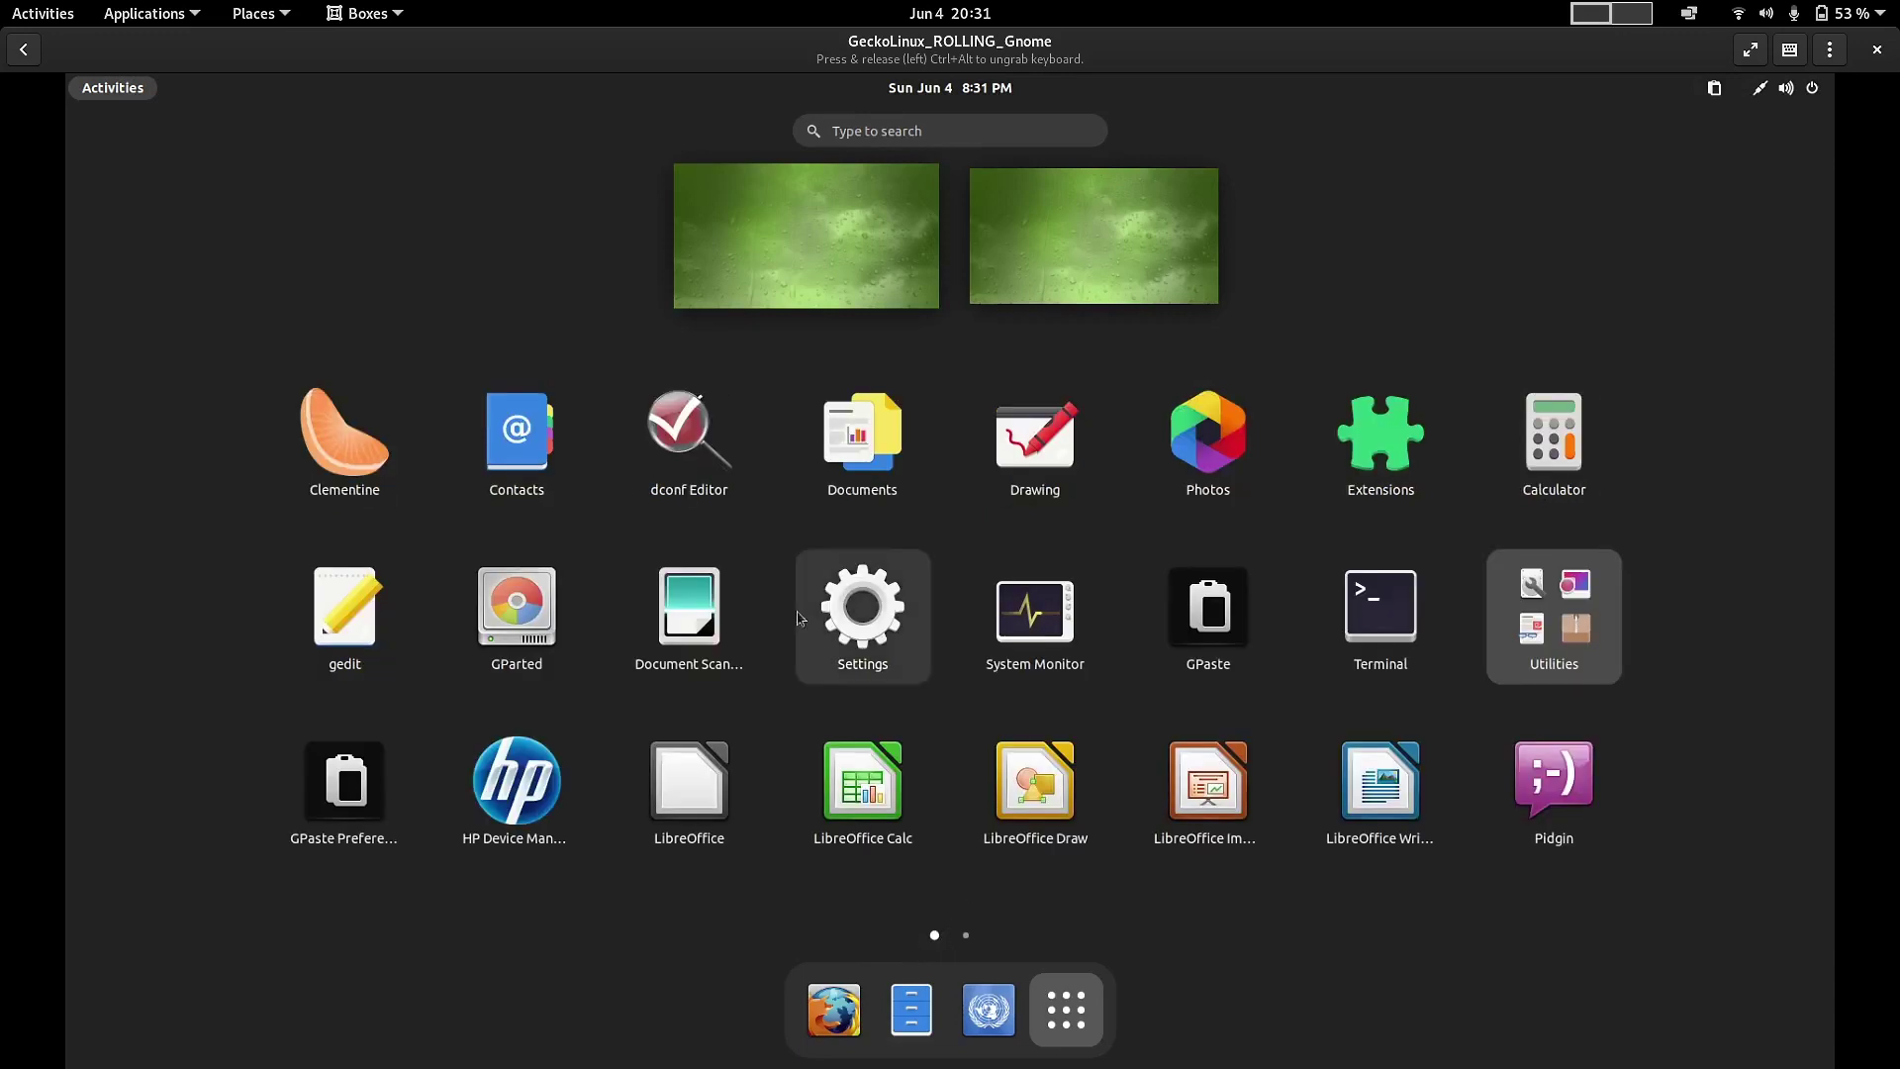
click(1357, 471)
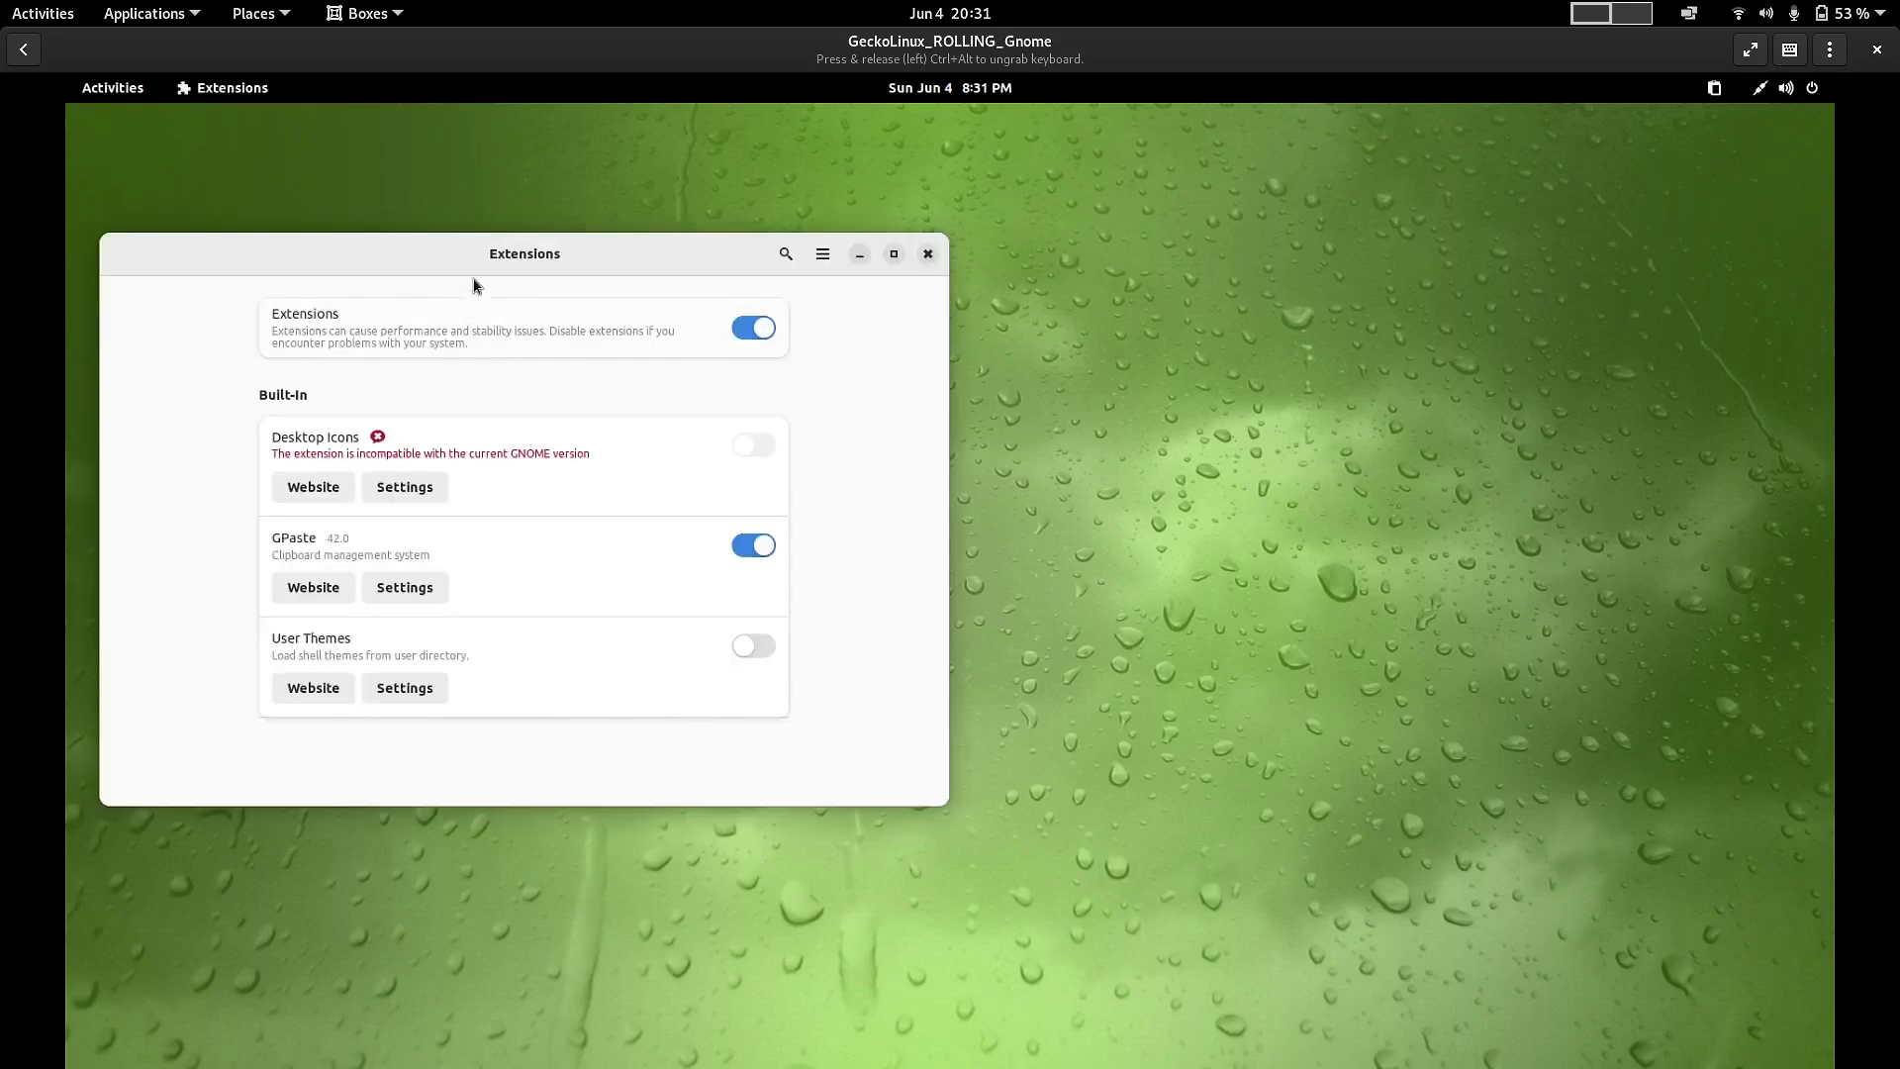
drag(542, 254, 813, 278)
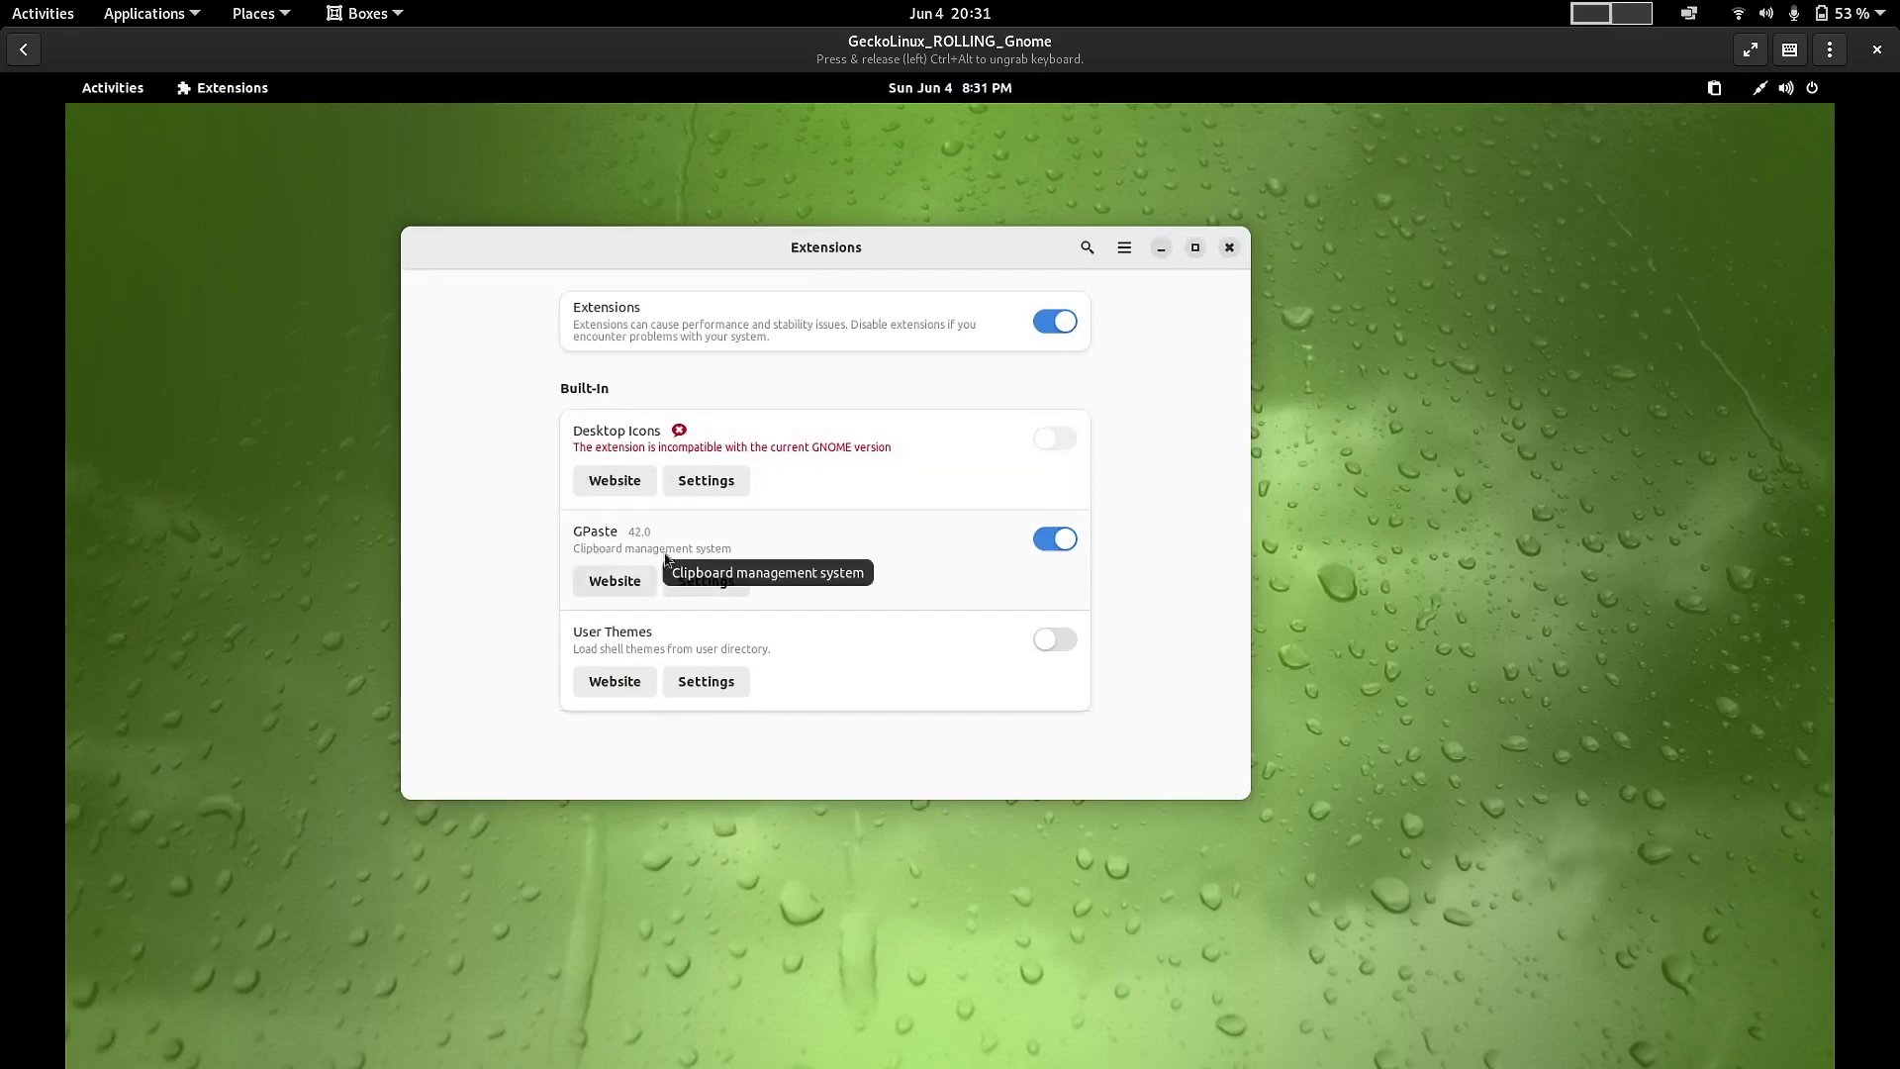
click(1067, 641)
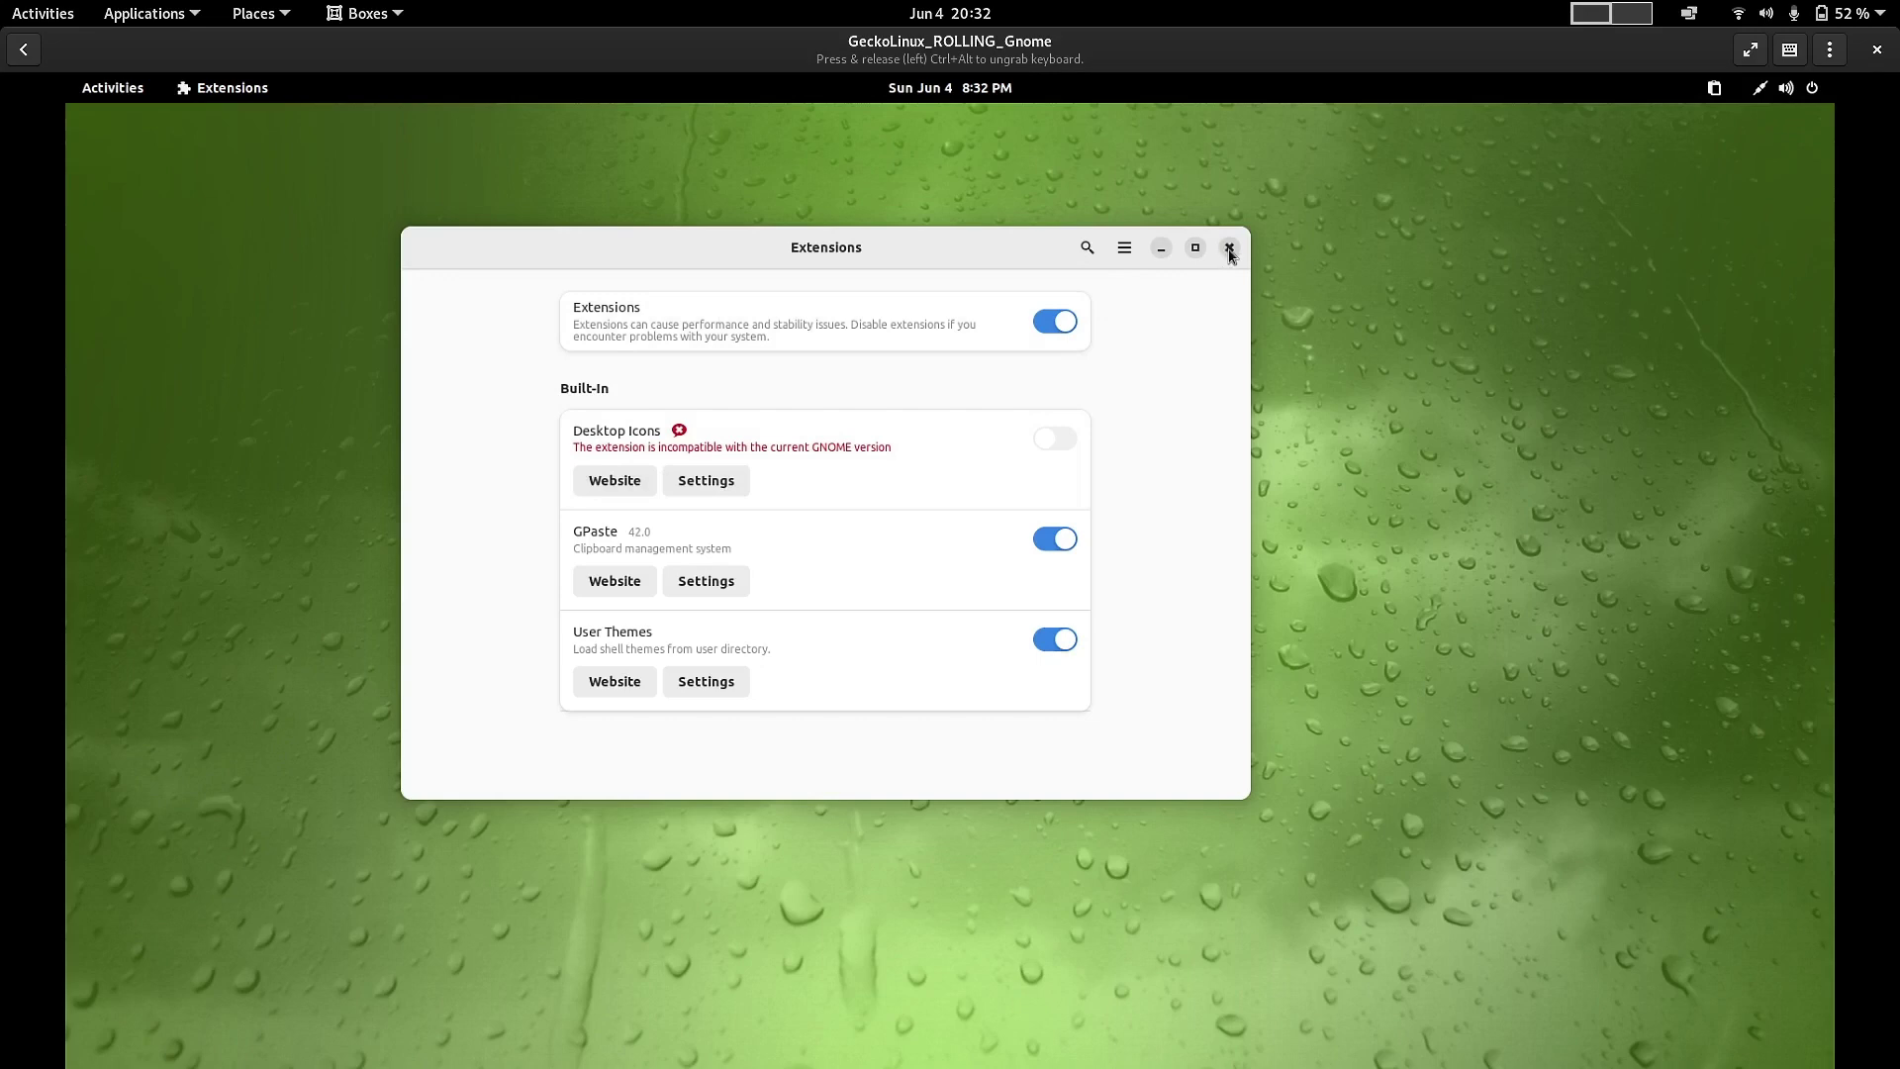
- View the About information of Extensions and close the application
click(1126, 251)
click(1135, 324)
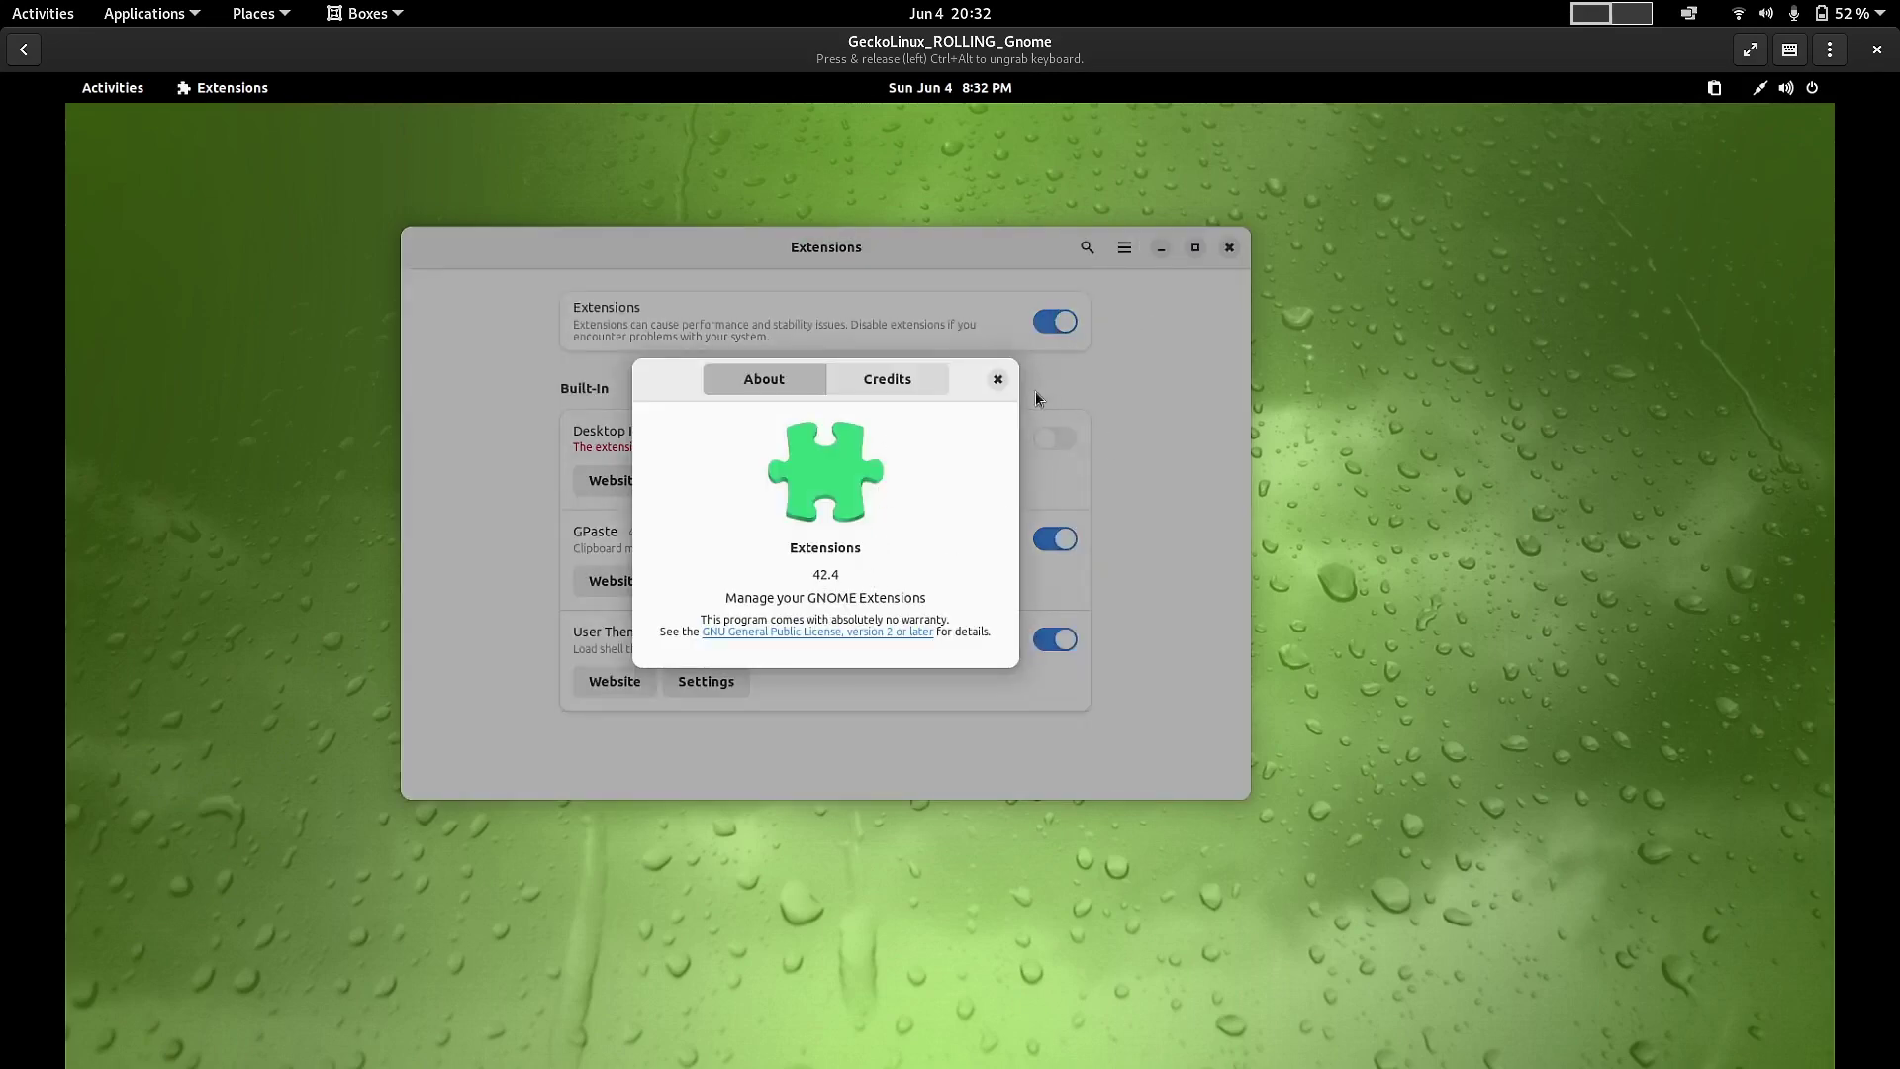
click(999, 379)
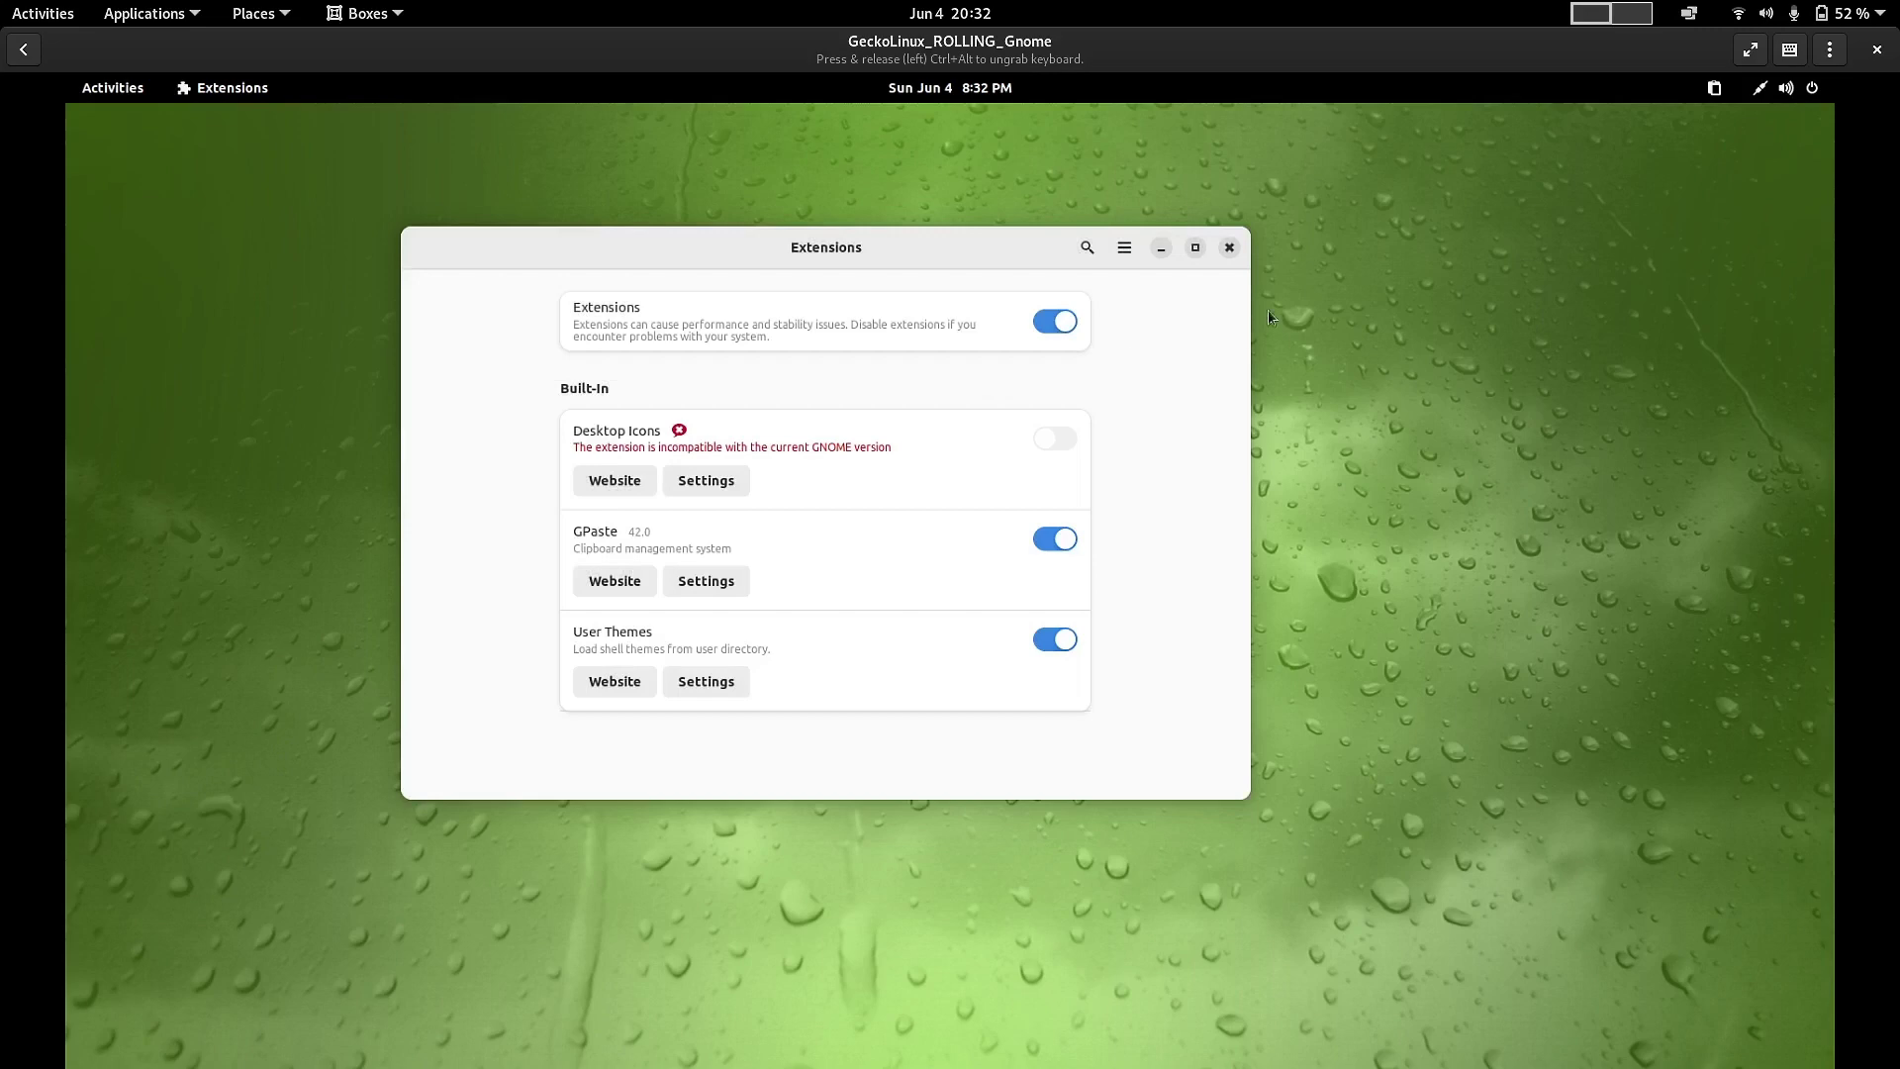
click(1230, 247)
- Launch GParted from the application grid and authenticate with the administrator password
click(111, 89)
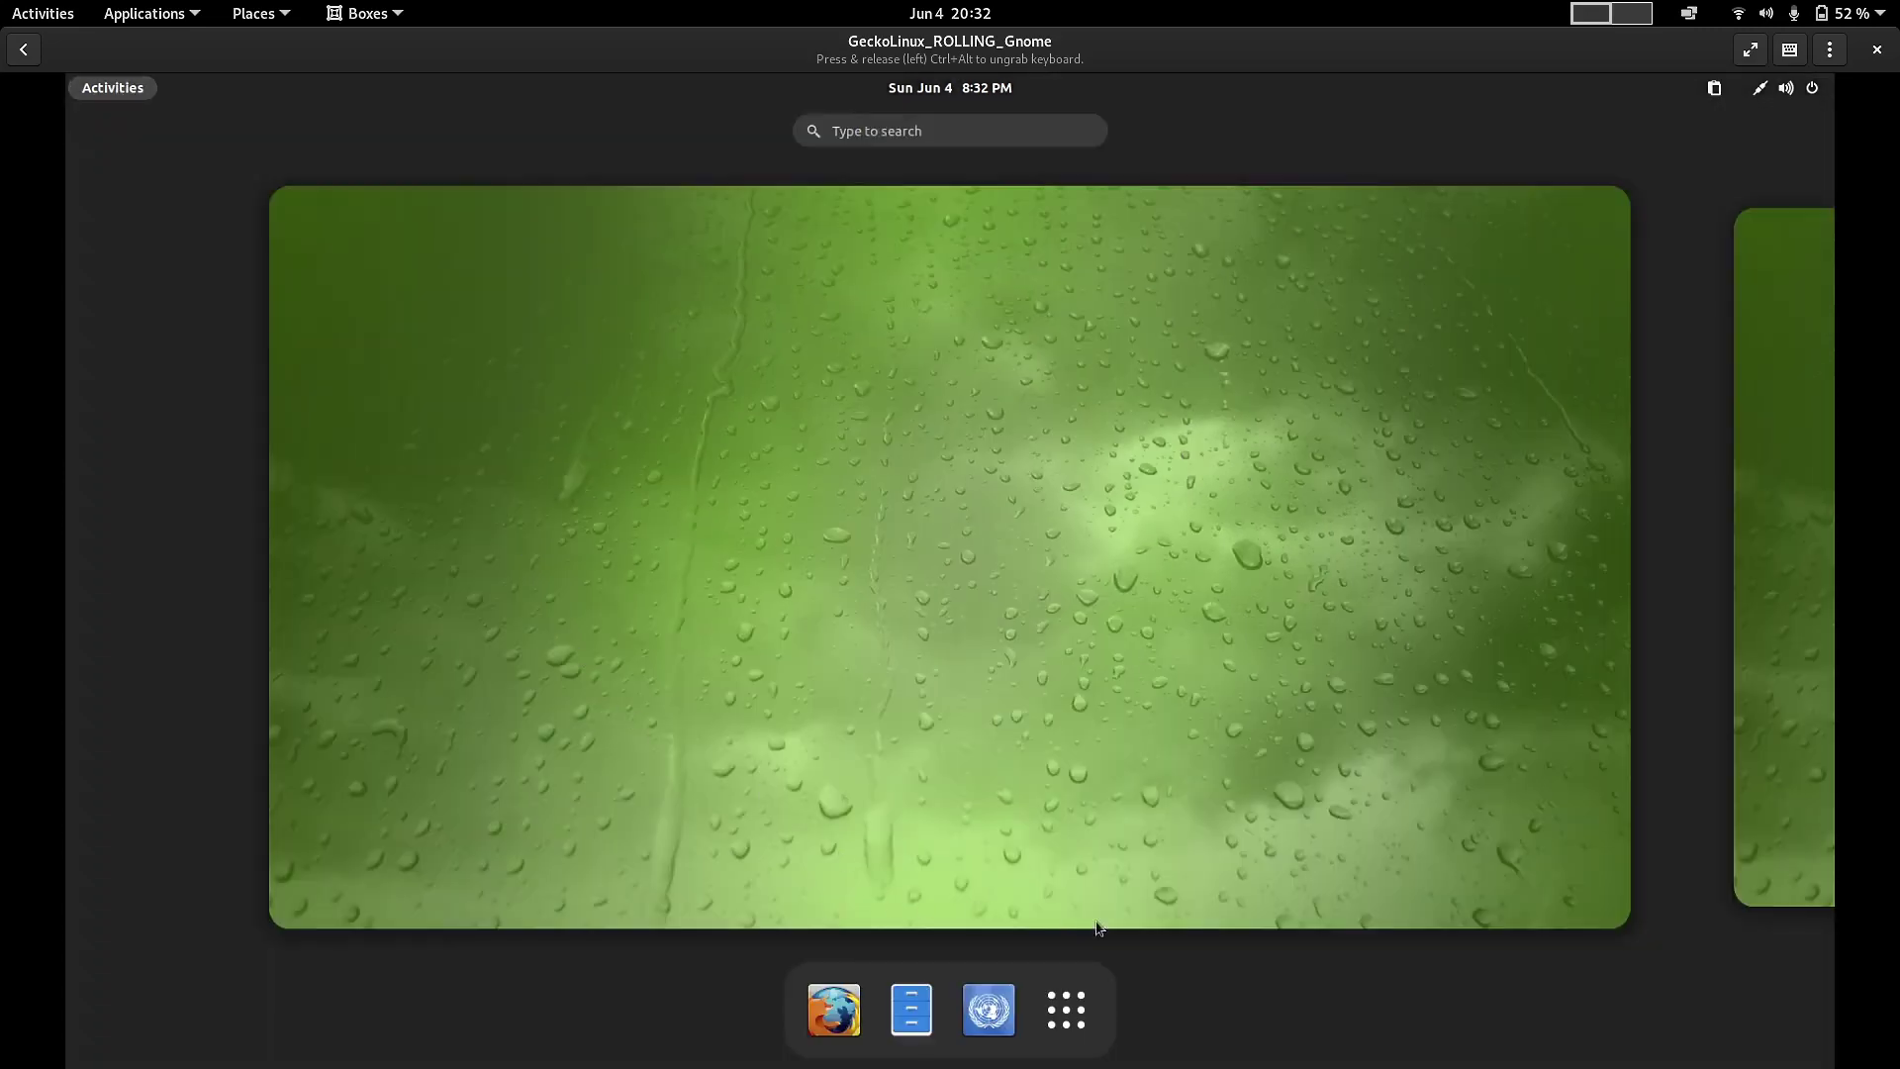
click(1066, 1010)
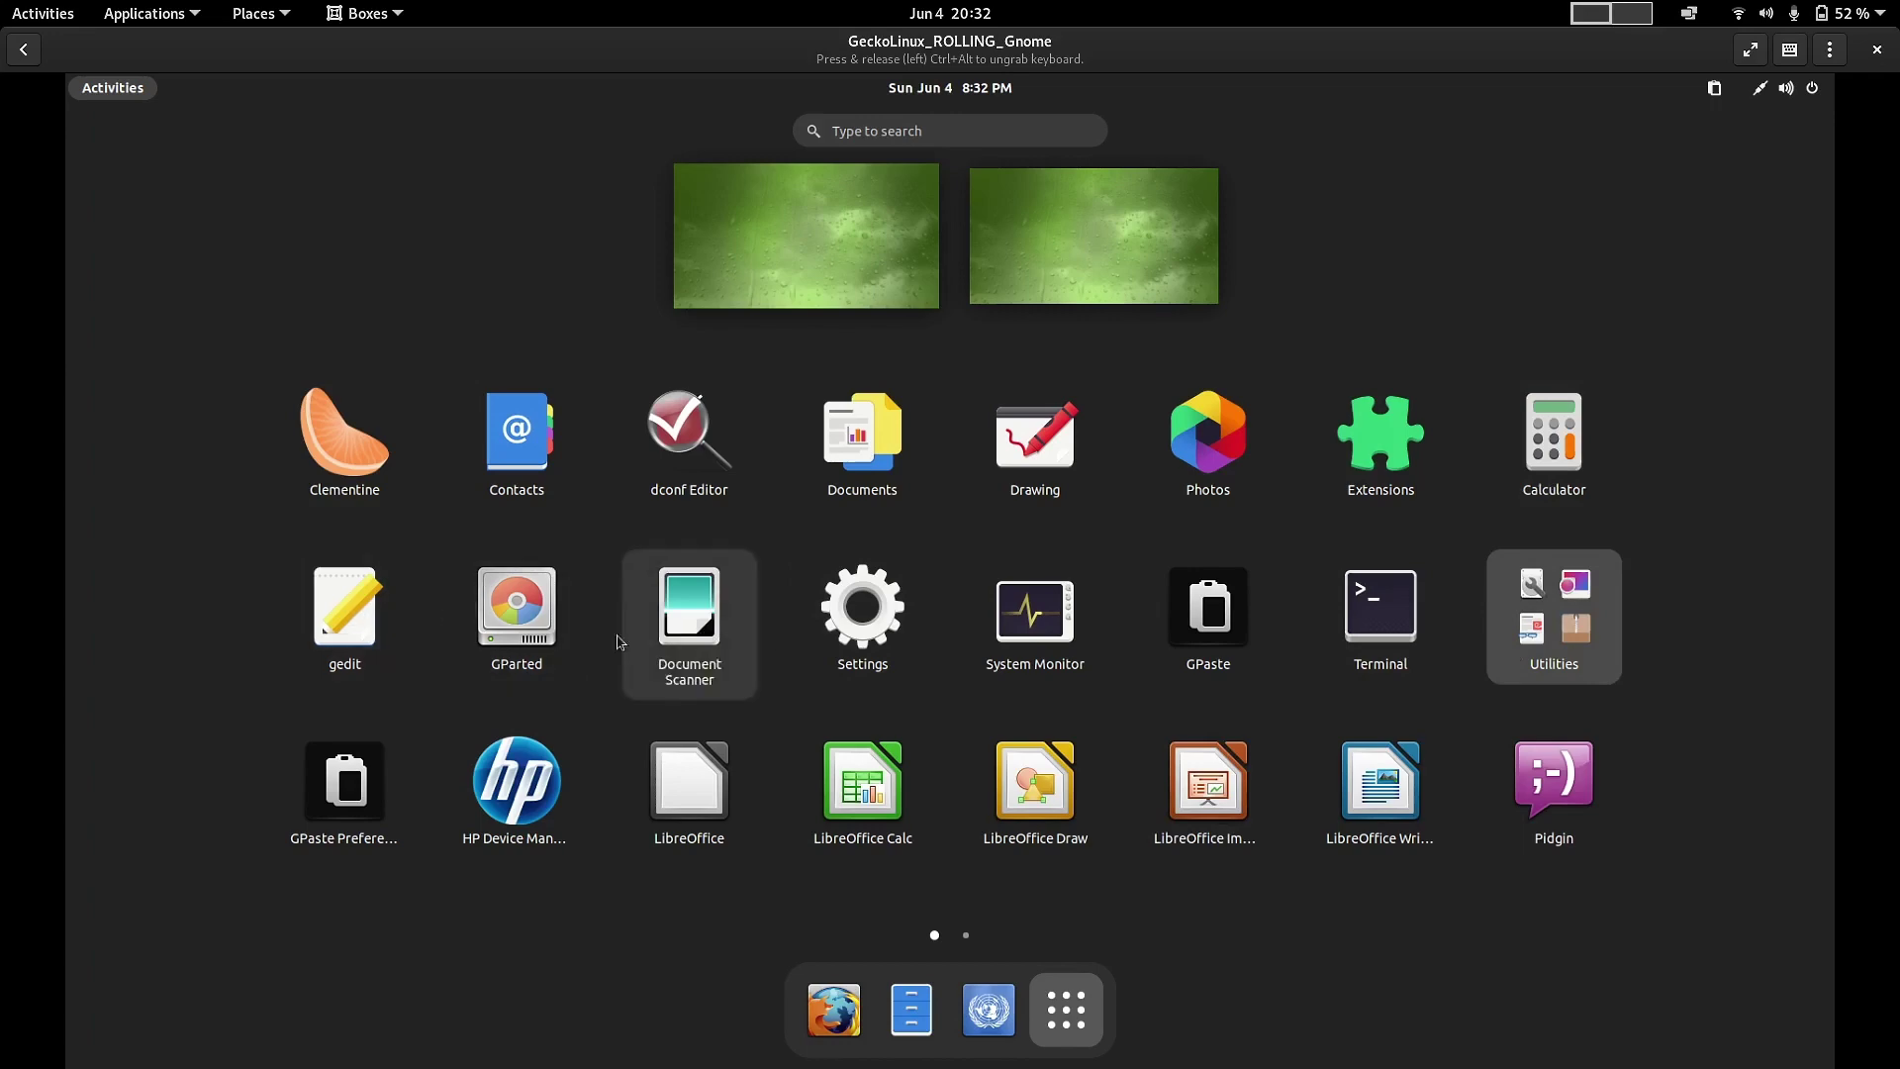
click(516, 608)
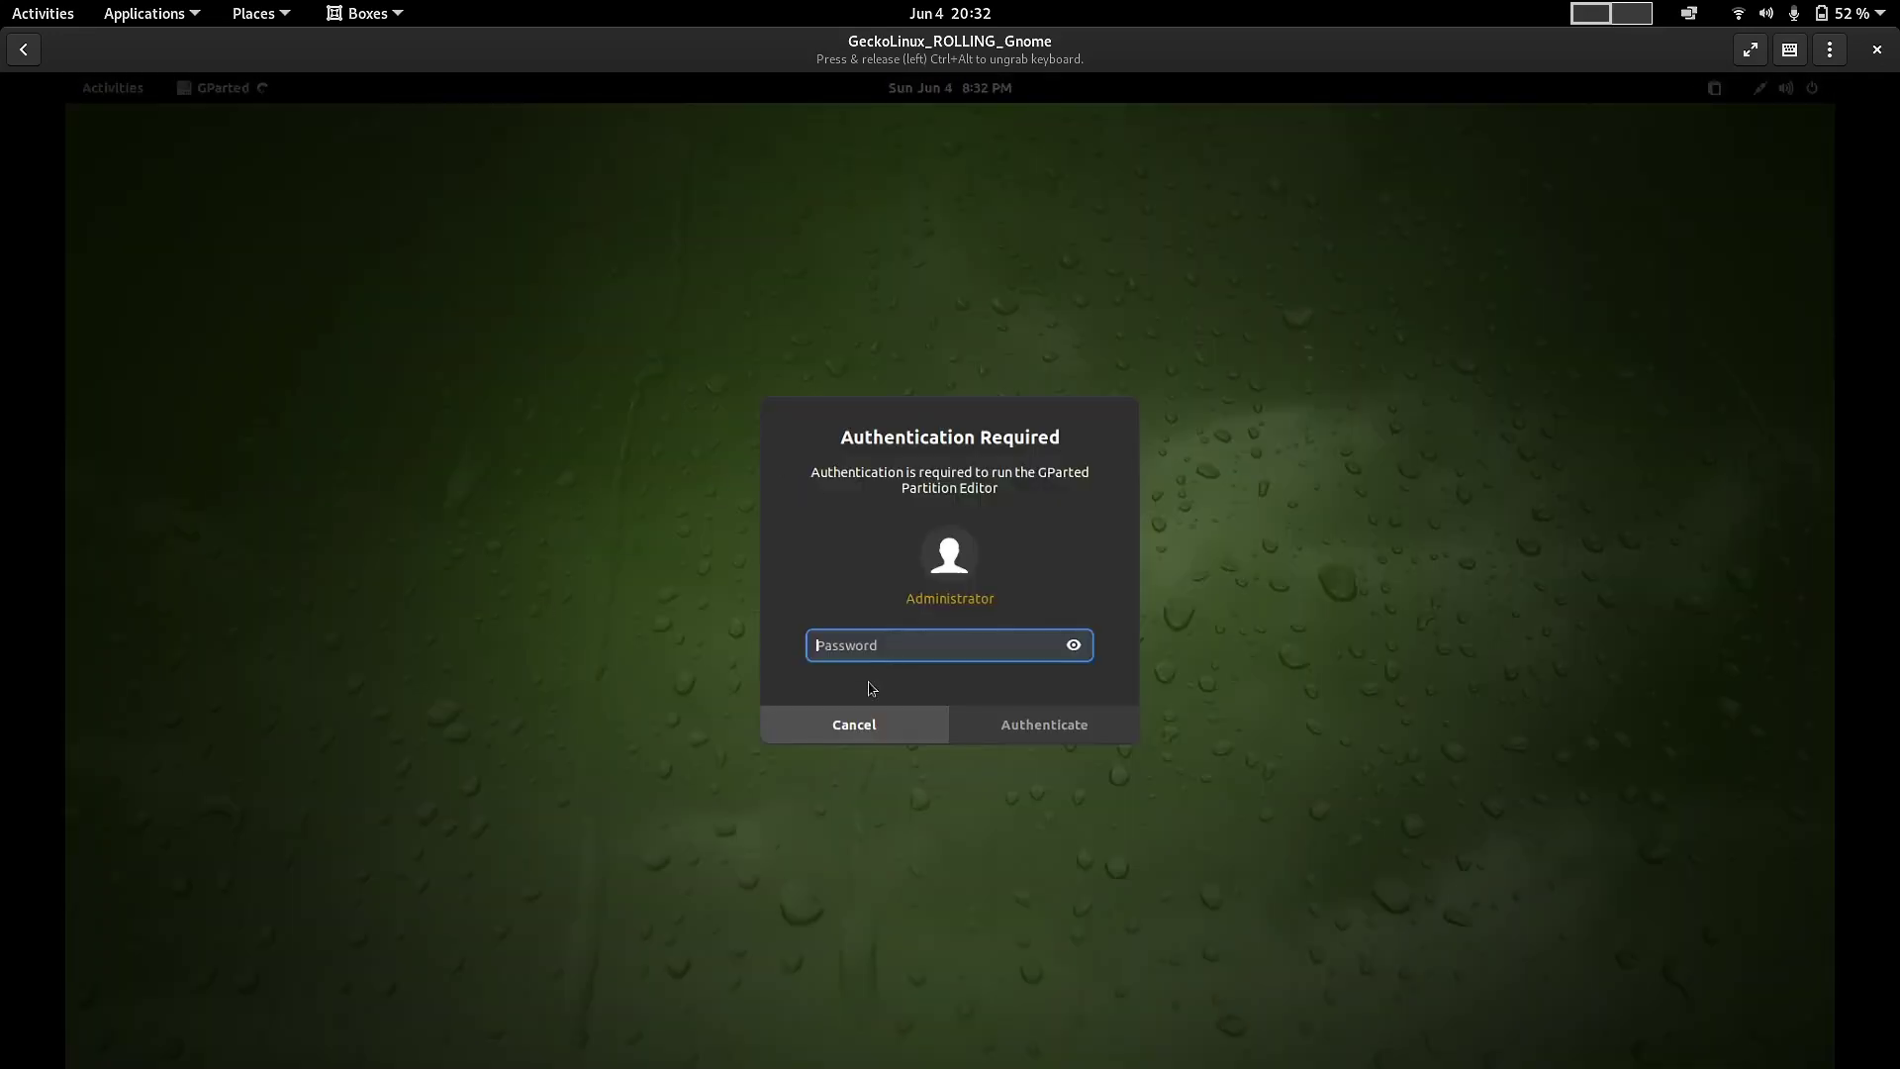
text(••••••)
key(Return)
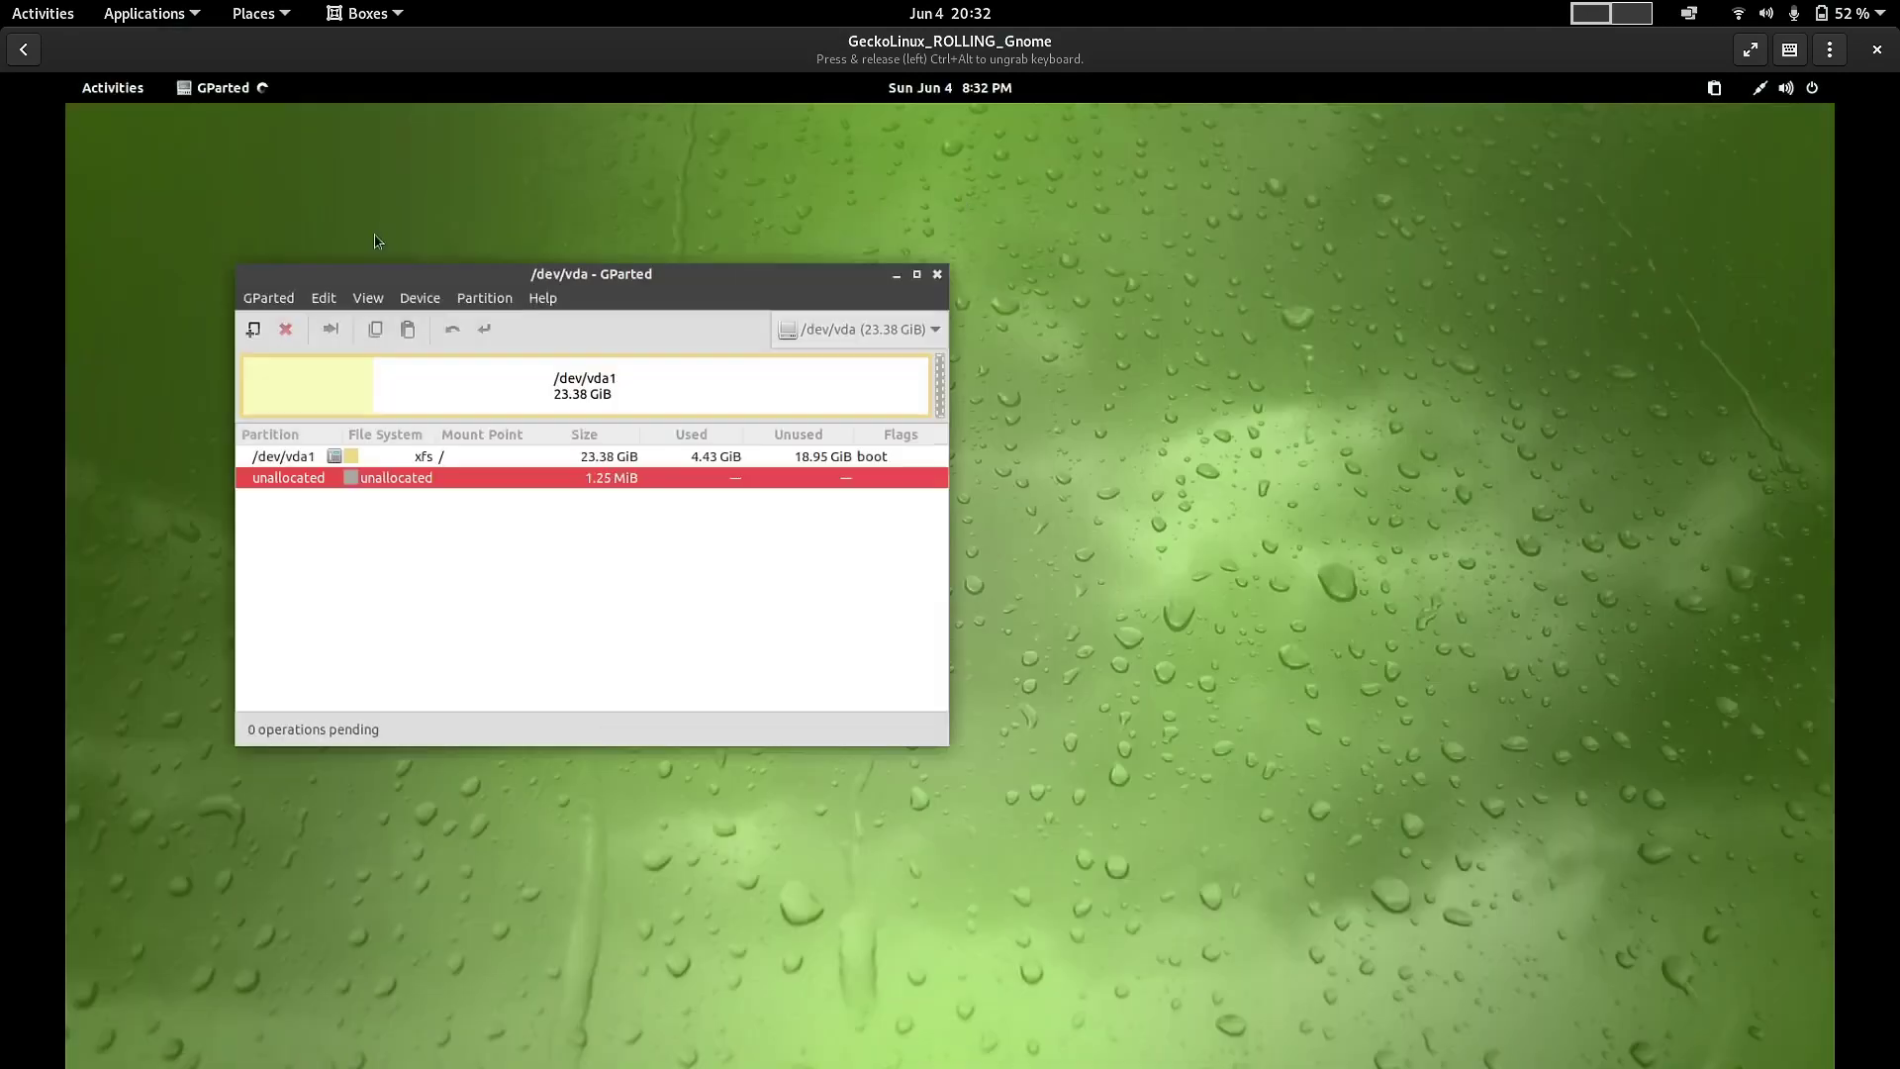
- Maximize GParted, select the /dev/vda1 partition to examine its details and close the partition editor
double_click(569, 276)
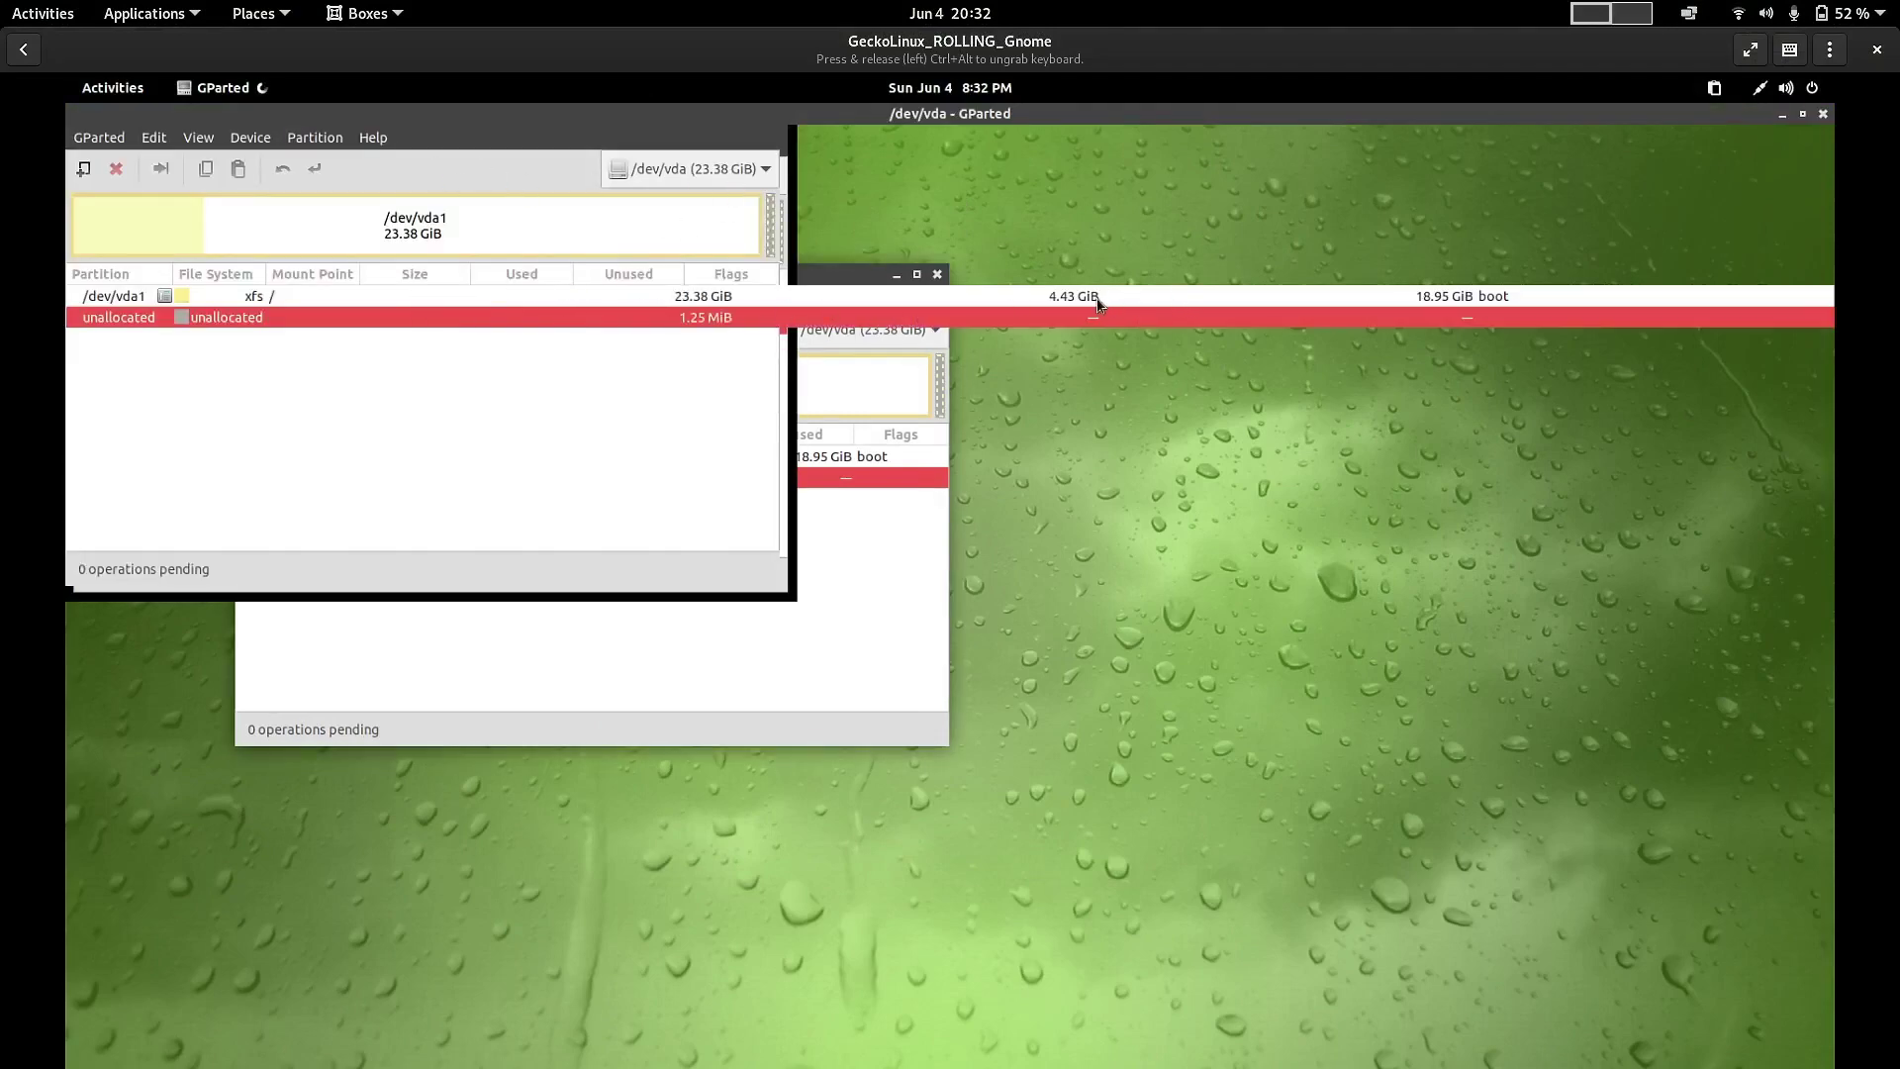
click(1116, 297)
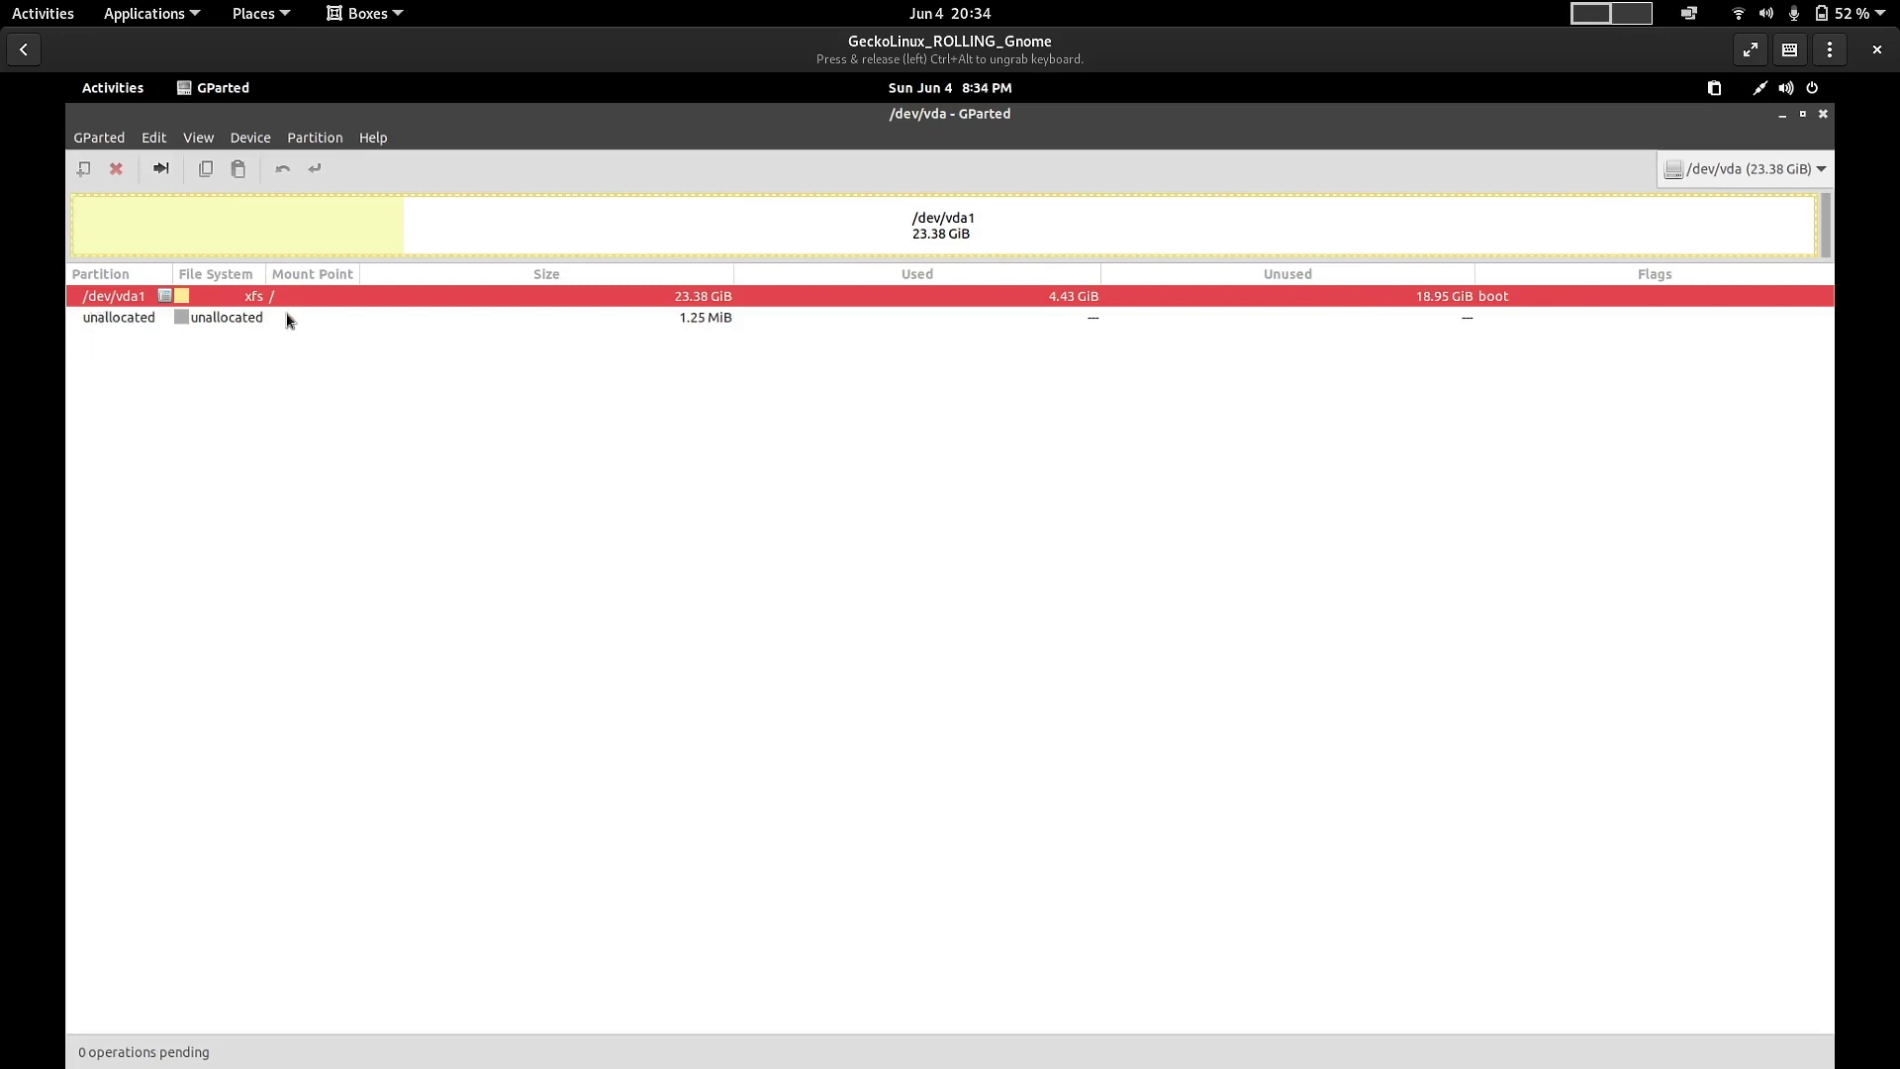
click(1826, 123)
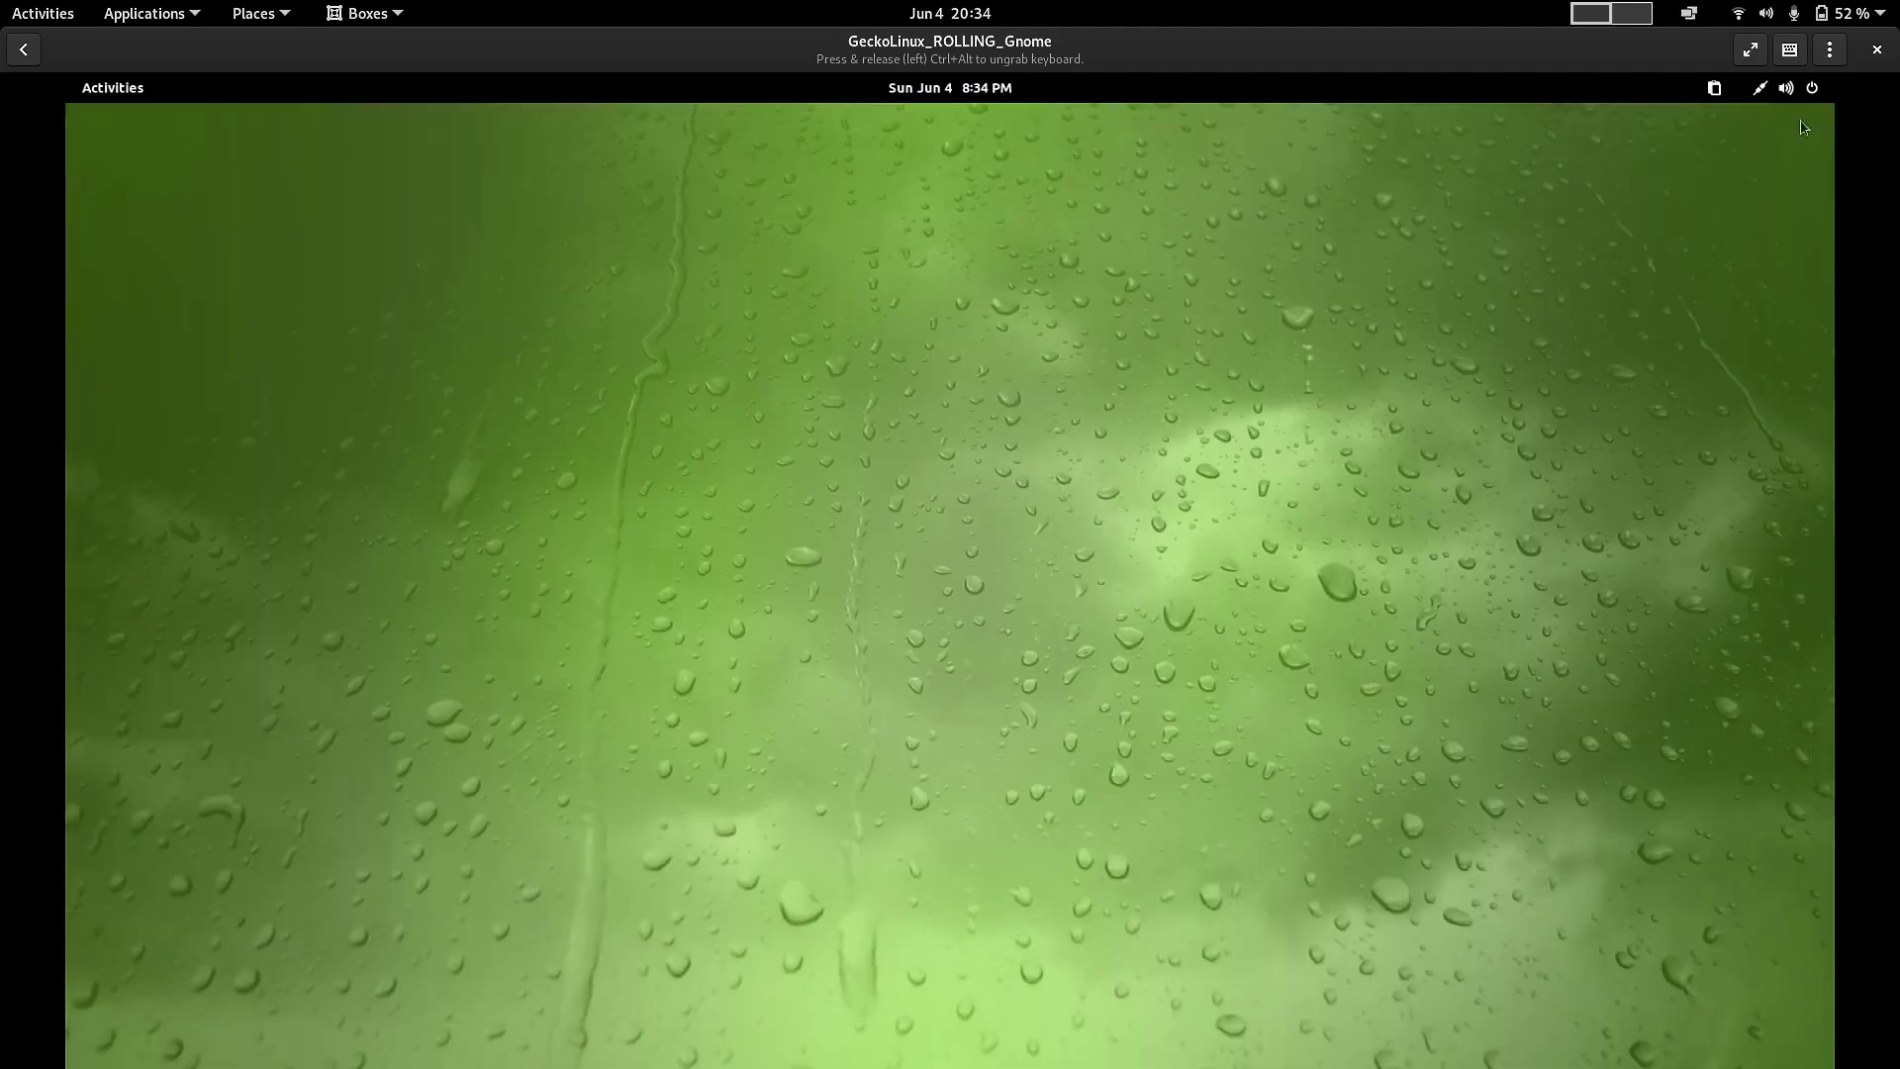
- Launch System Monitor from the application grid and examine the guest's CPU, memory and swap usage under Resources
click(113, 89)
click(1066, 1010)
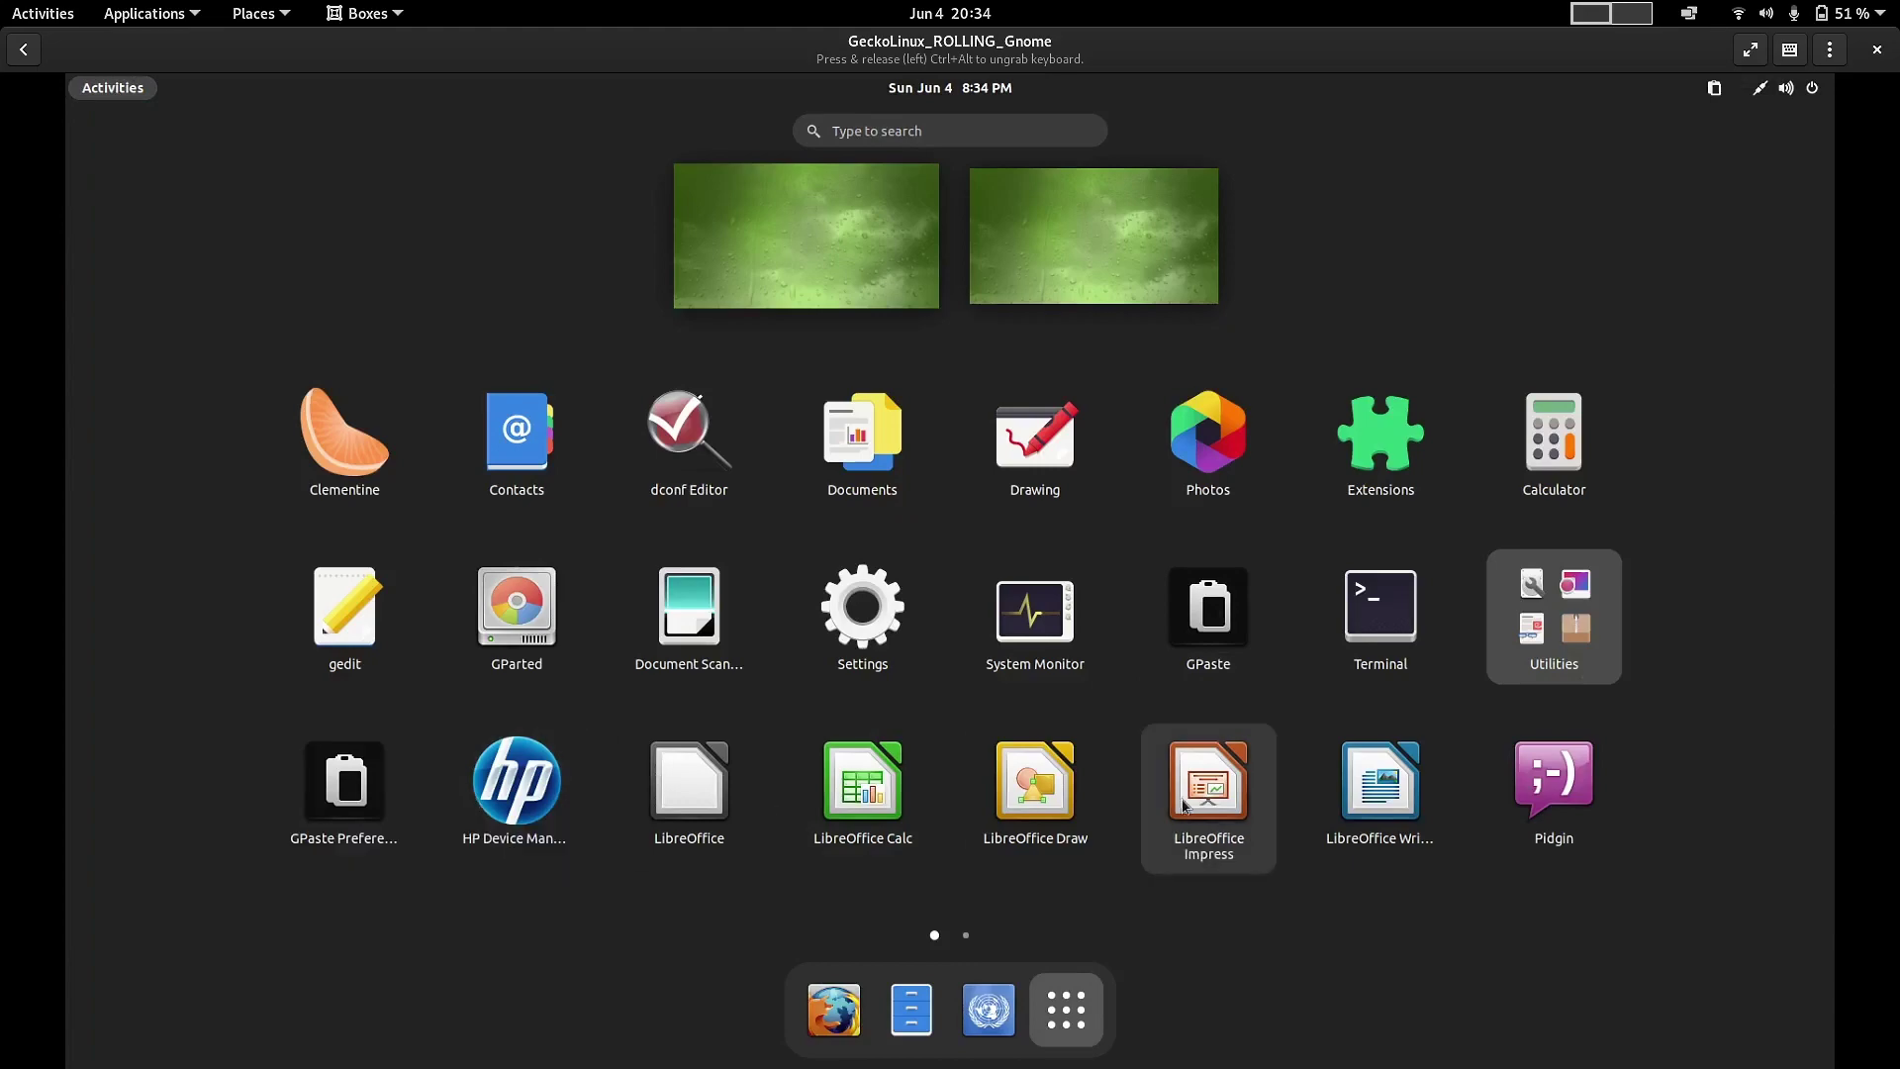
click(1034, 646)
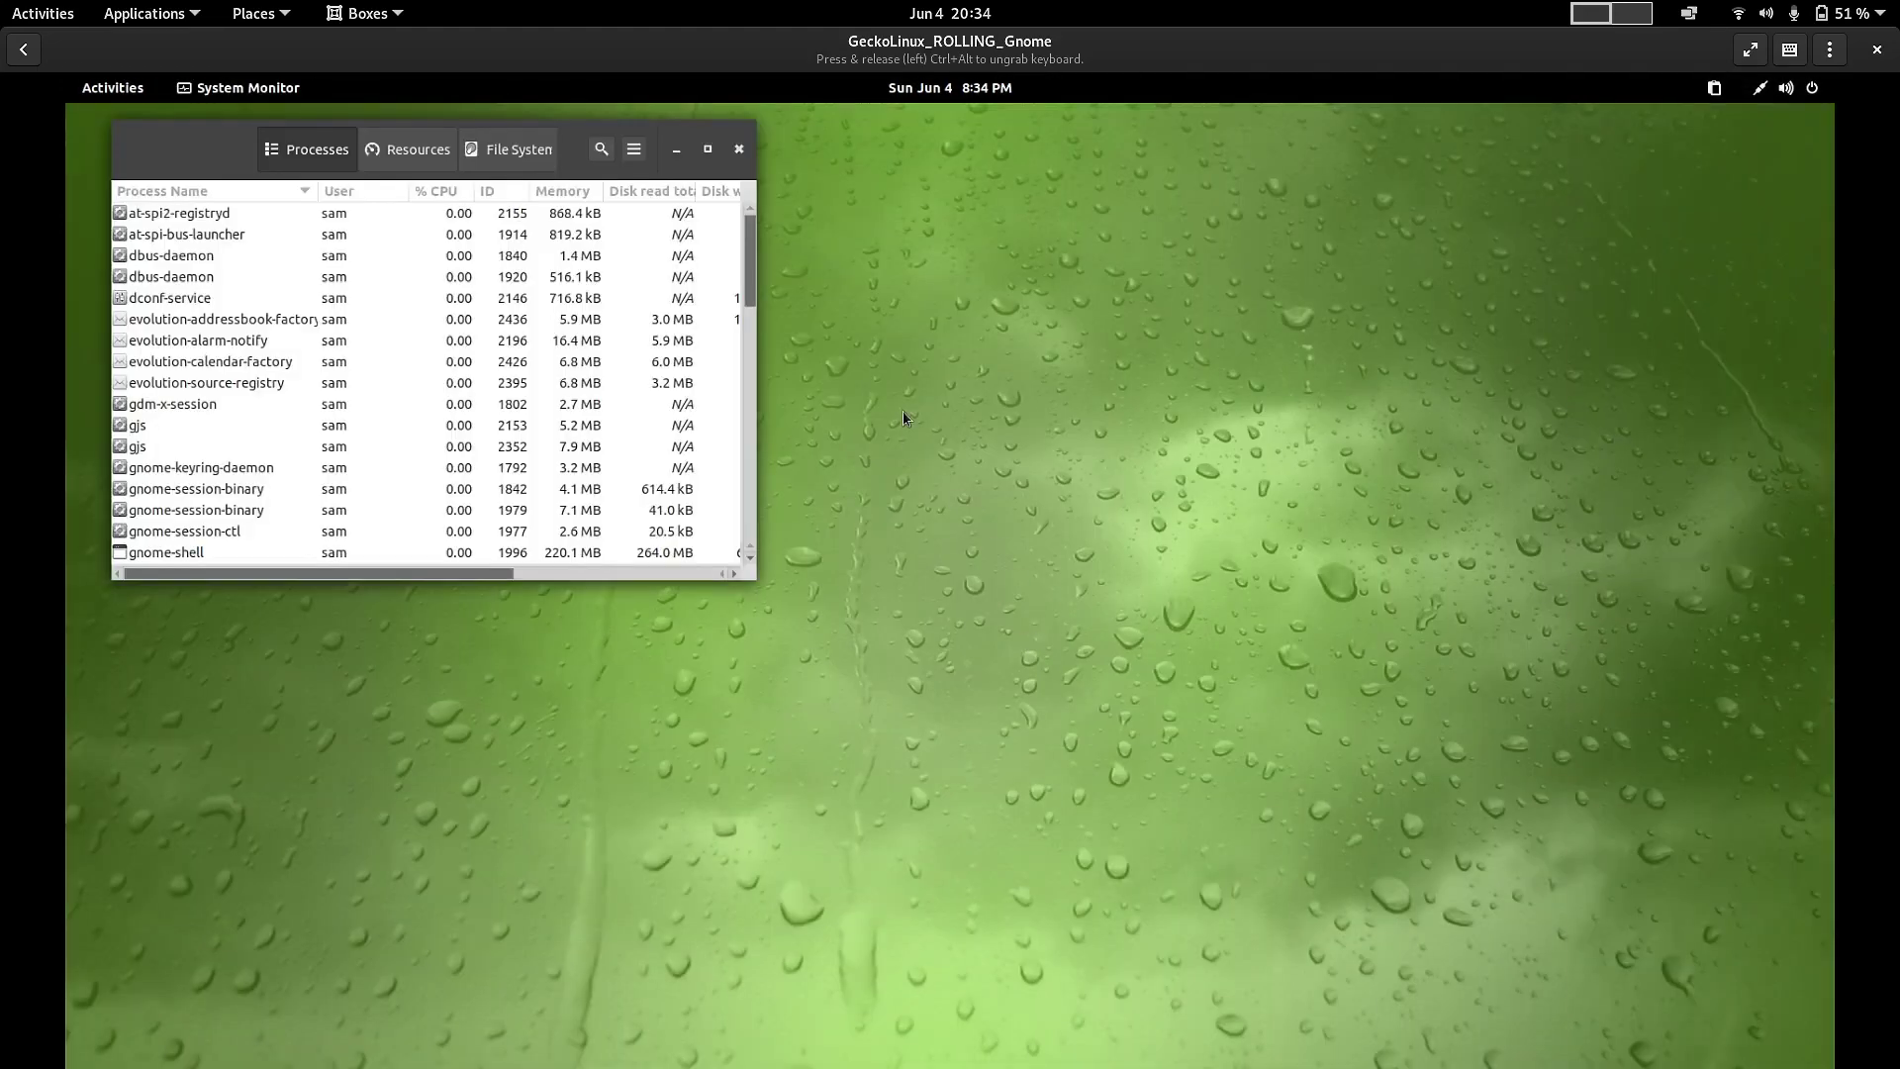
click(383, 152)
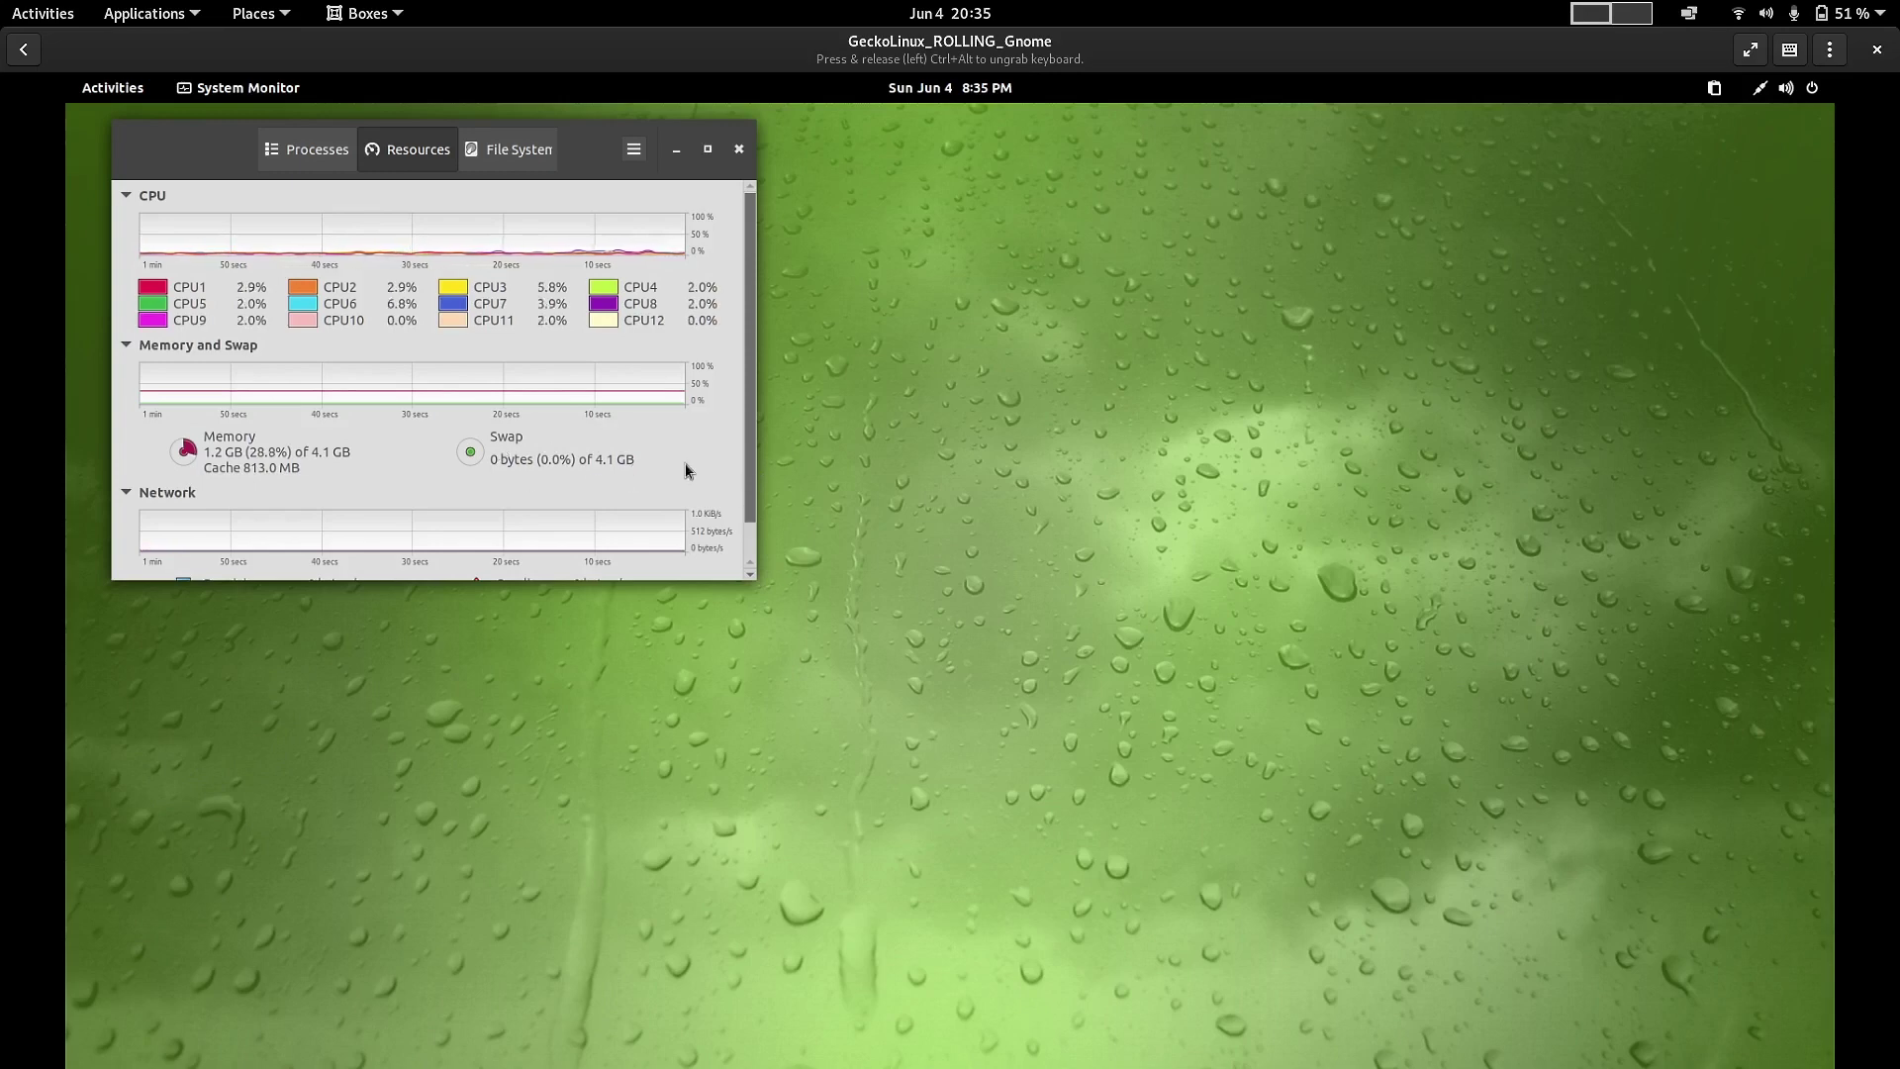
- Close System Monitor and view the guest's system menu with the volume, network and power options
click(740, 149)
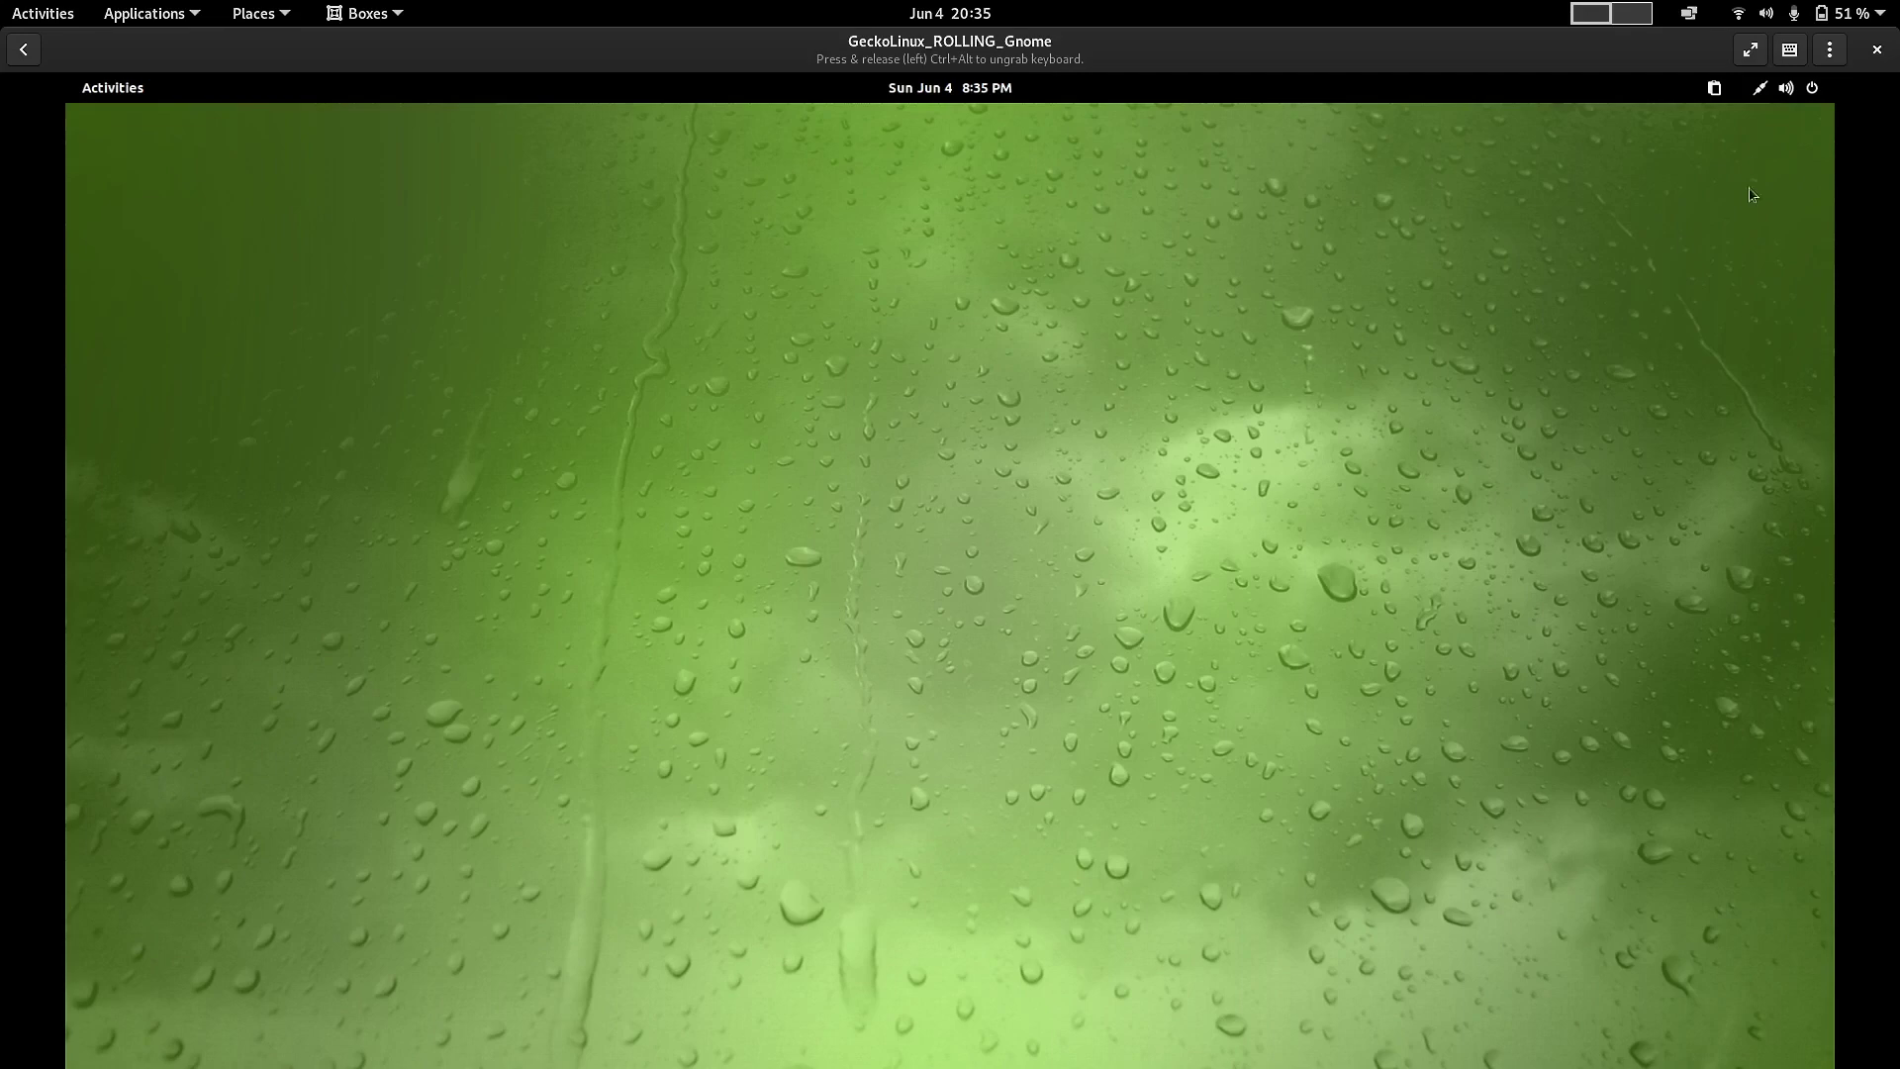
click(1813, 90)
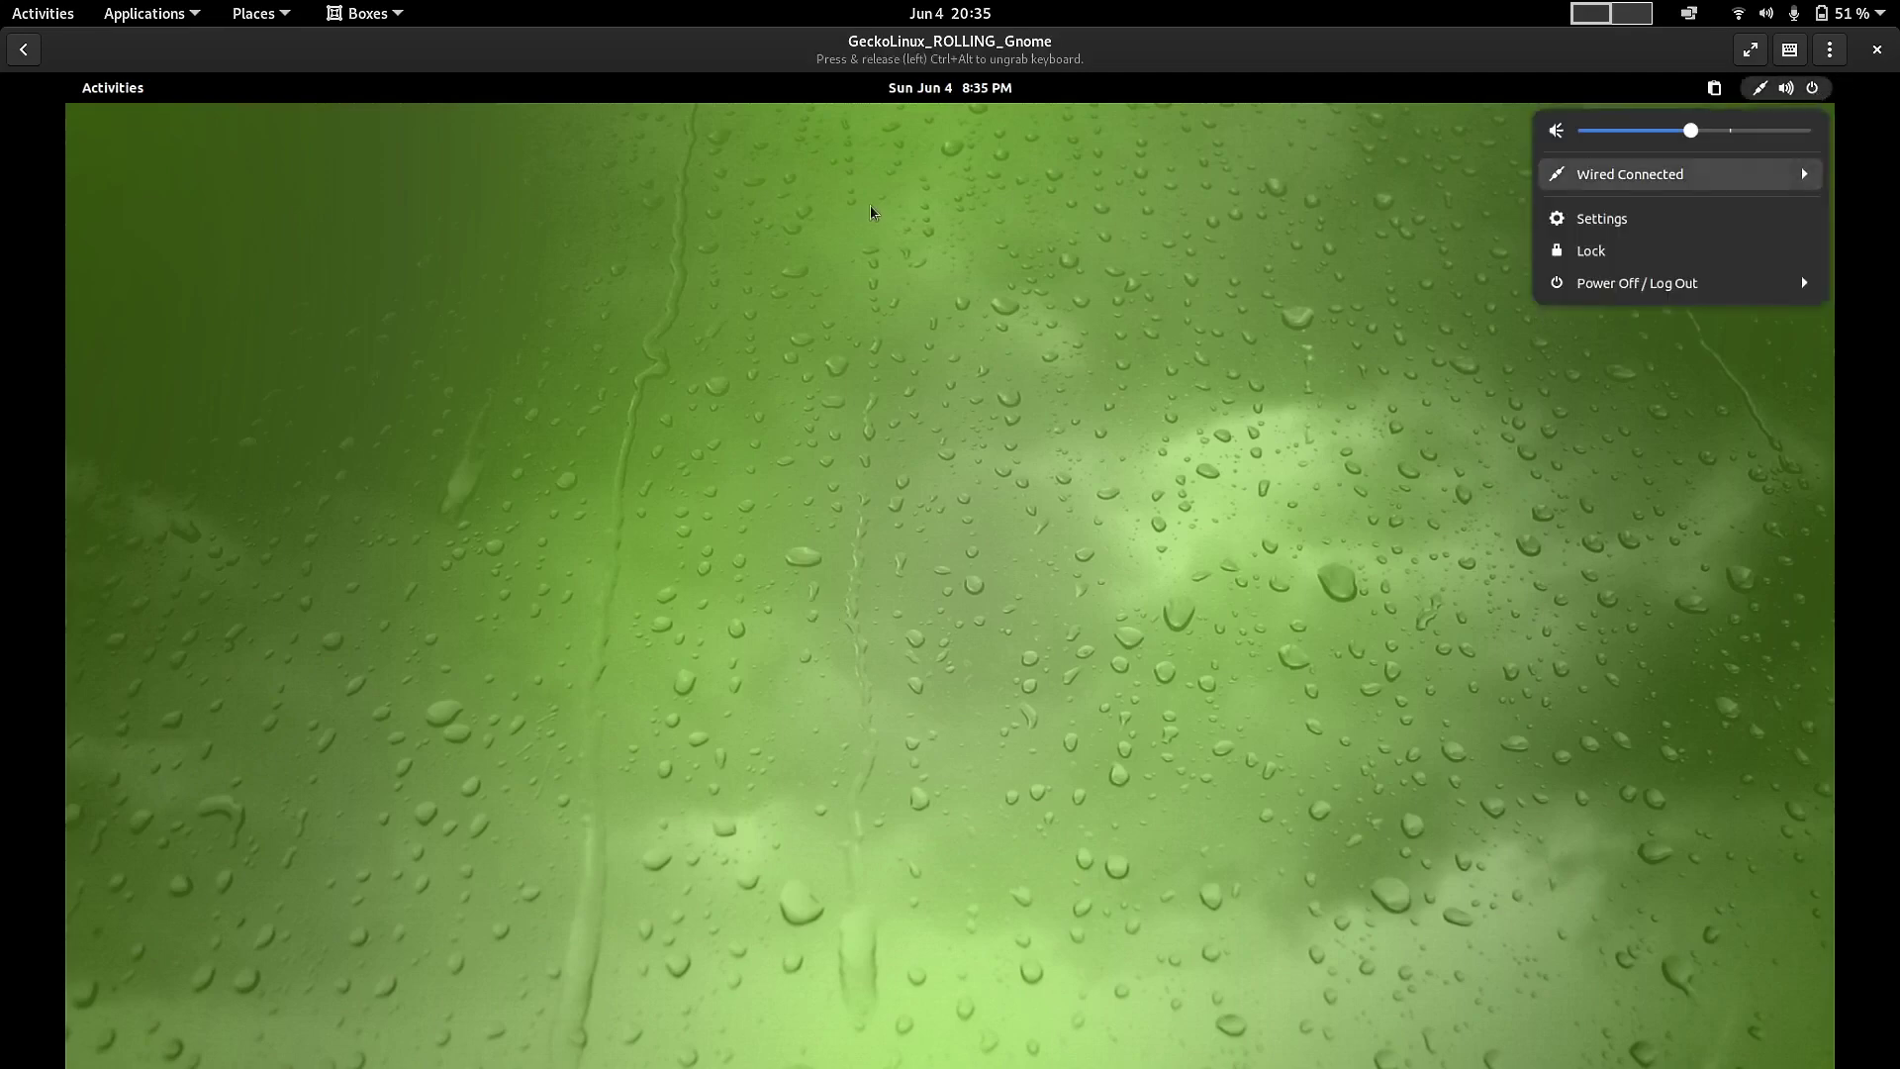
- Launch Disks from the Utilities folder, examine the 25 GB hard disk's partition details and close the application
click(112, 87)
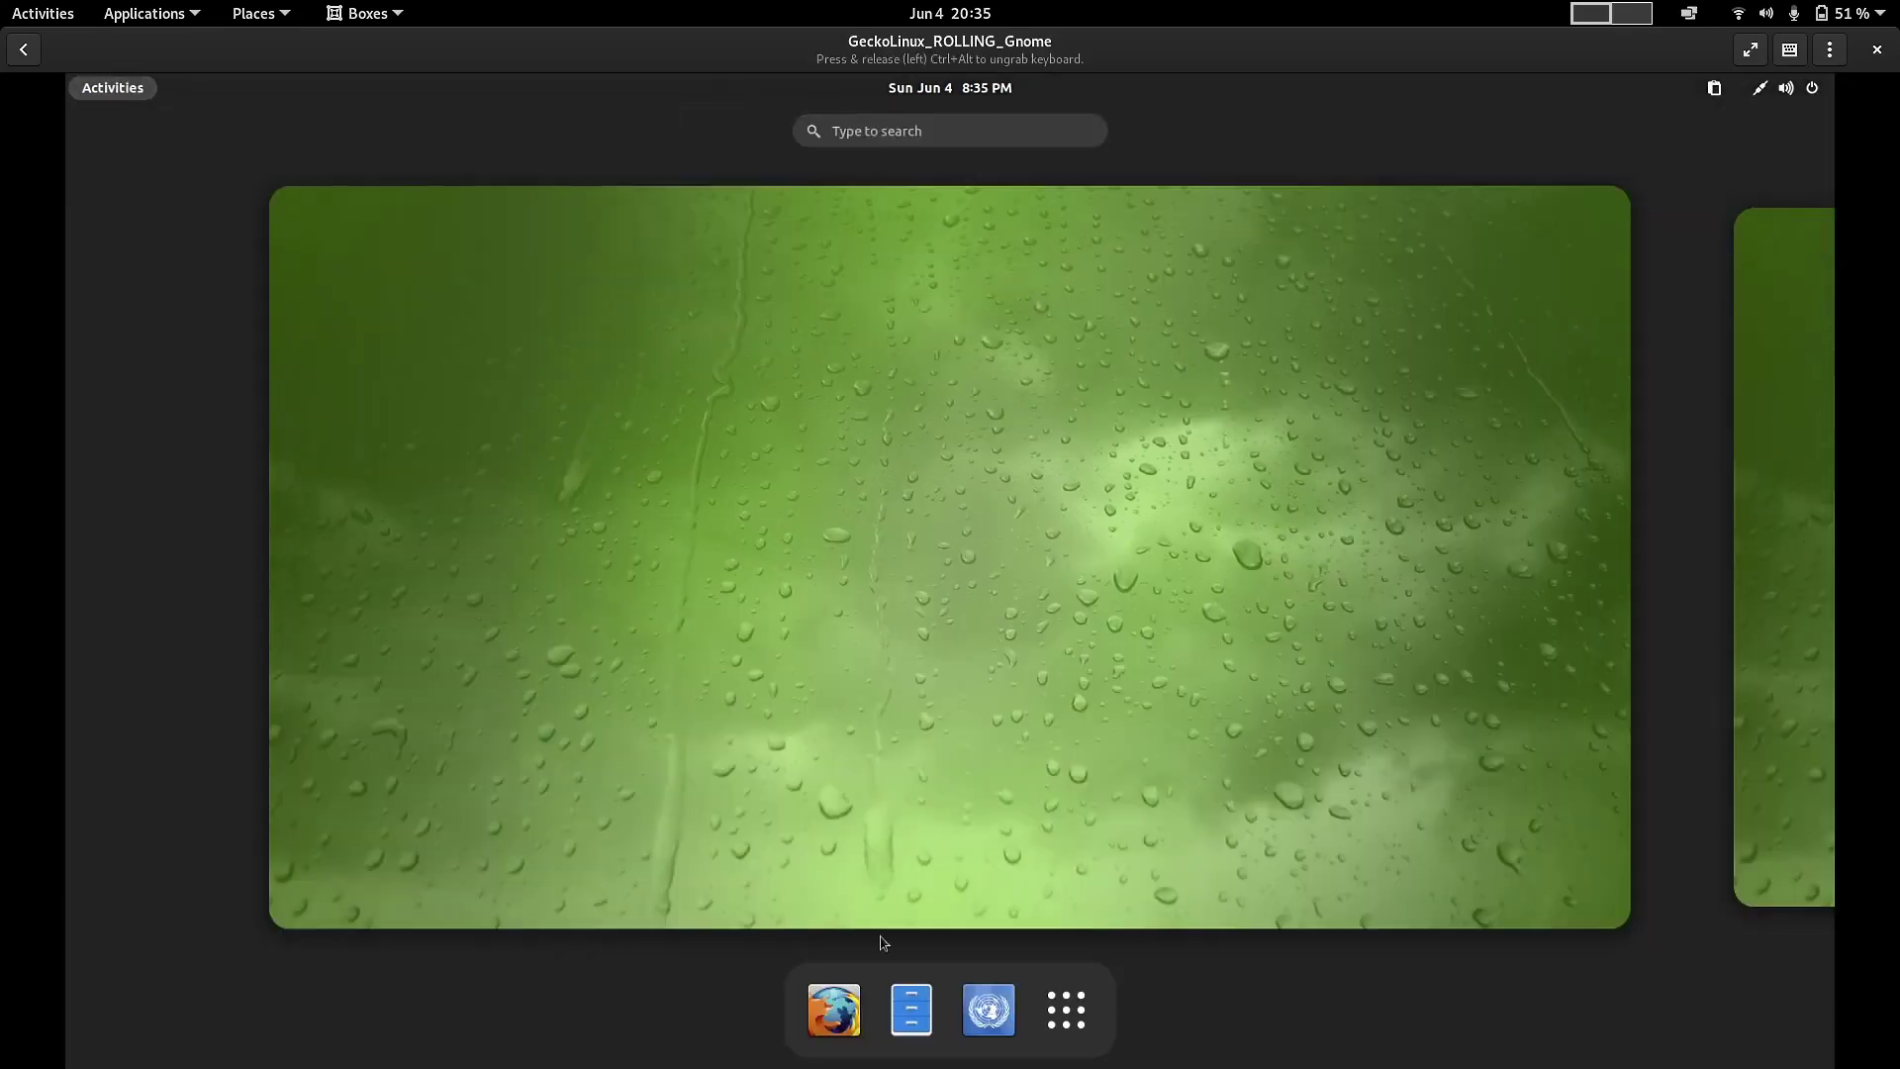
click(1083, 1027)
scroll(1554, 847, down, 1)
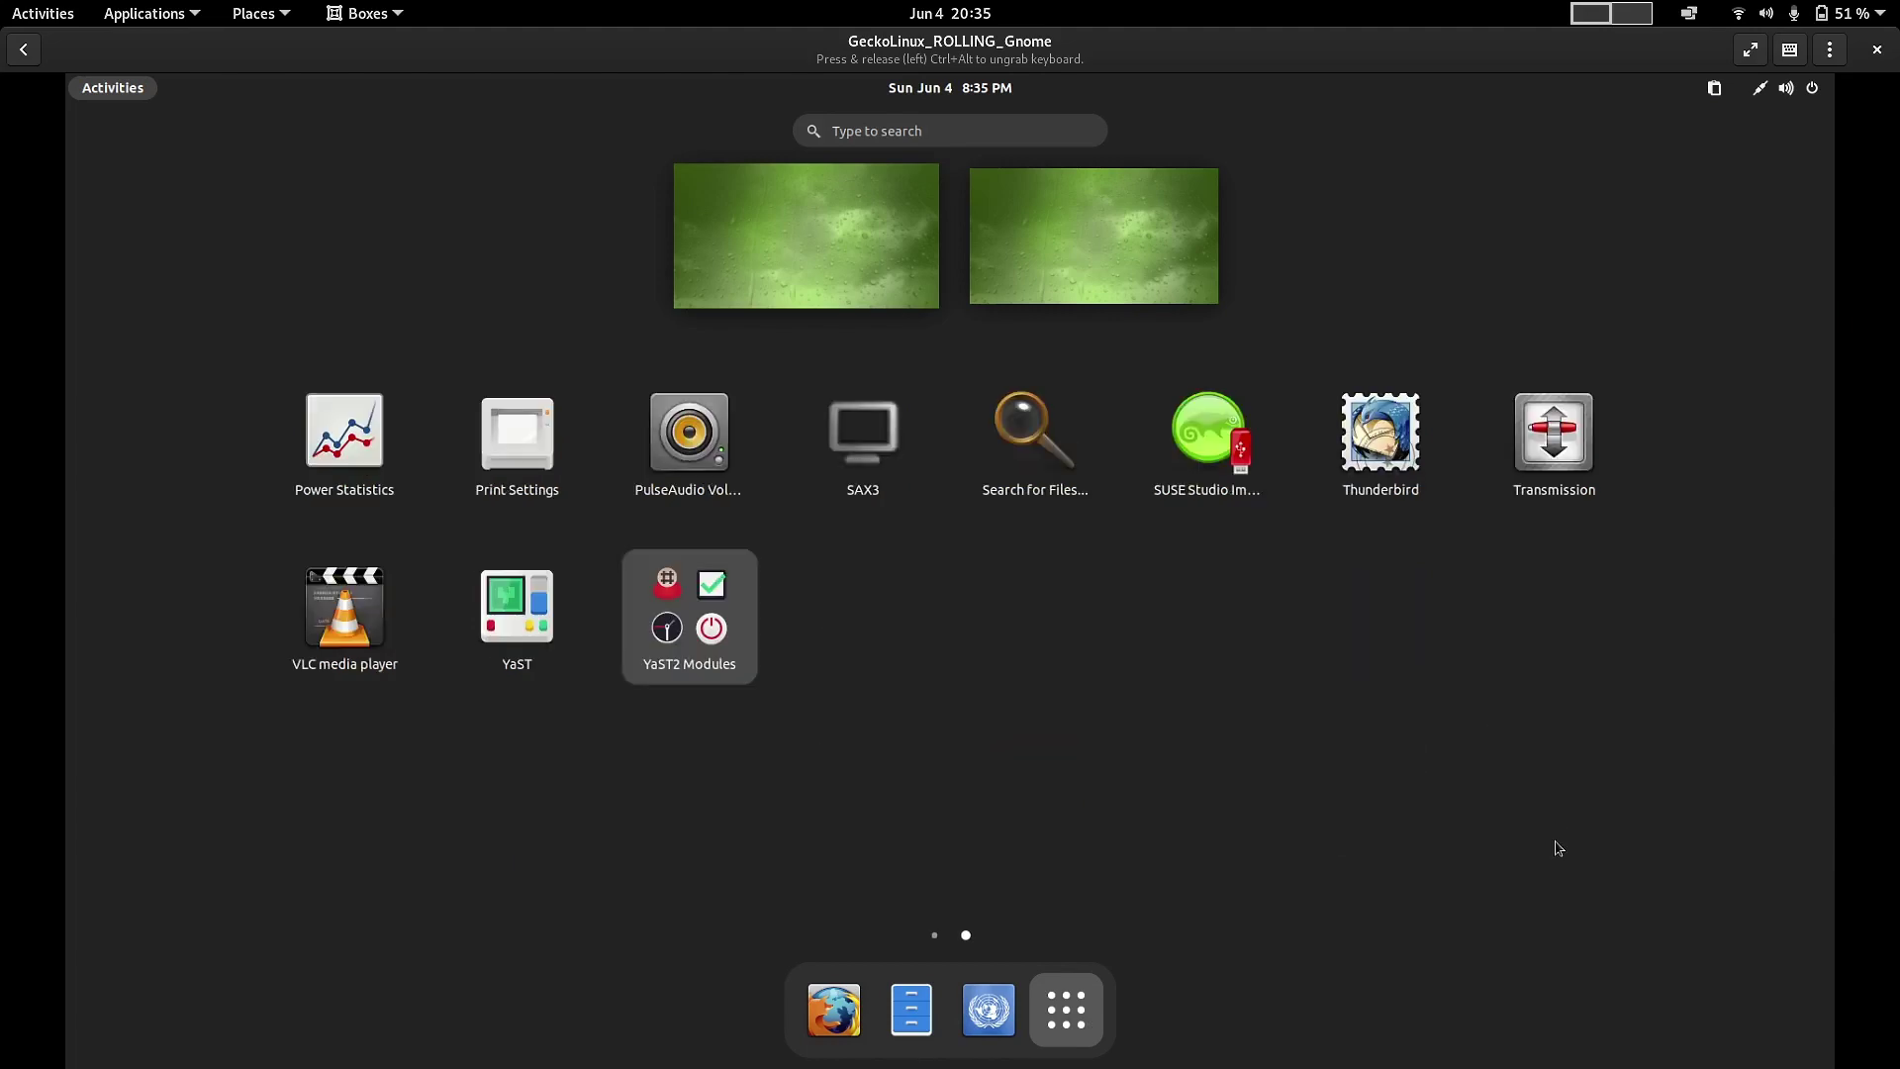
scroll(1386, 785, up, 1)
click(1506, 644)
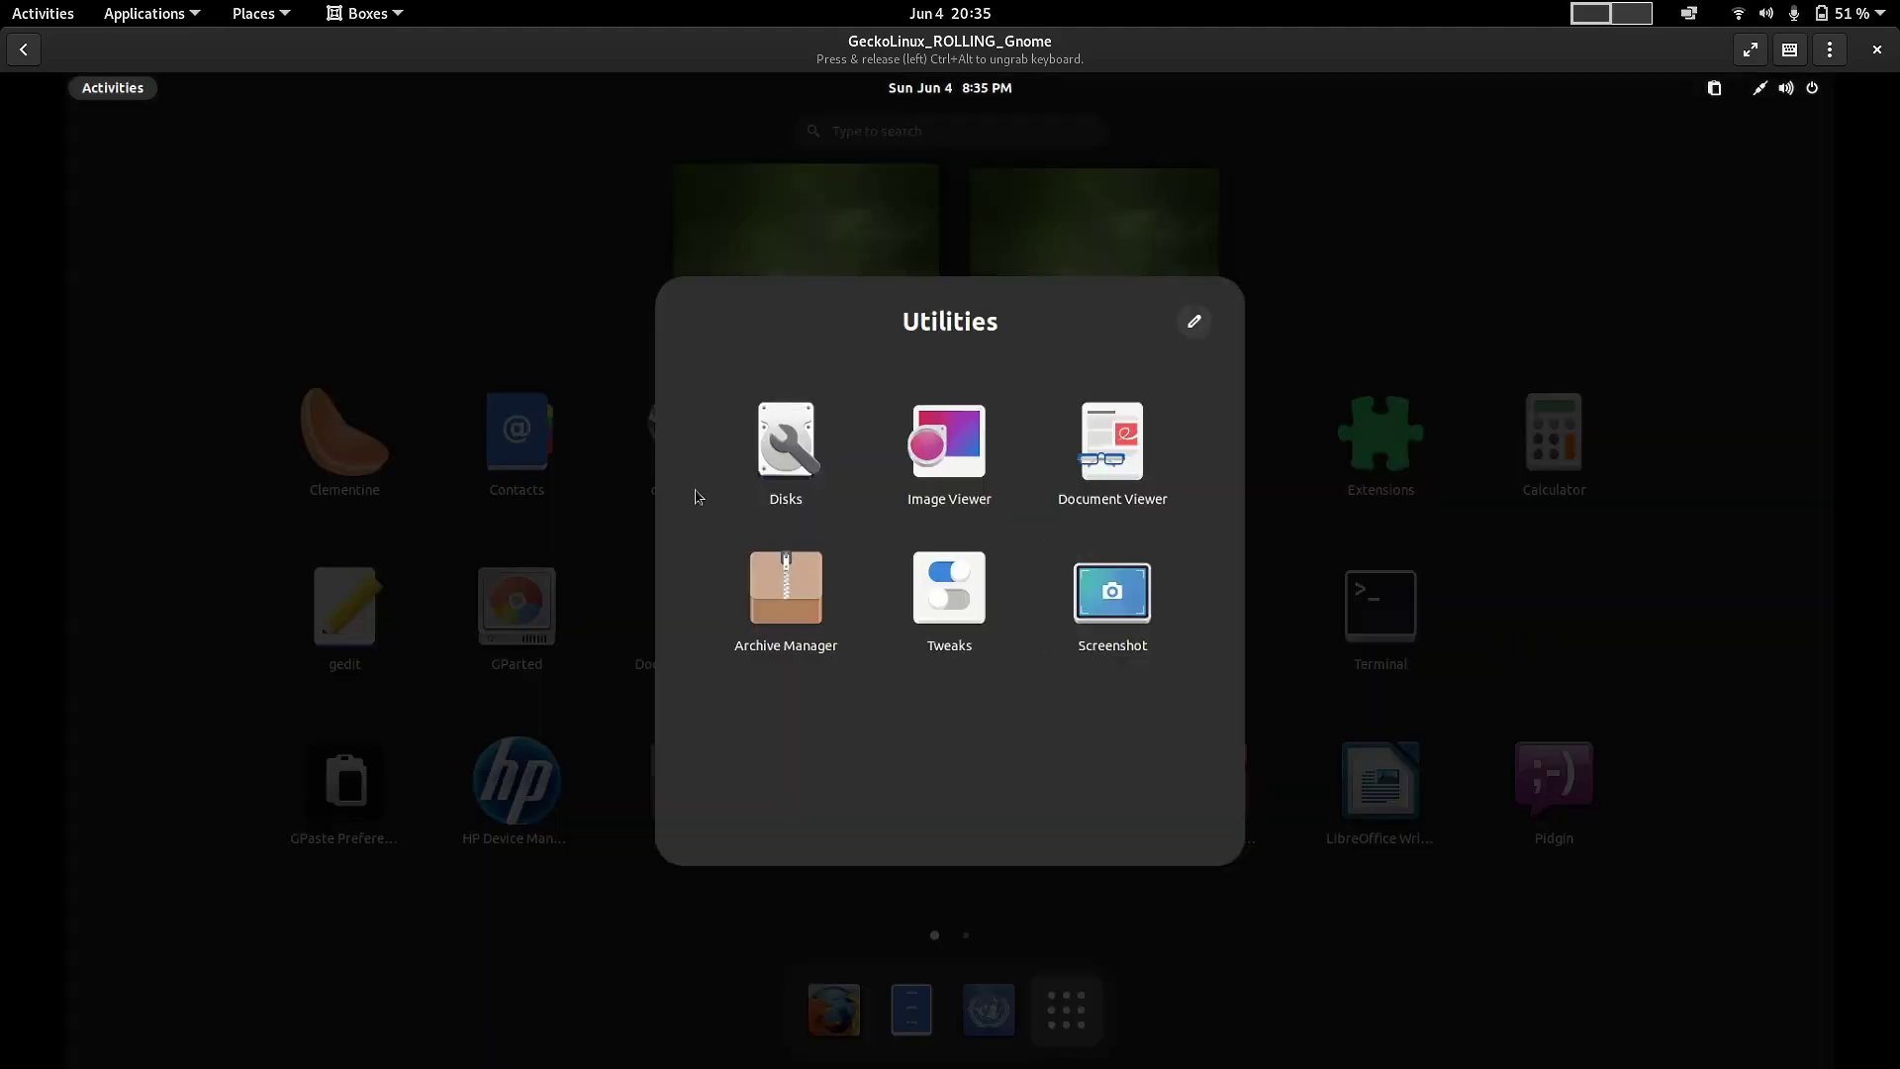
click(789, 435)
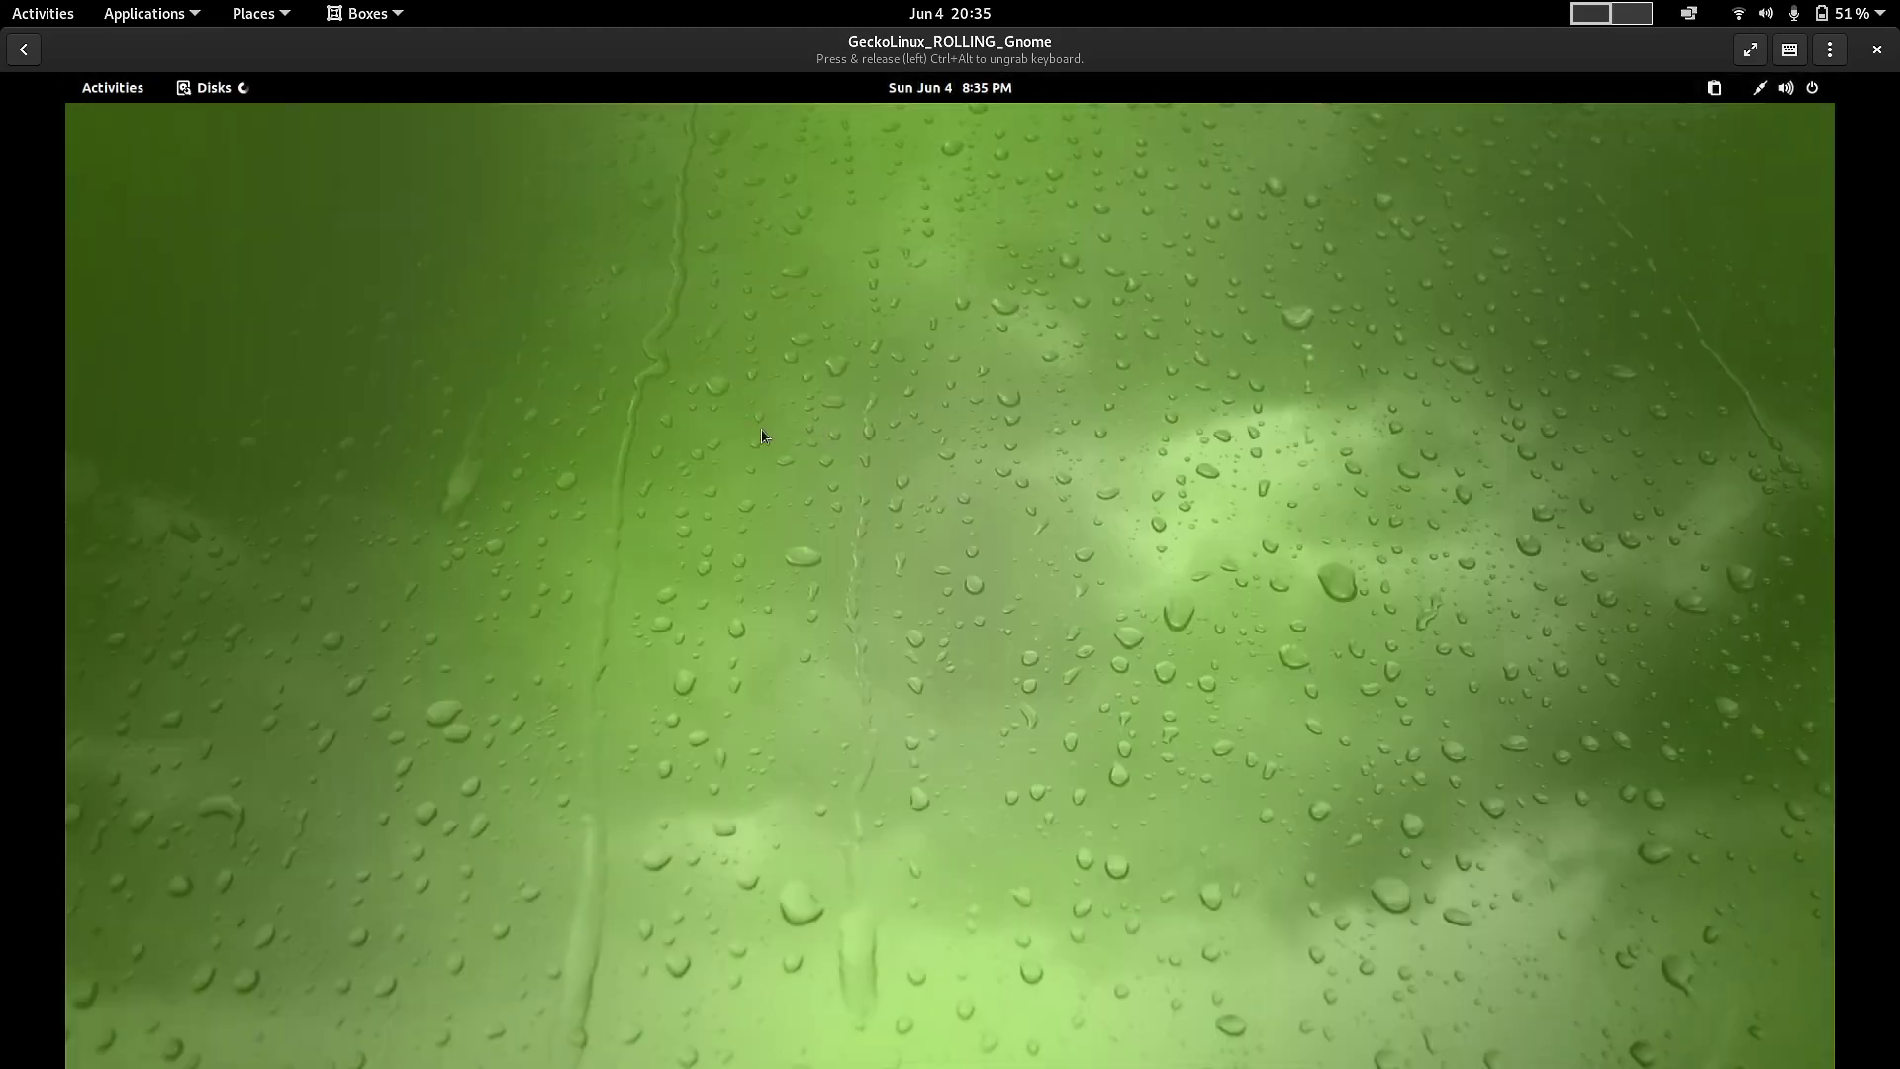
click(638, 375)
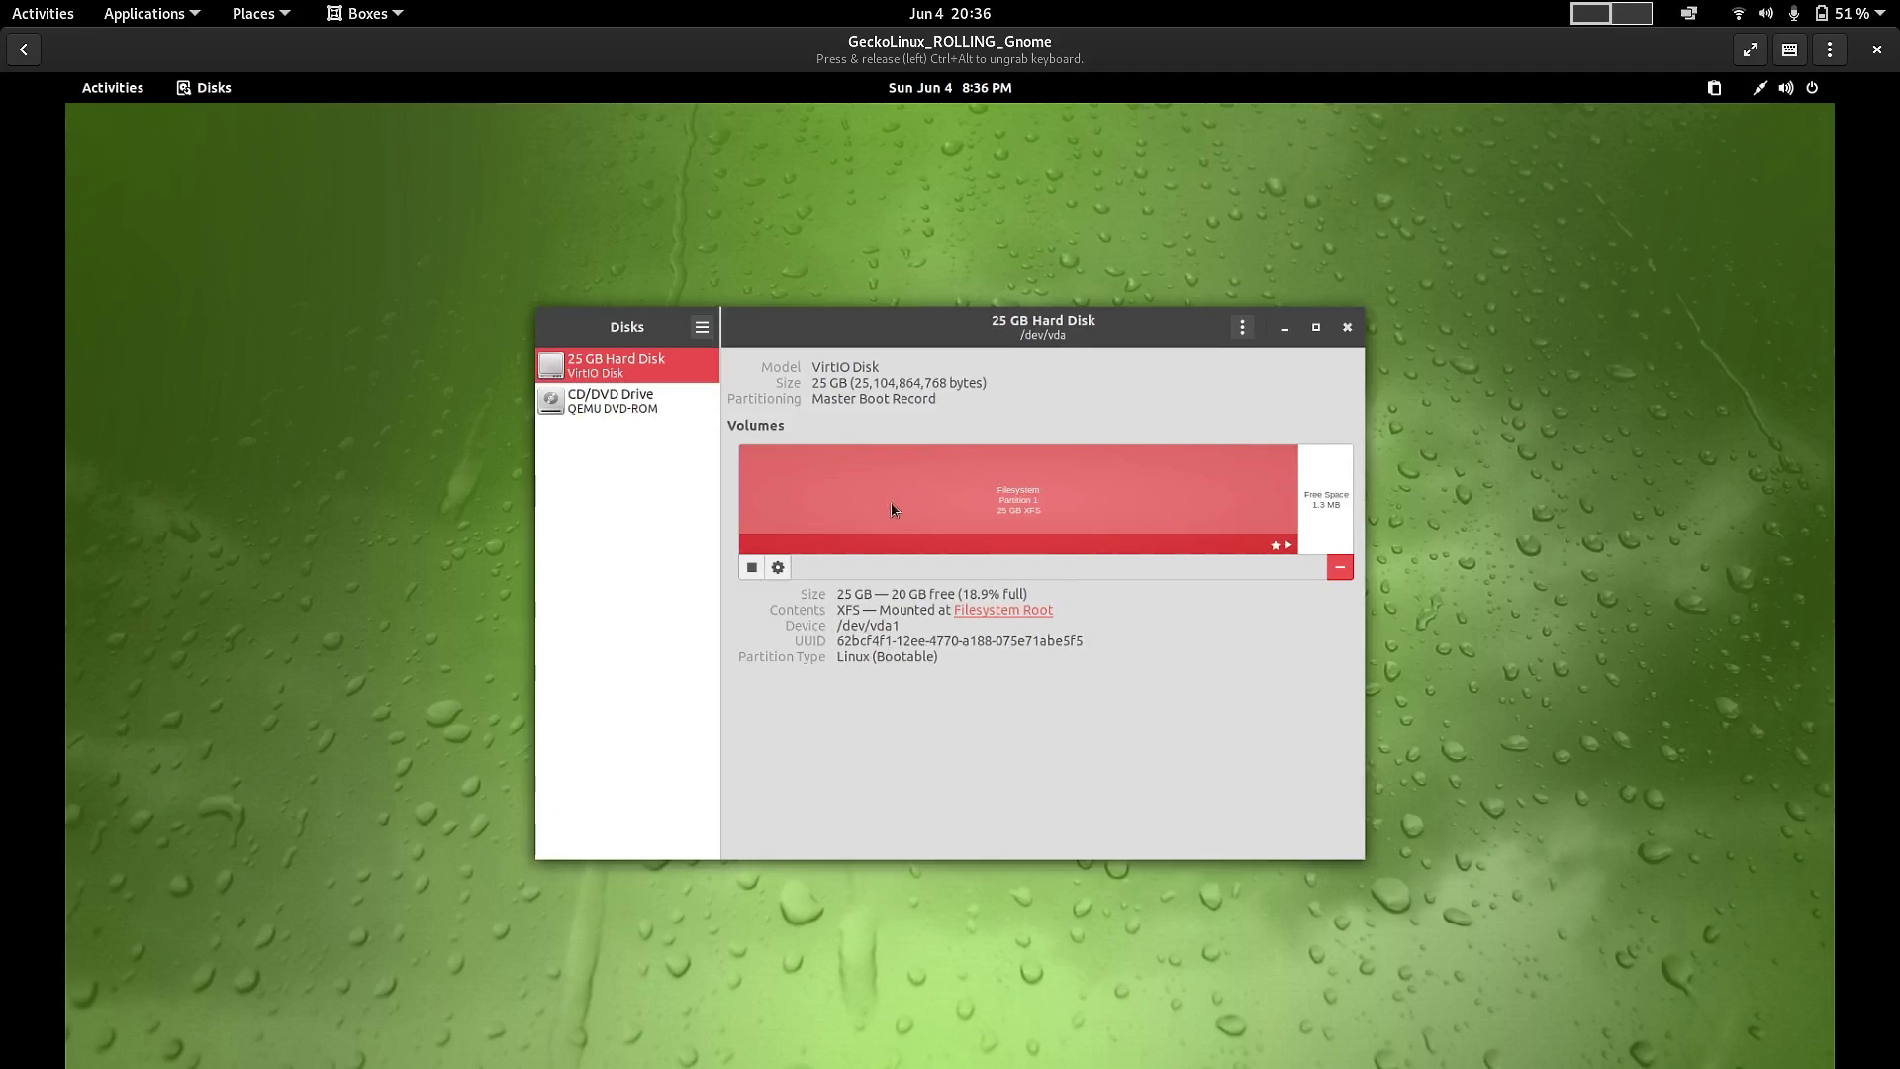
click(1348, 328)
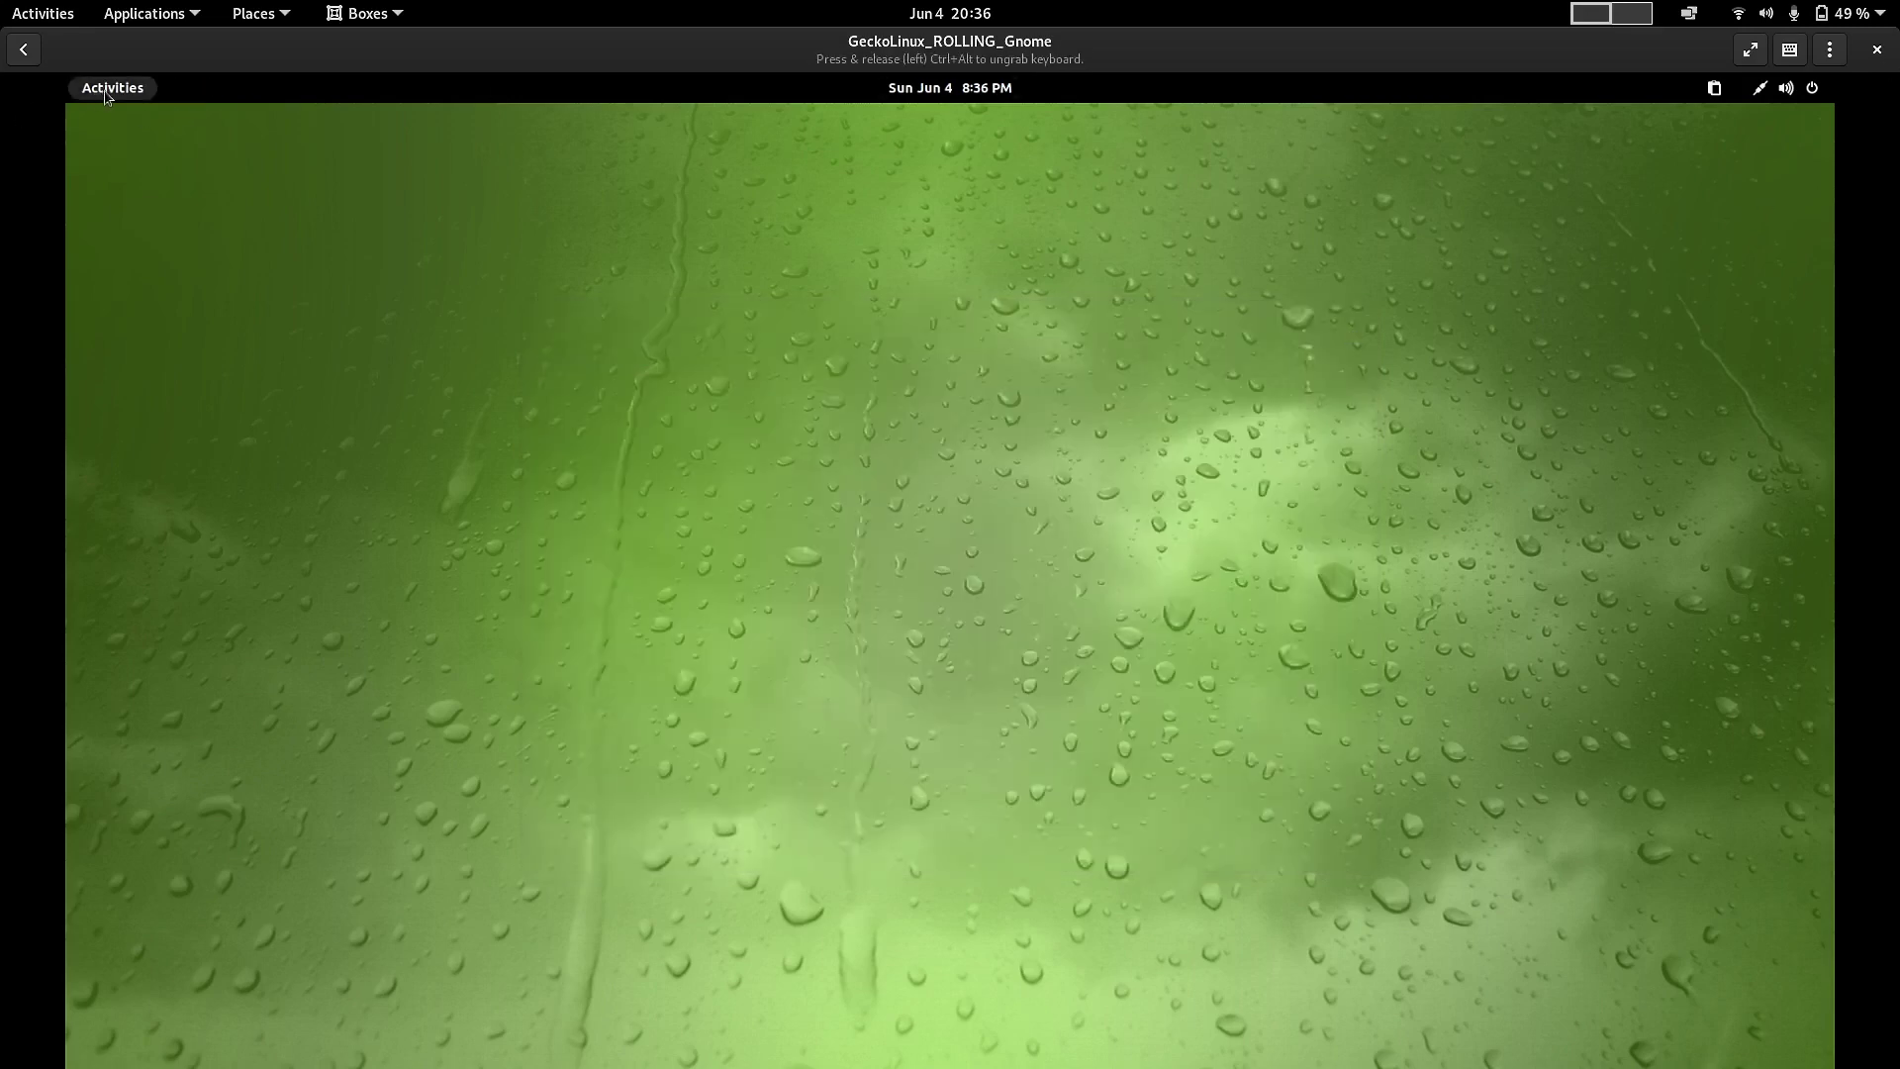
- Launch Tweaks from the Utilities folder, dismiss the Extensions Has Moved notice and reposition the window slightly higher
click(106, 91)
click(1066, 1009)
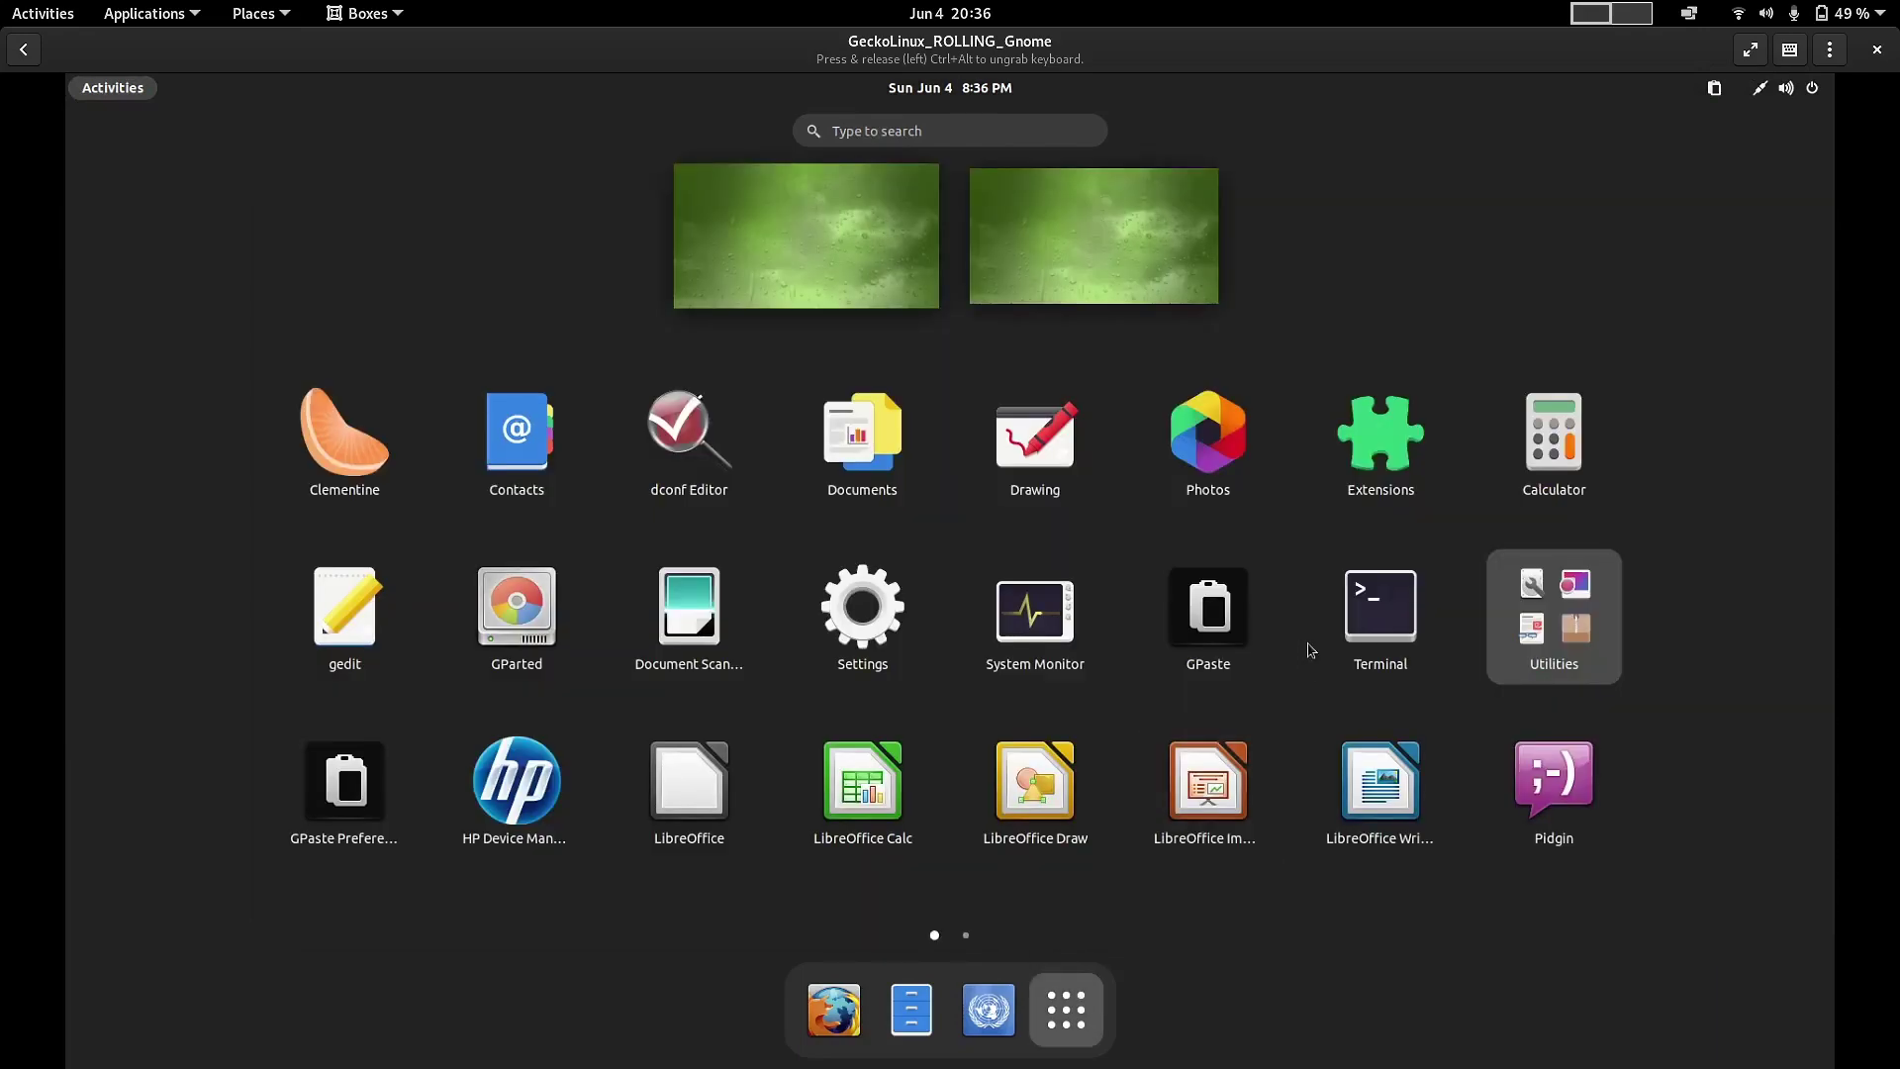
click(1565, 646)
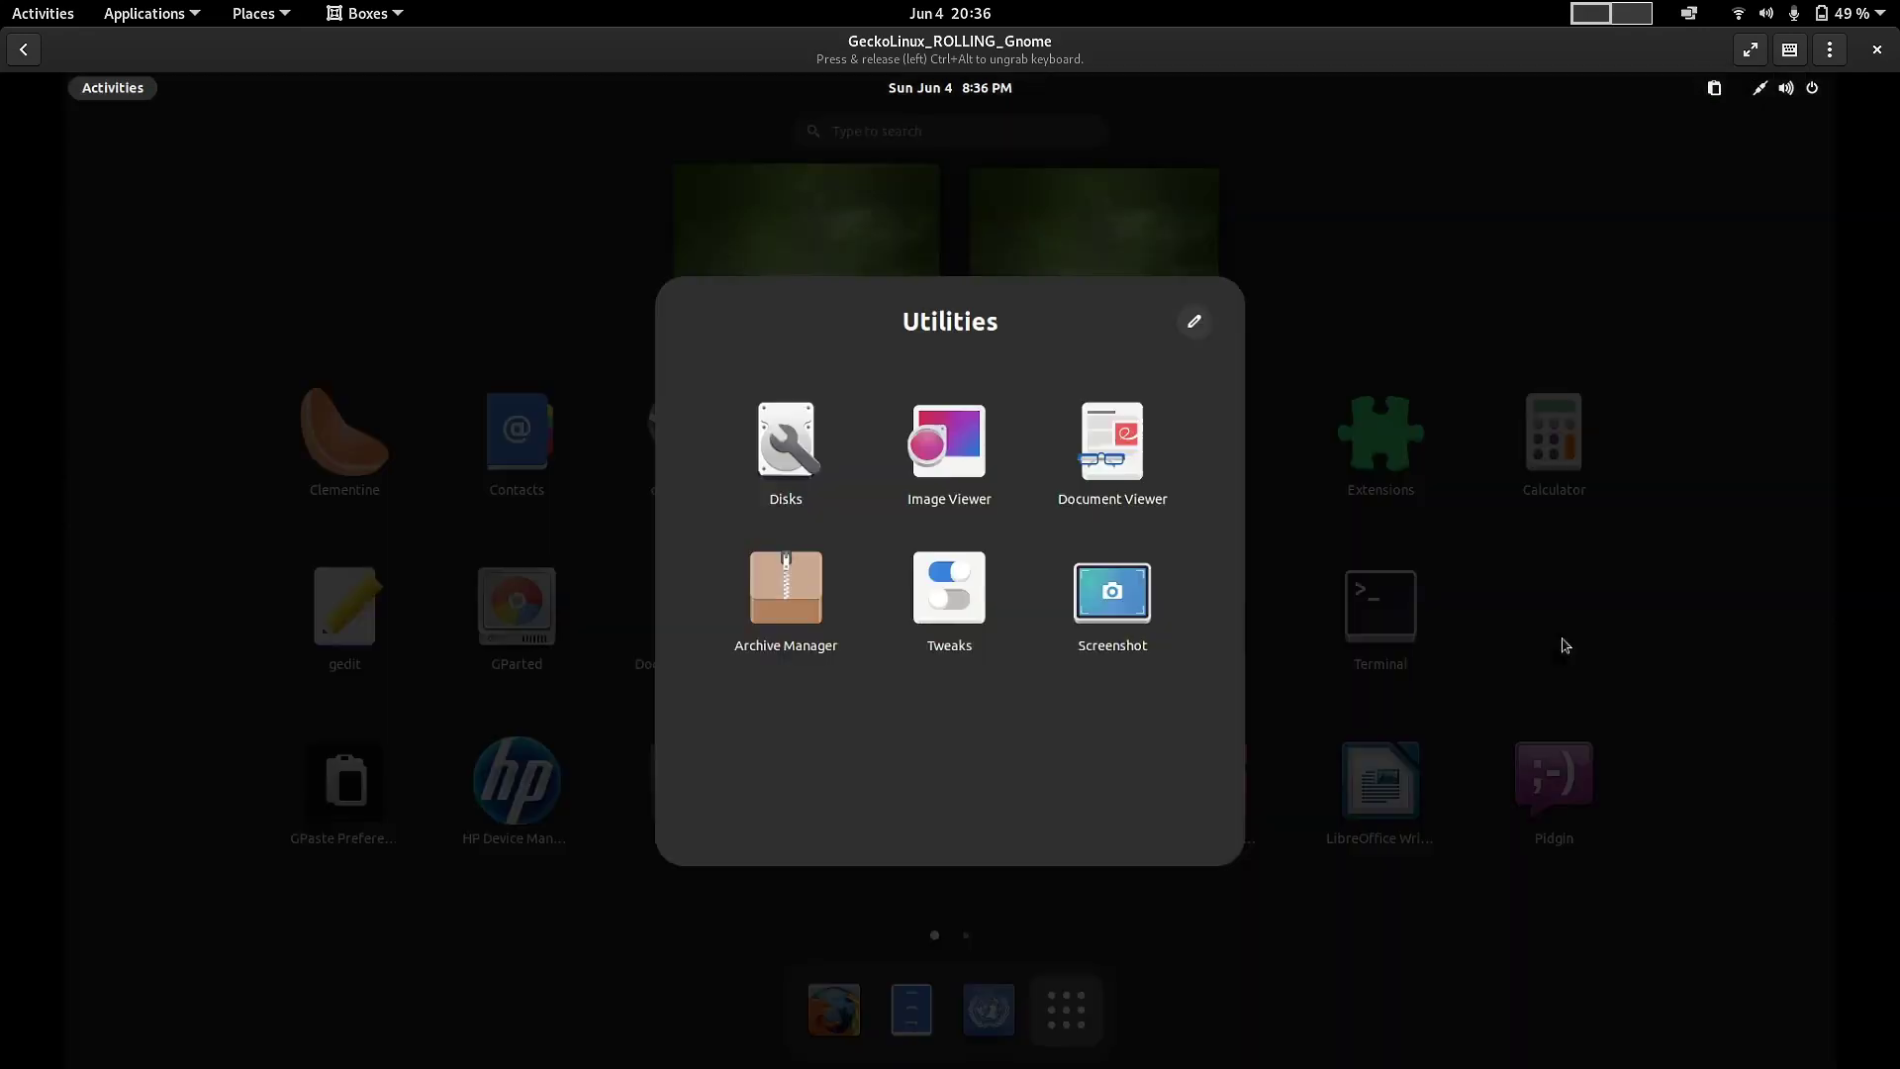
click(948, 604)
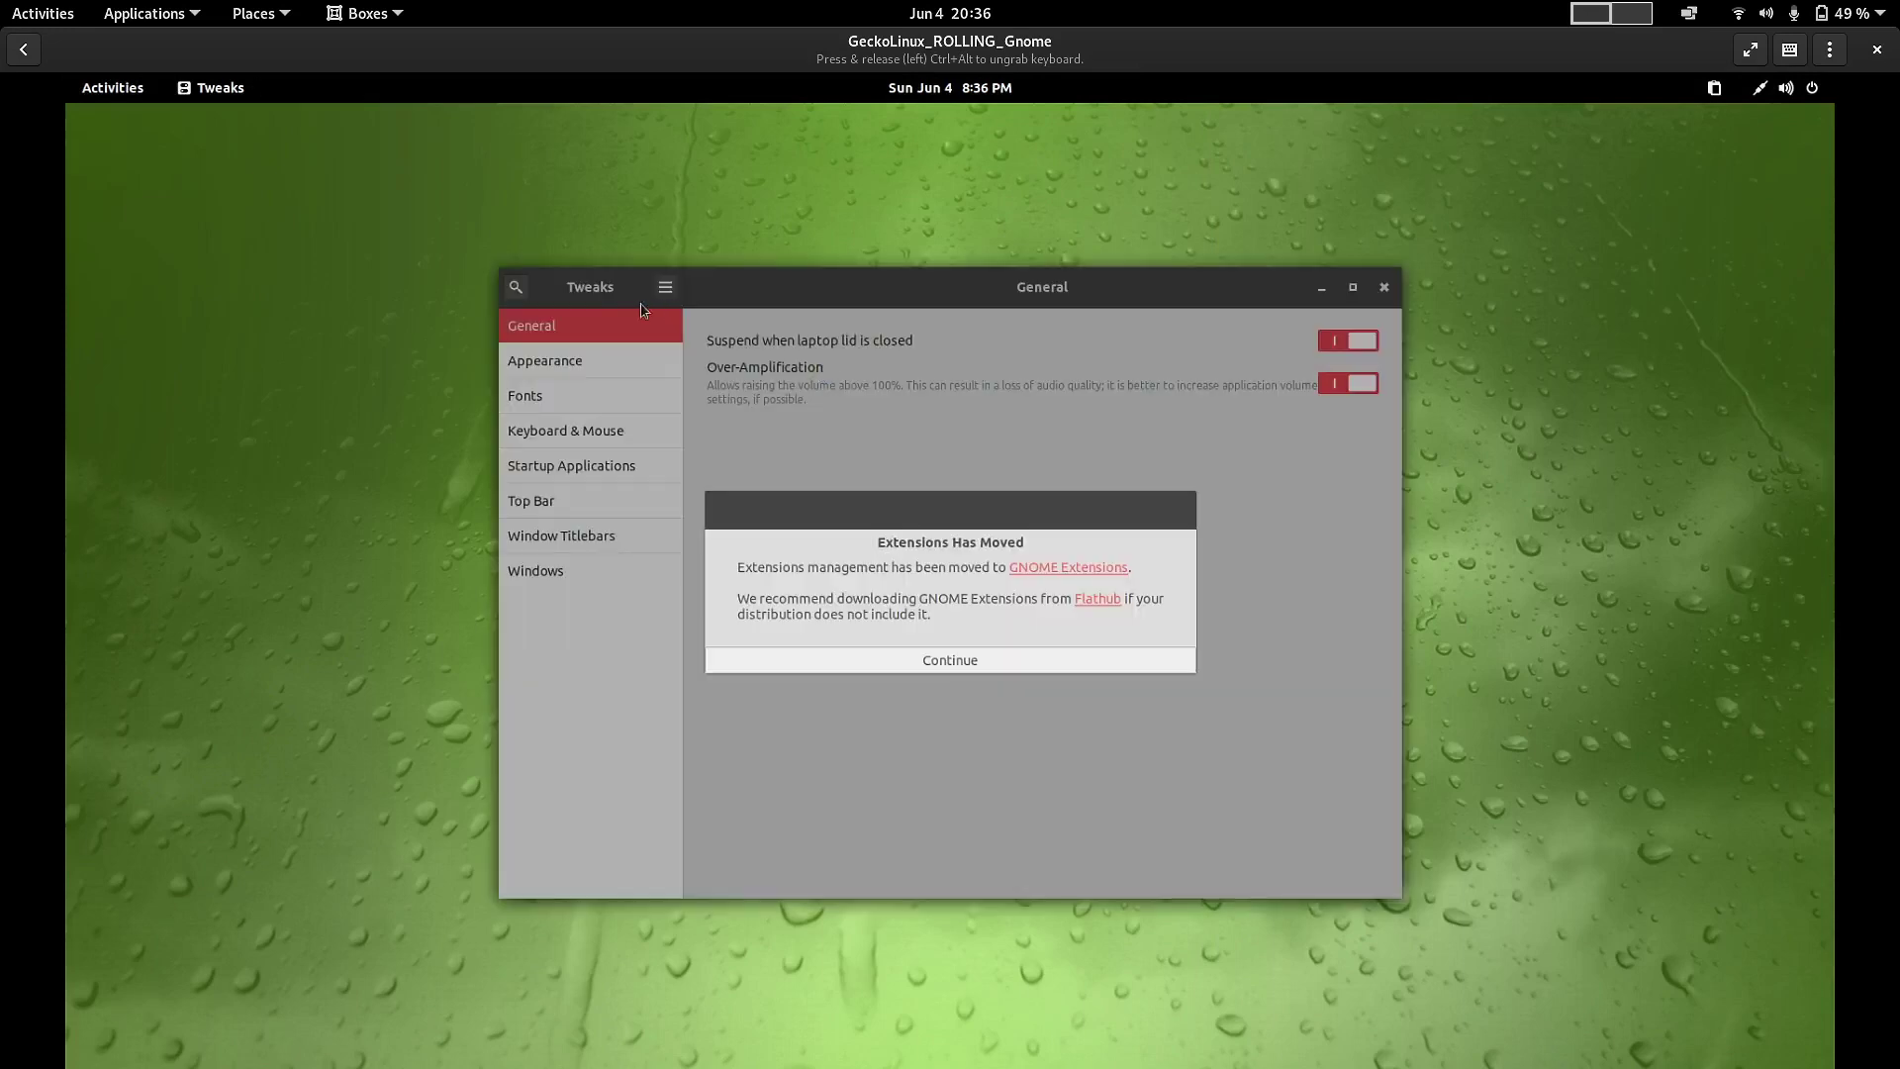
click(926, 663)
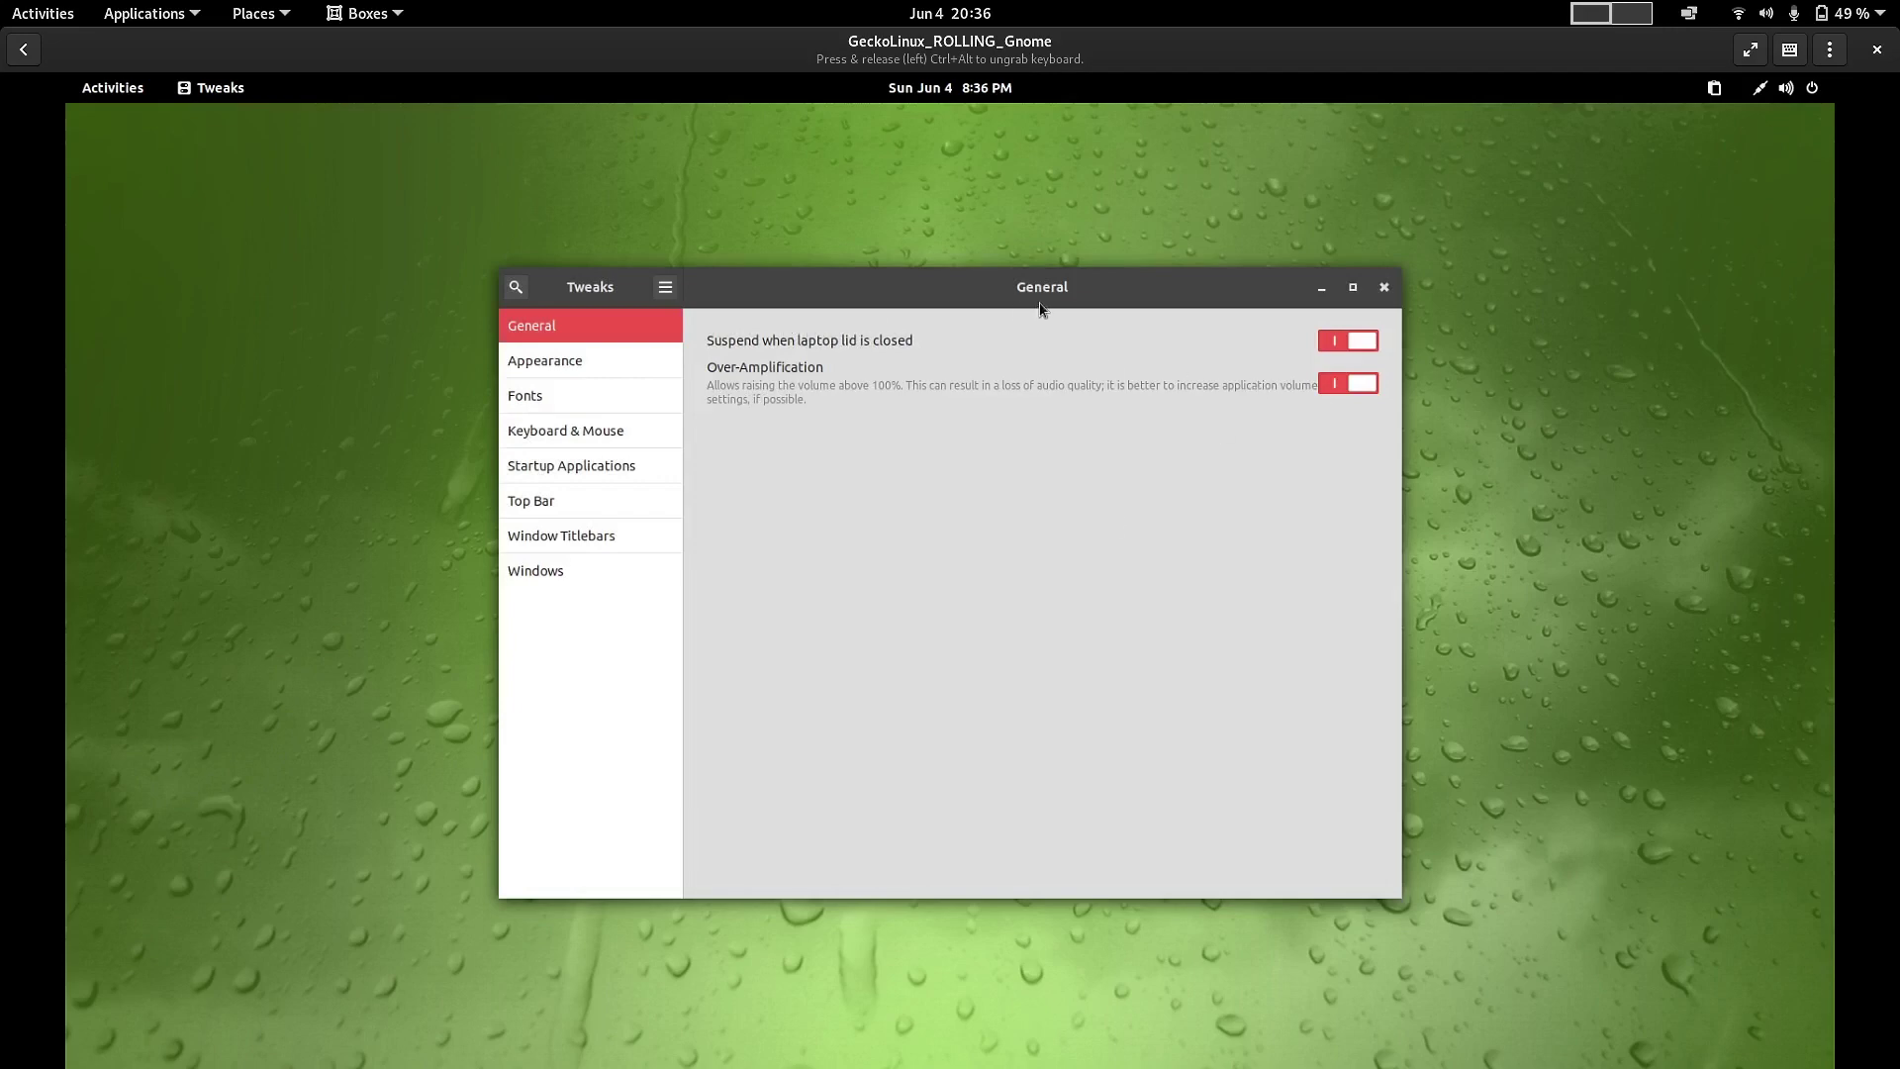
drag(1046, 290, 1063, 257)
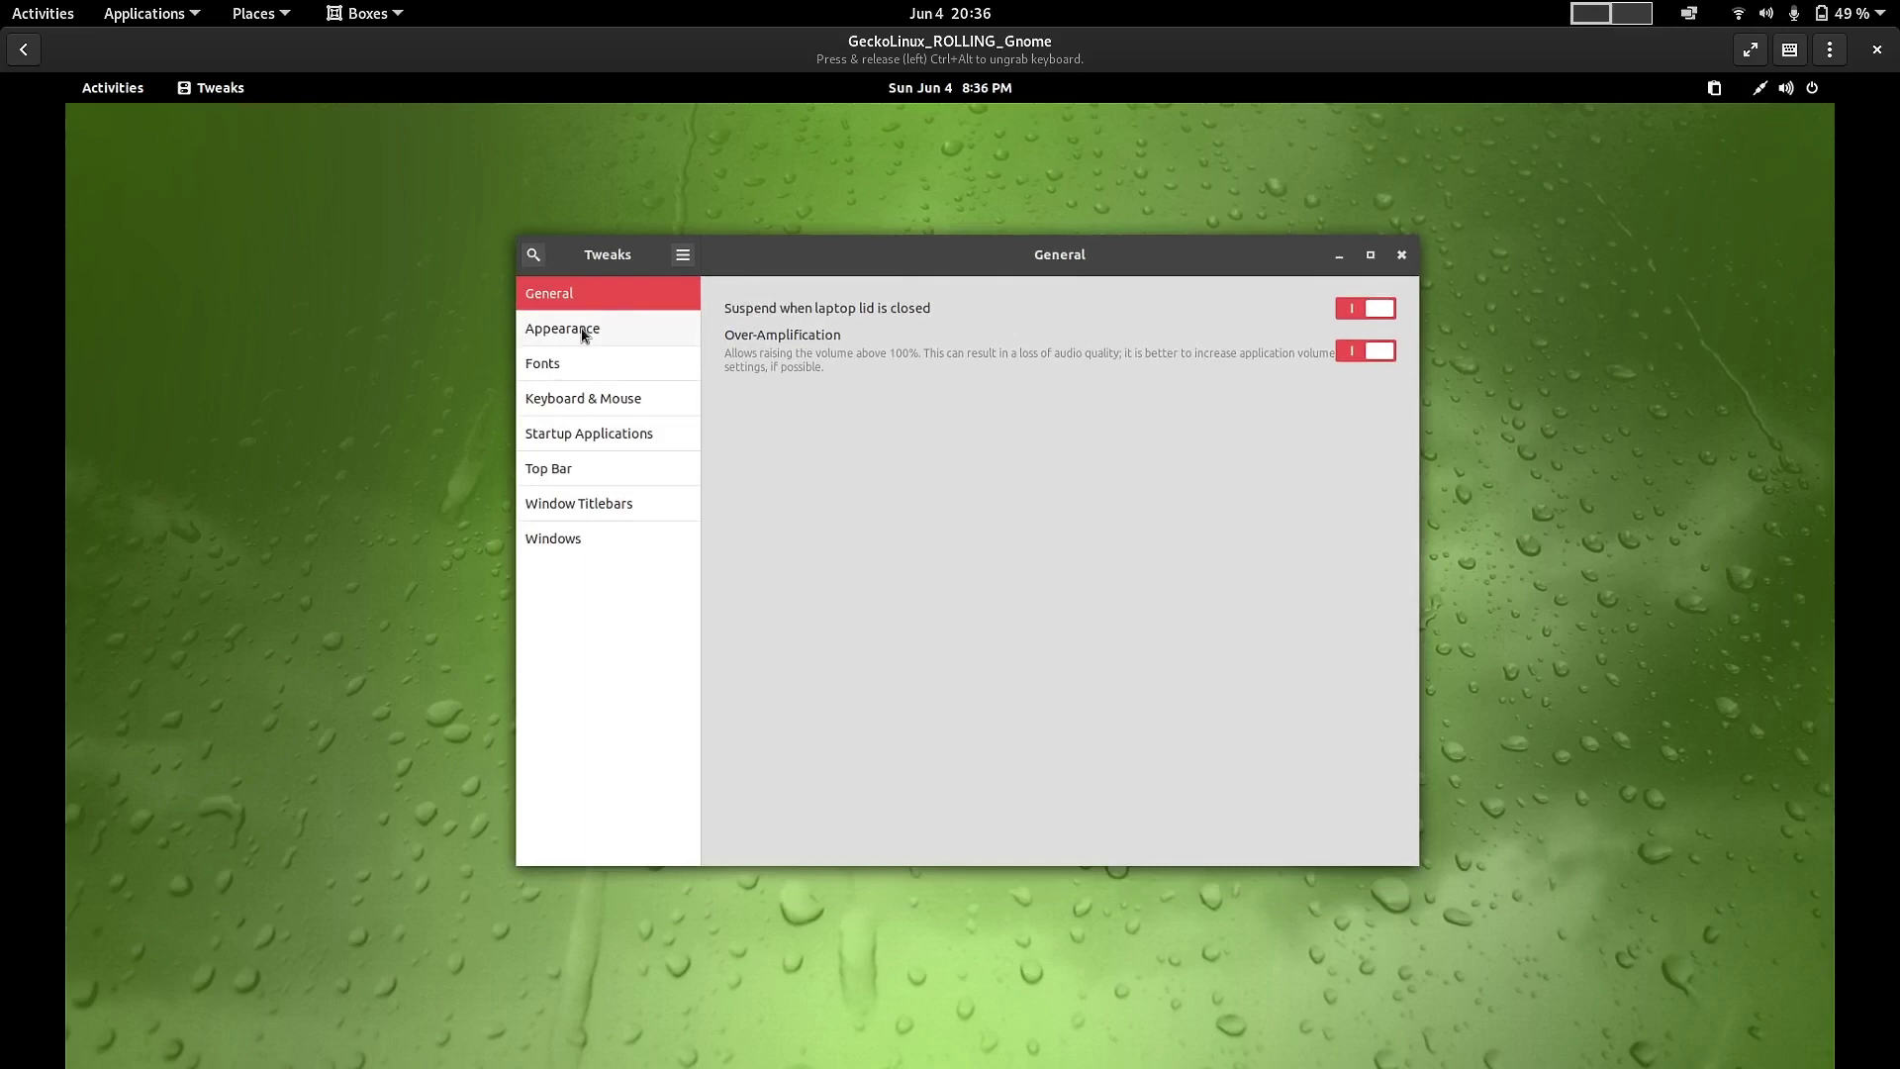
- Open the Appearance settings in Tweaks and examine the available cursor, icon and shell themes
click(584, 335)
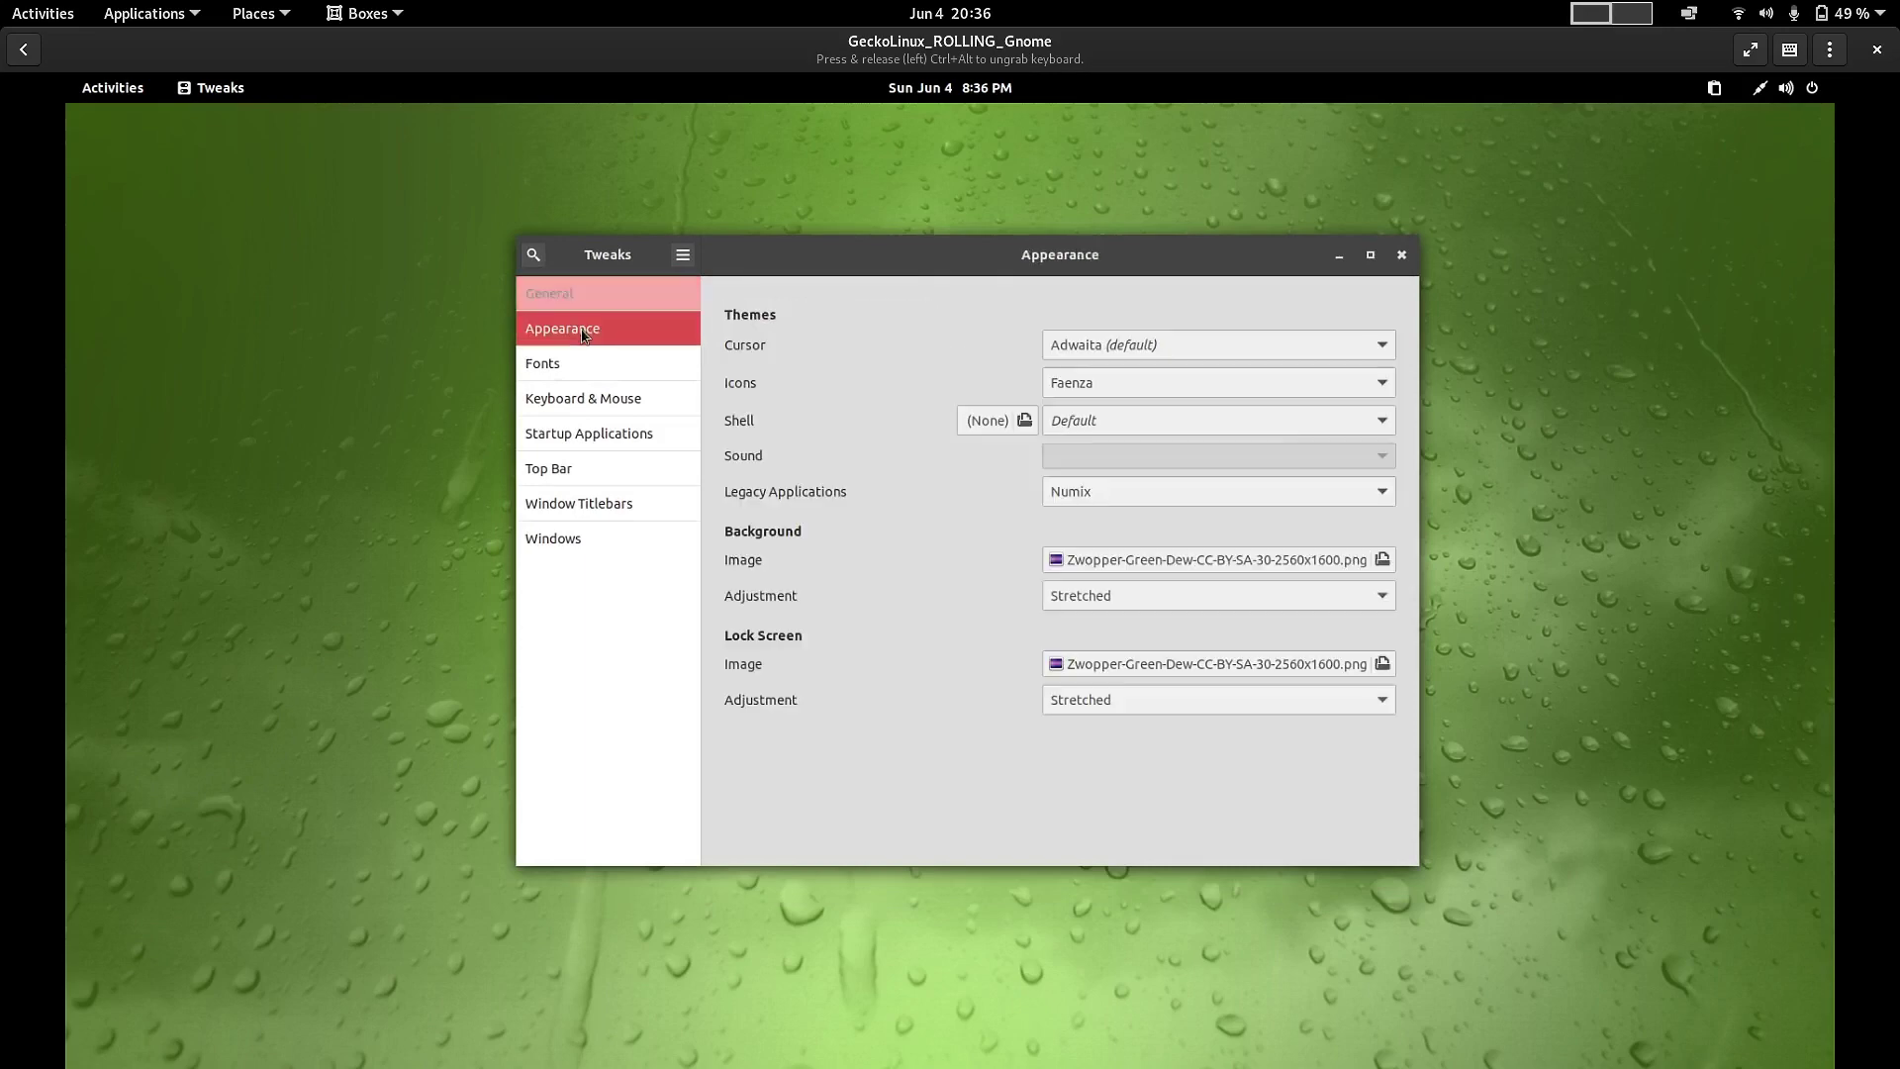
click(1178, 356)
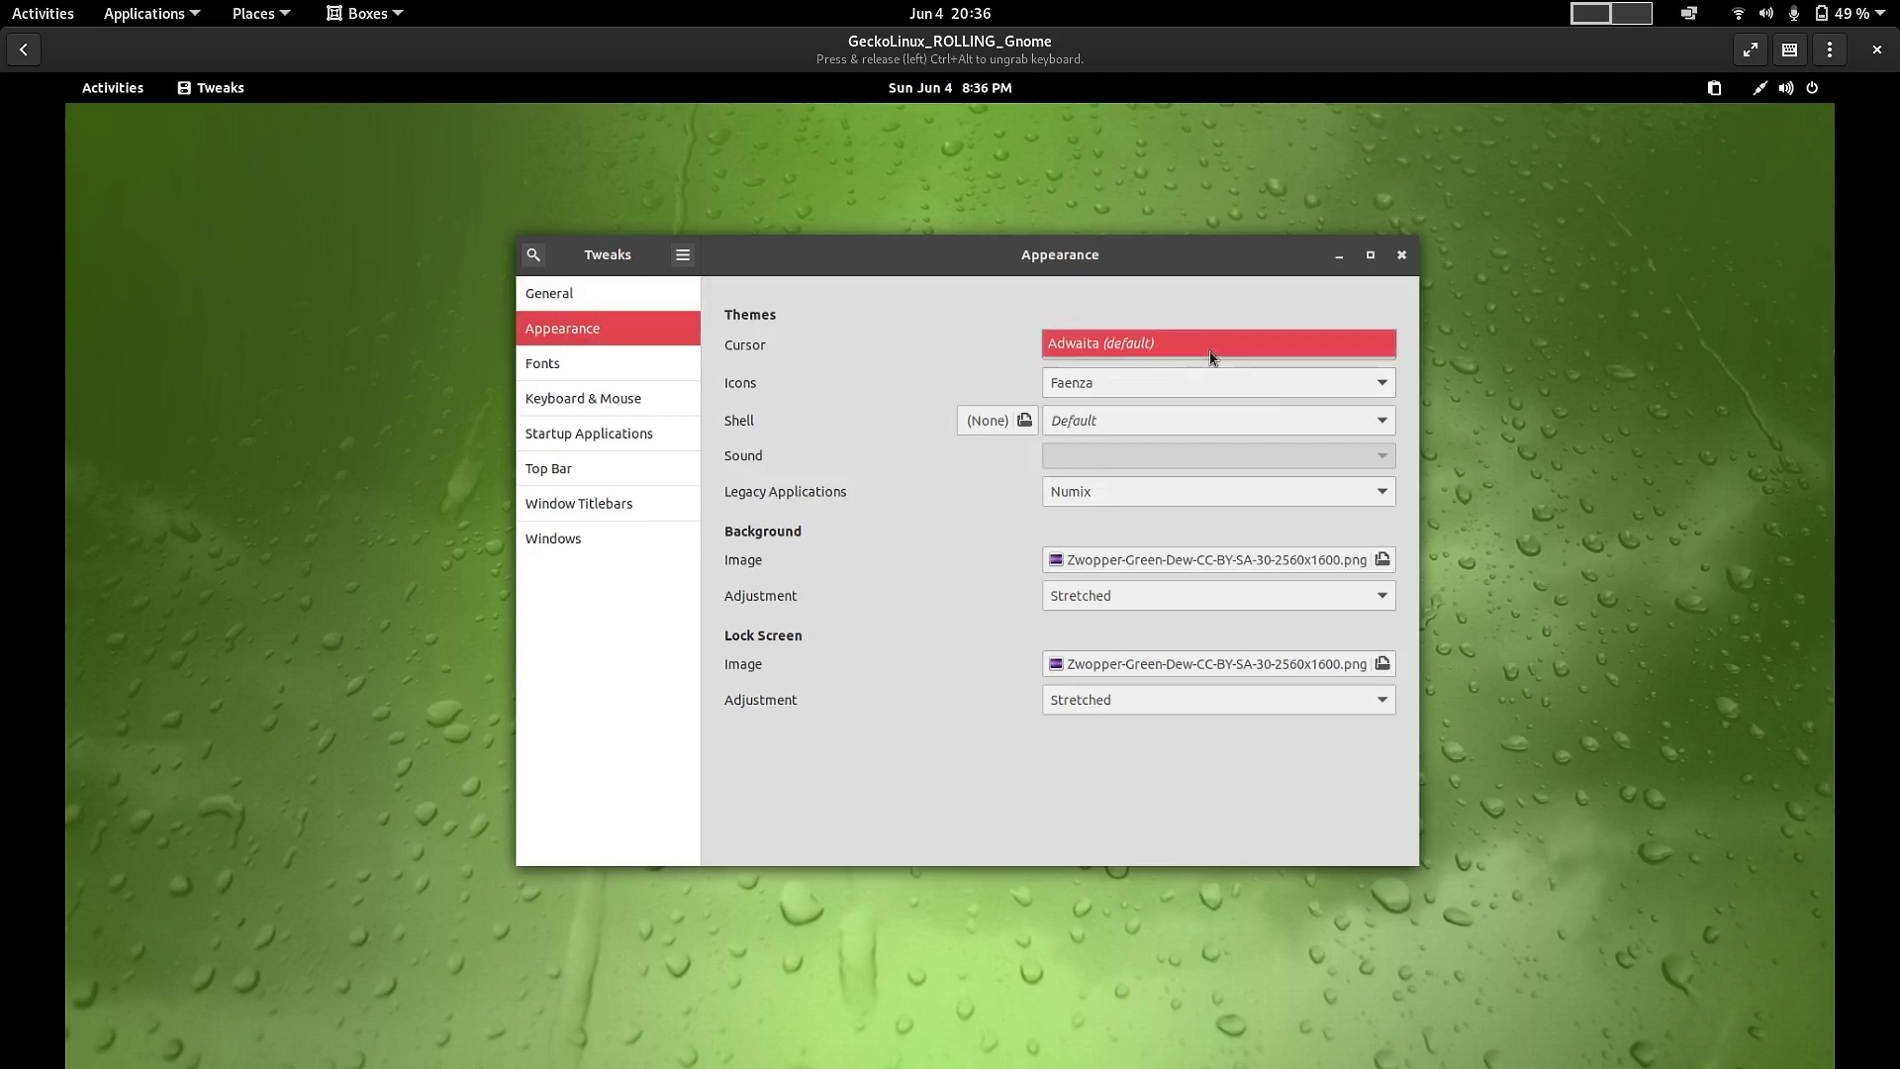
click(899, 362)
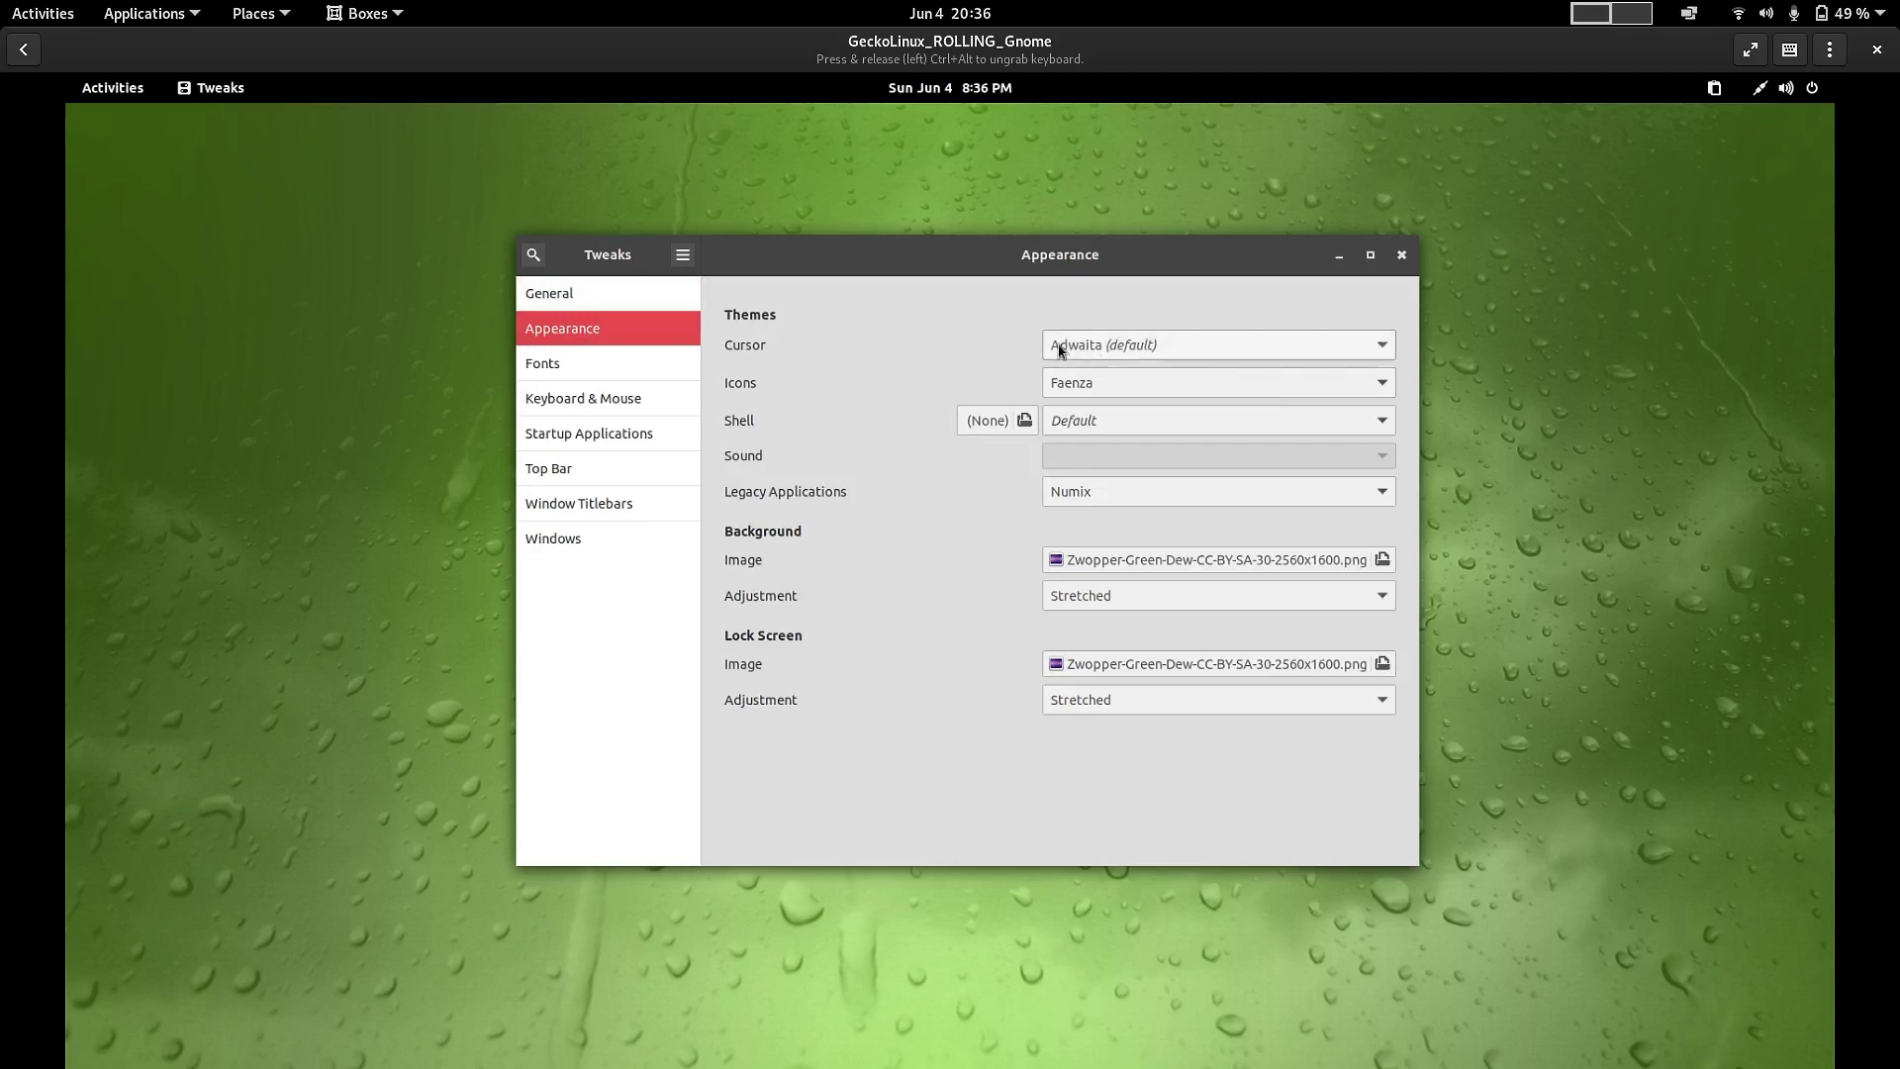
click(1080, 382)
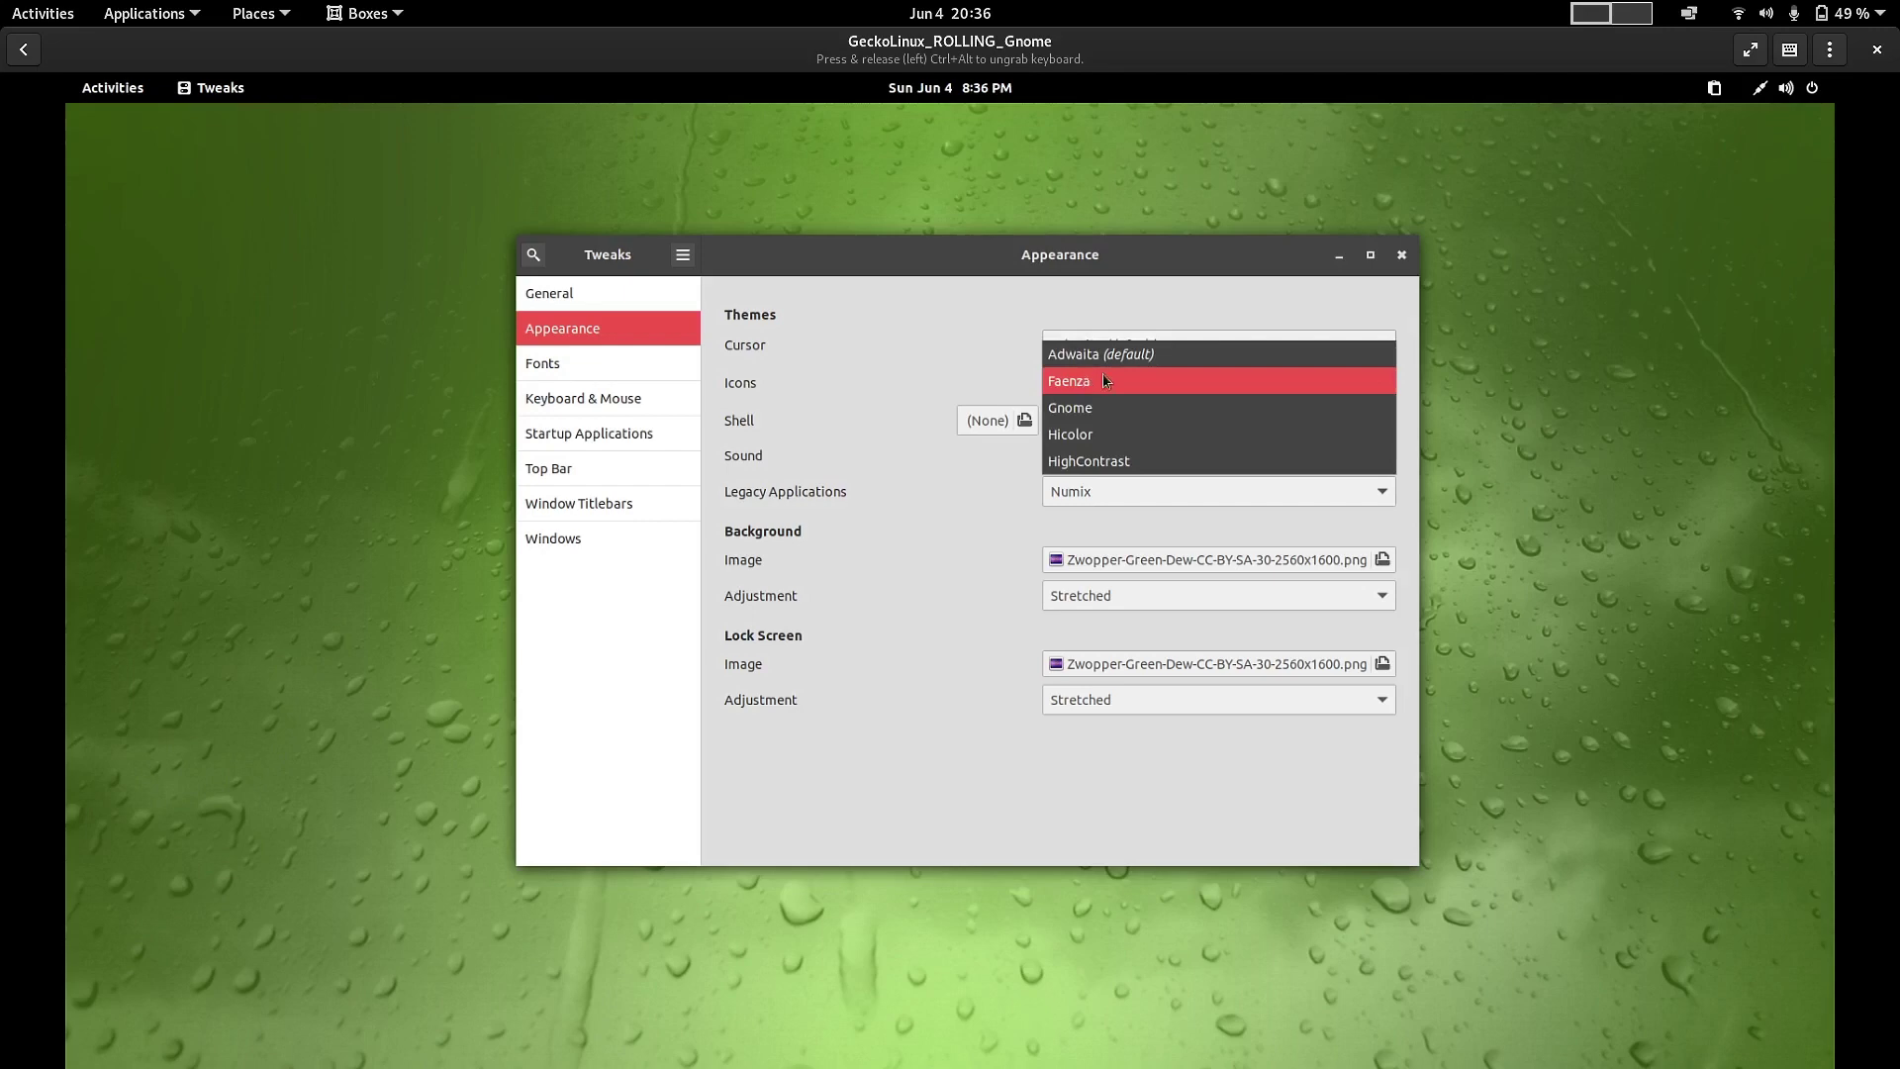
click(967, 340)
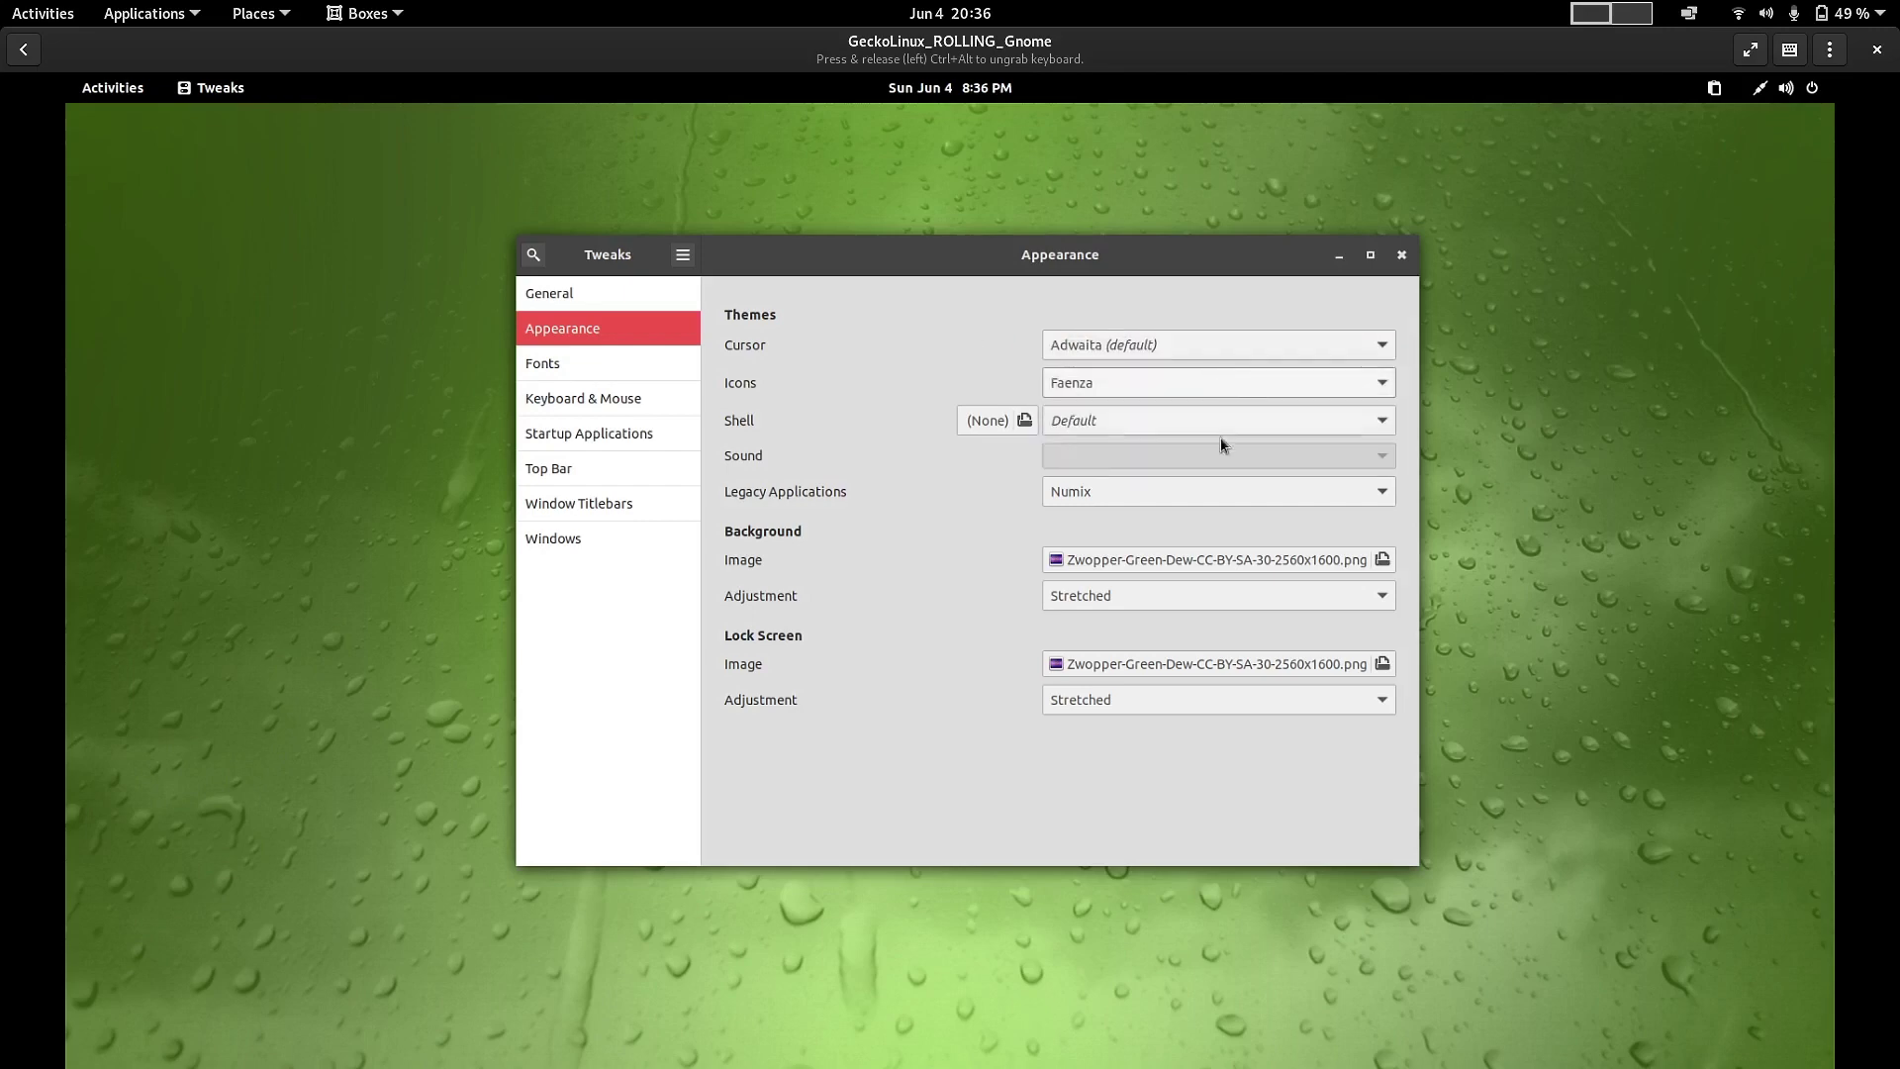
click(1118, 428)
click(1117, 427)
- Set the desktop background image to default-1600x1200.jpg from the /usr/share/wallpapers folder
click(1305, 569)
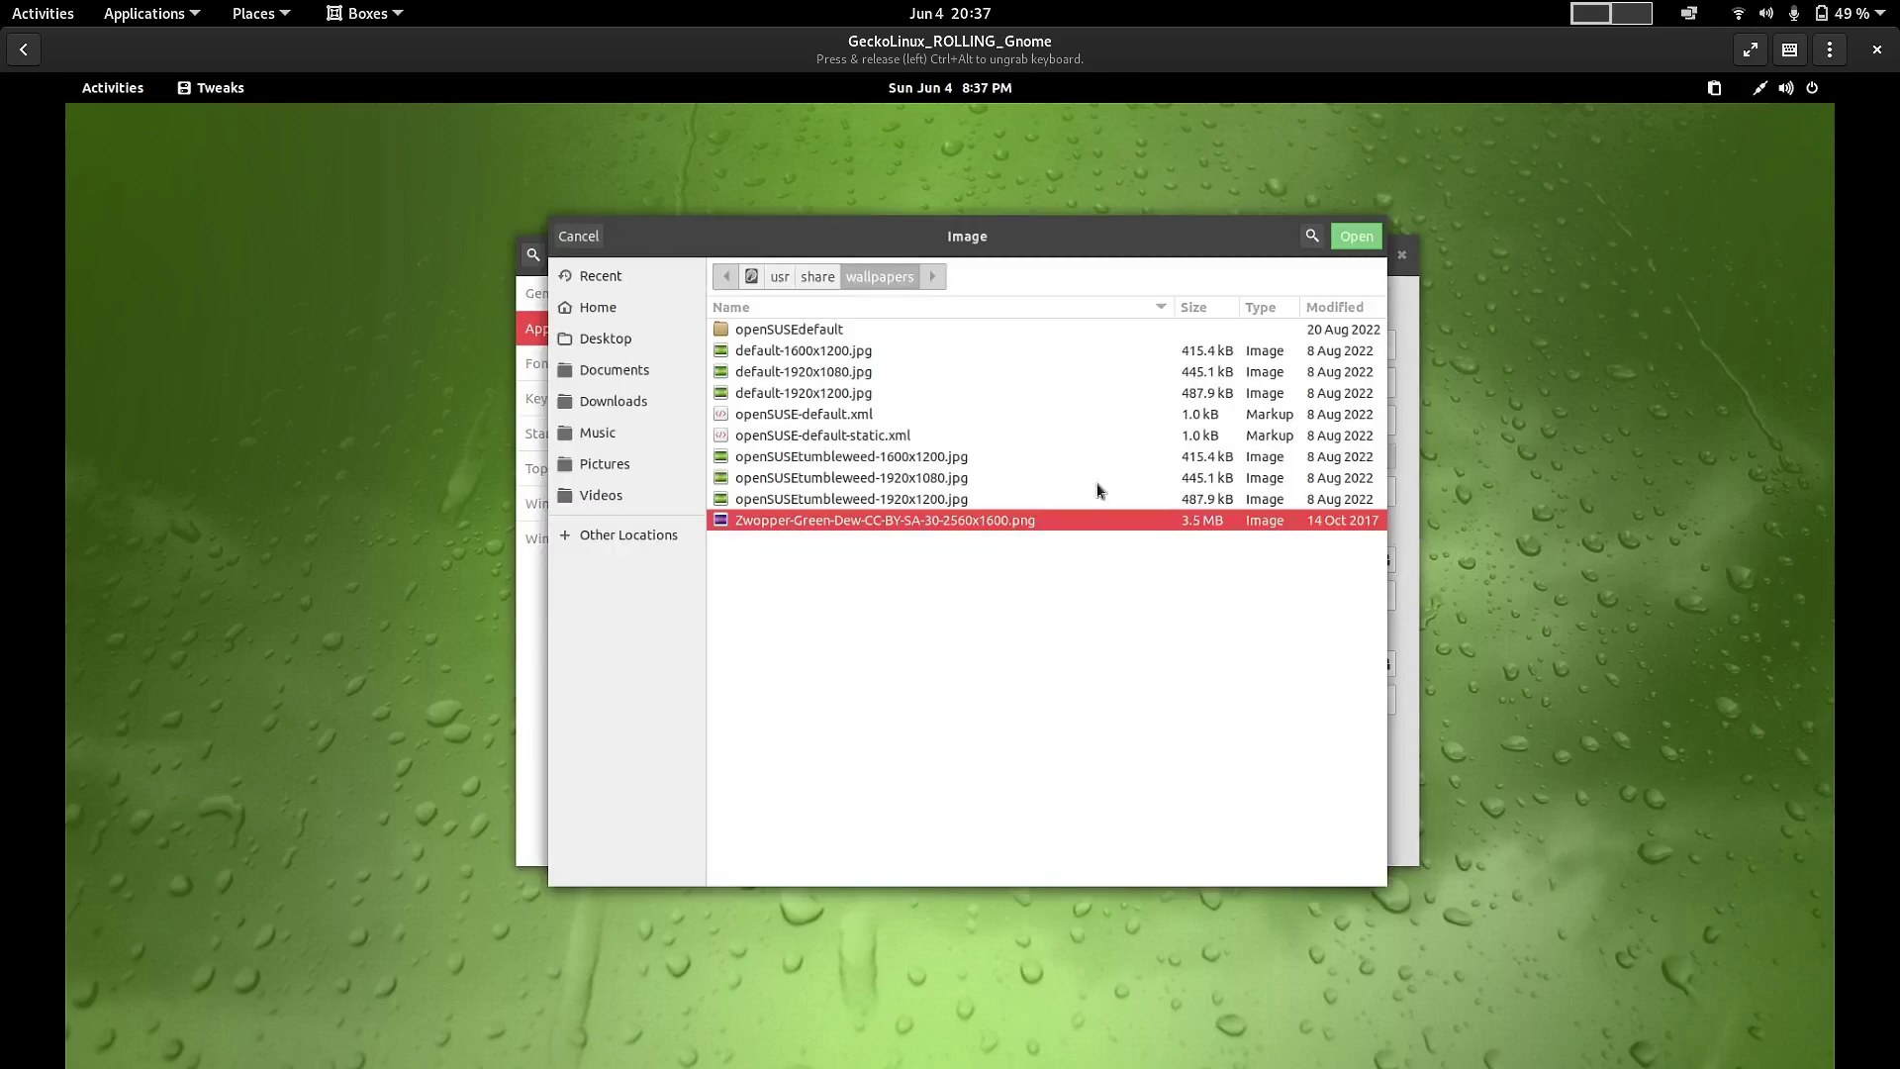
drag(1028, 250, 1186, 290)
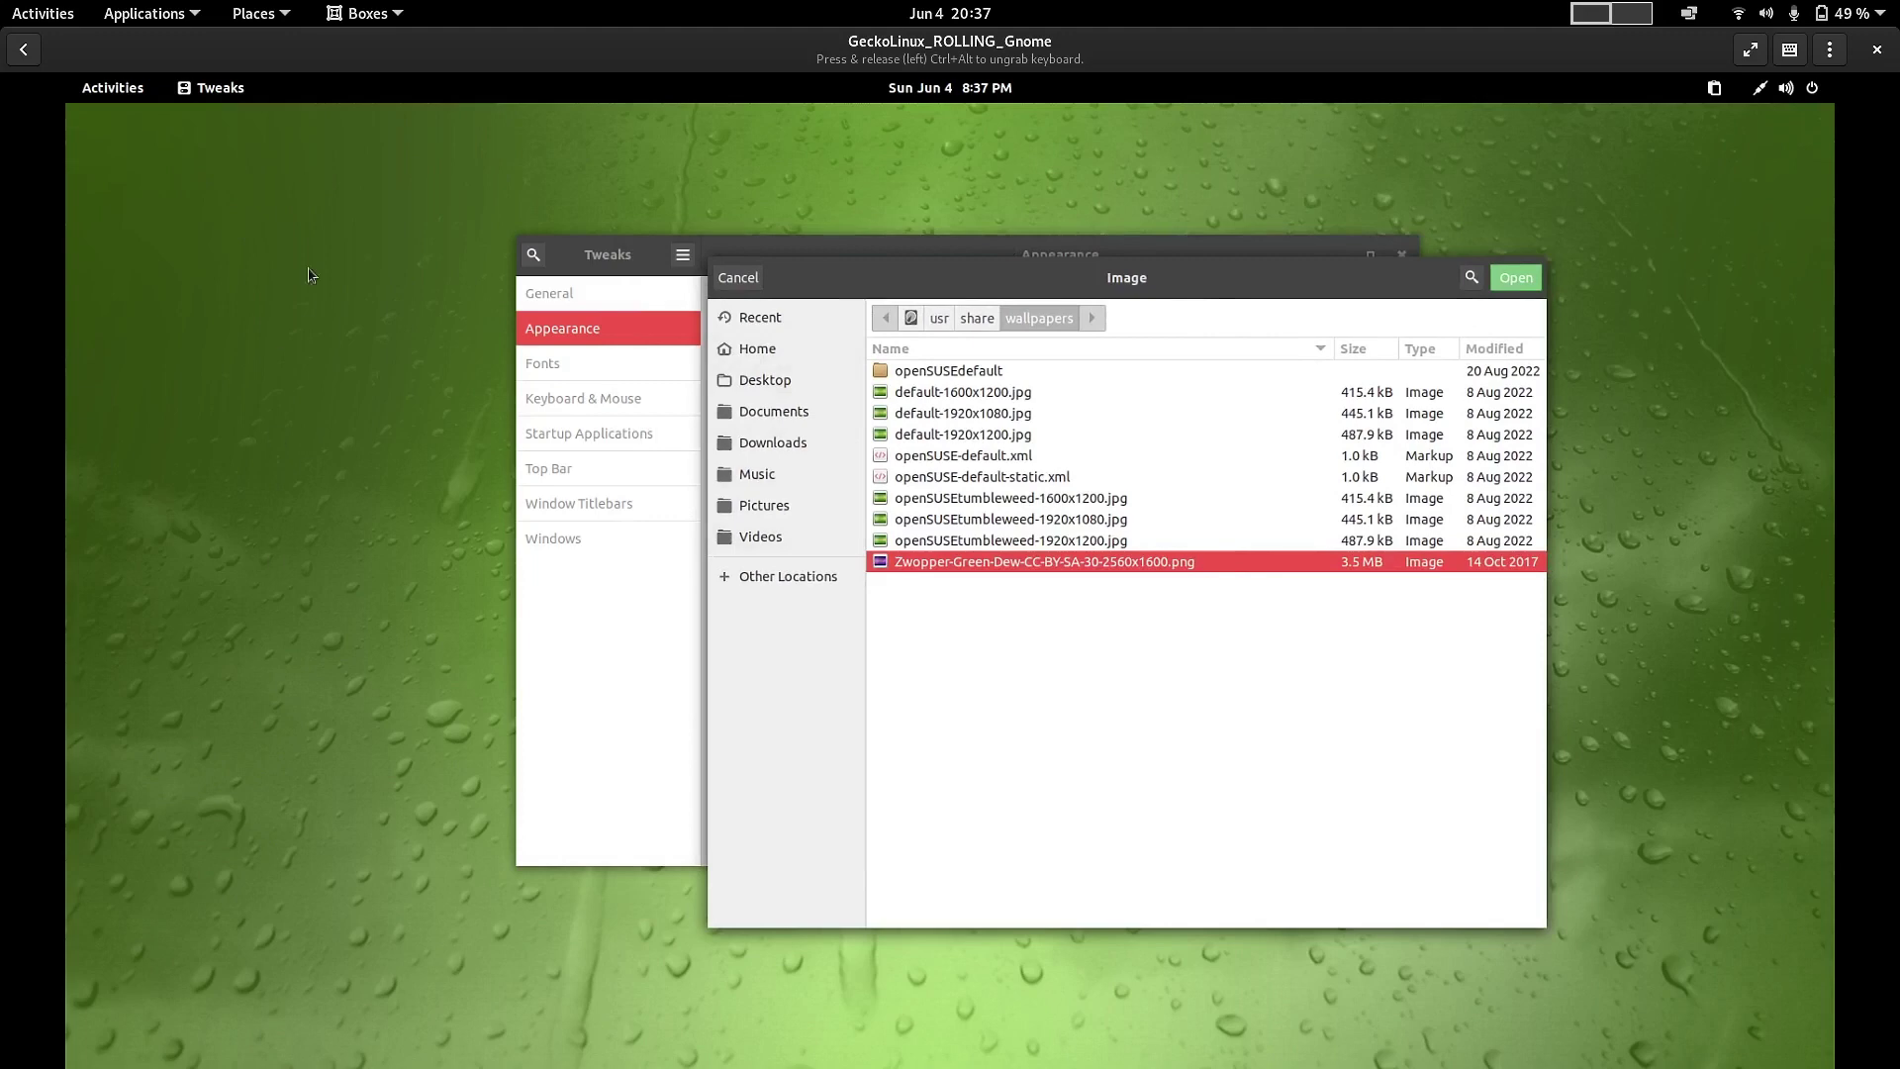
click(957, 396)
click(1516, 280)
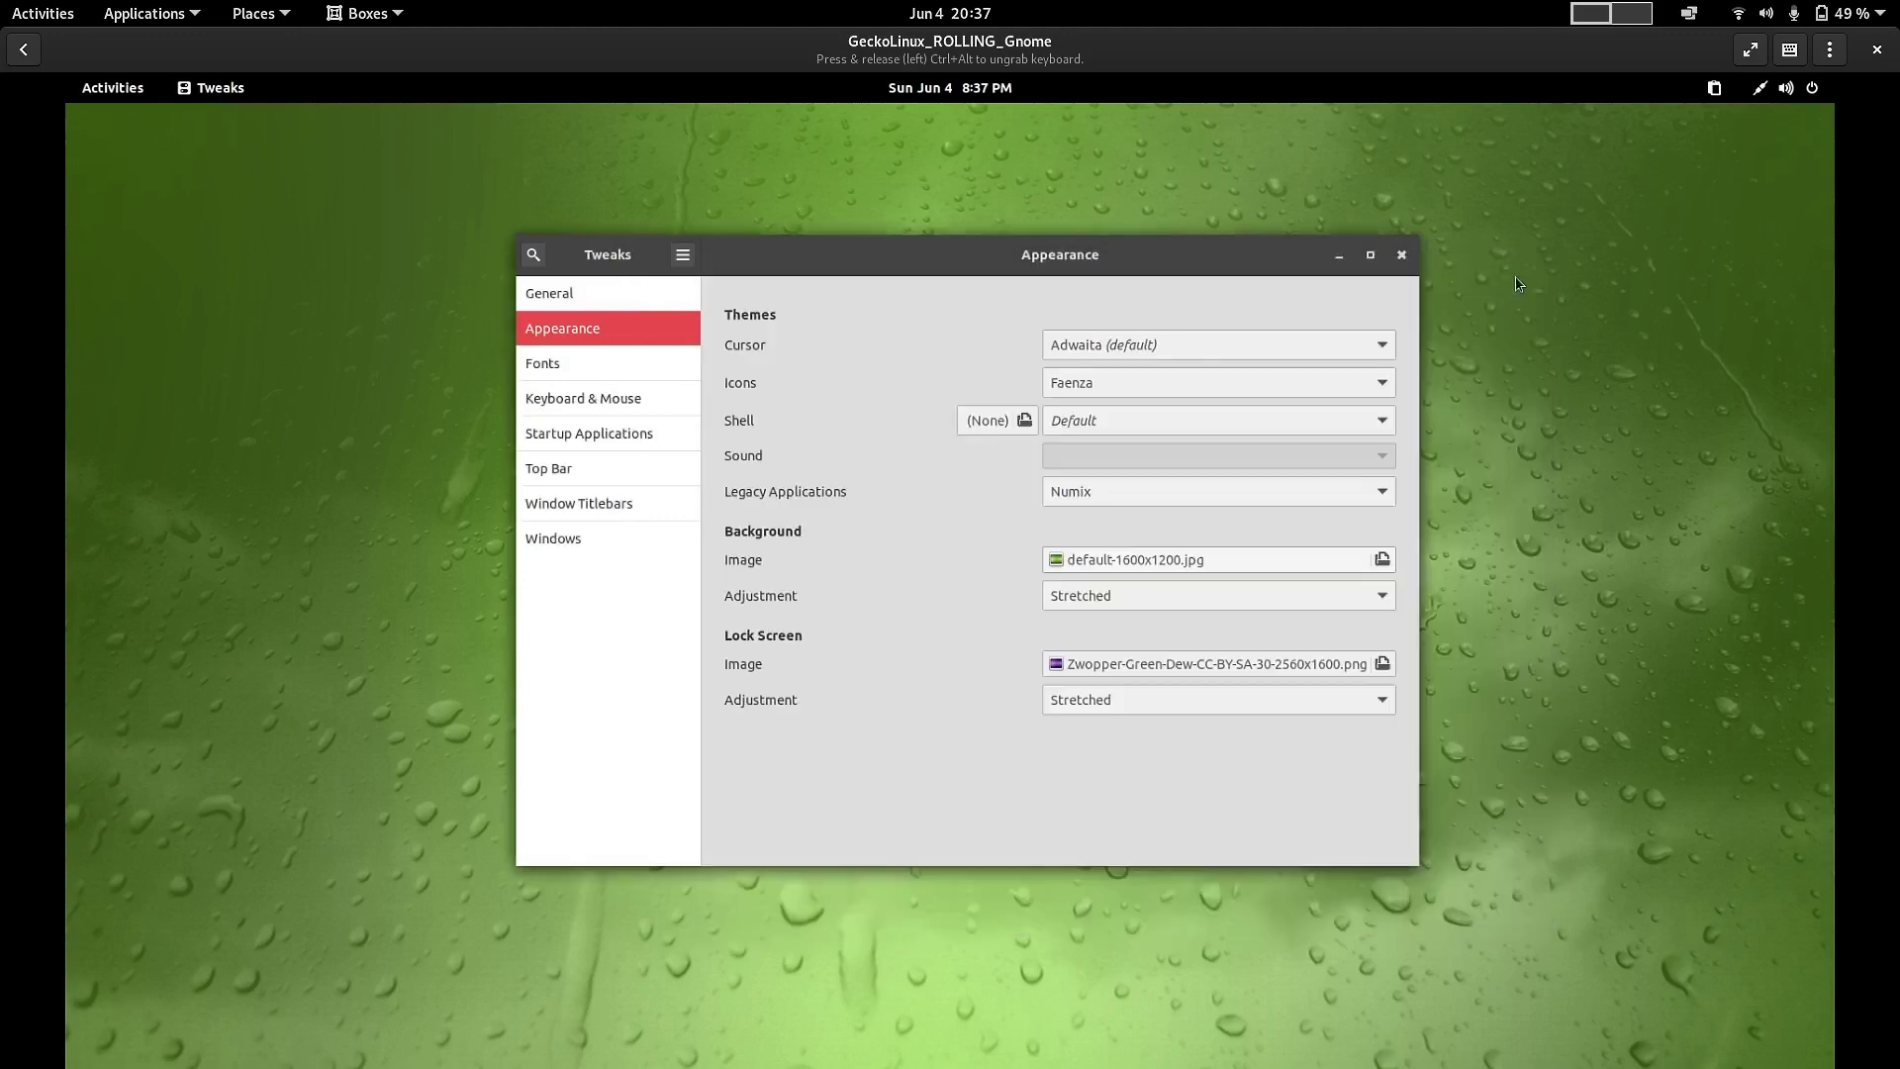
- Reposition the Tweaks window and set the desktop background image to default-1920x1200.jpg
drag(1257, 248, 1352, 234)
click(1306, 544)
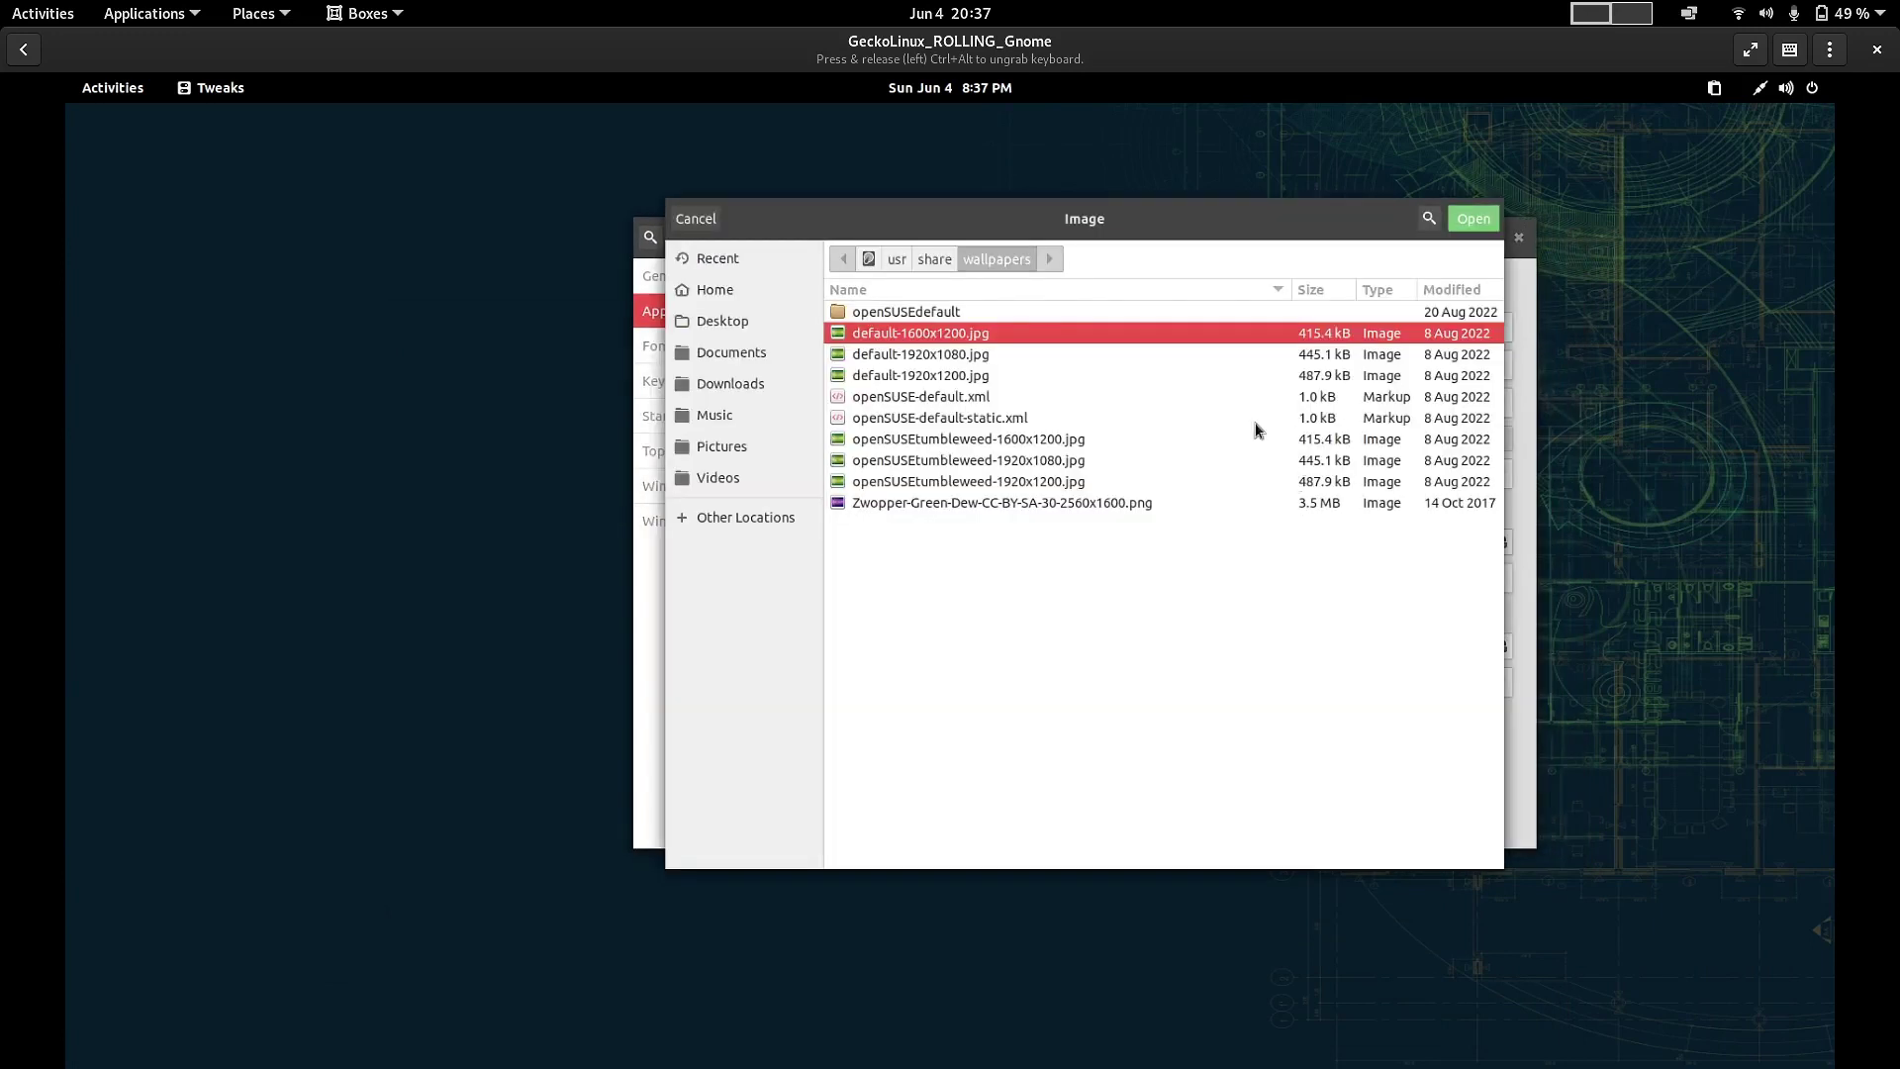
click(953, 378)
click(1470, 220)
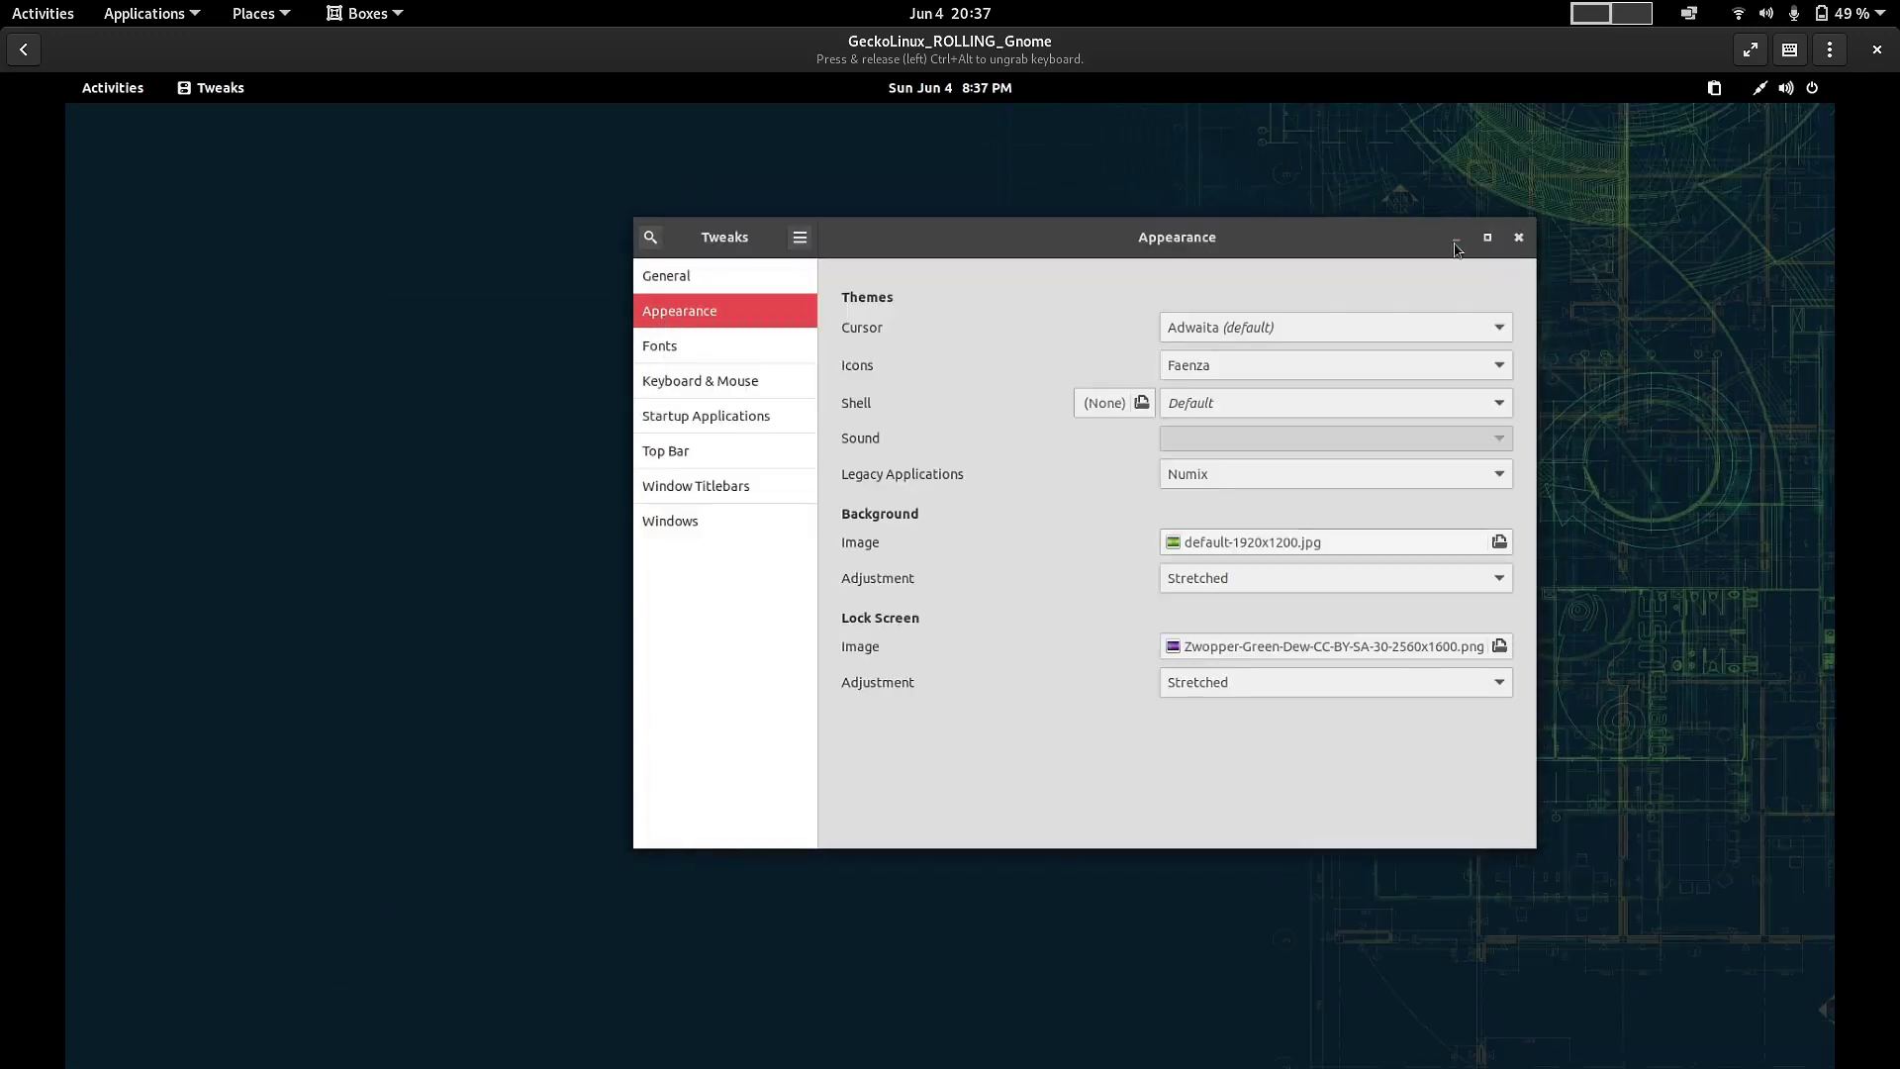
- Set the desktop background image to openSUSEtumbleweed-1600x1200.jpg
click(1279, 546)
click(941, 442)
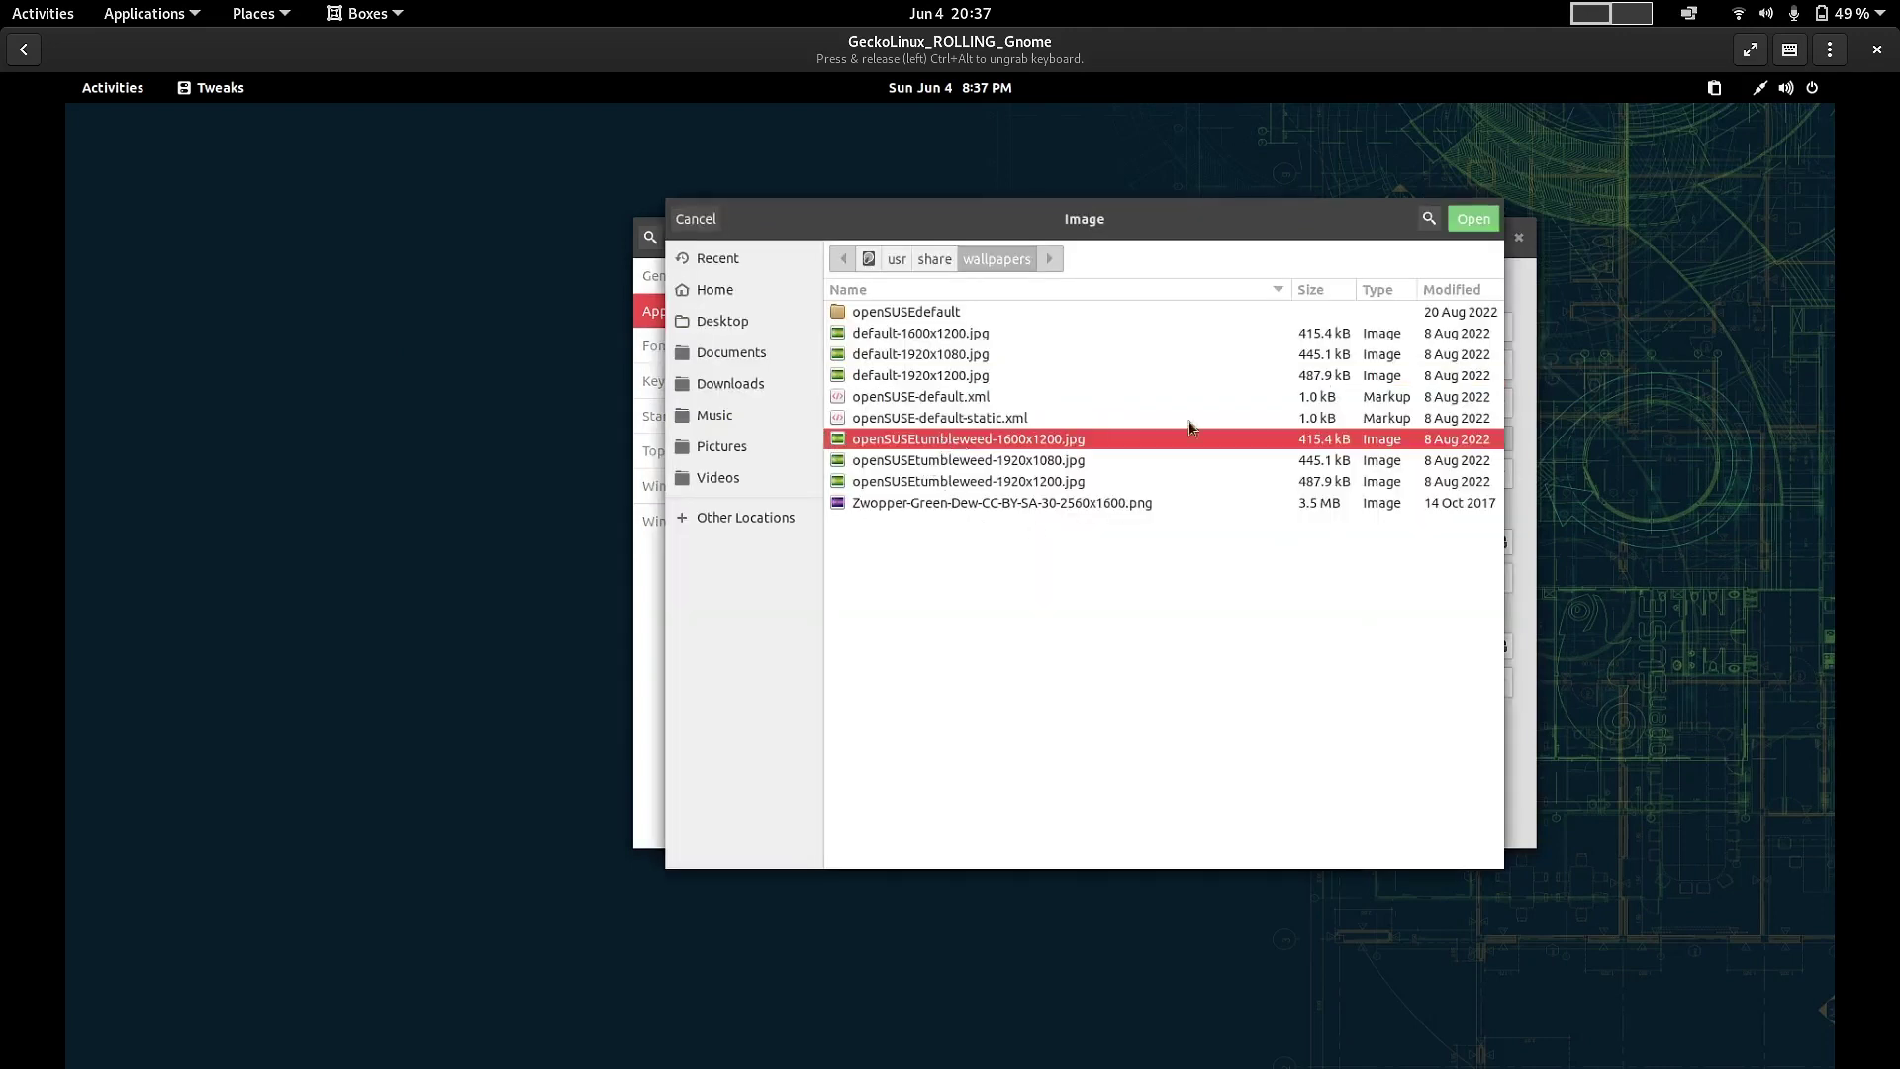
click(1469, 220)
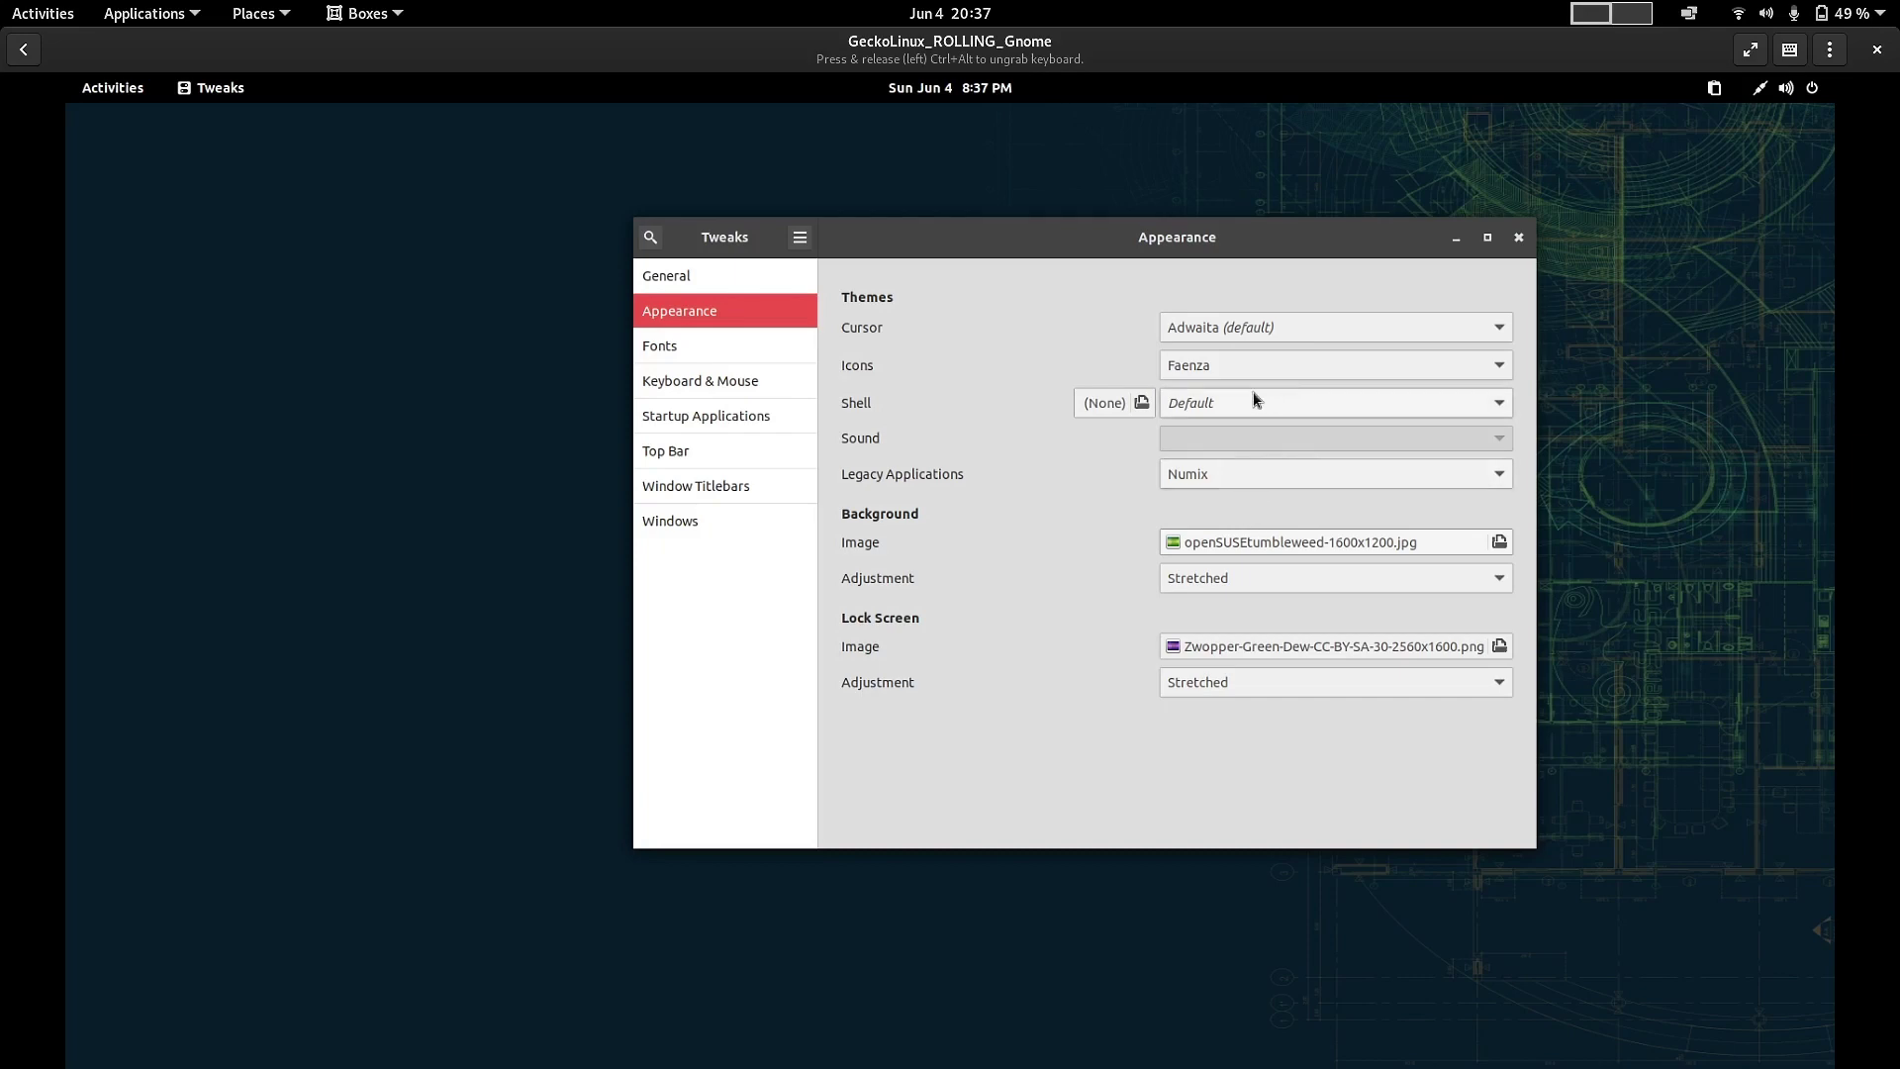
- Set the desktop background image back to Zwopper-Green-Dew-CC-BY-SA-30-2560x1600.png
click(1260, 541)
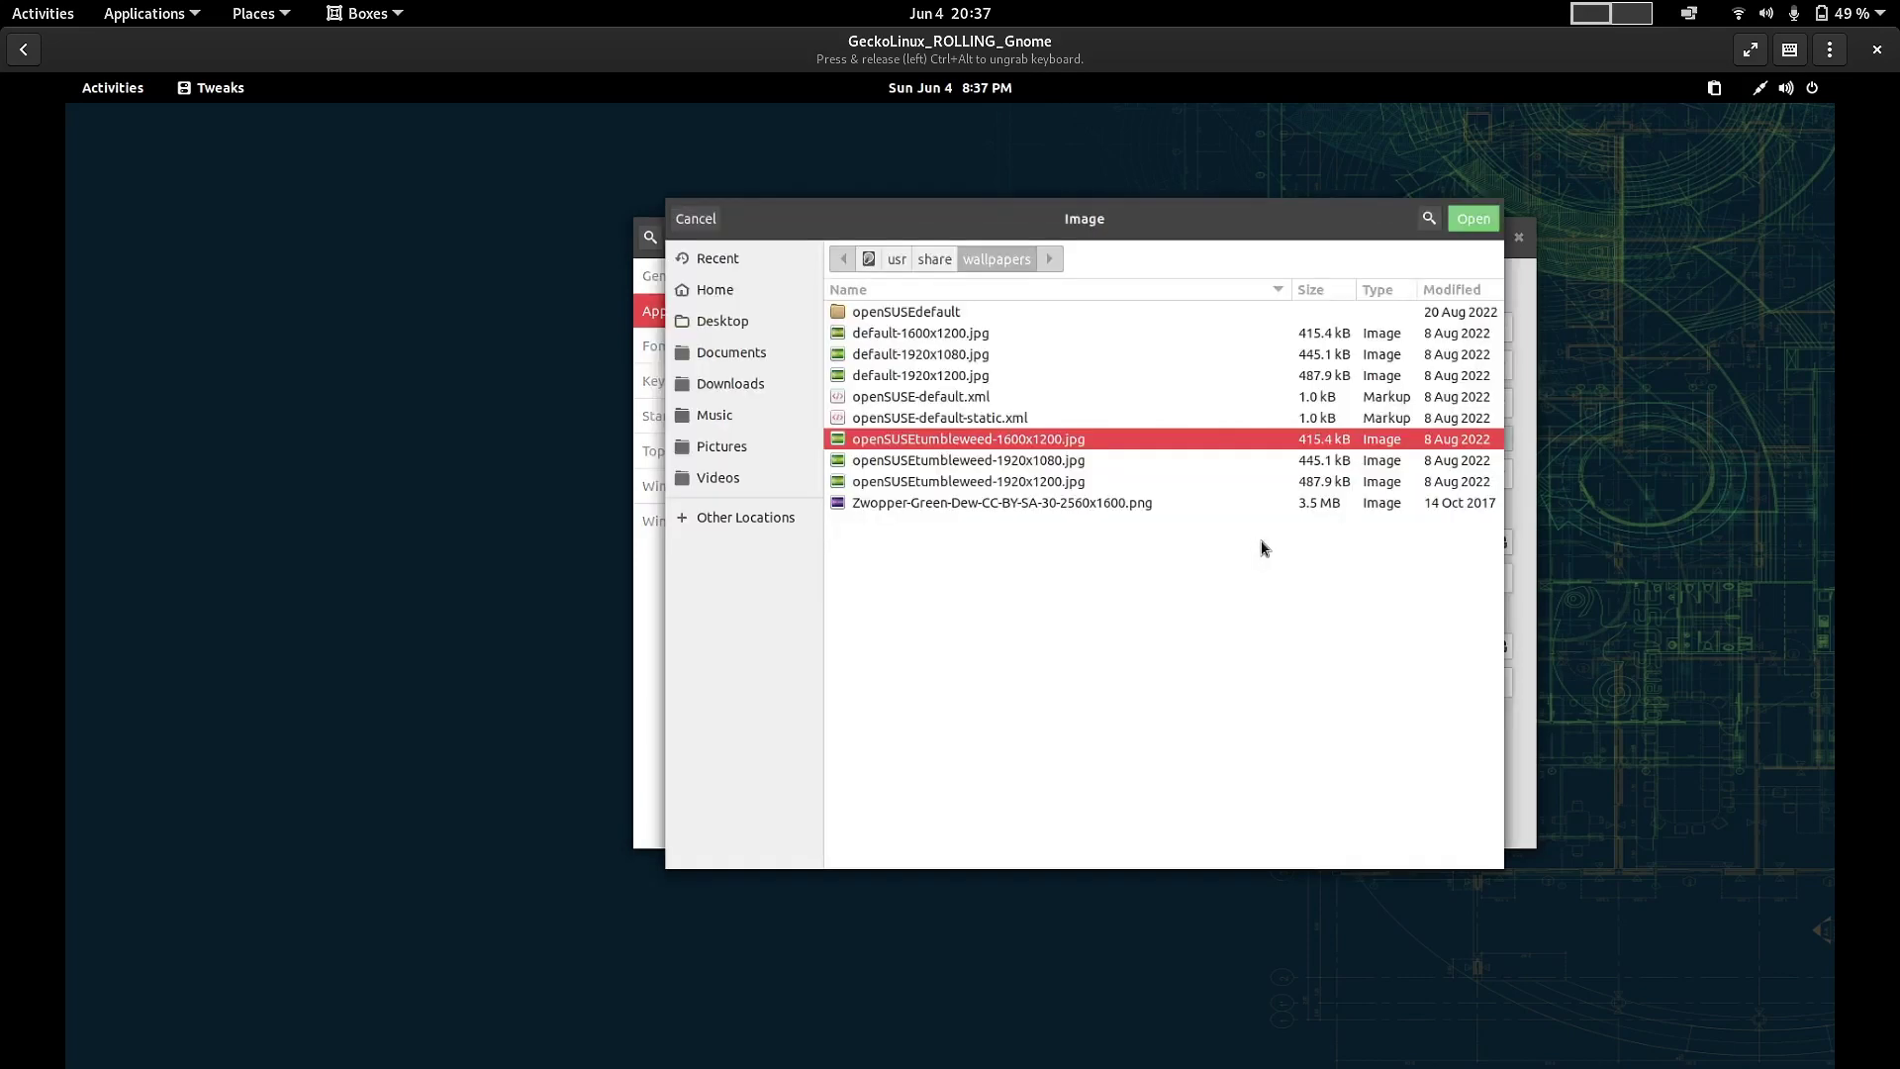
click(1026, 503)
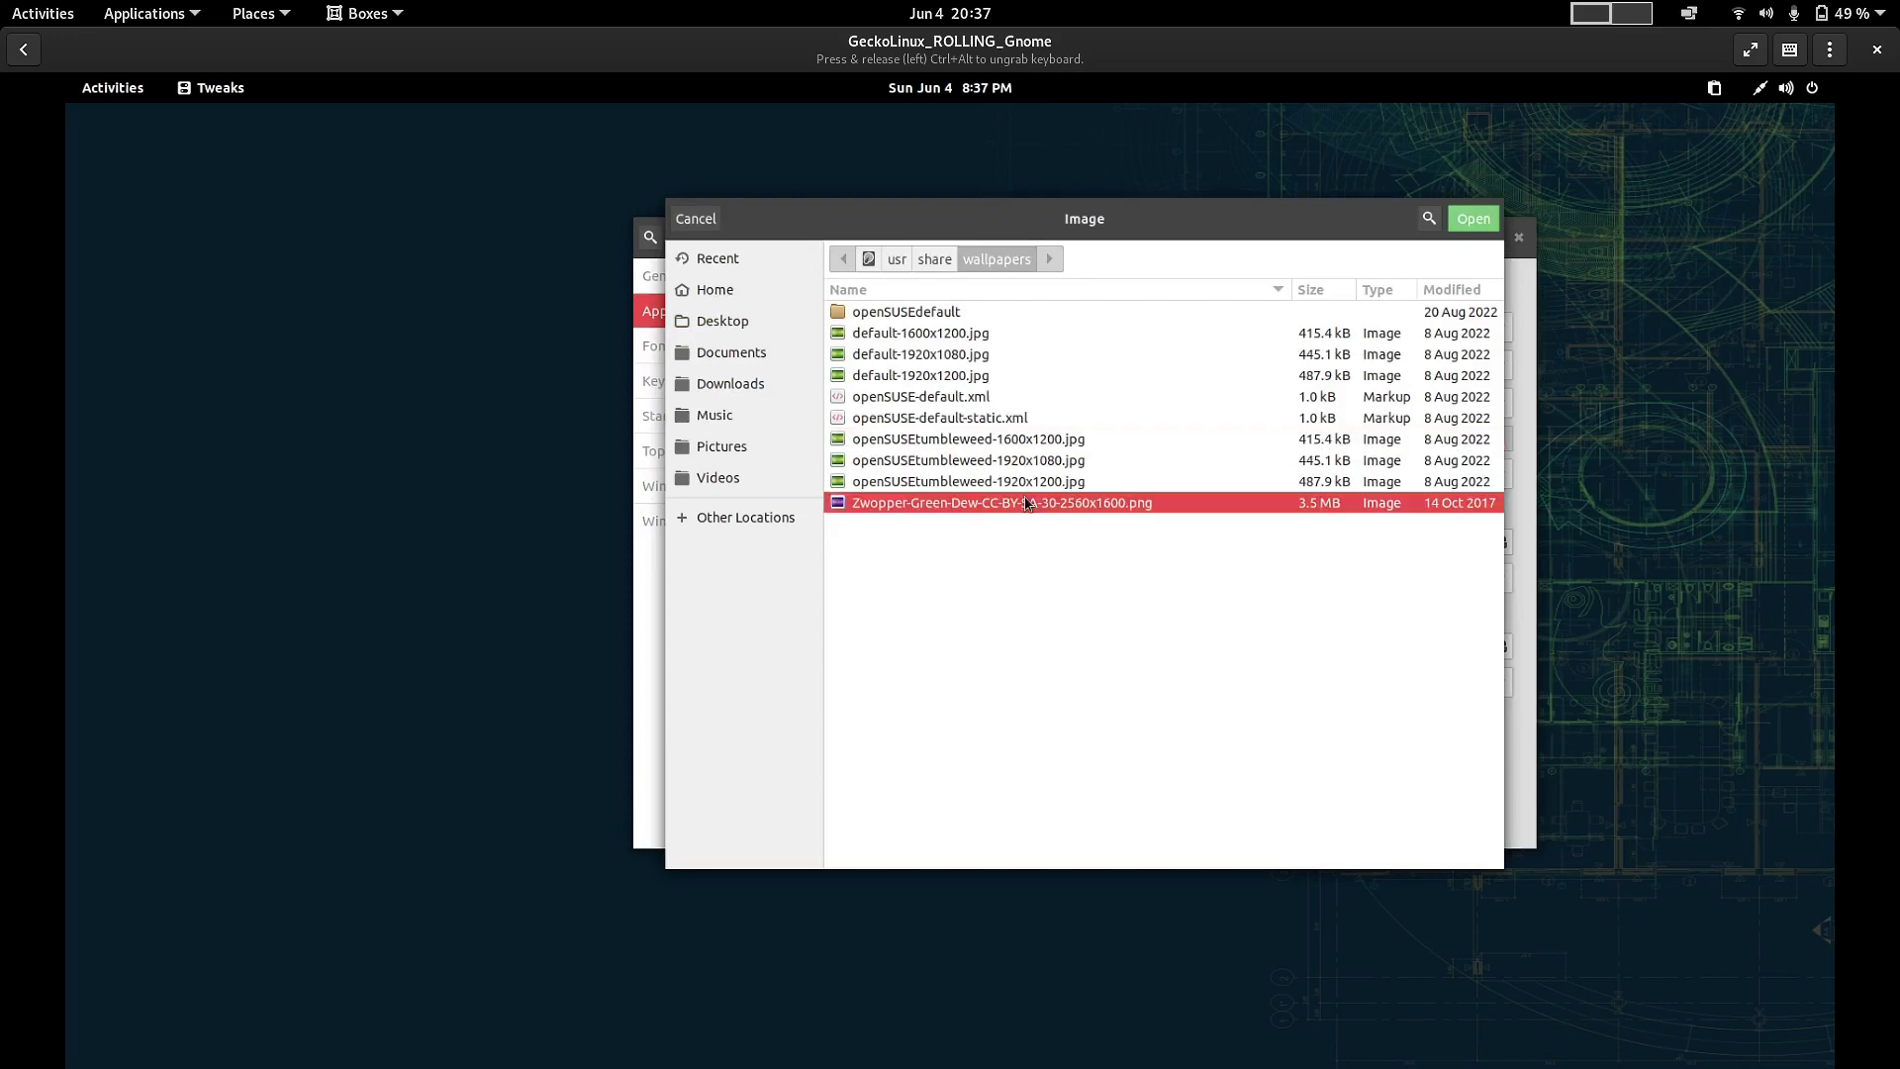
click(1456, 218)
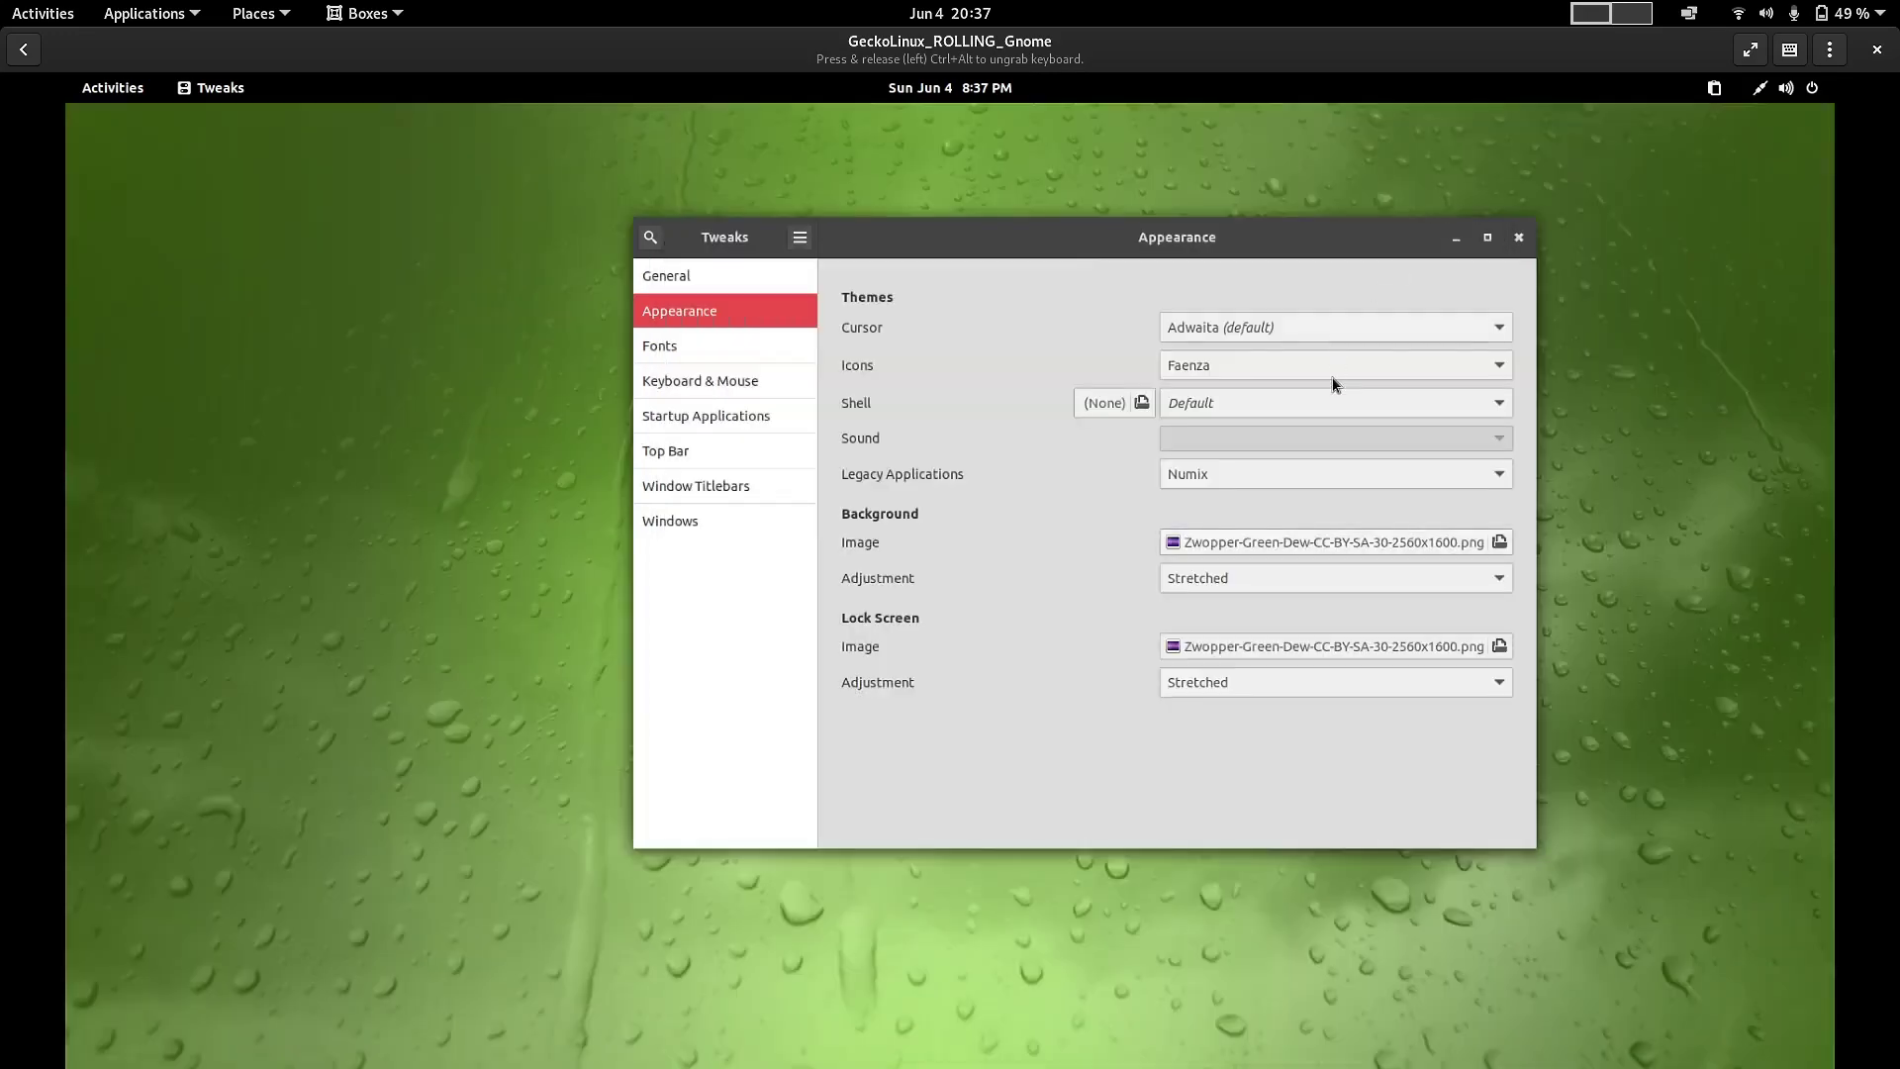
- Set the Legacy Applications theme to Adwaita (default), check the application grid and return to the Tweaks window
click(1227, 473)
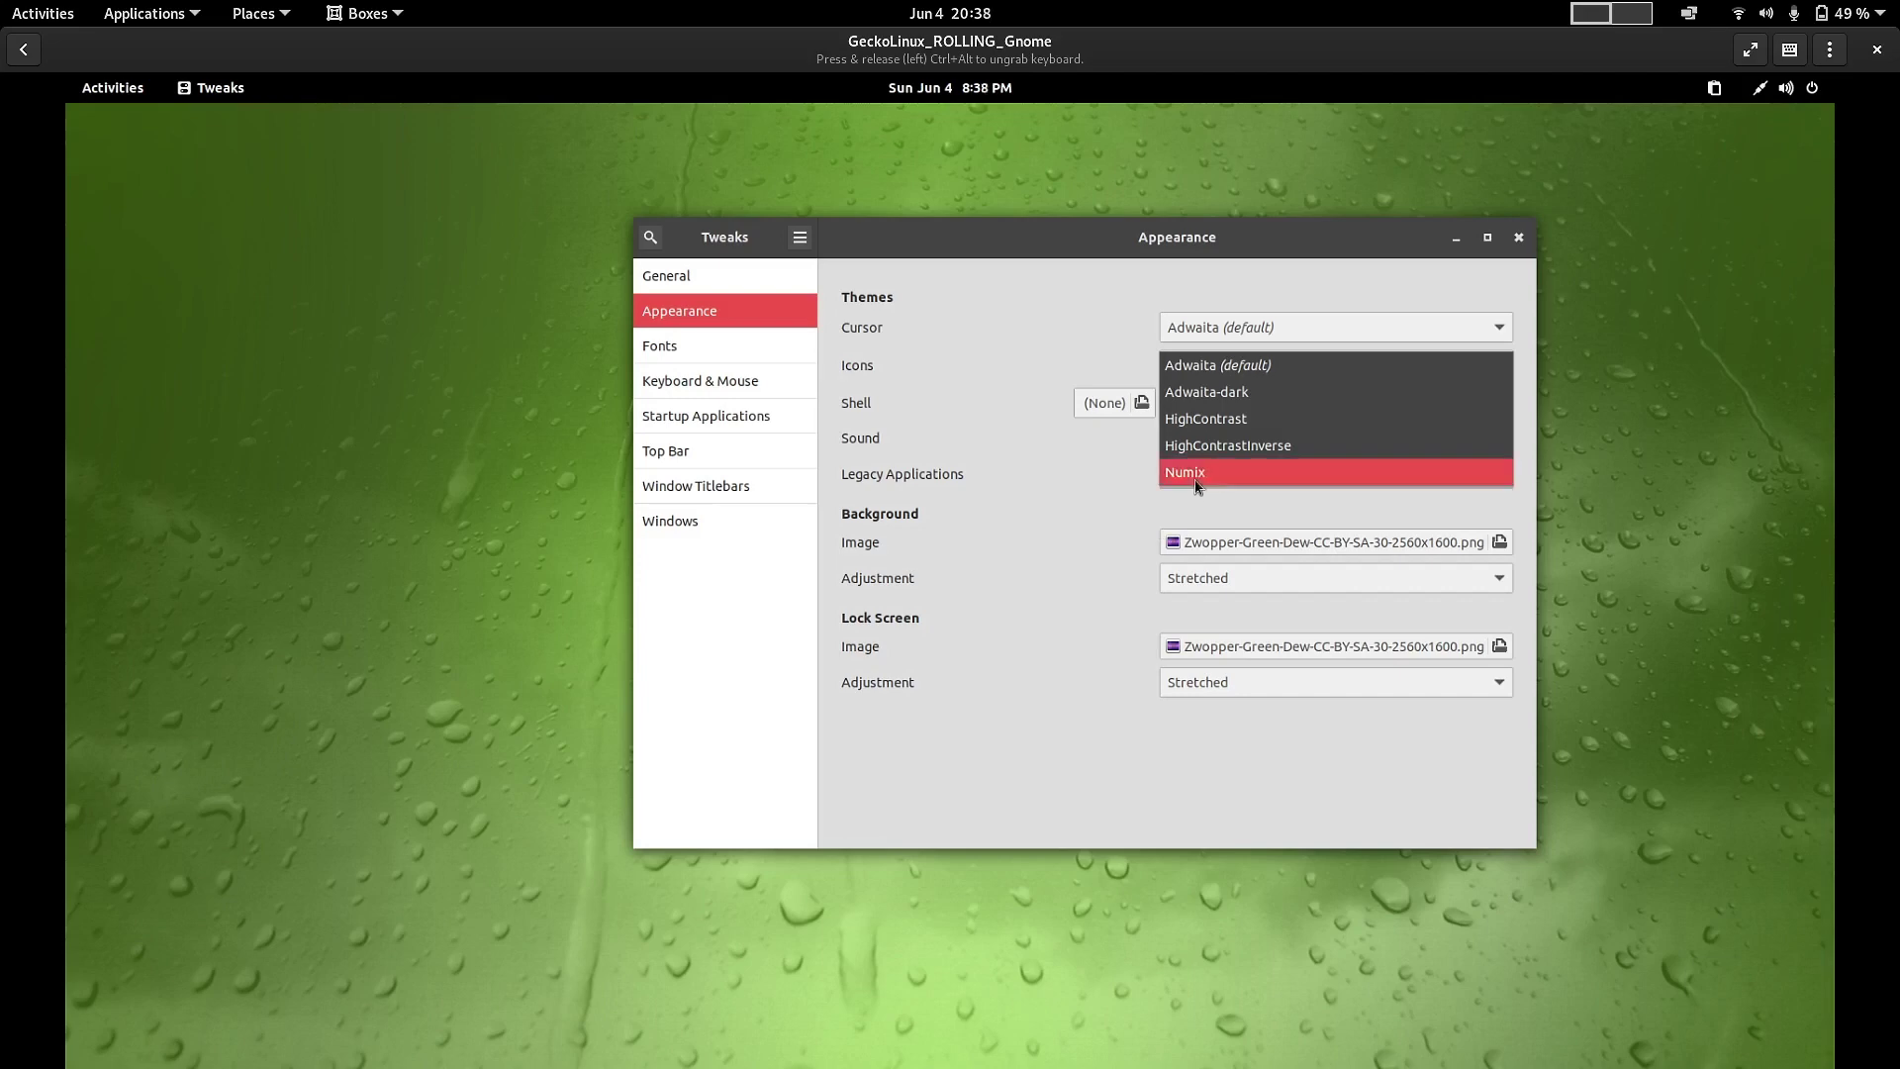
click(1260, 365)
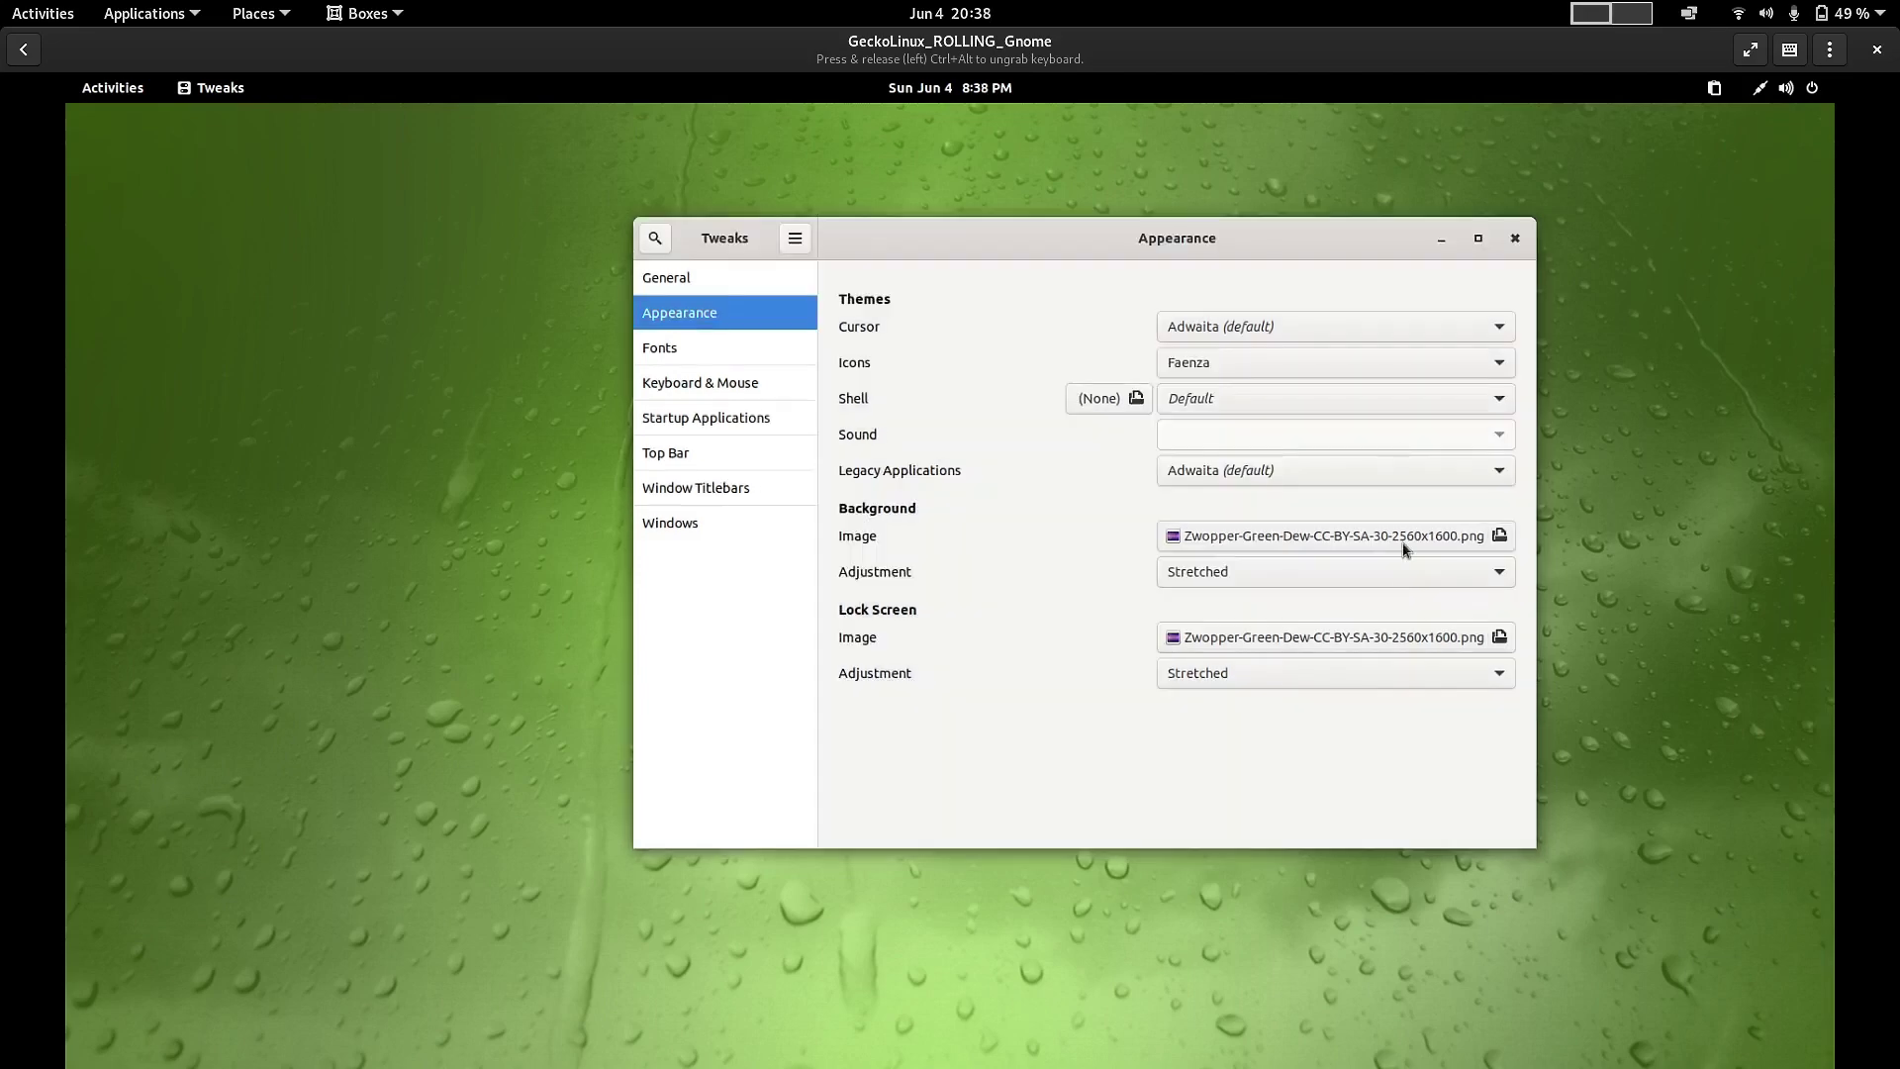
click(94, 87)
click(1108, 1019)
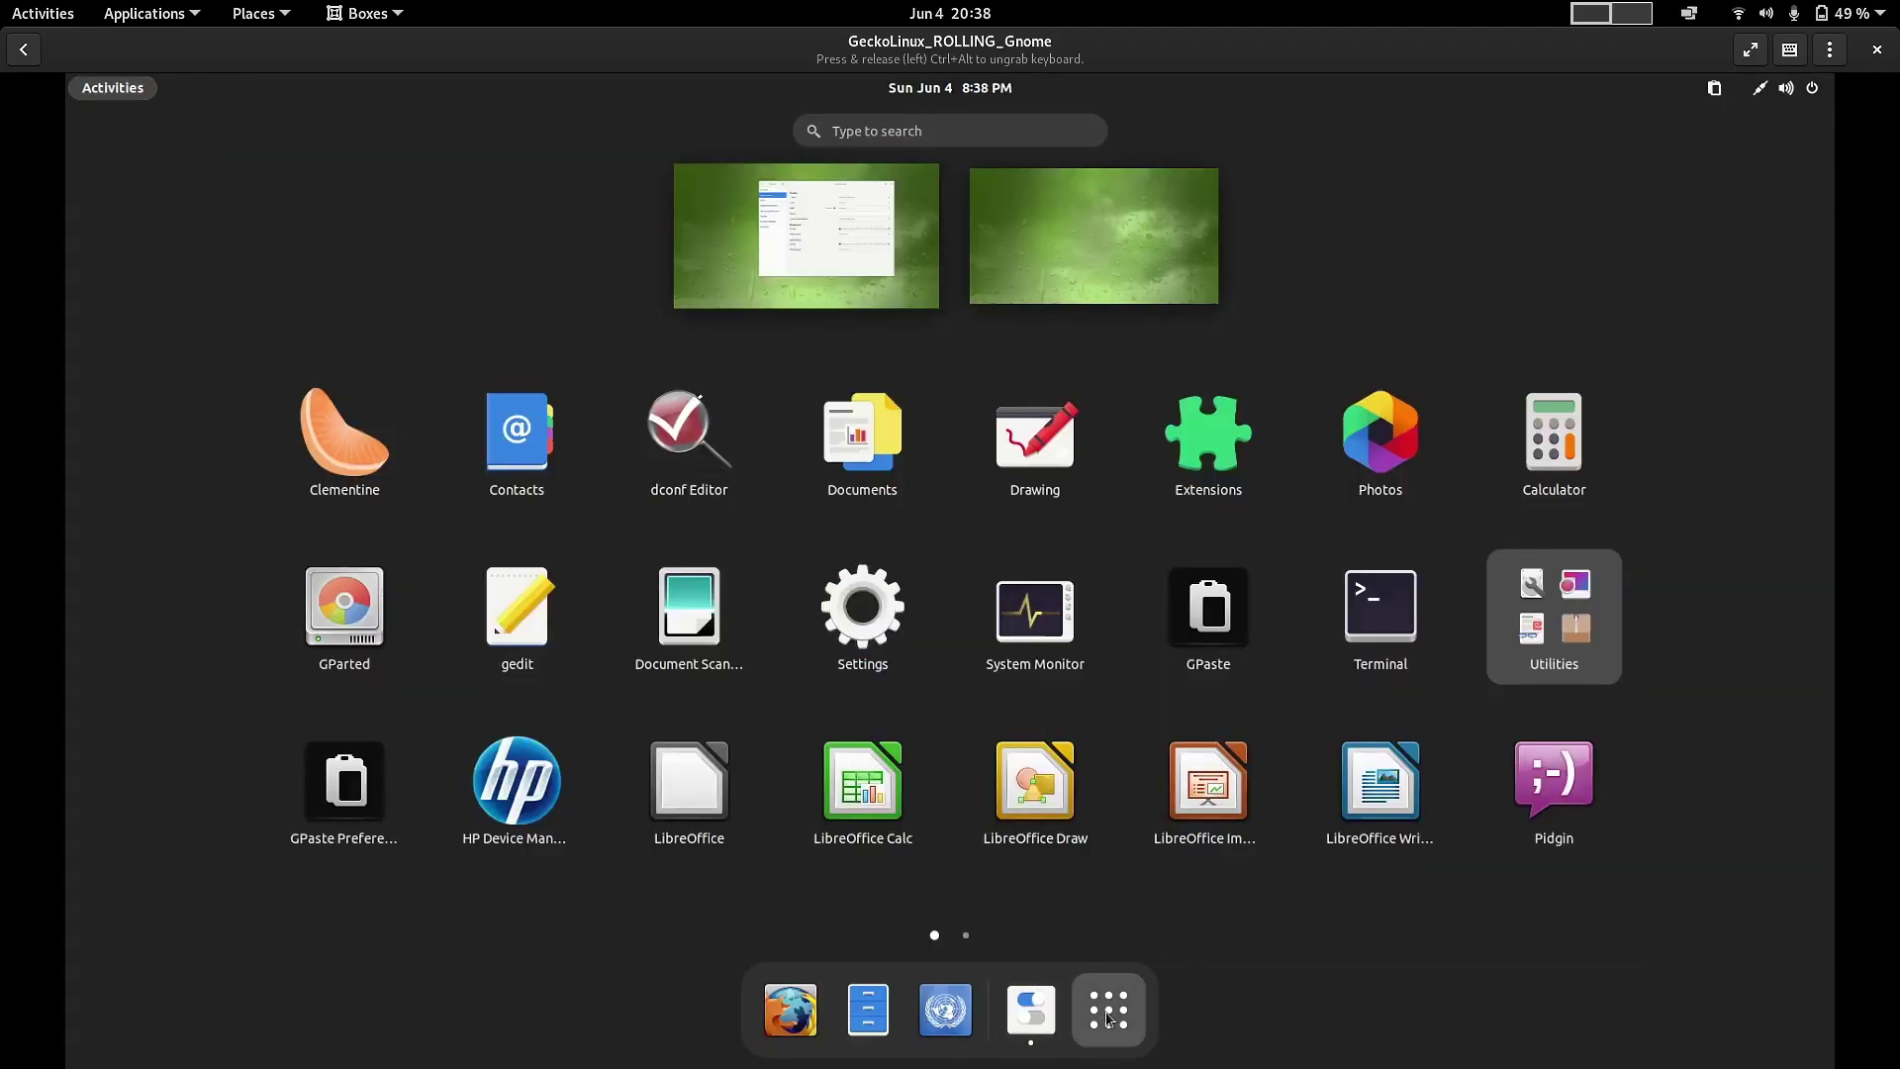
click(1109, 1019)
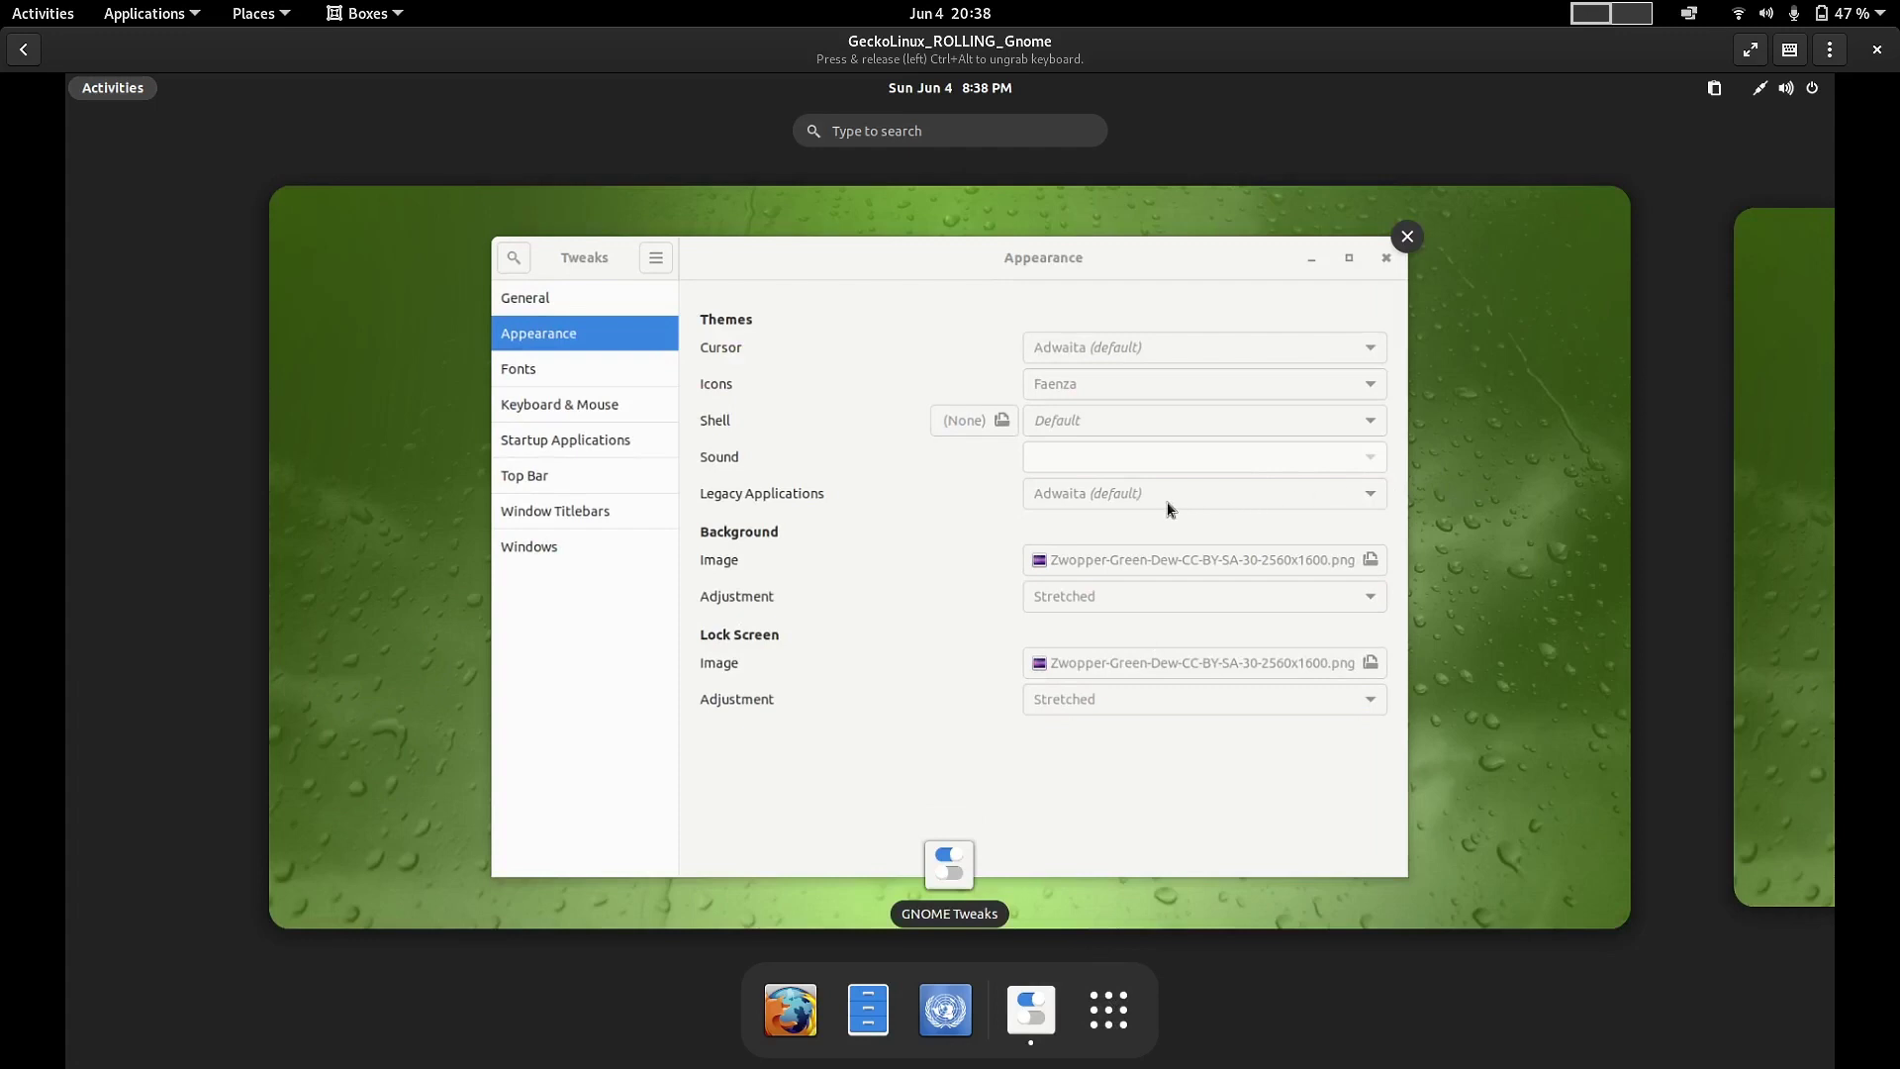
click(943, 375)
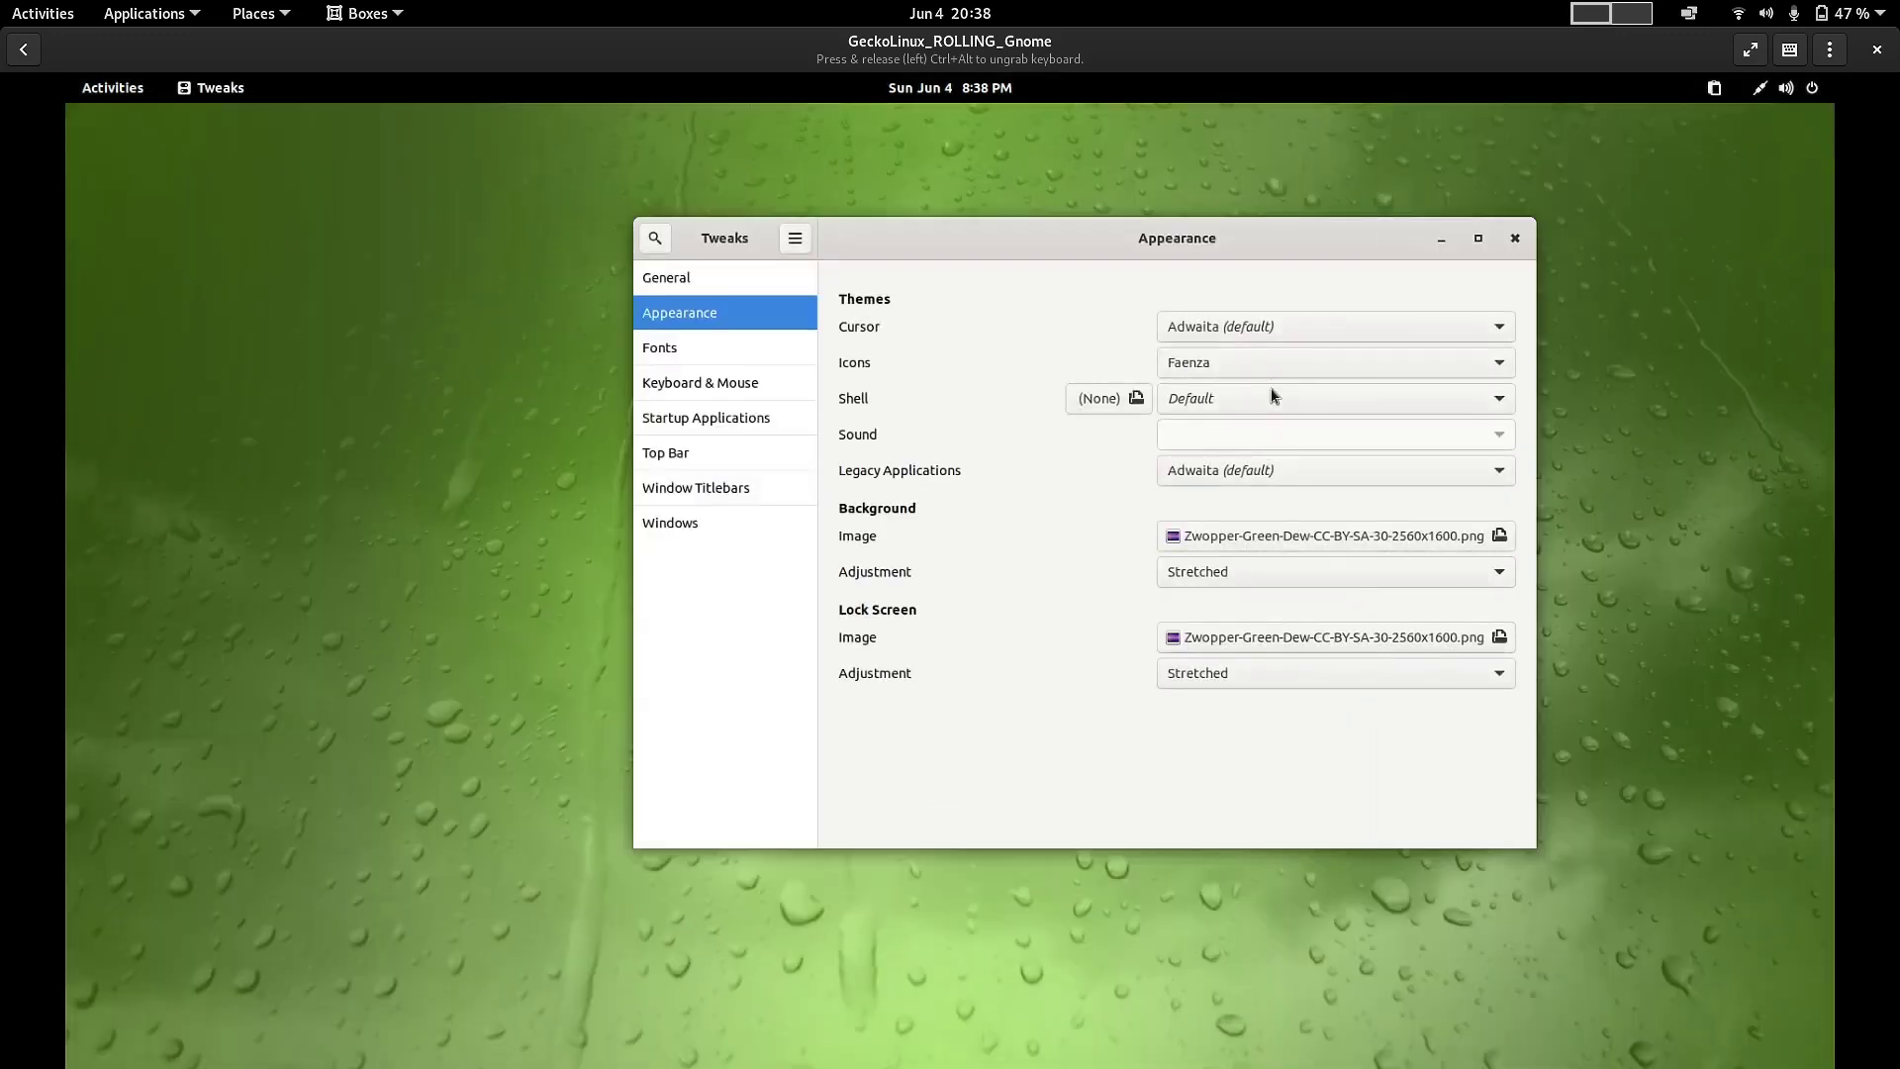
- Set the icon theme to Gnome in the Appearance settings
click(1255, 366)
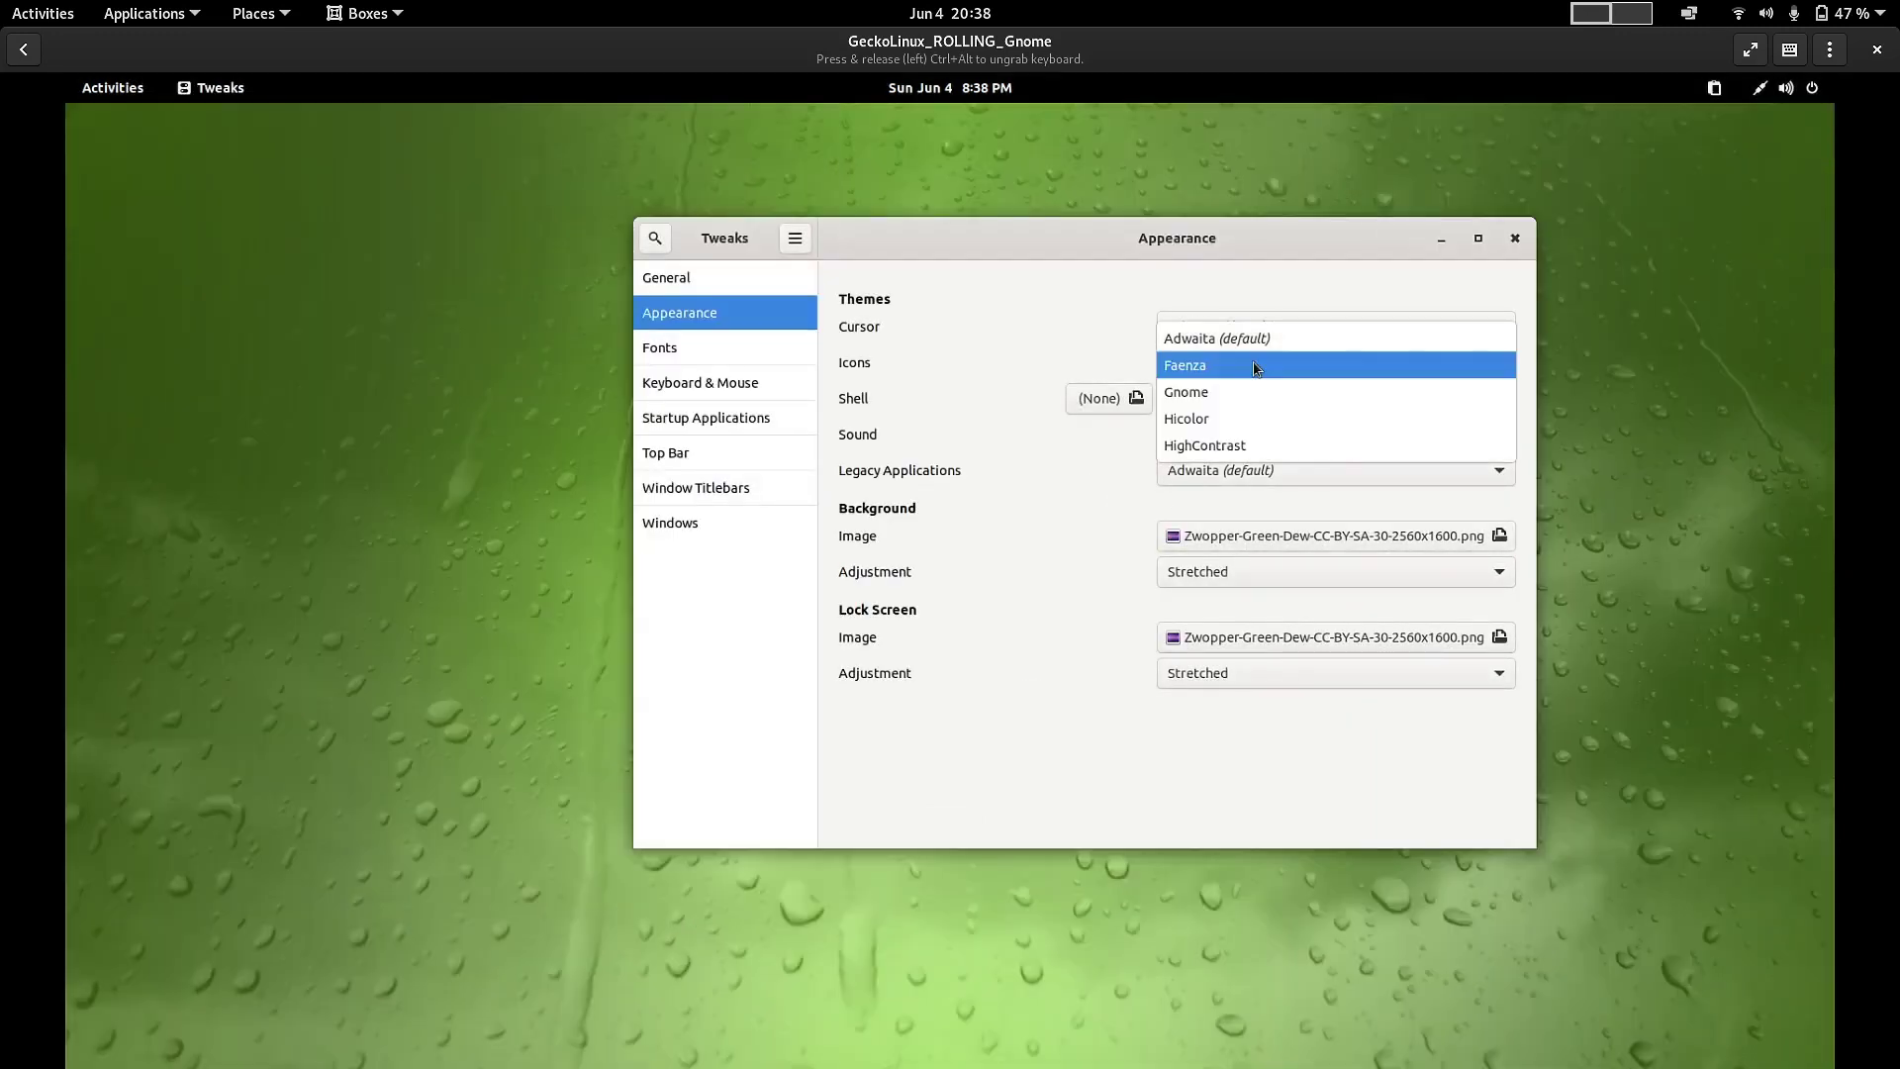
click(1213, 403)
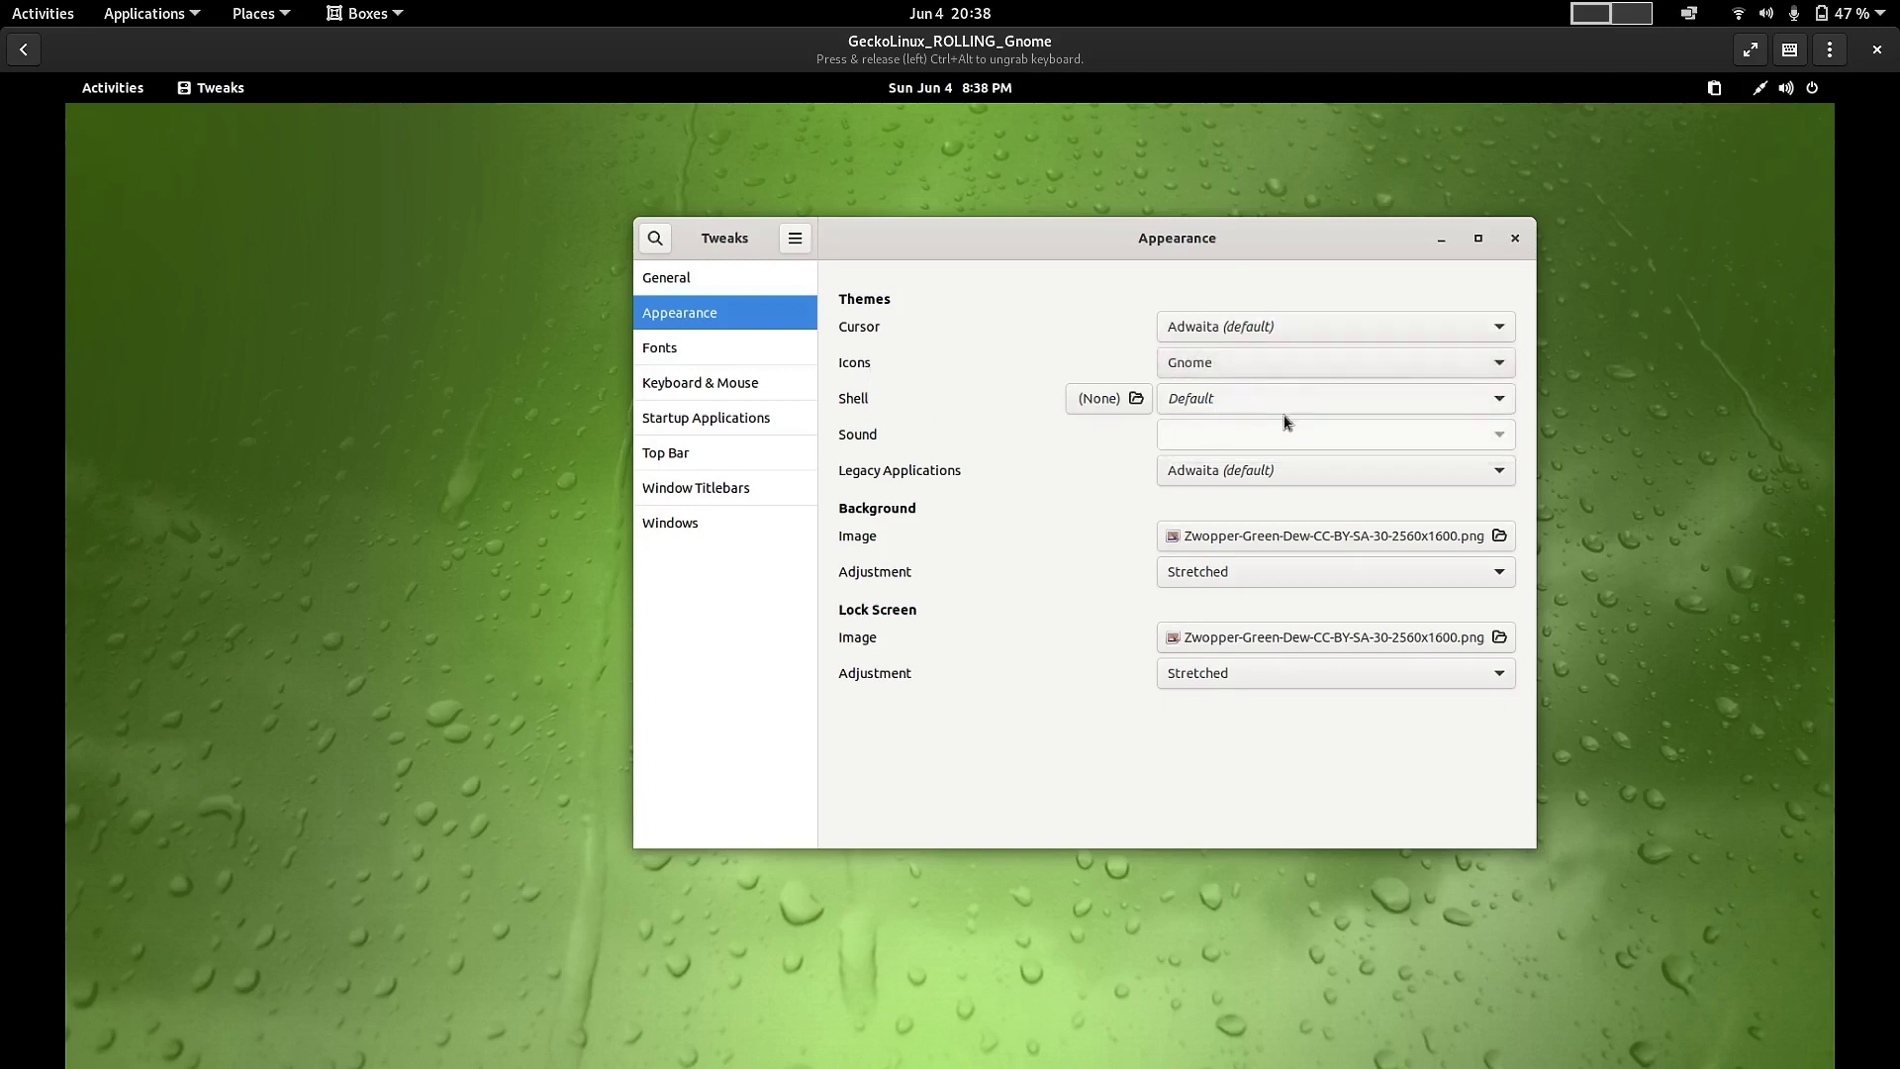
- Set the desktop background image to default-1920x1080.jpg and move the Tweaks window aside to show the wallpaper
click(1278, 329)
click(1278, 327)
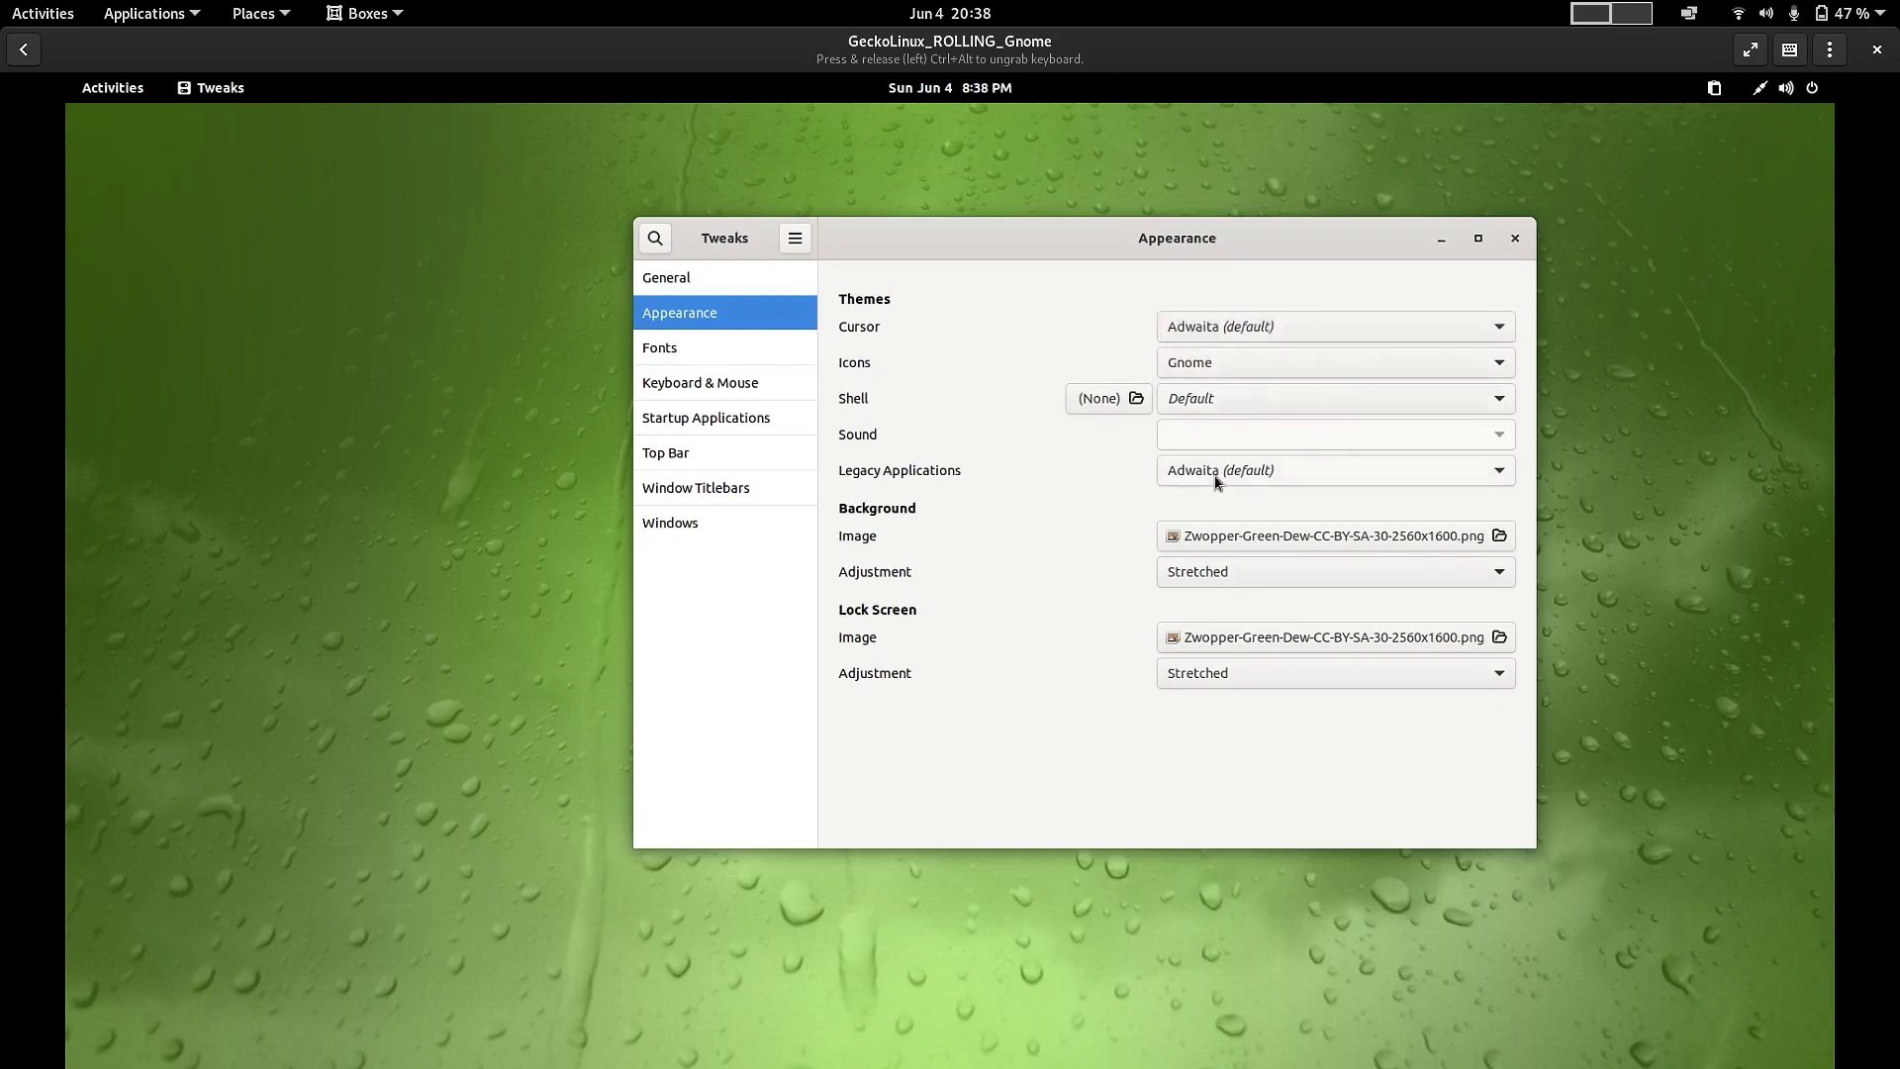
click(1237, 538)
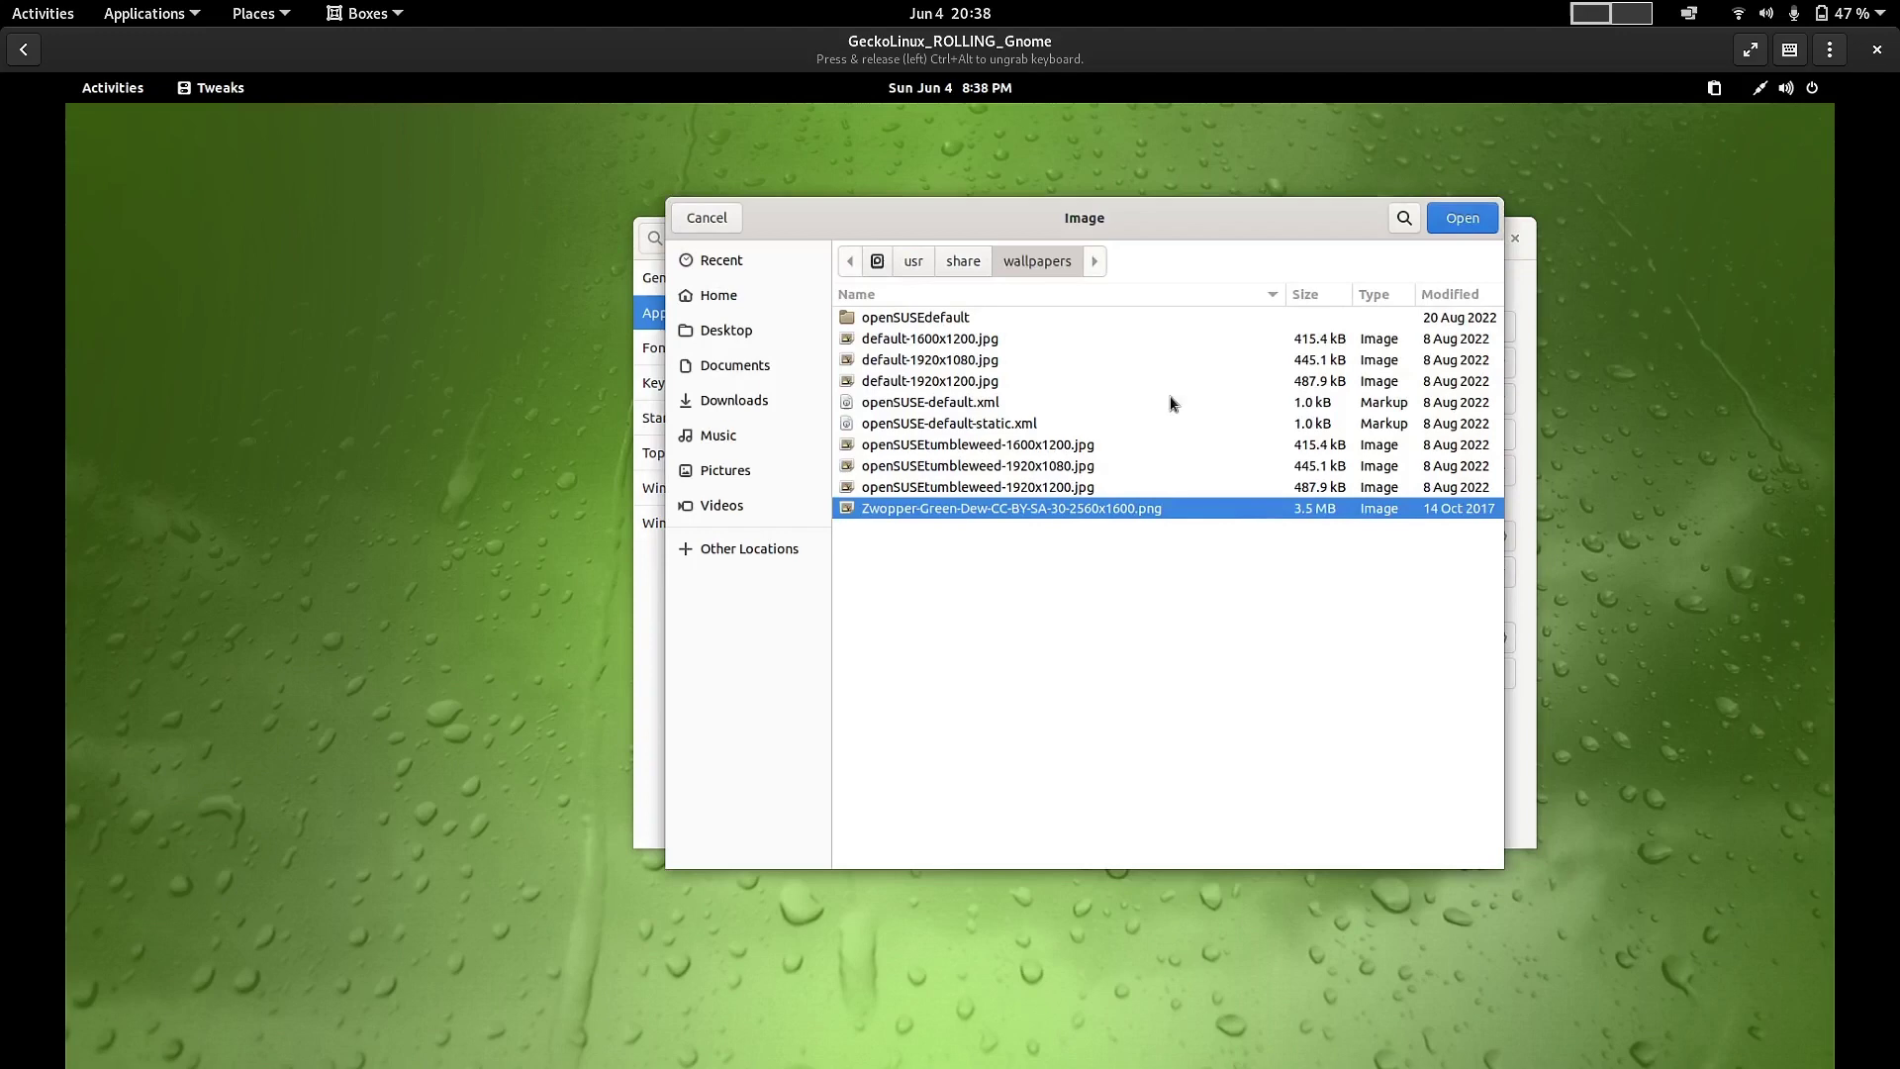
click(946, 343)
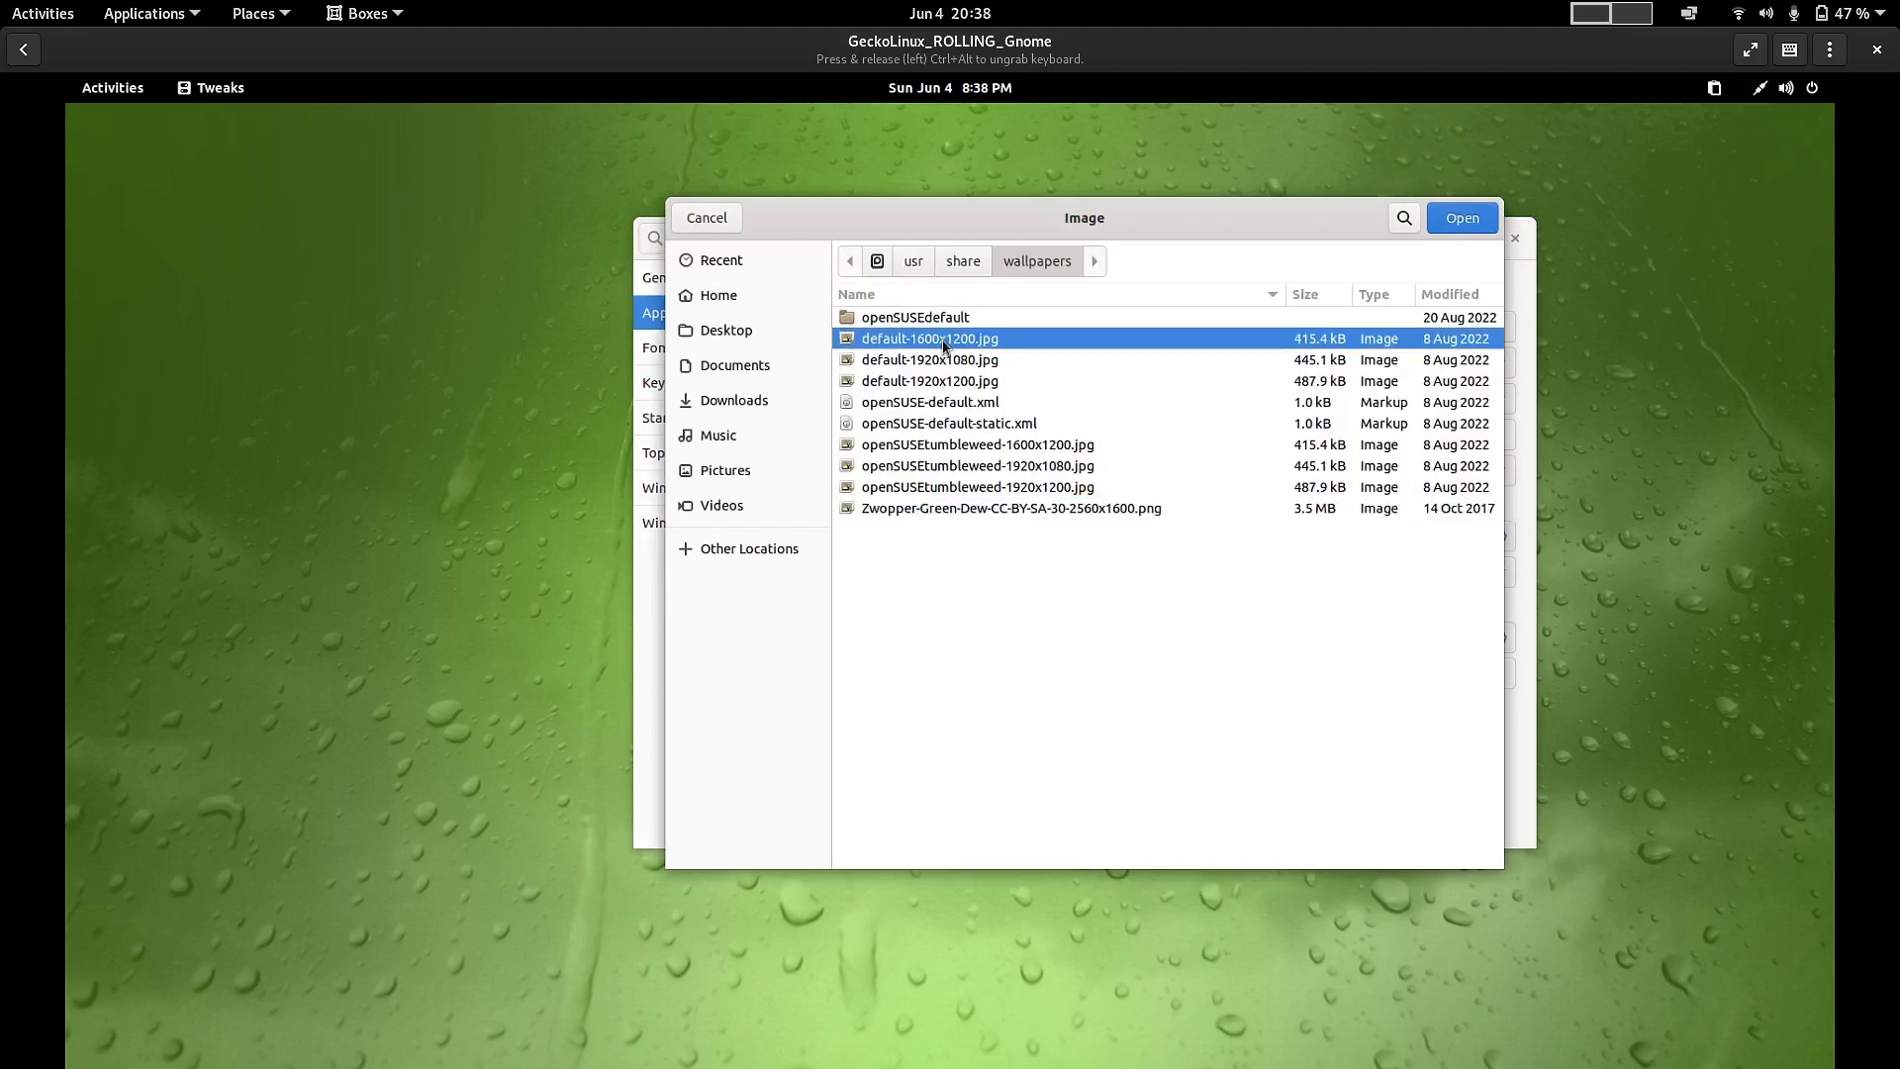
click(956, 366)
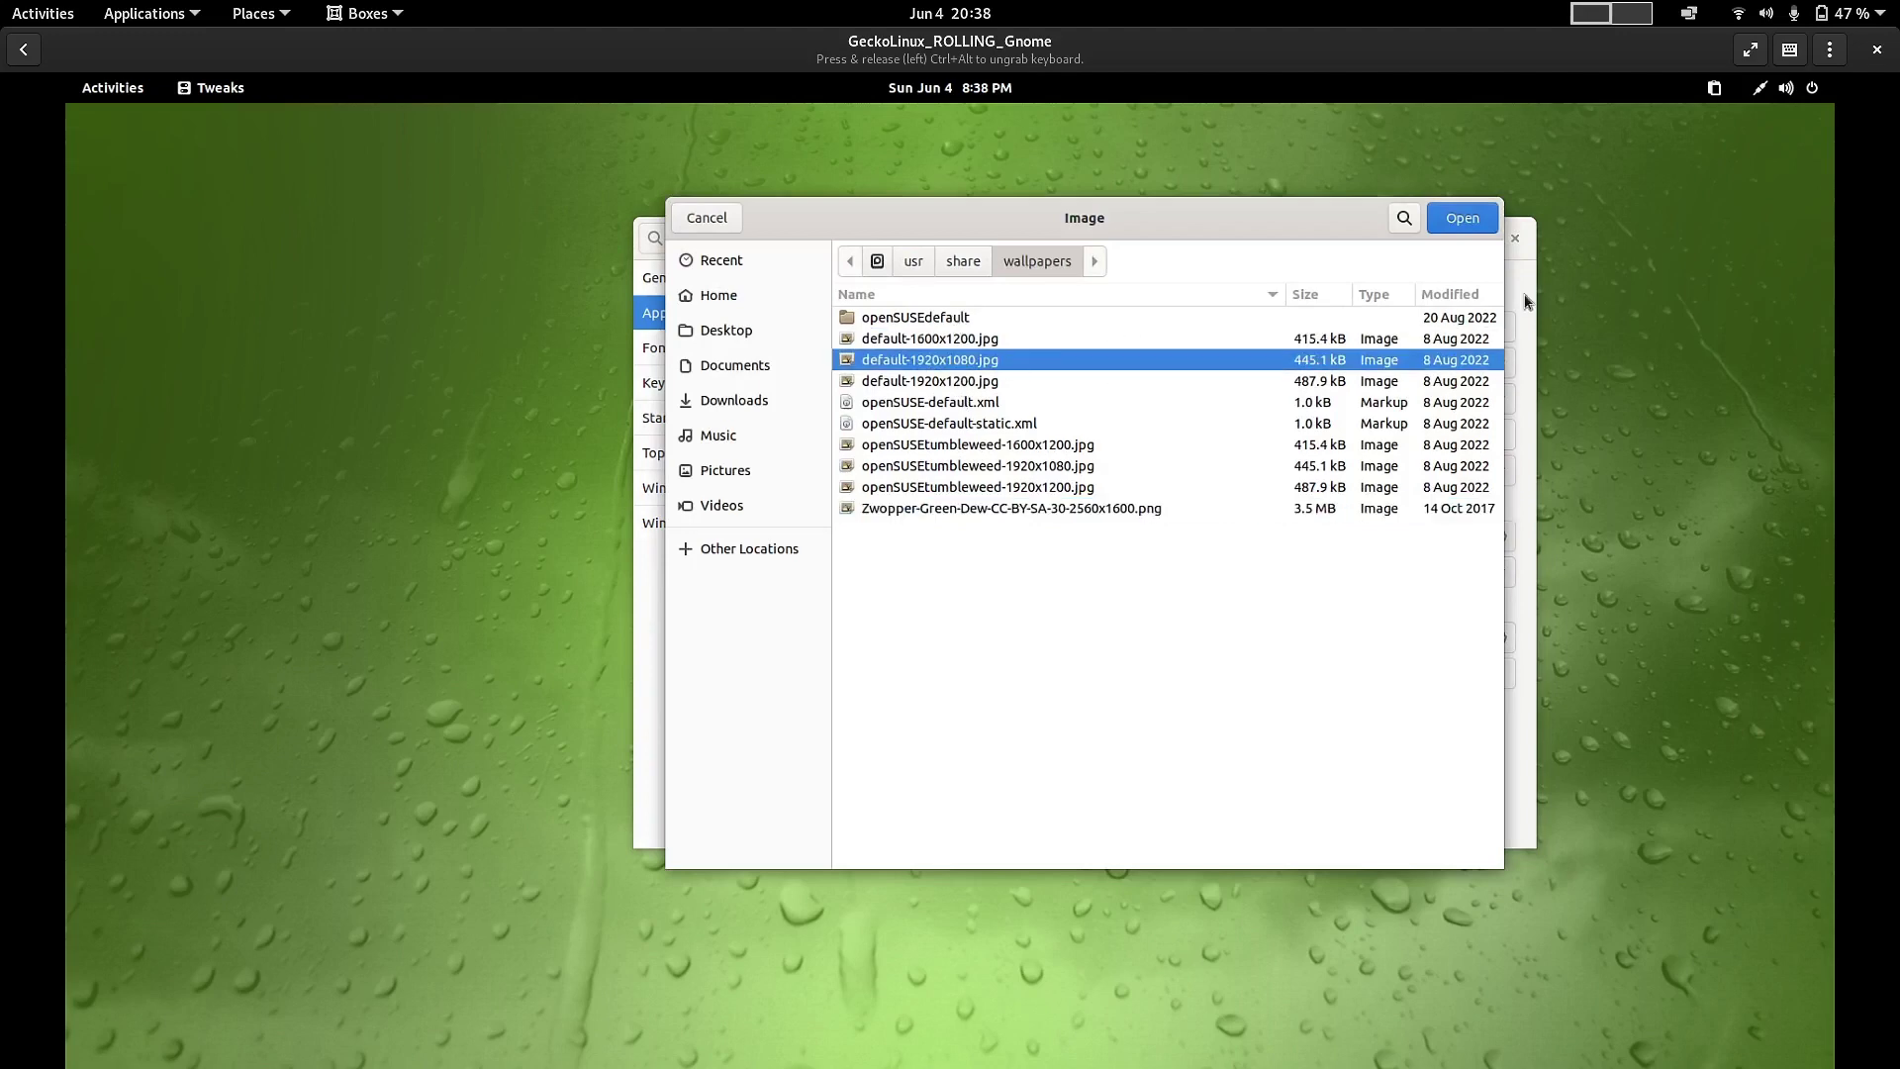
click(1455, 227)
drag(1387, 238, 1218, 177)
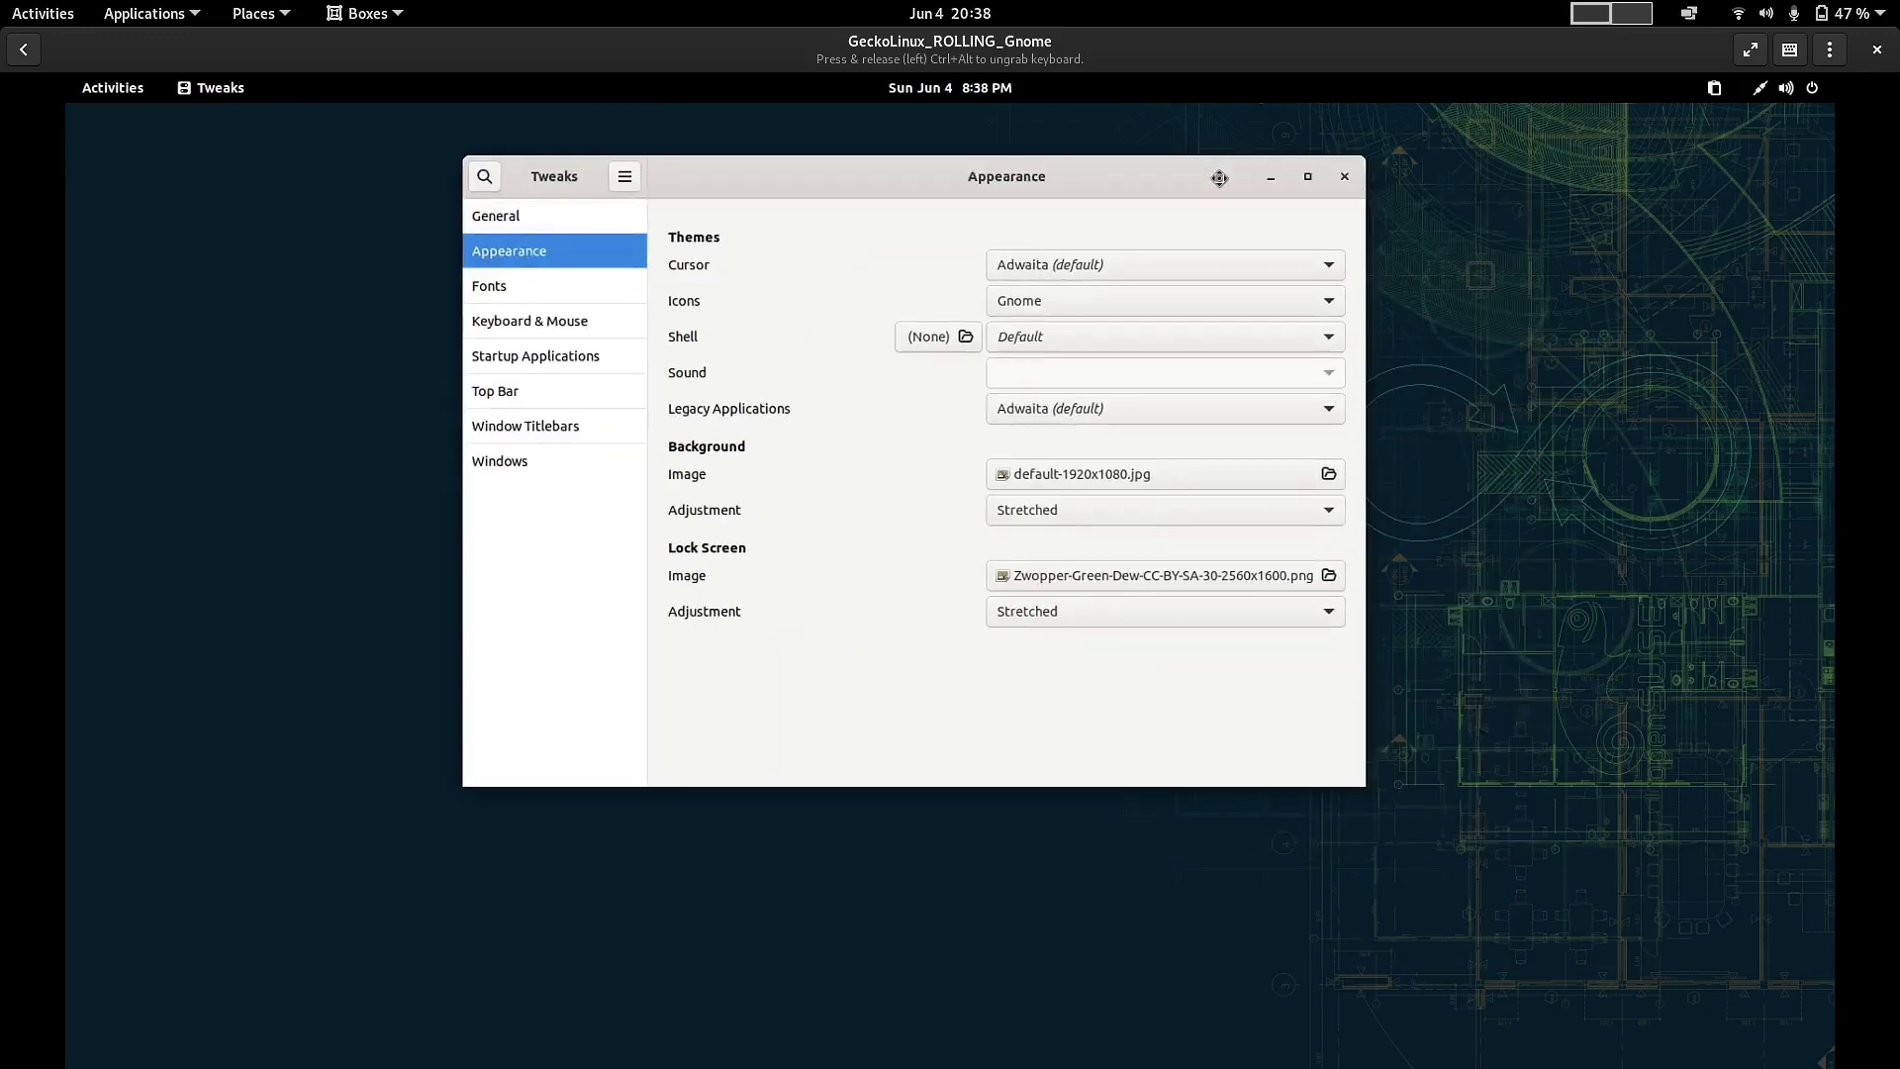
- Check the application grid, return to the Tweaks window and close it
click(113, 88)
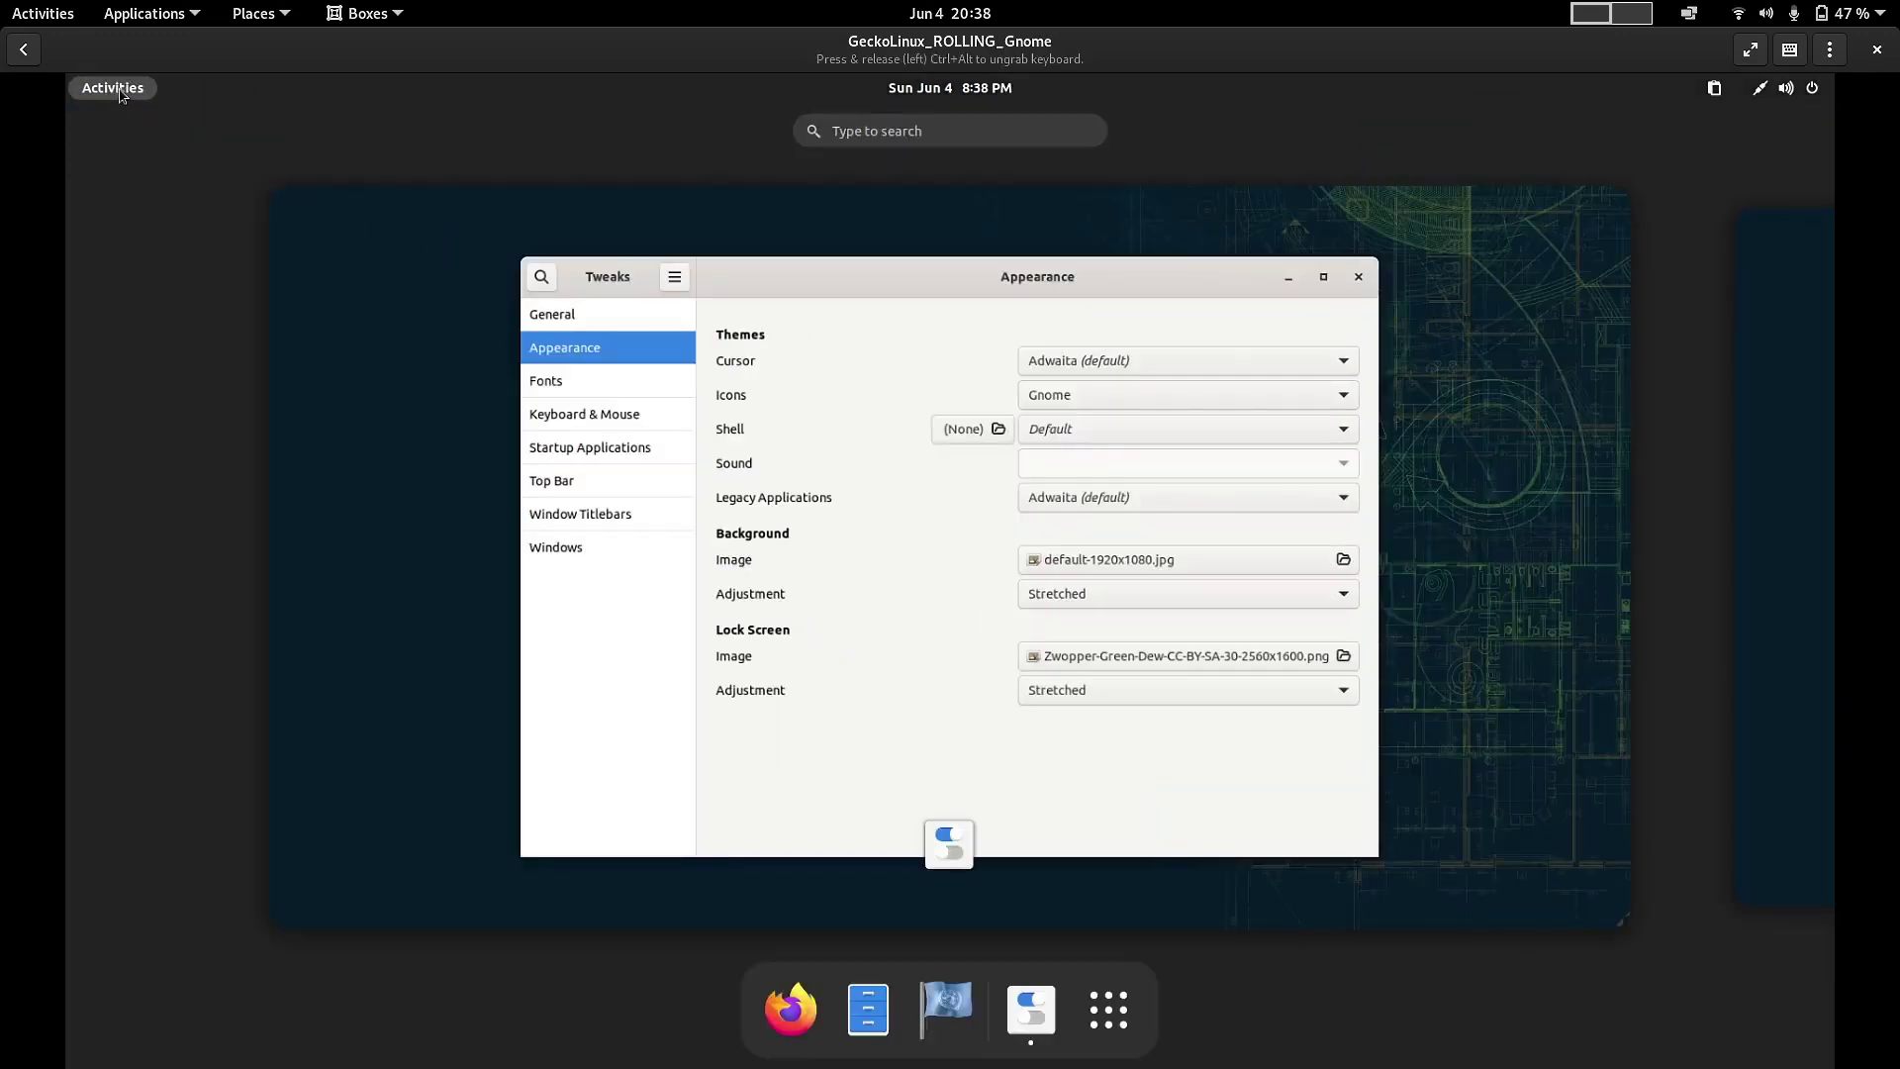
mouse_move(933, 650)
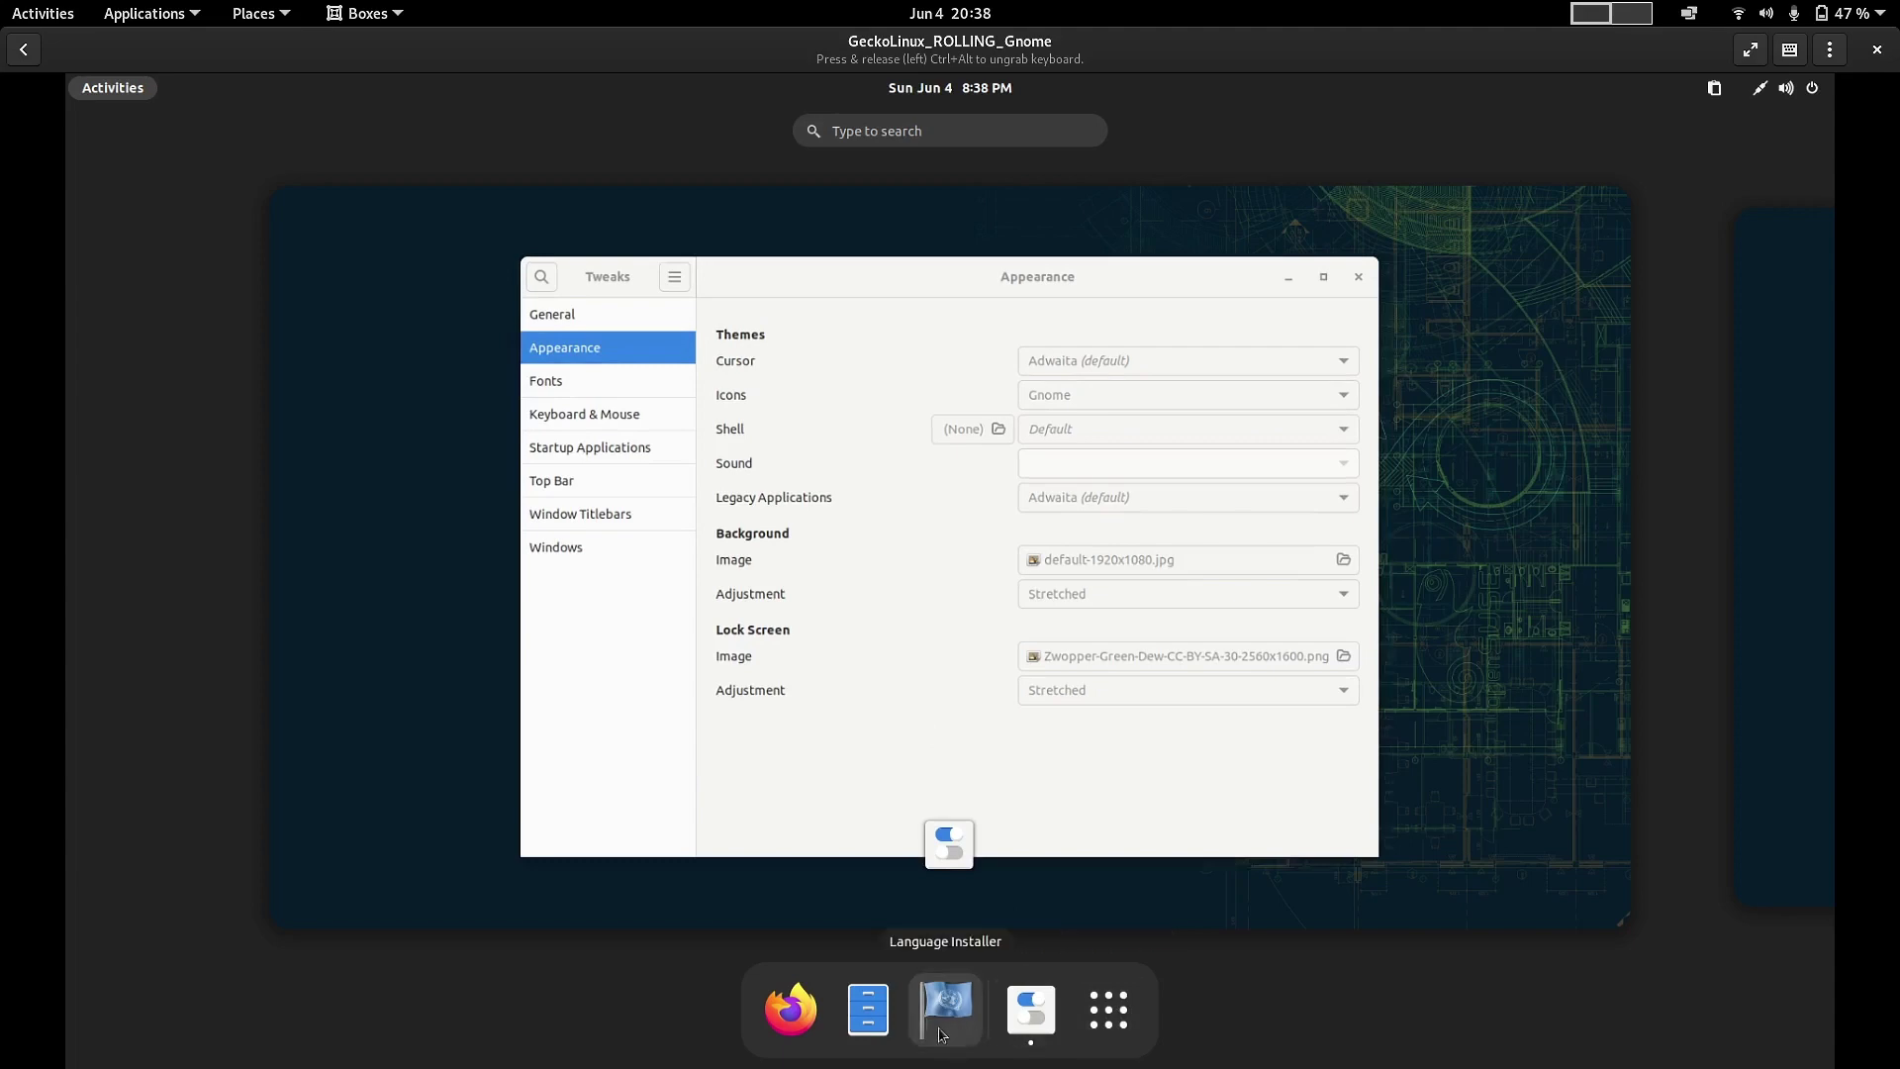
click(1109, 1009)
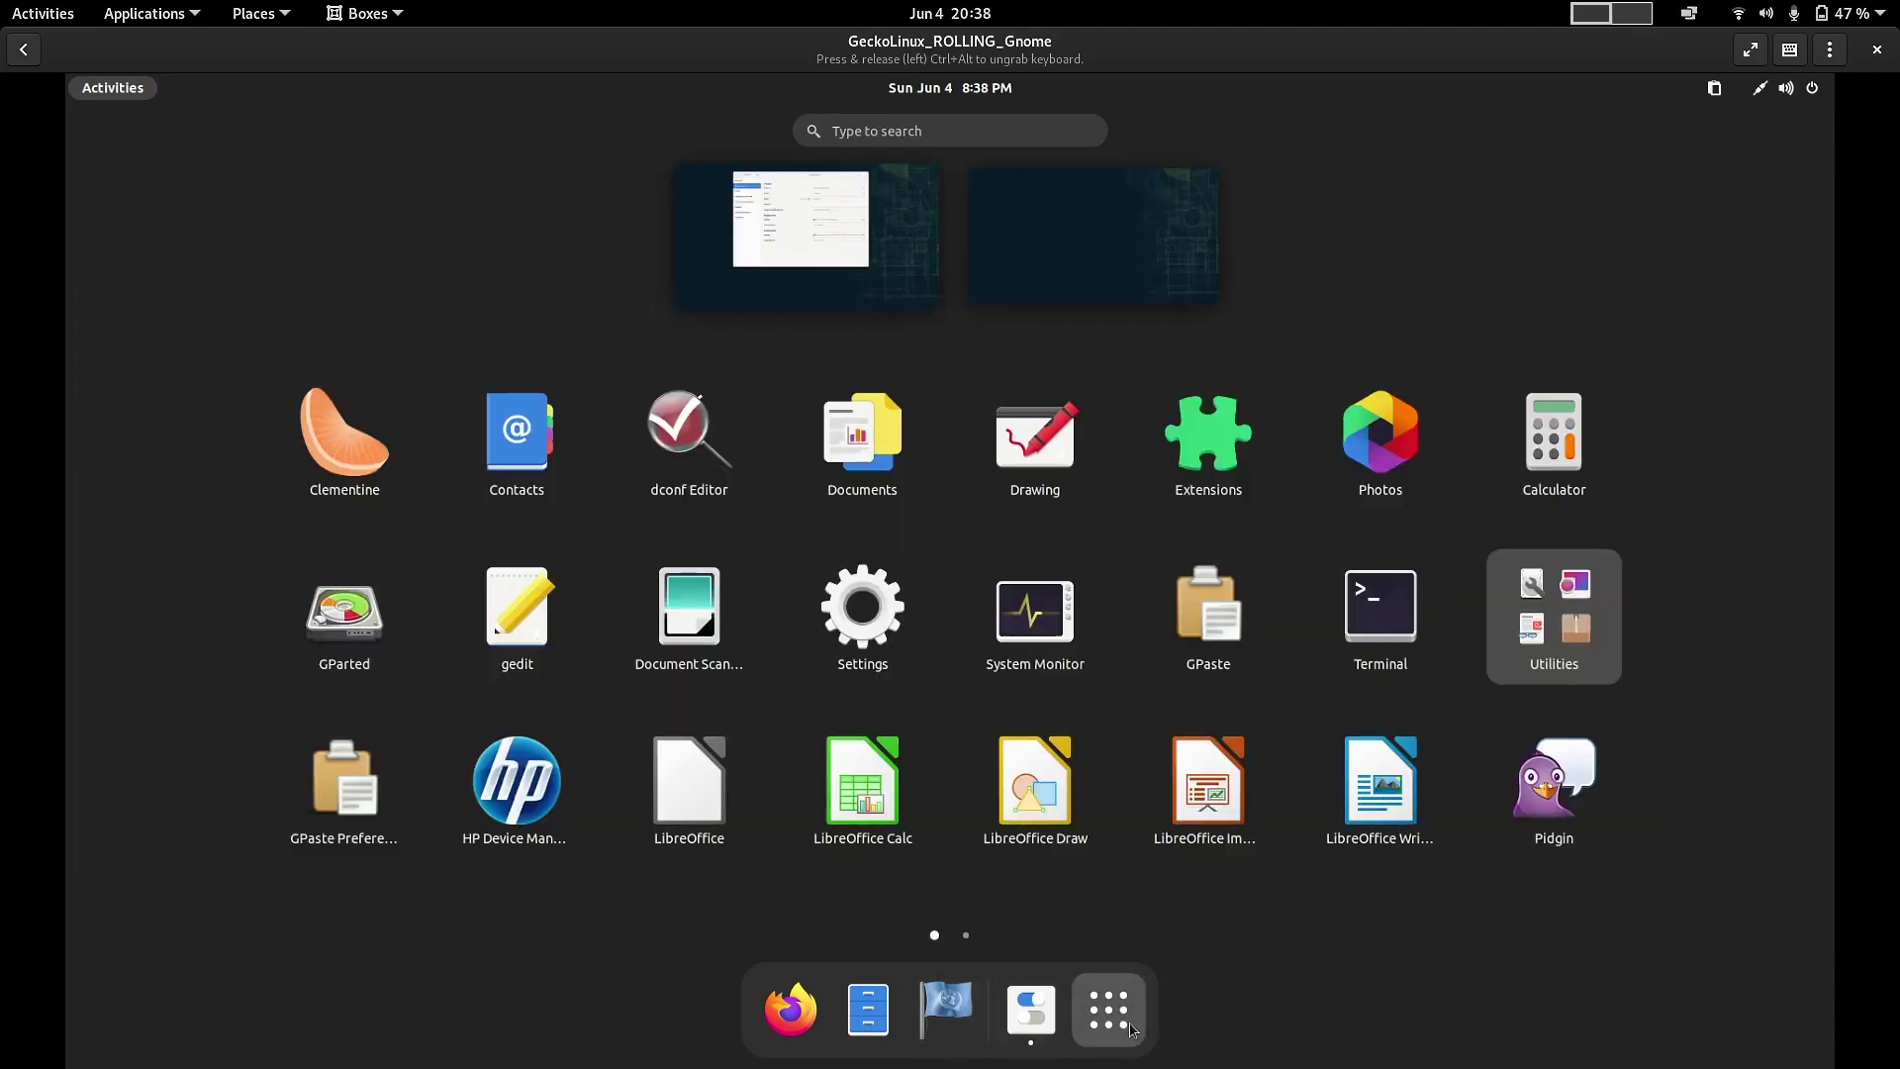
click(1131, 1029)
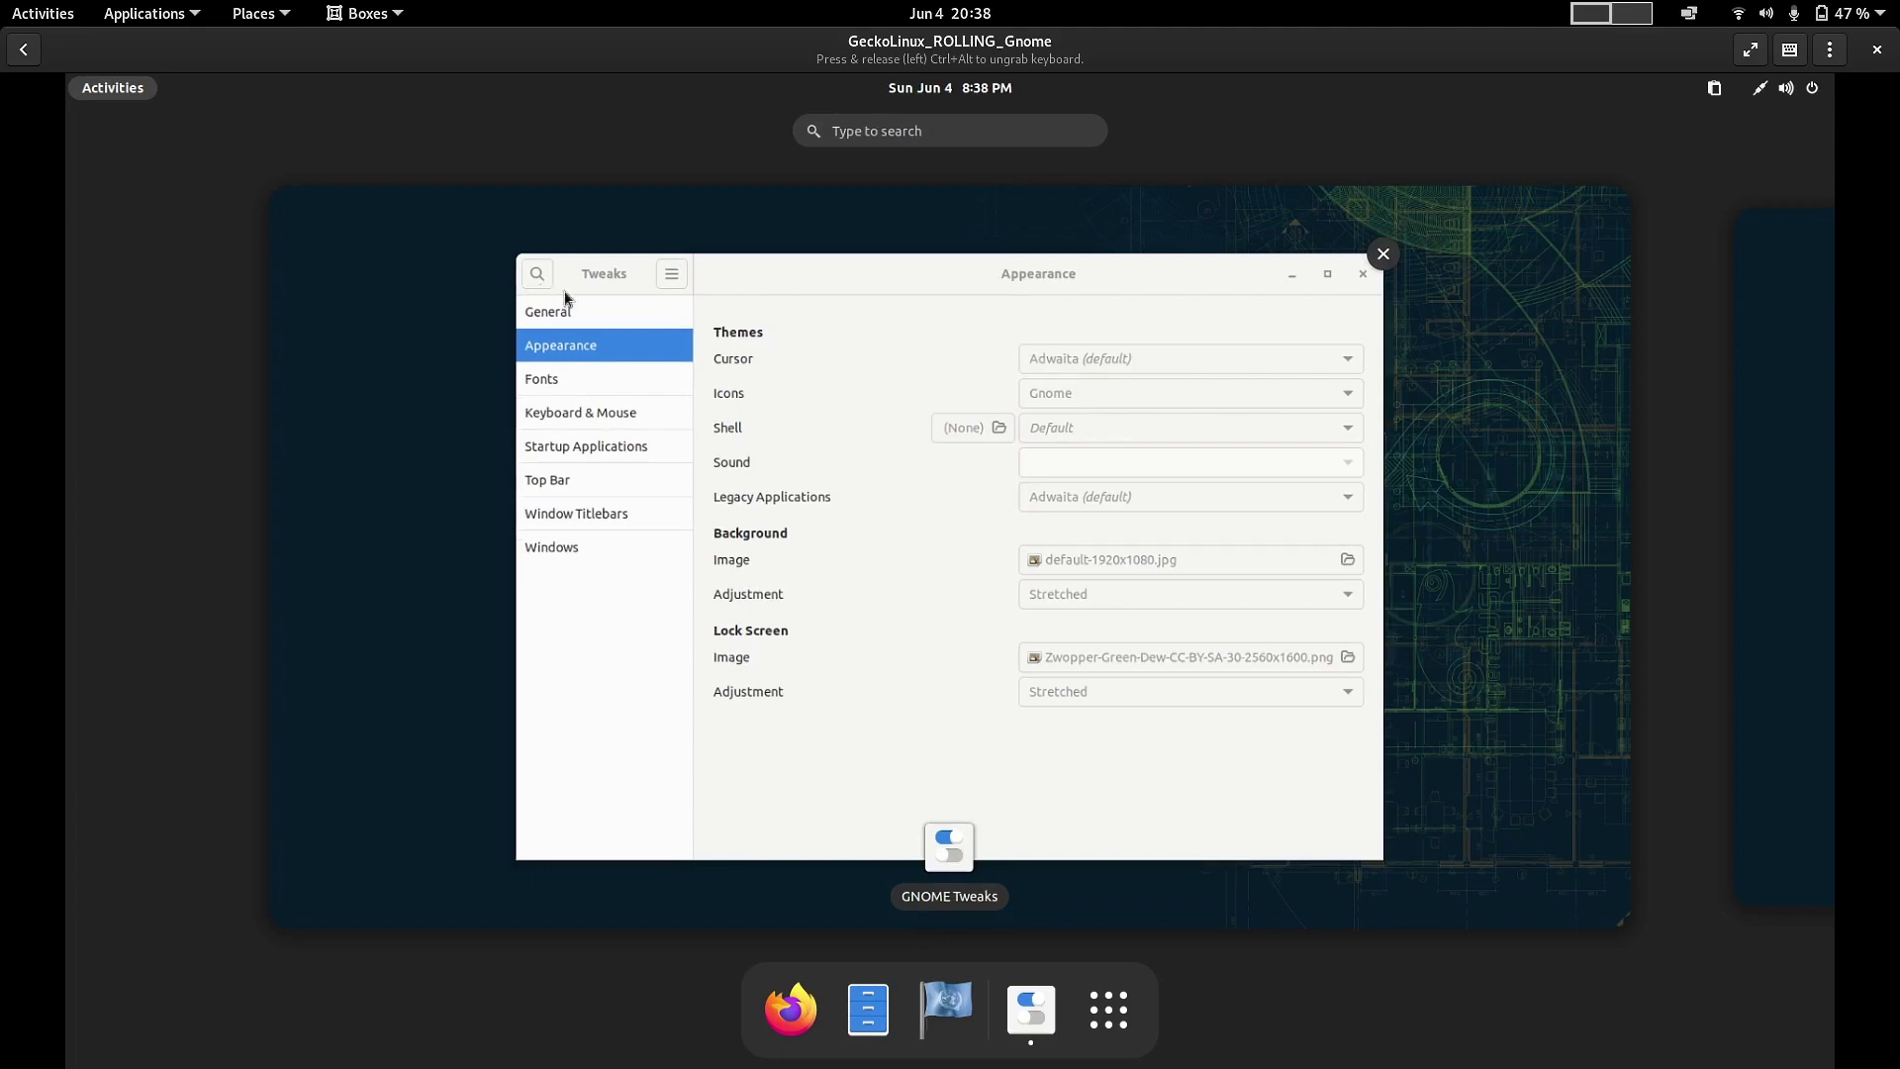
click(683, 307)
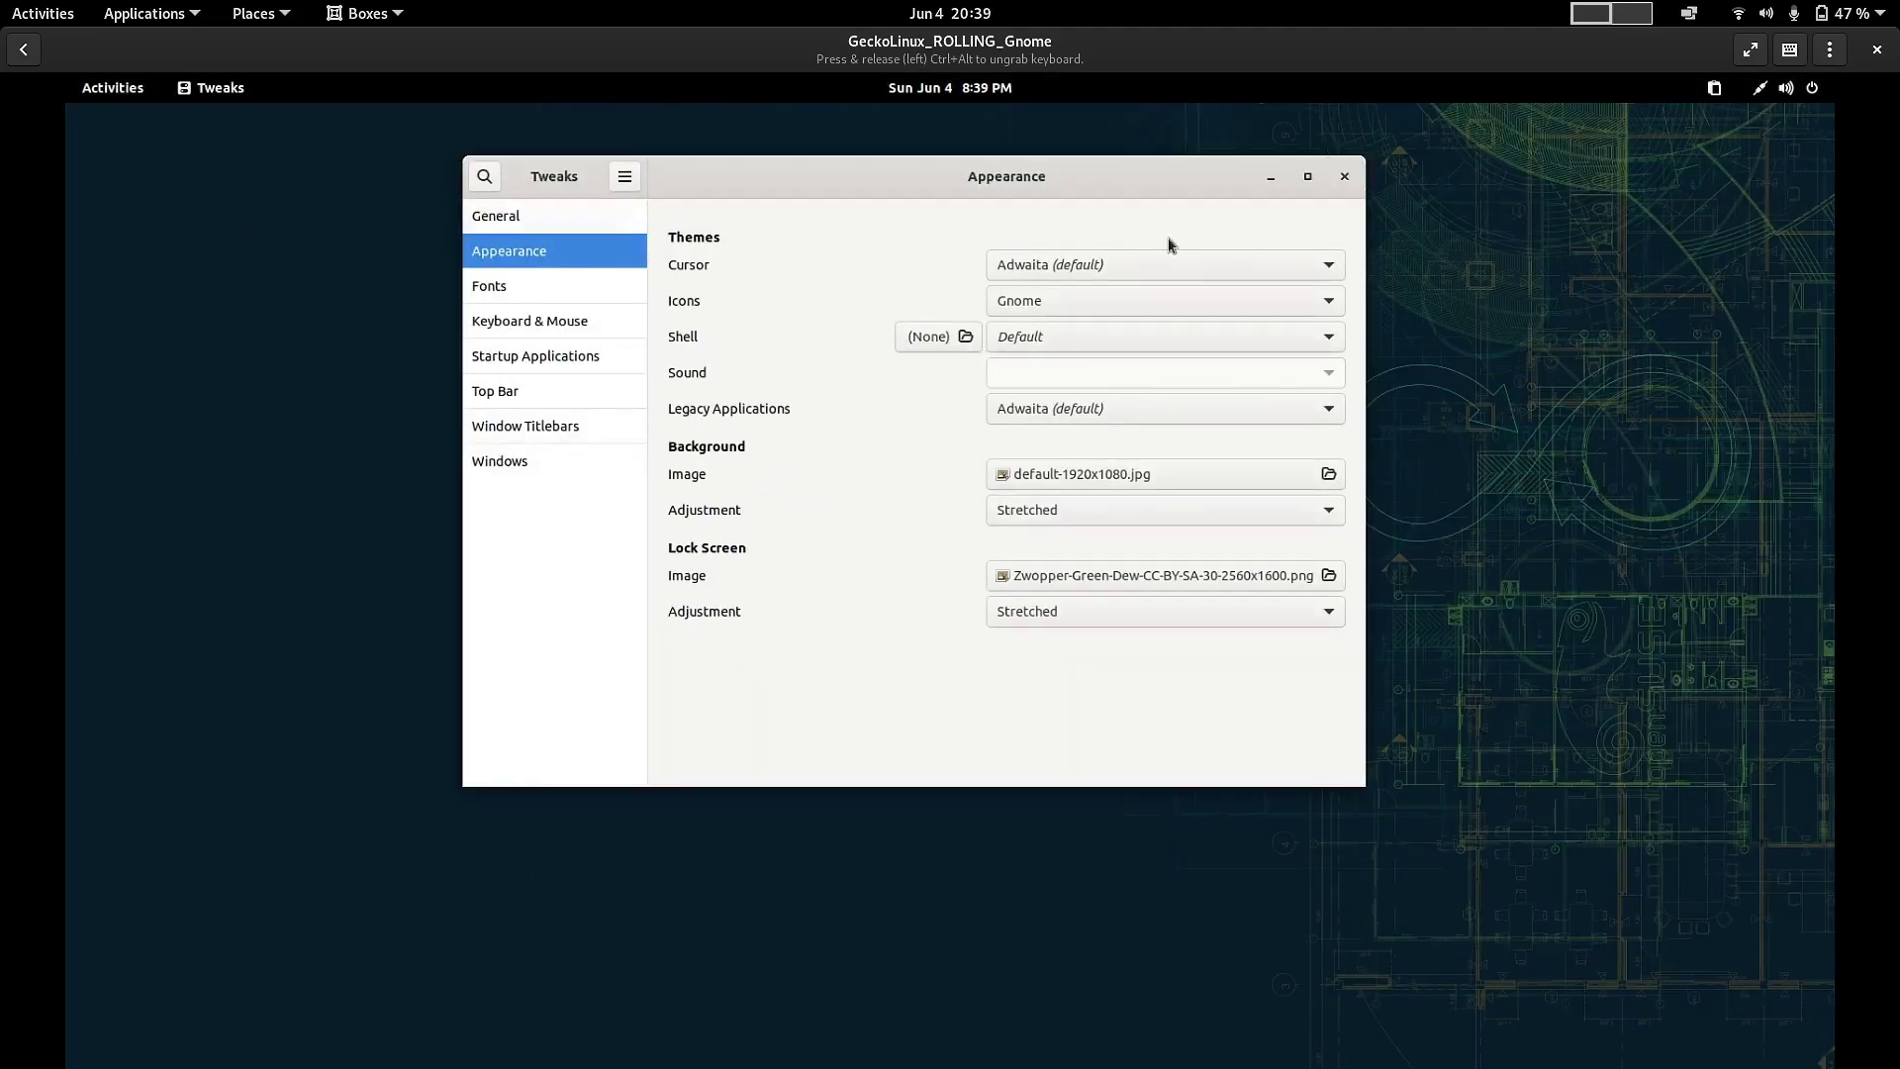
click(1346, 180)
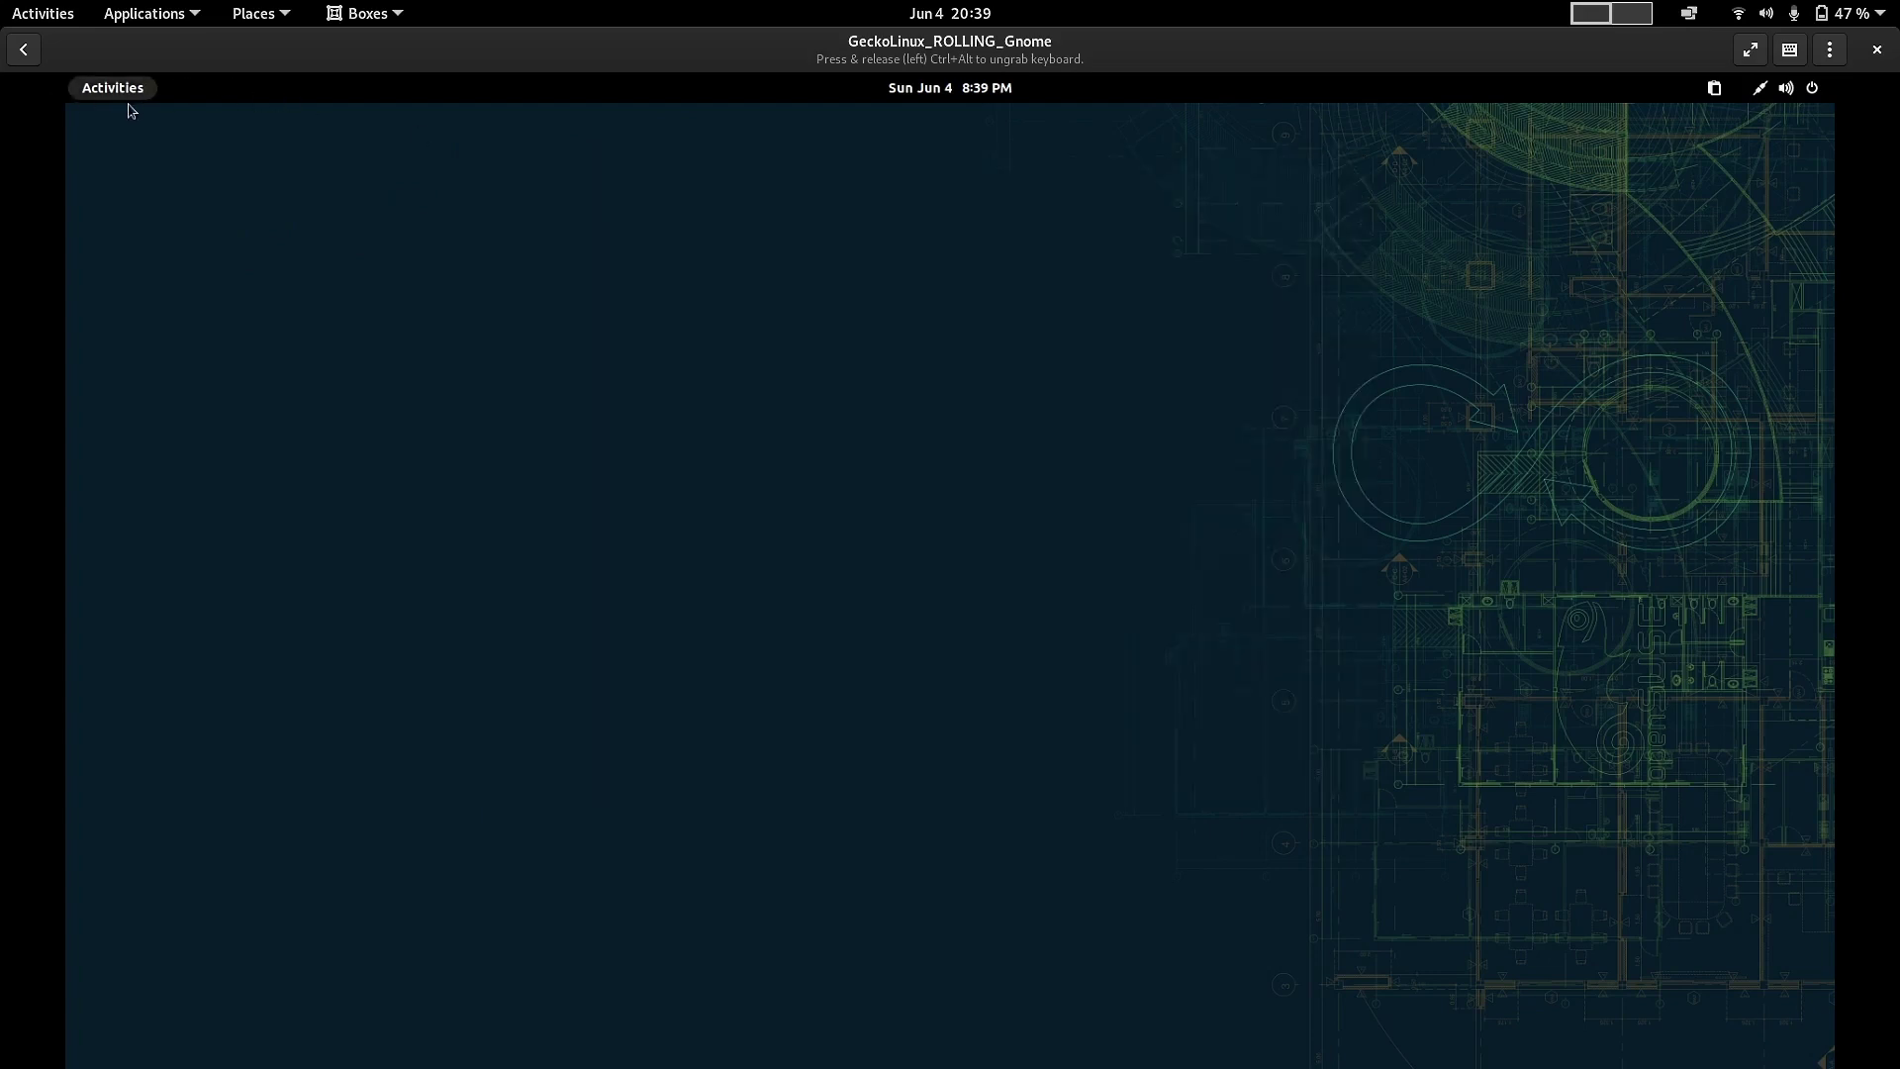
- Examine the contents of the Utilities folder and the second page of the application grid
click(133, 95)
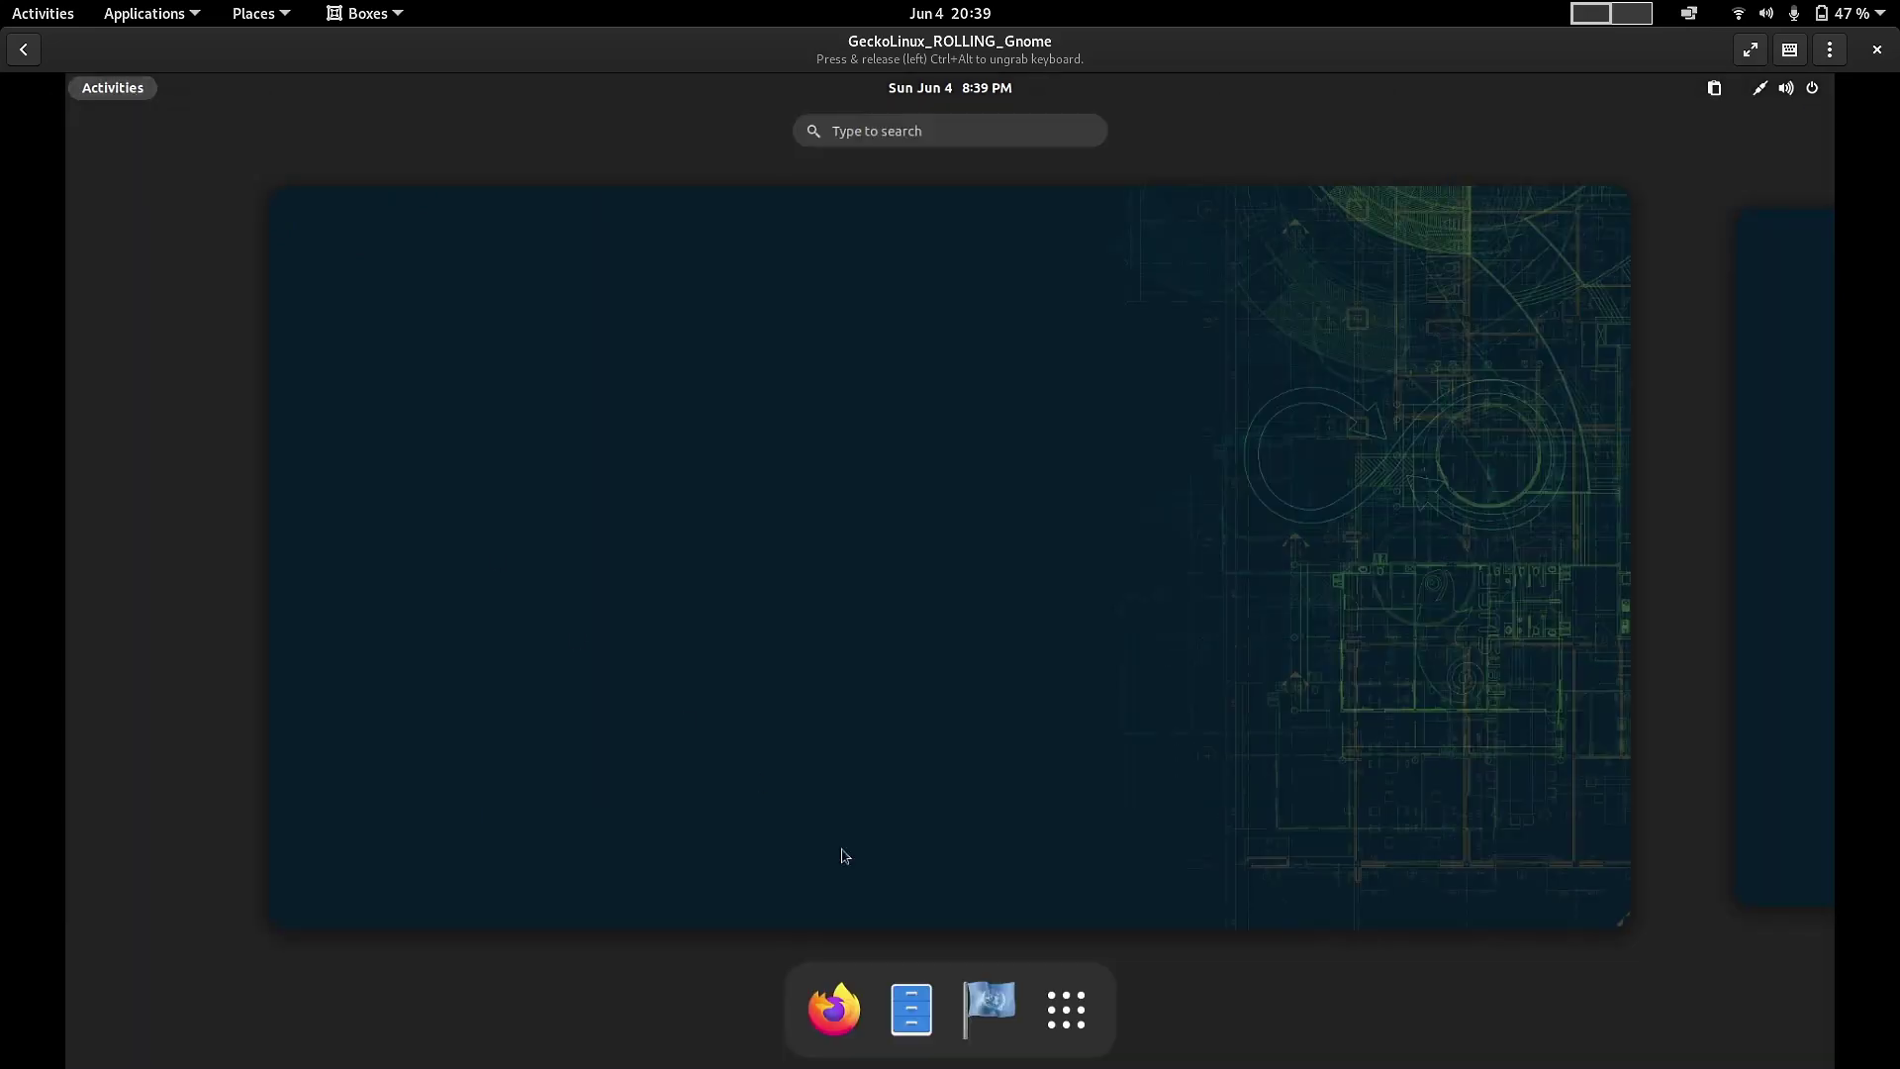
click(1067, 1009)
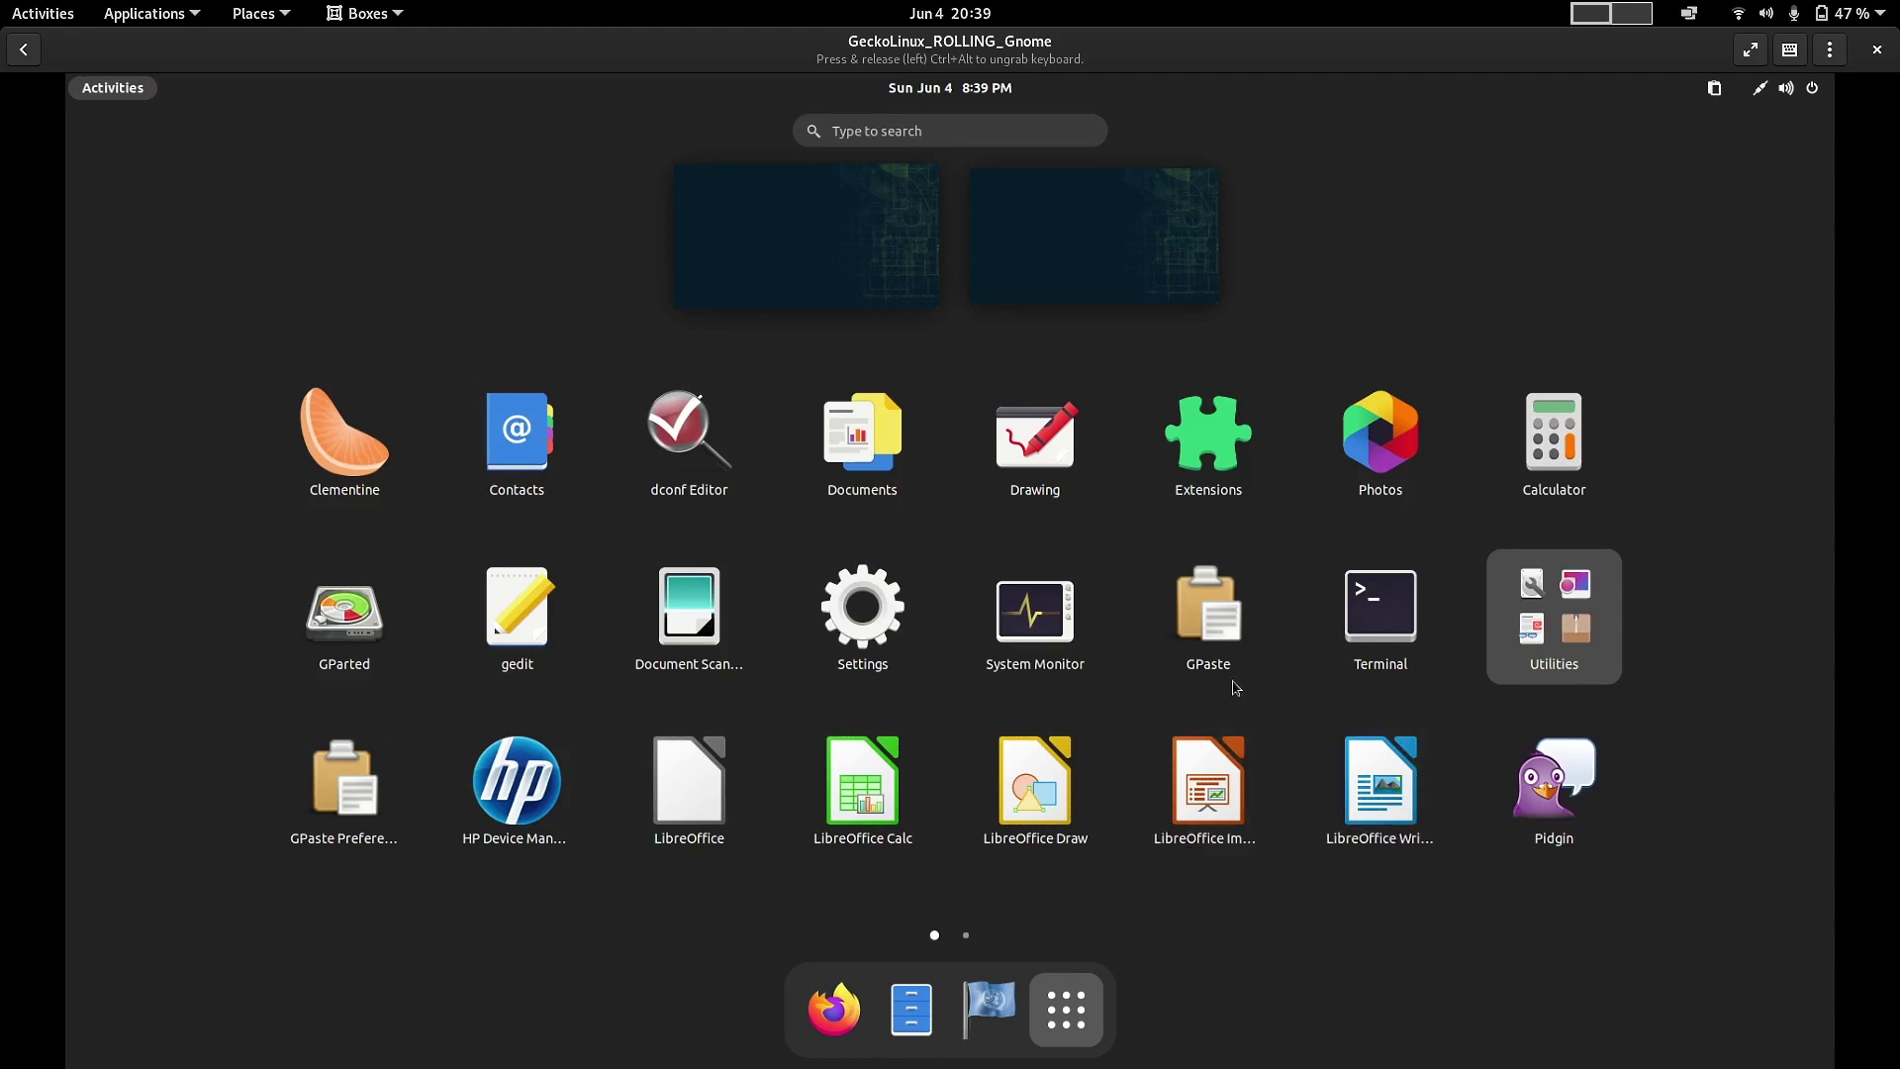
click(1609, 633)
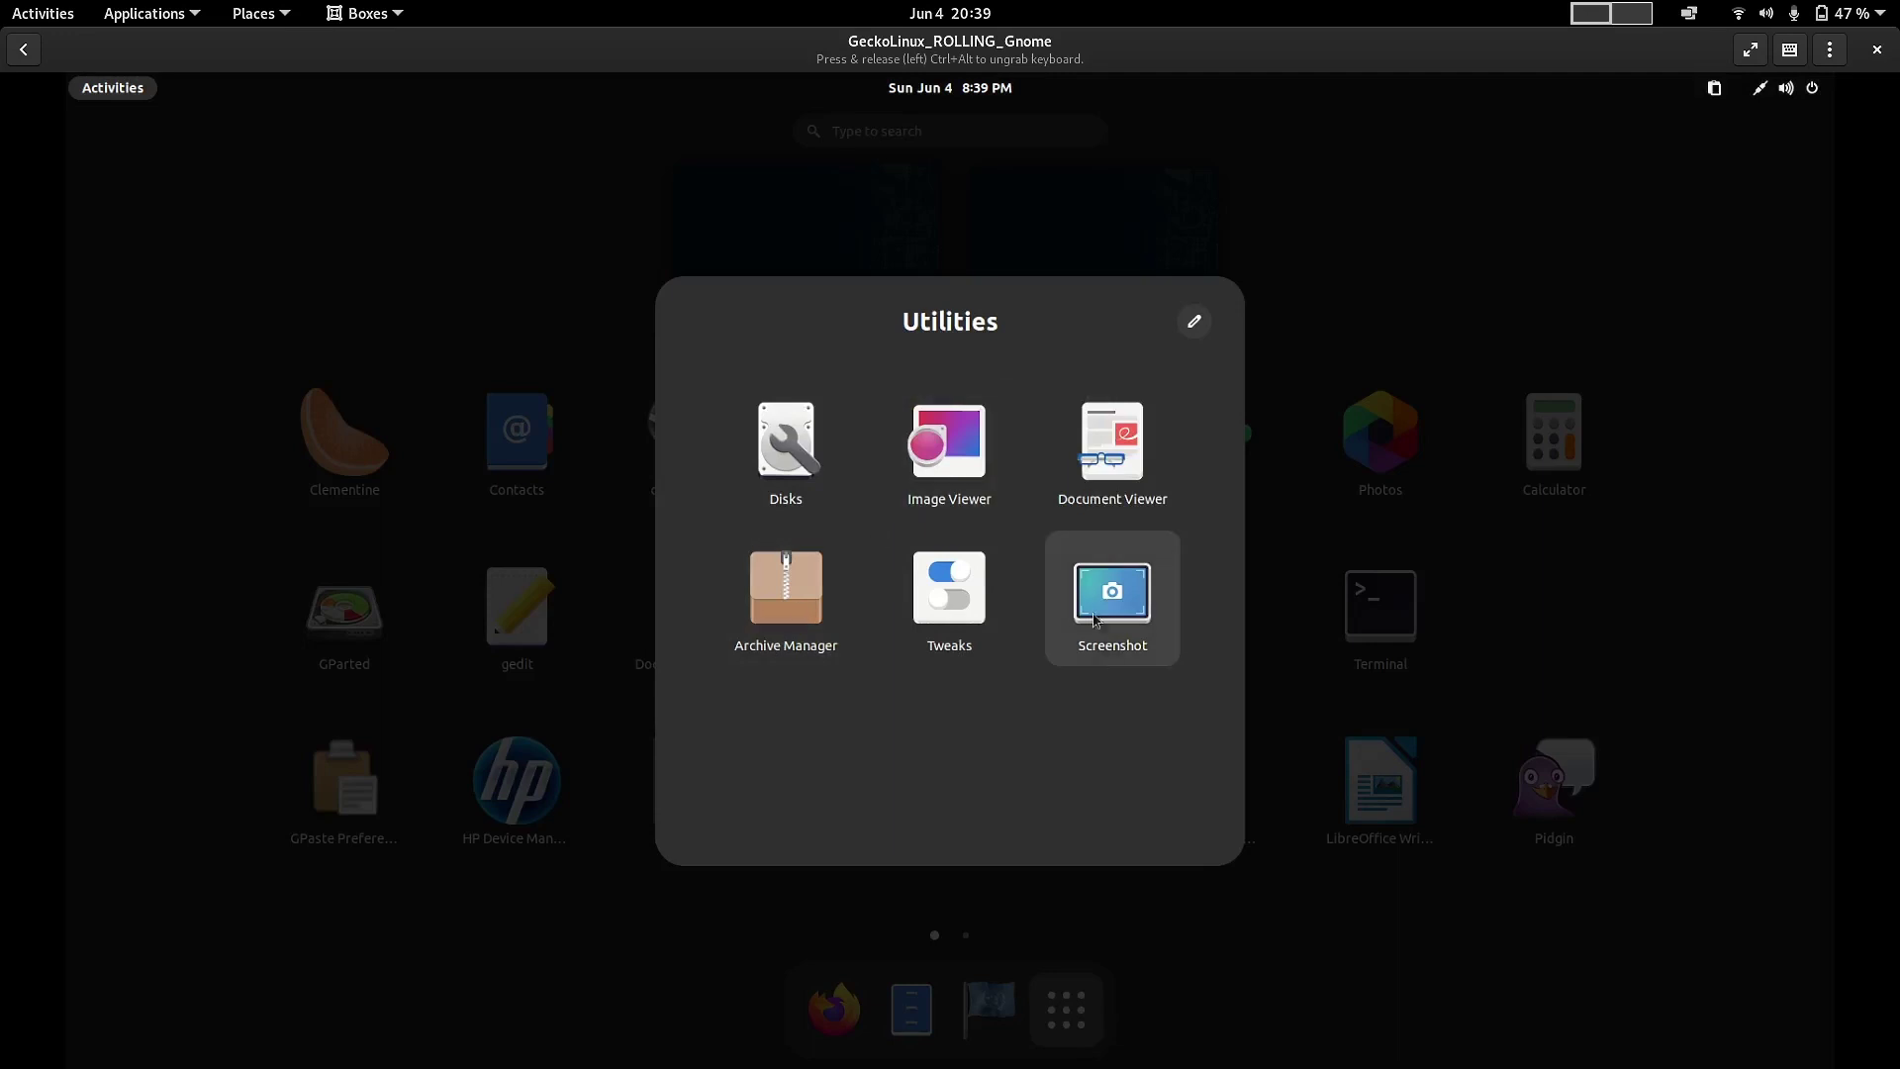
click(1443, 256)
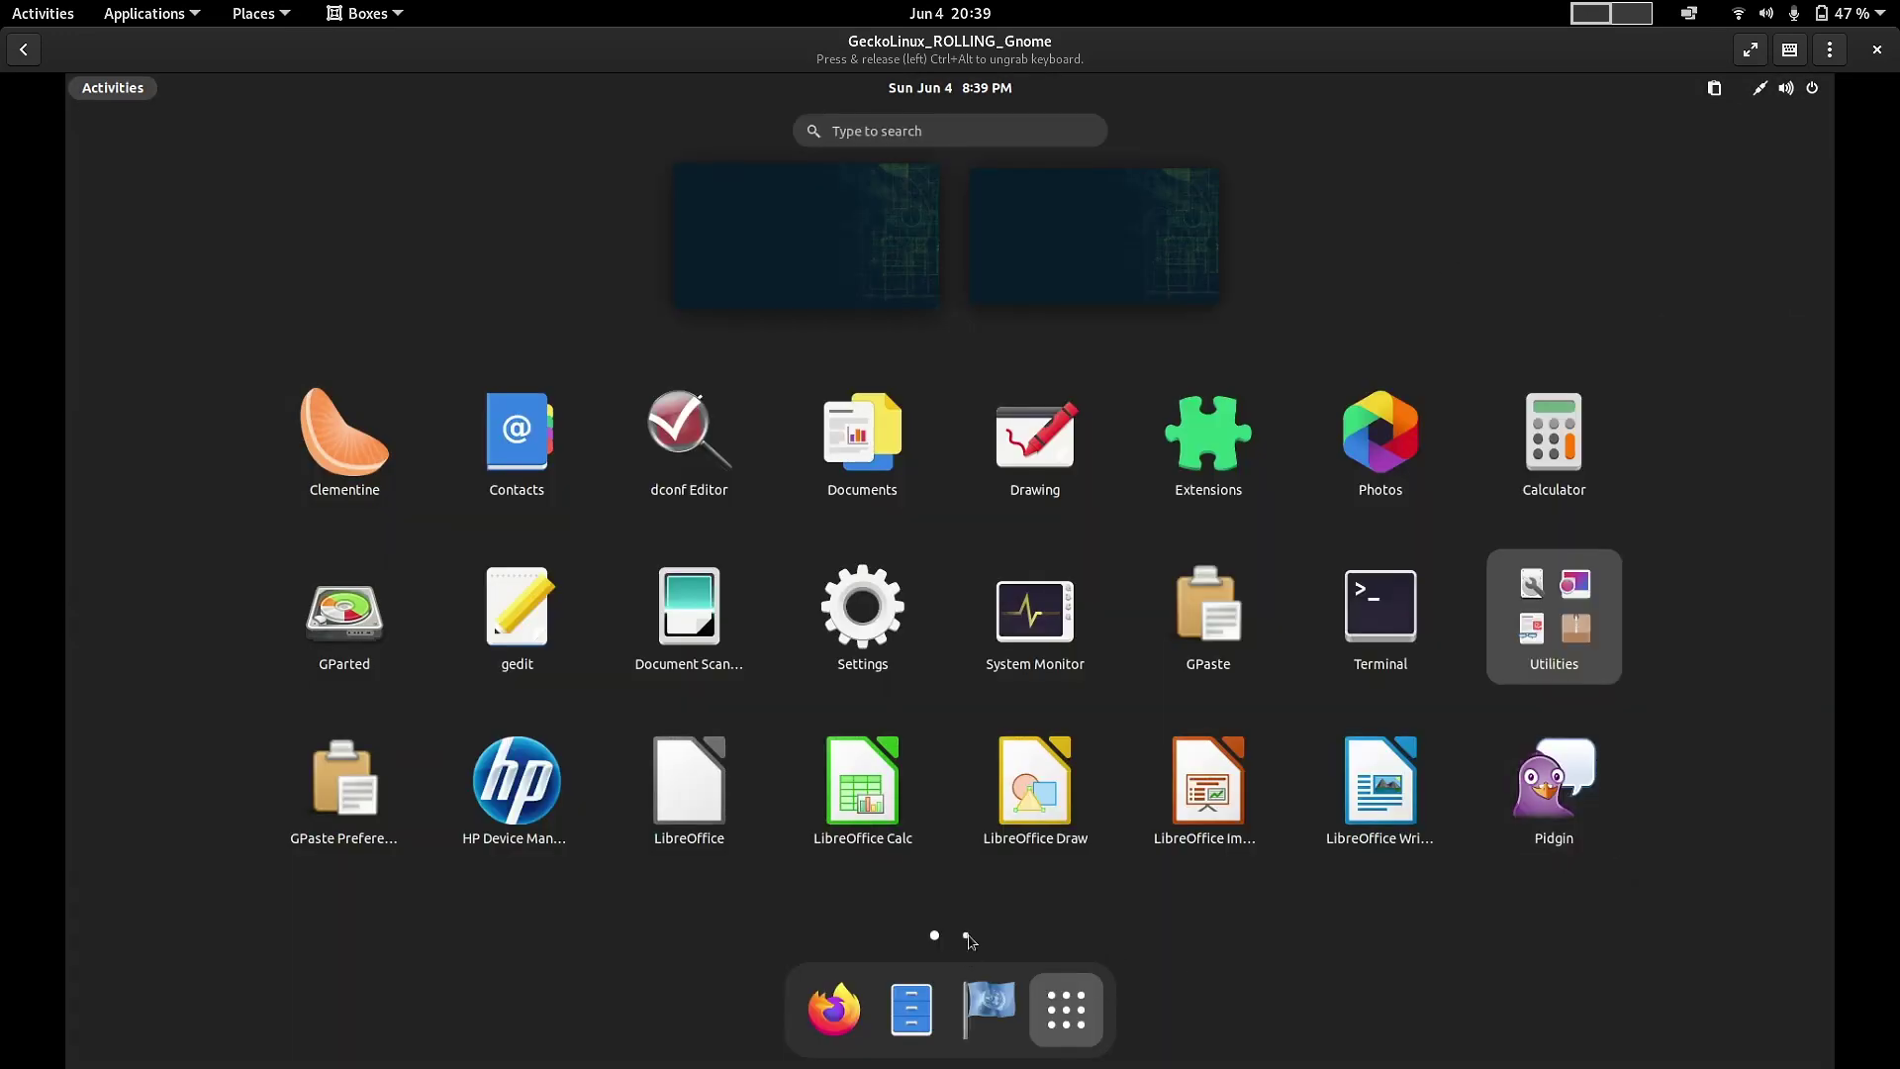
click(967, 937)
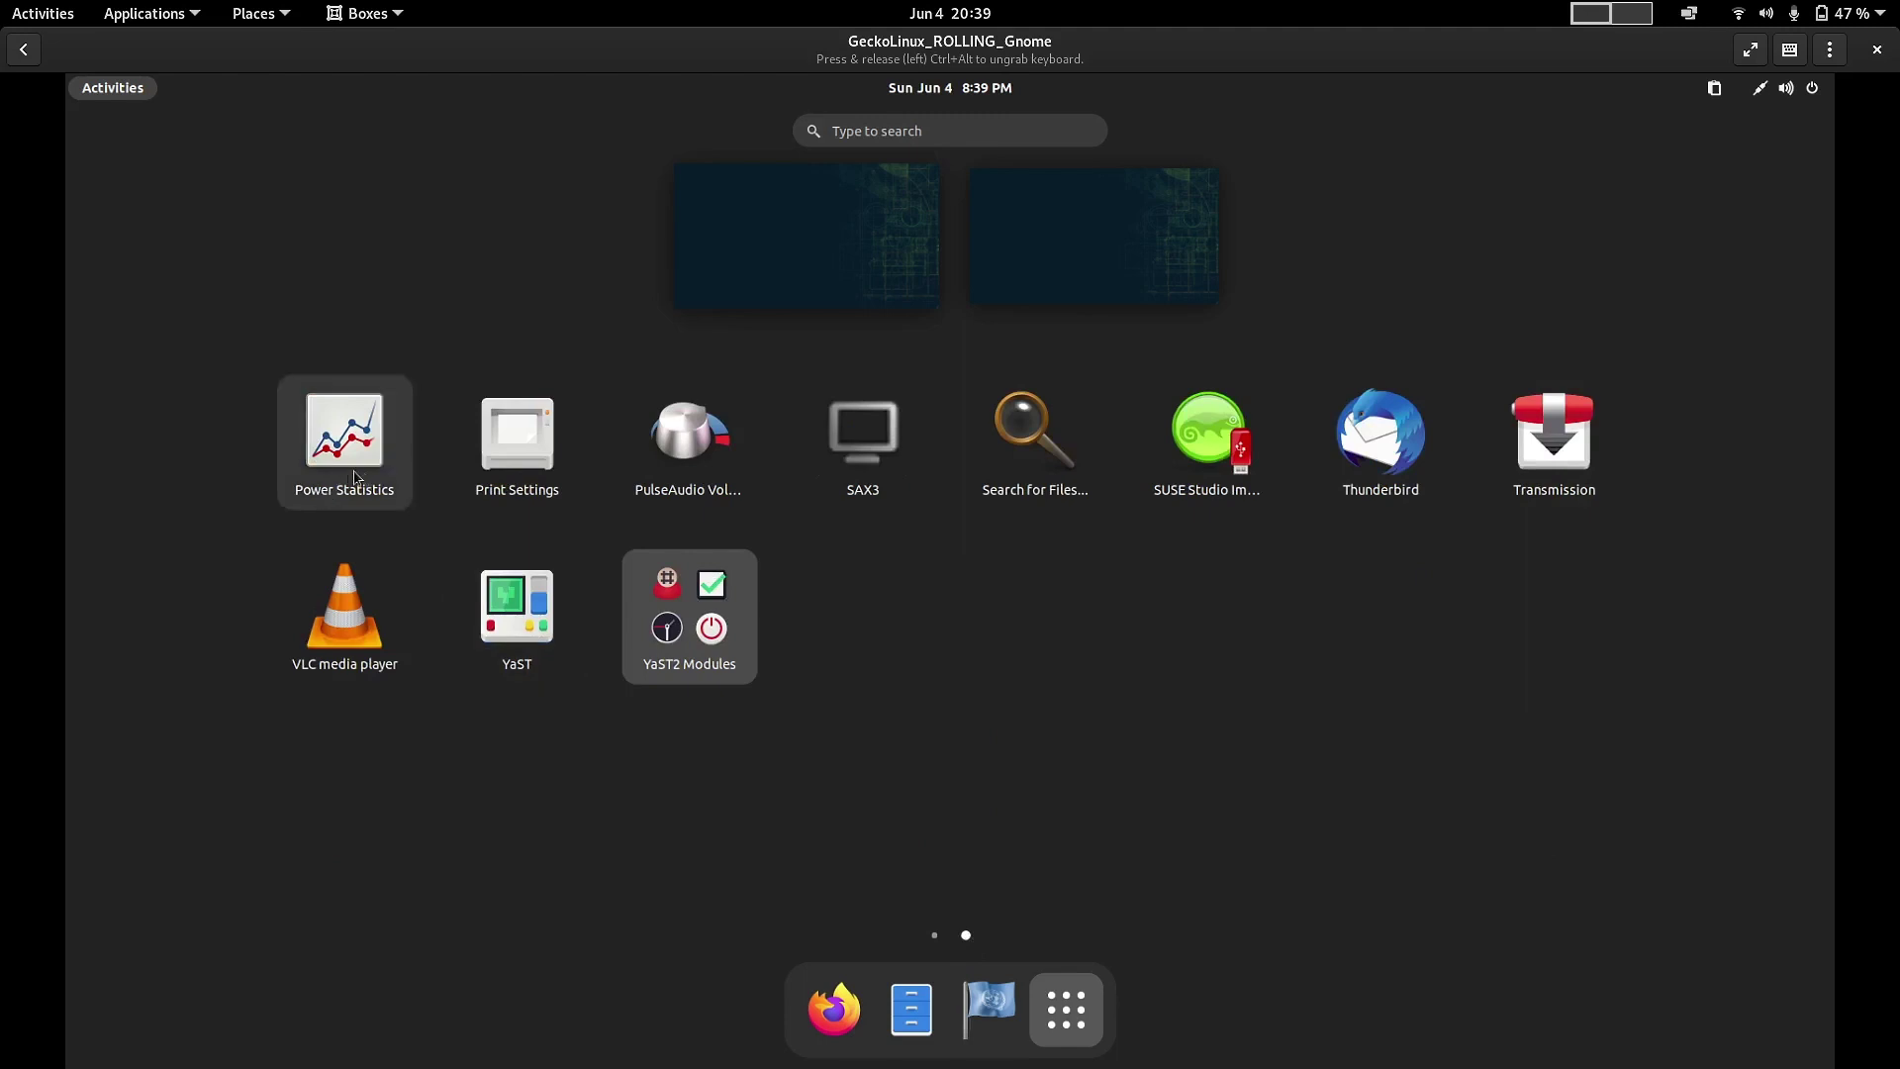
- Launch SUSE Studio Imagewriter, check its USB device list and close the program
click(1206, 465)
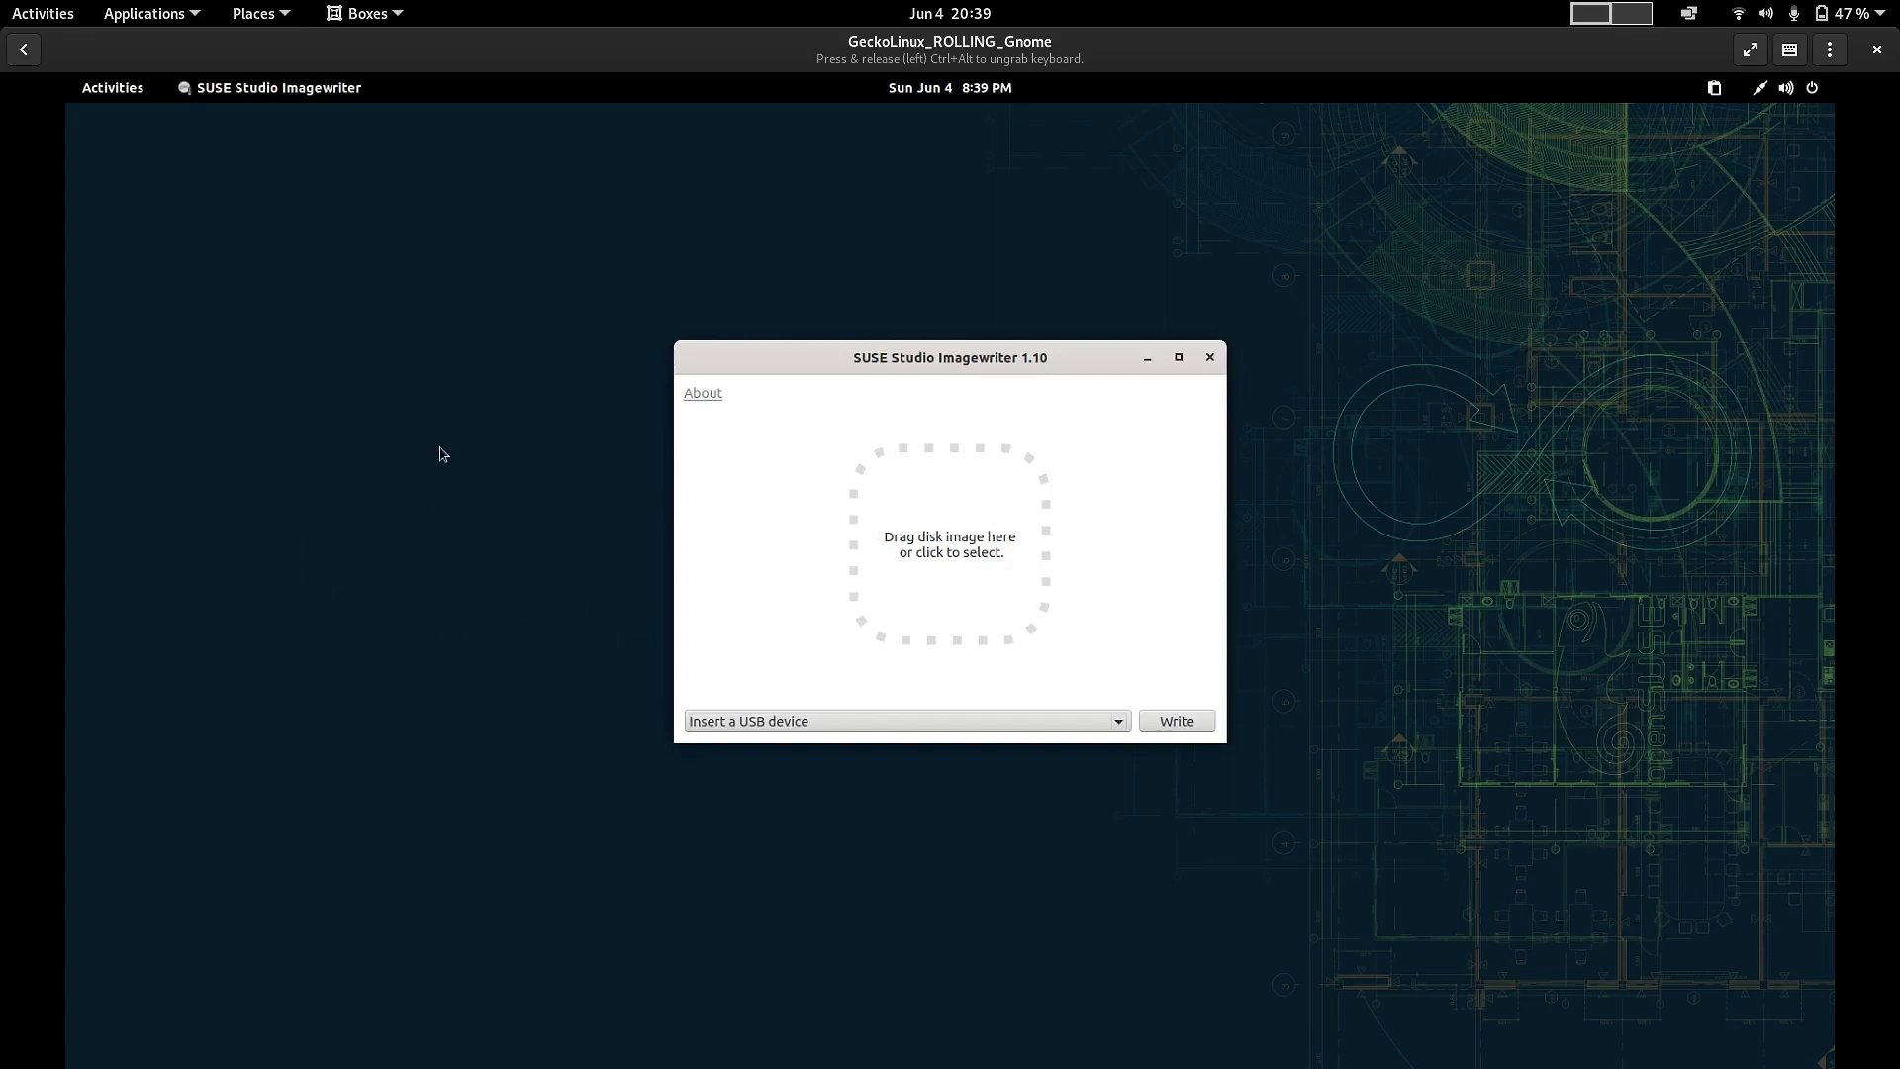
click(904, 728)
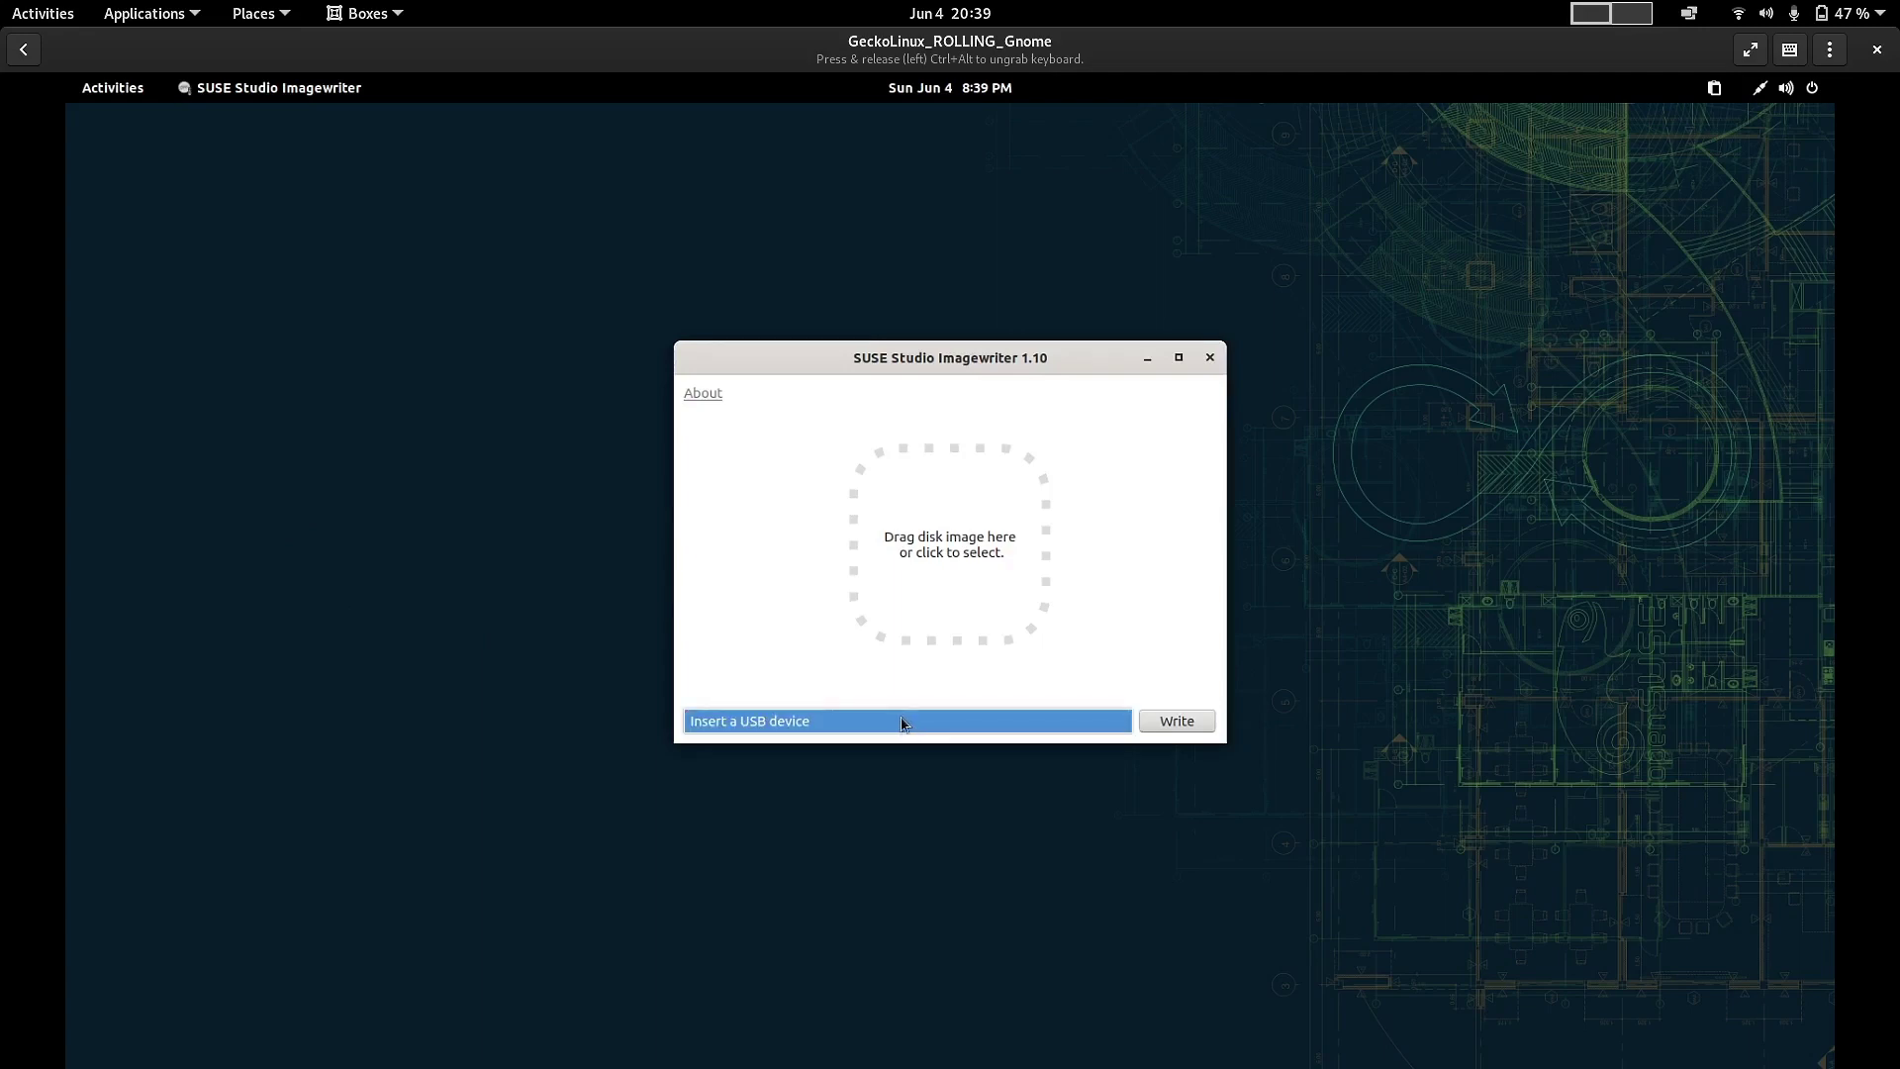
click(1212, 358)
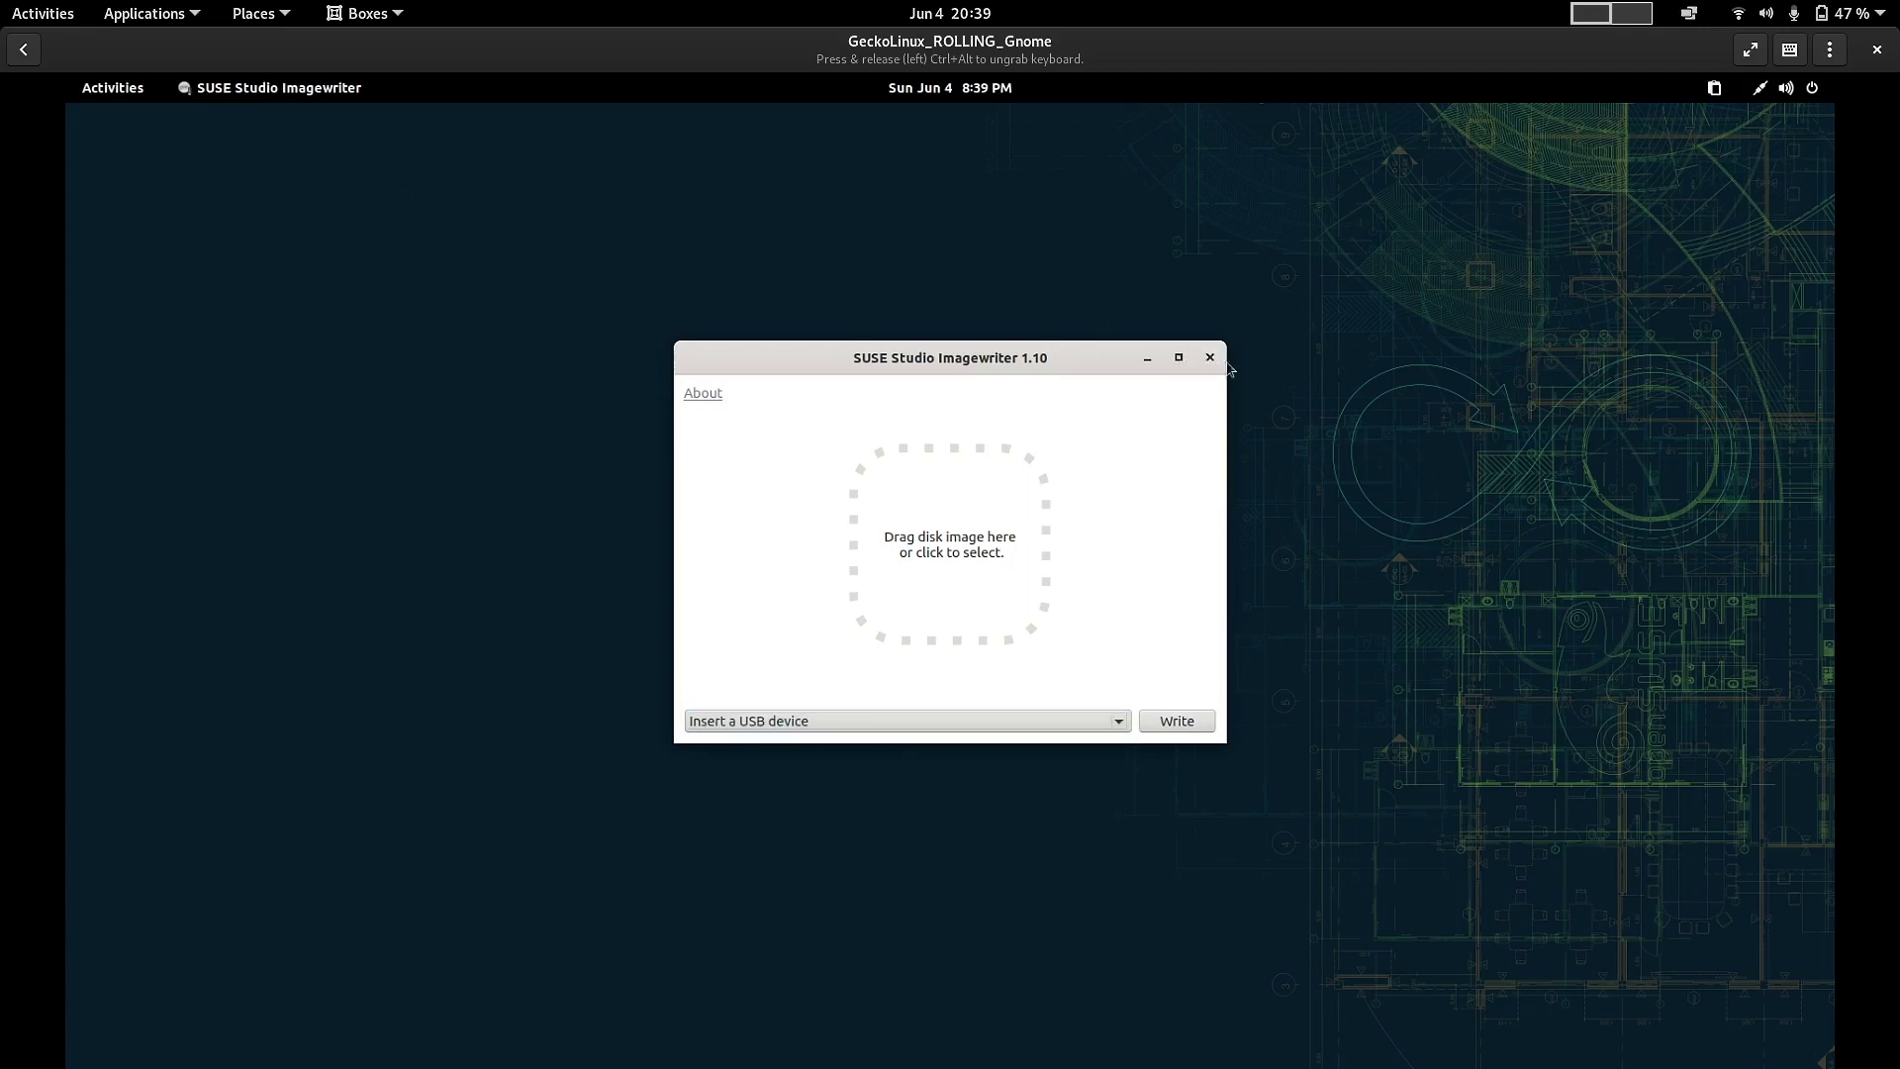
click(1209, 358)
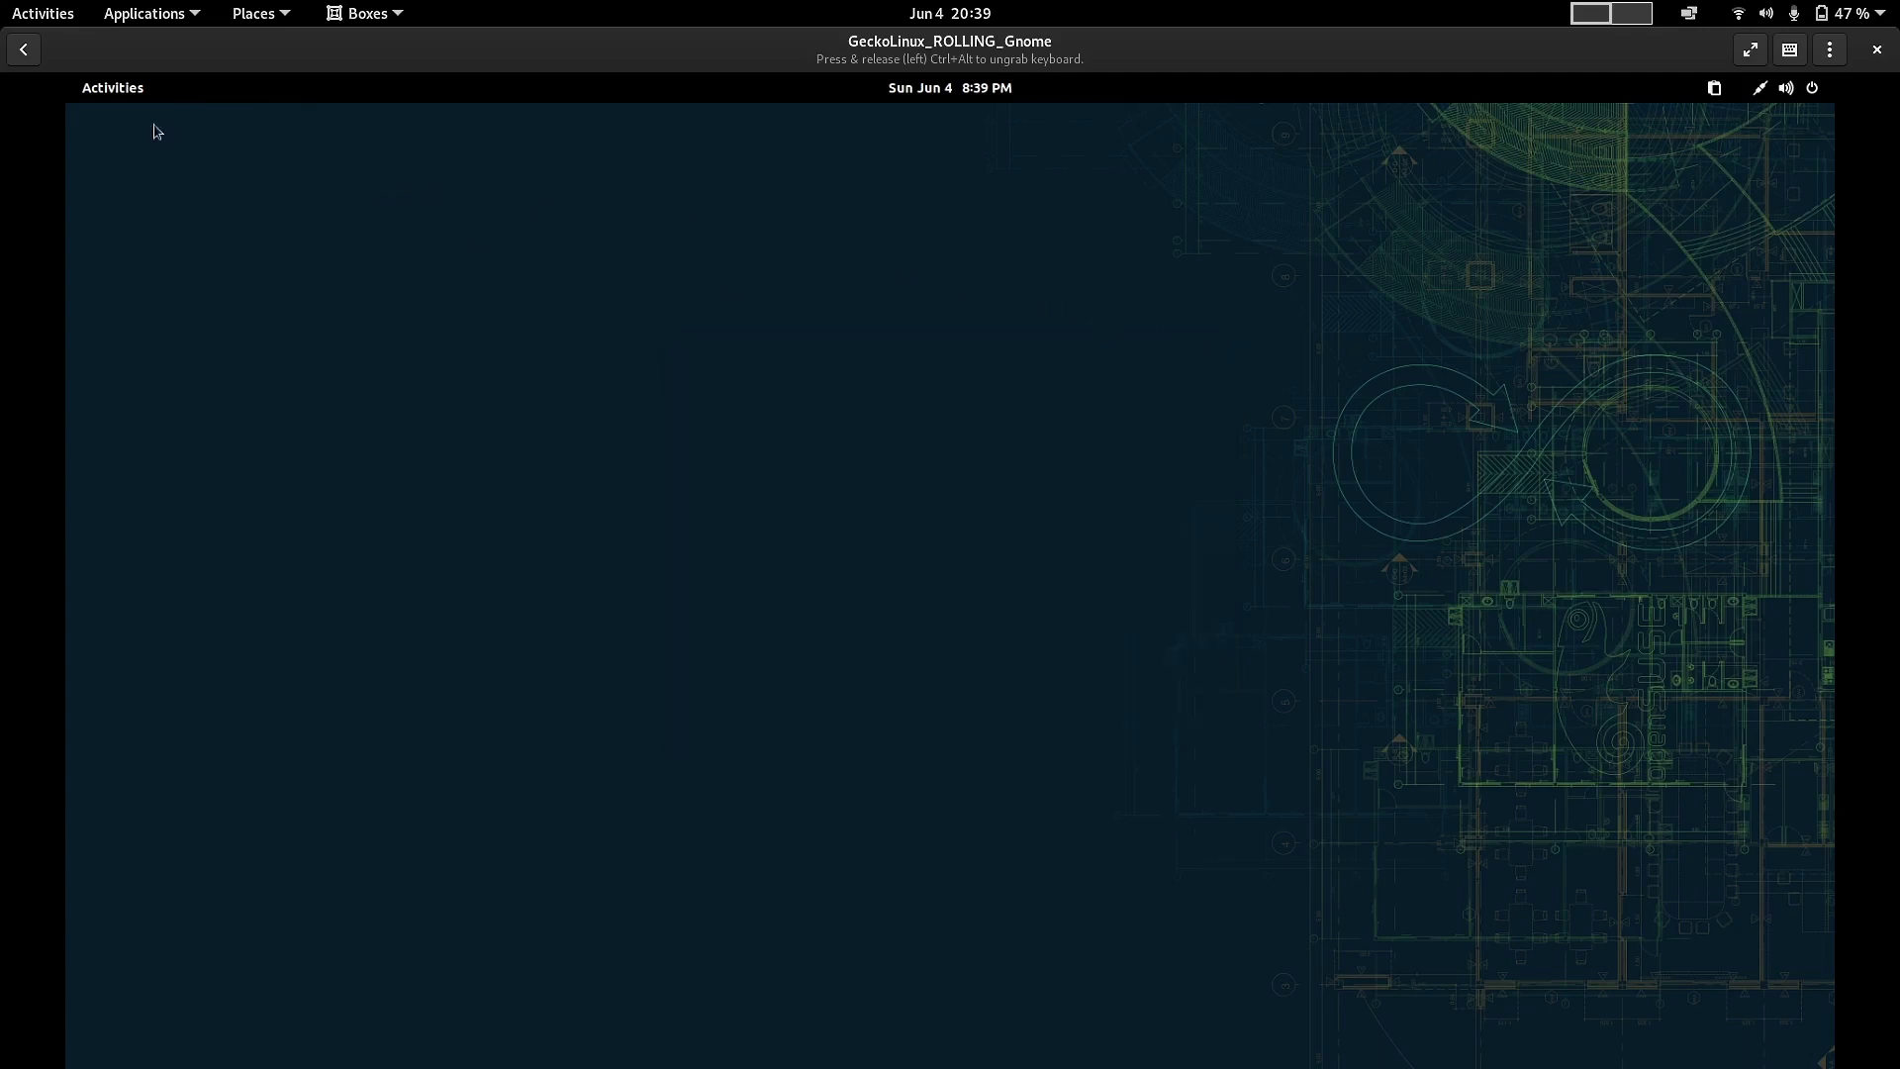
- Open YaST Filesystem Snapshots from the YaST2 Modules folder, authenticate with the root password and dismiss its dialogs
click(113, 88)
click(1065, 1009)
scroll(1406, 755, down, 1)
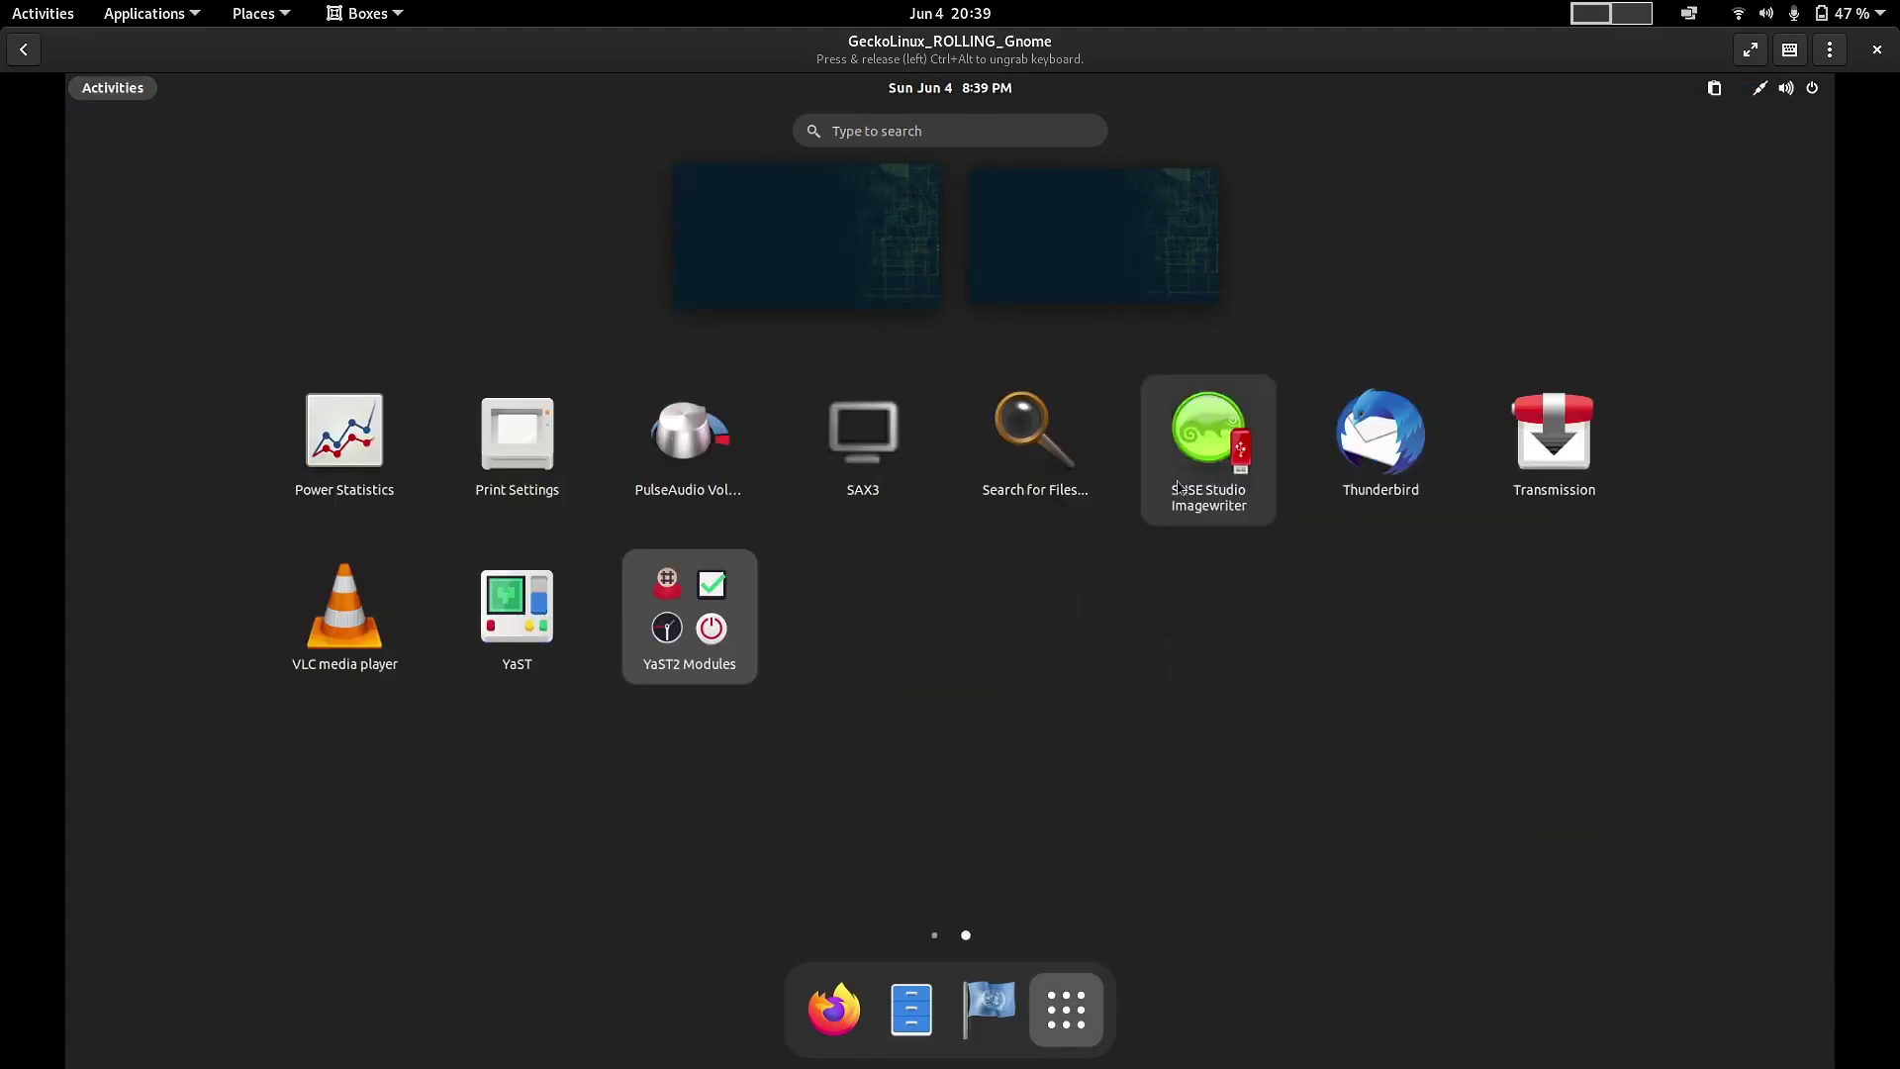
click(665, 645)
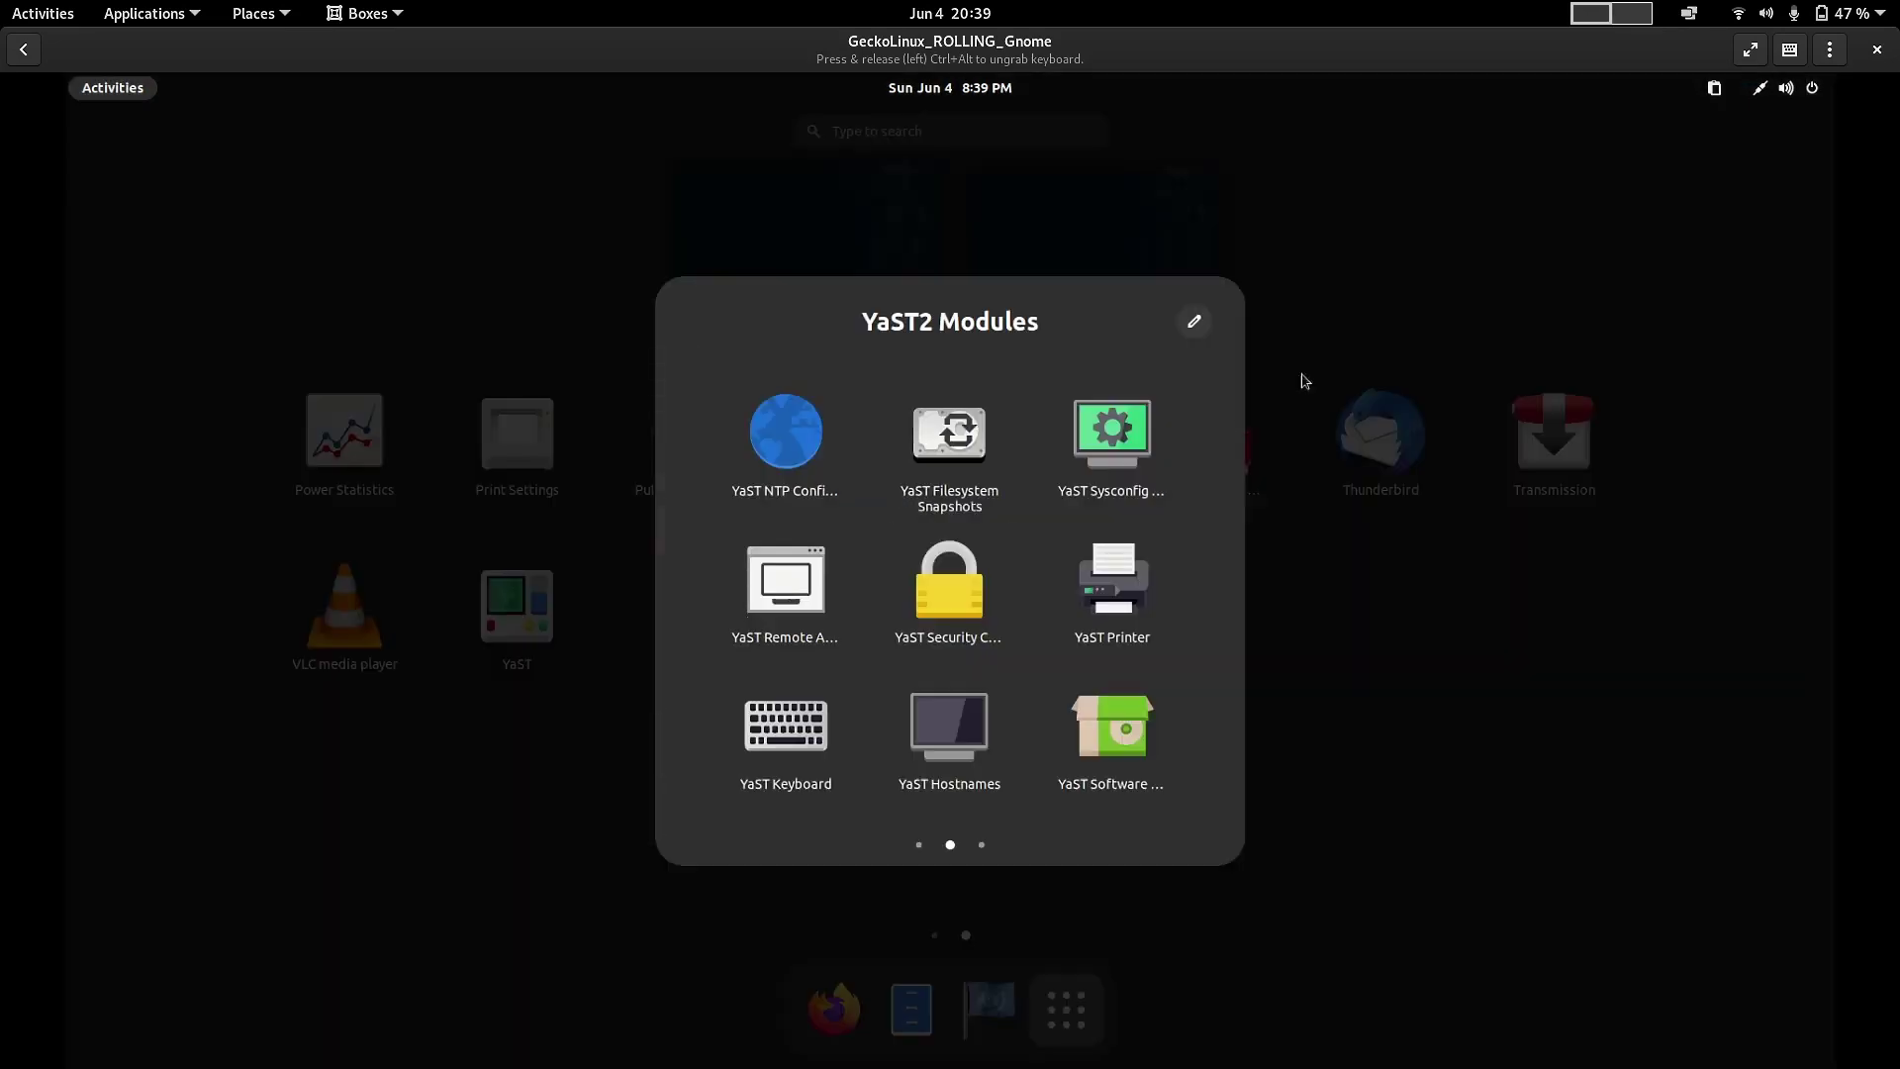
click(957, 483)
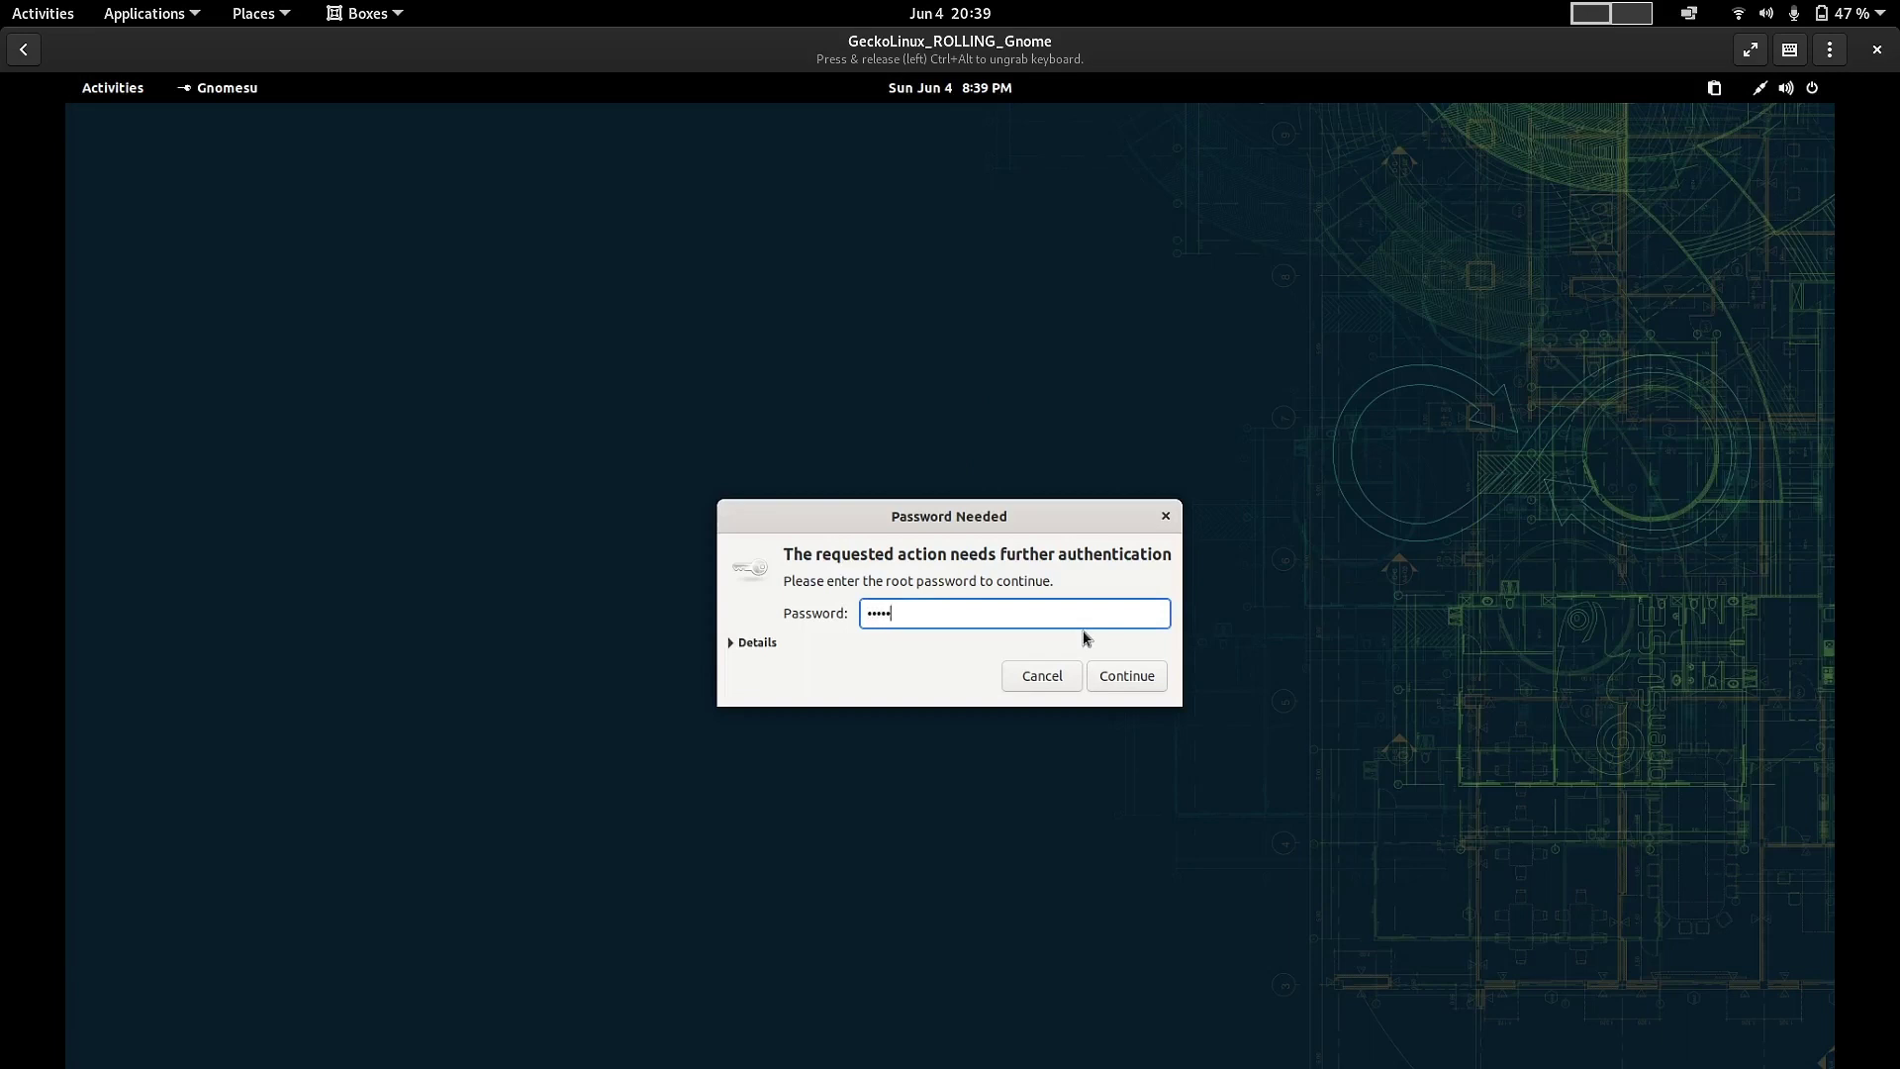
key(Return)
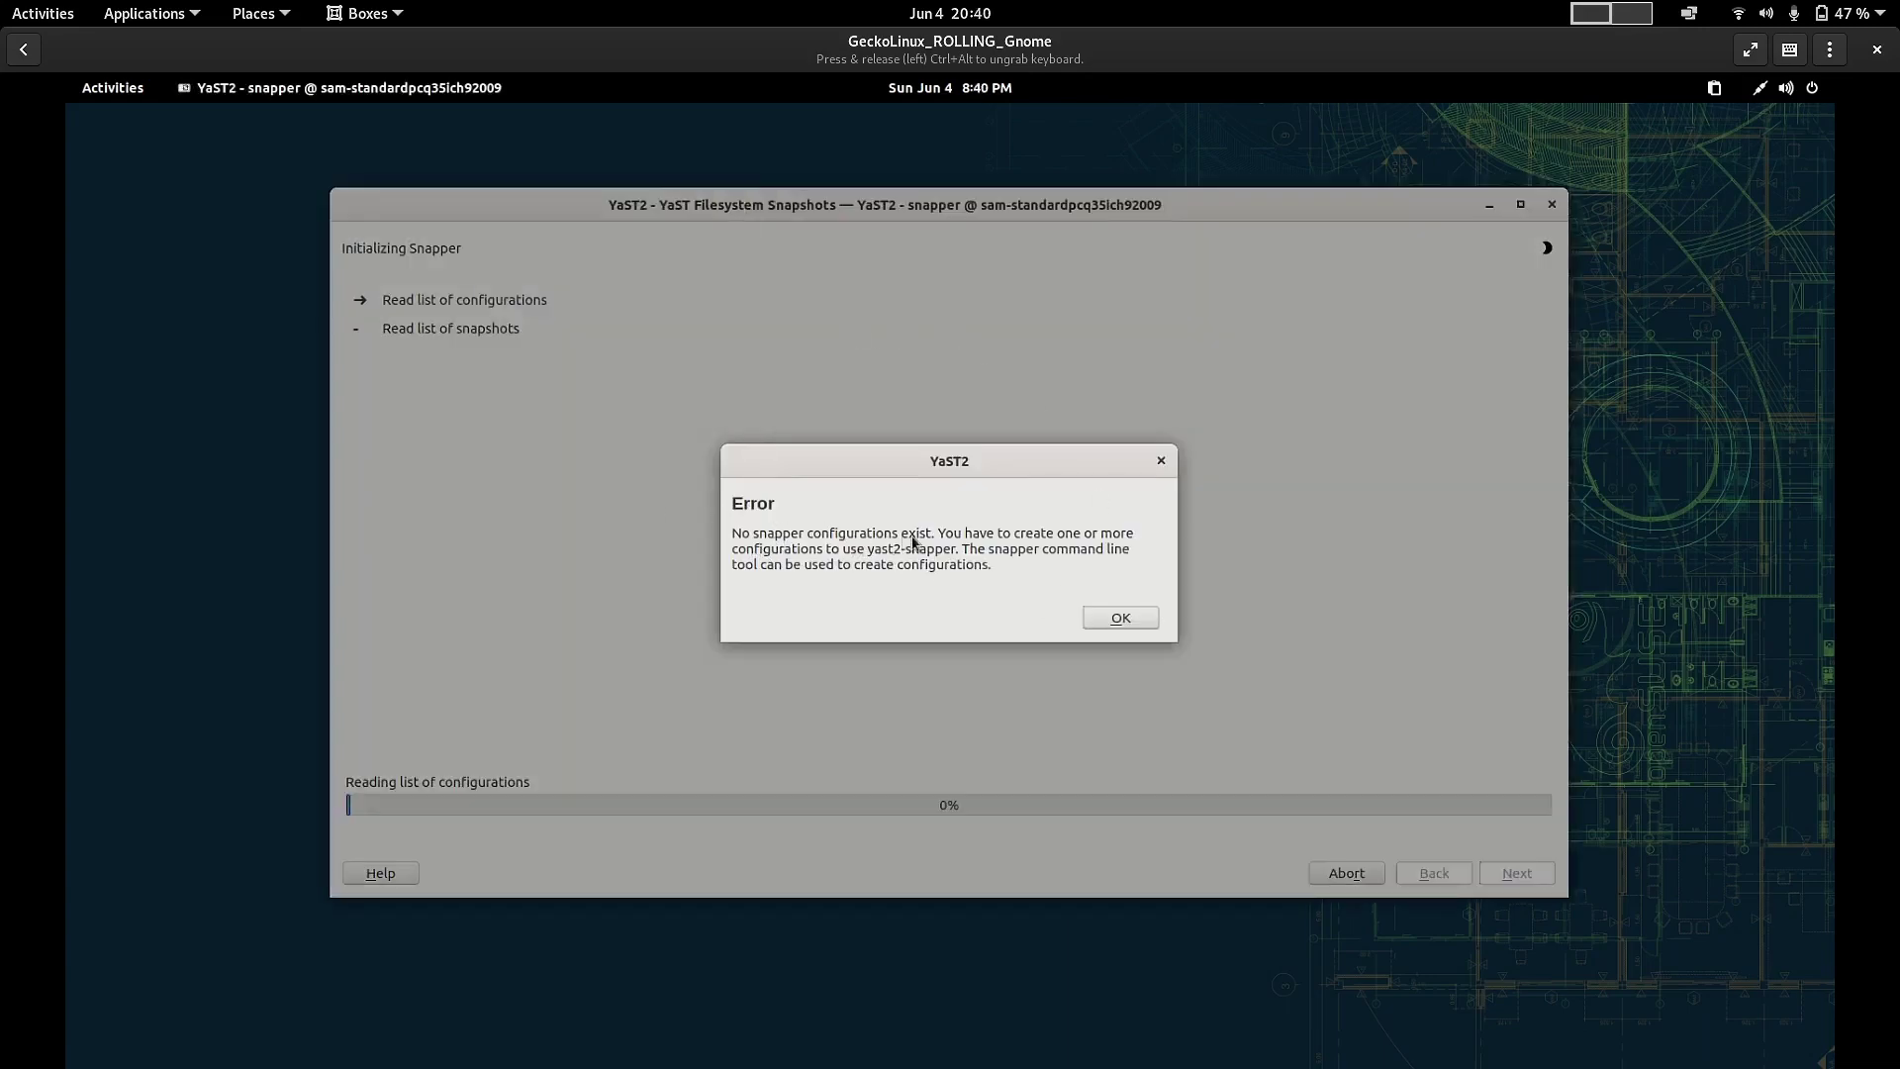
click(1120, 618)
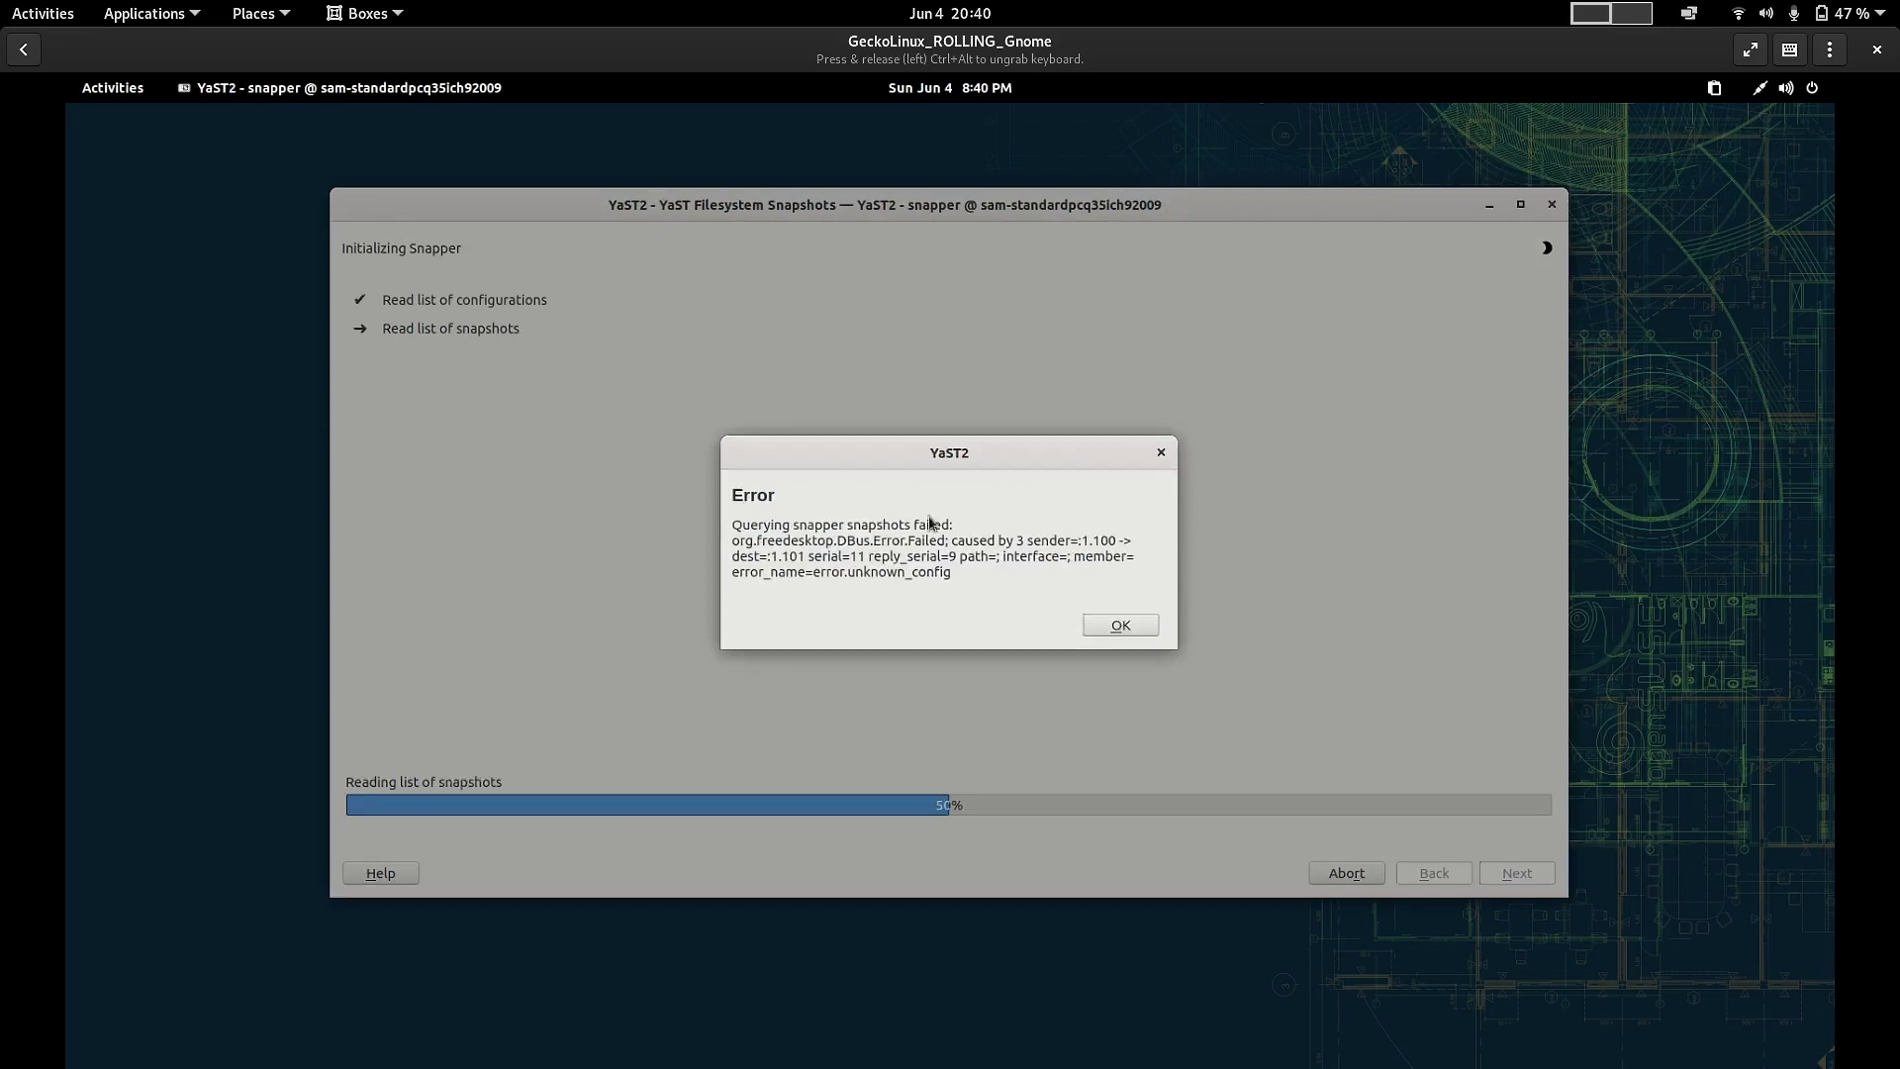
click(1115, 627)
- Open YaST Software Repositories with the root password, review the configured repositories and close the module
click(126, 94)
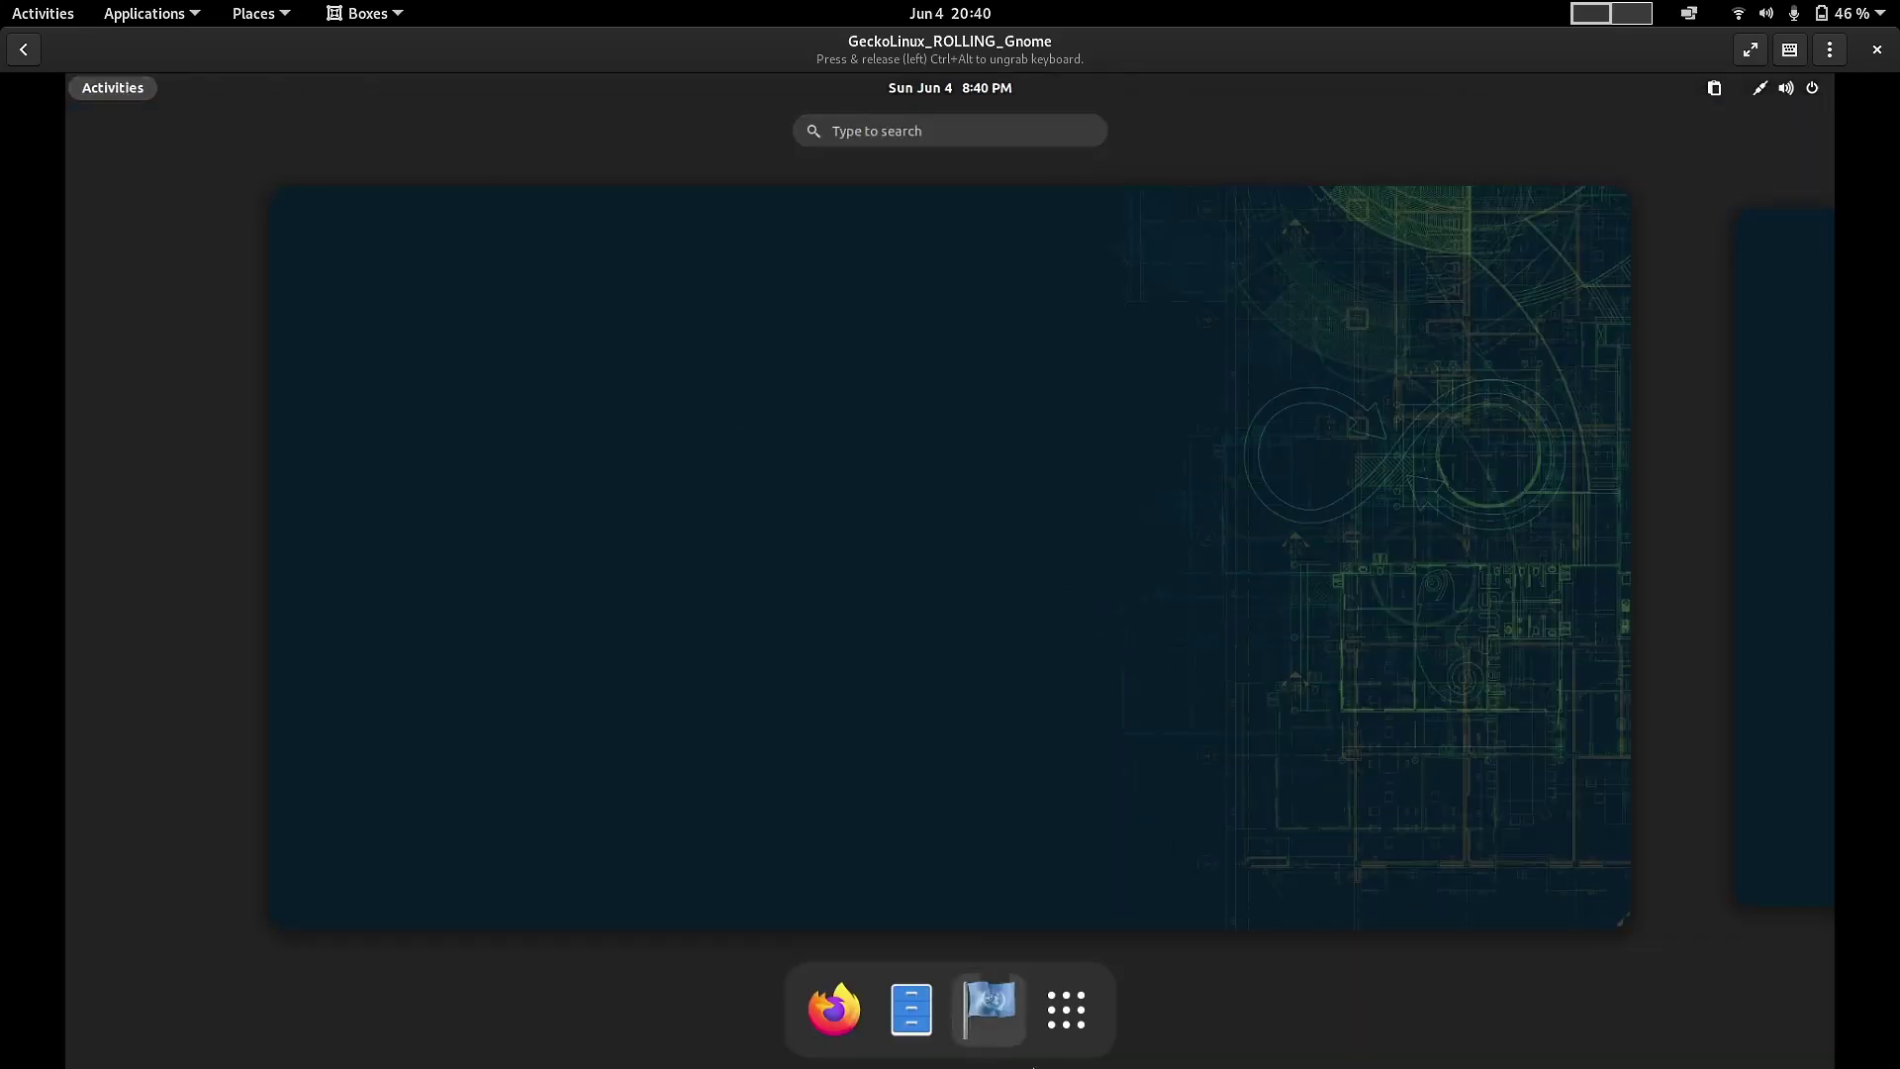
click(1067, 1008)
scroll(1383, 764, down, 1)
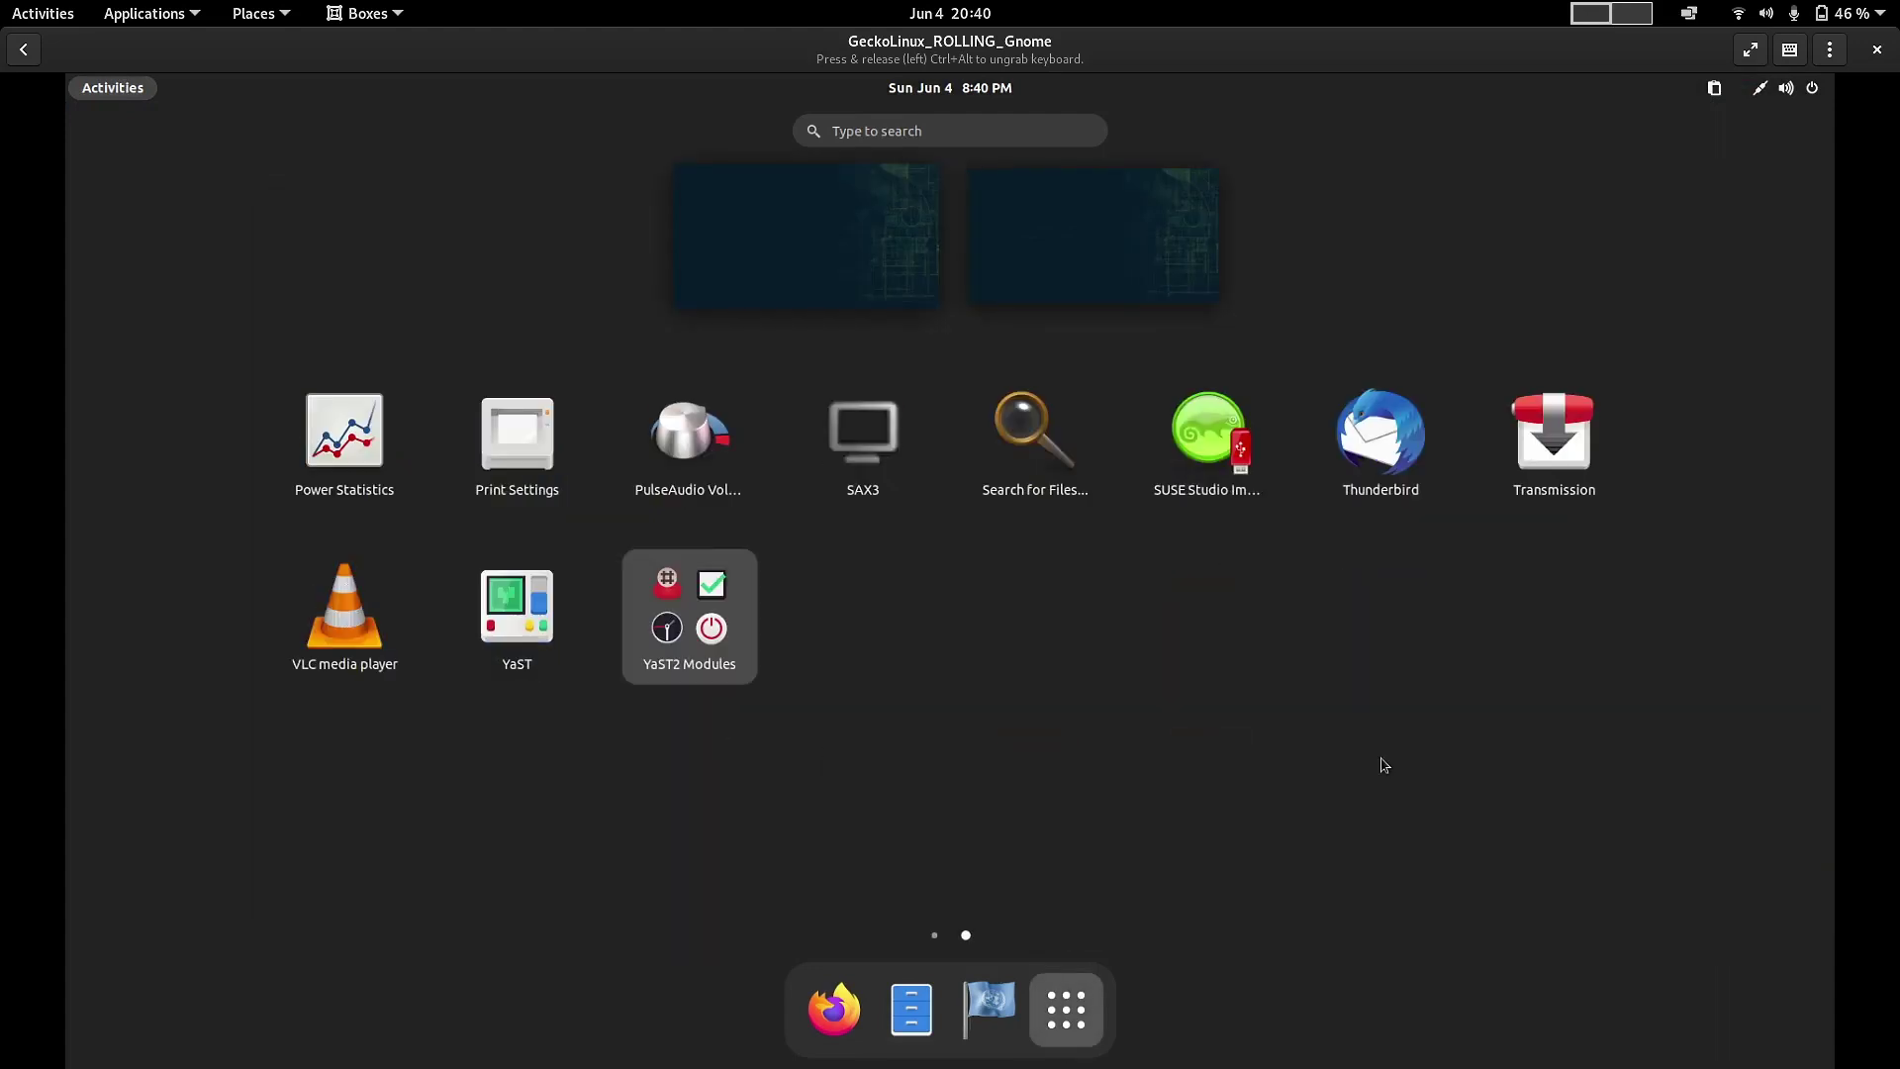
click(732, 638)
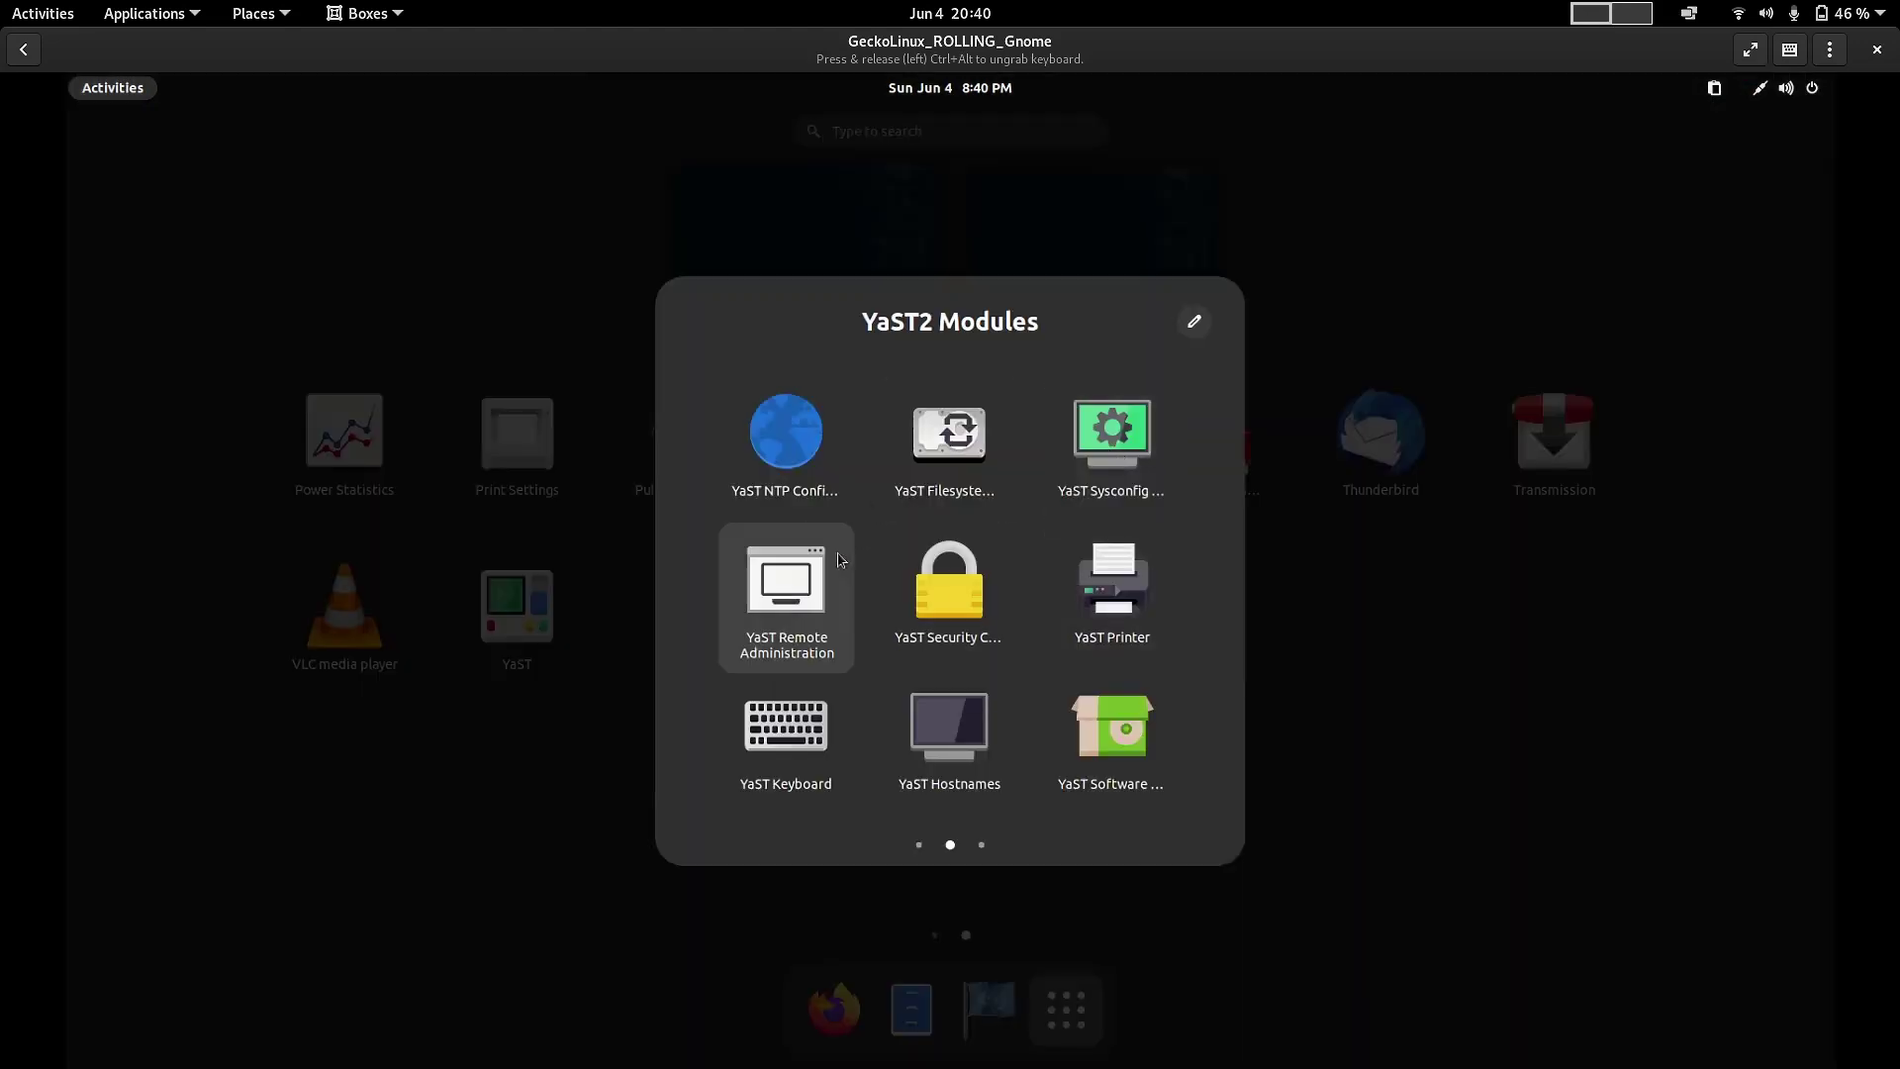
click(1115, 762)
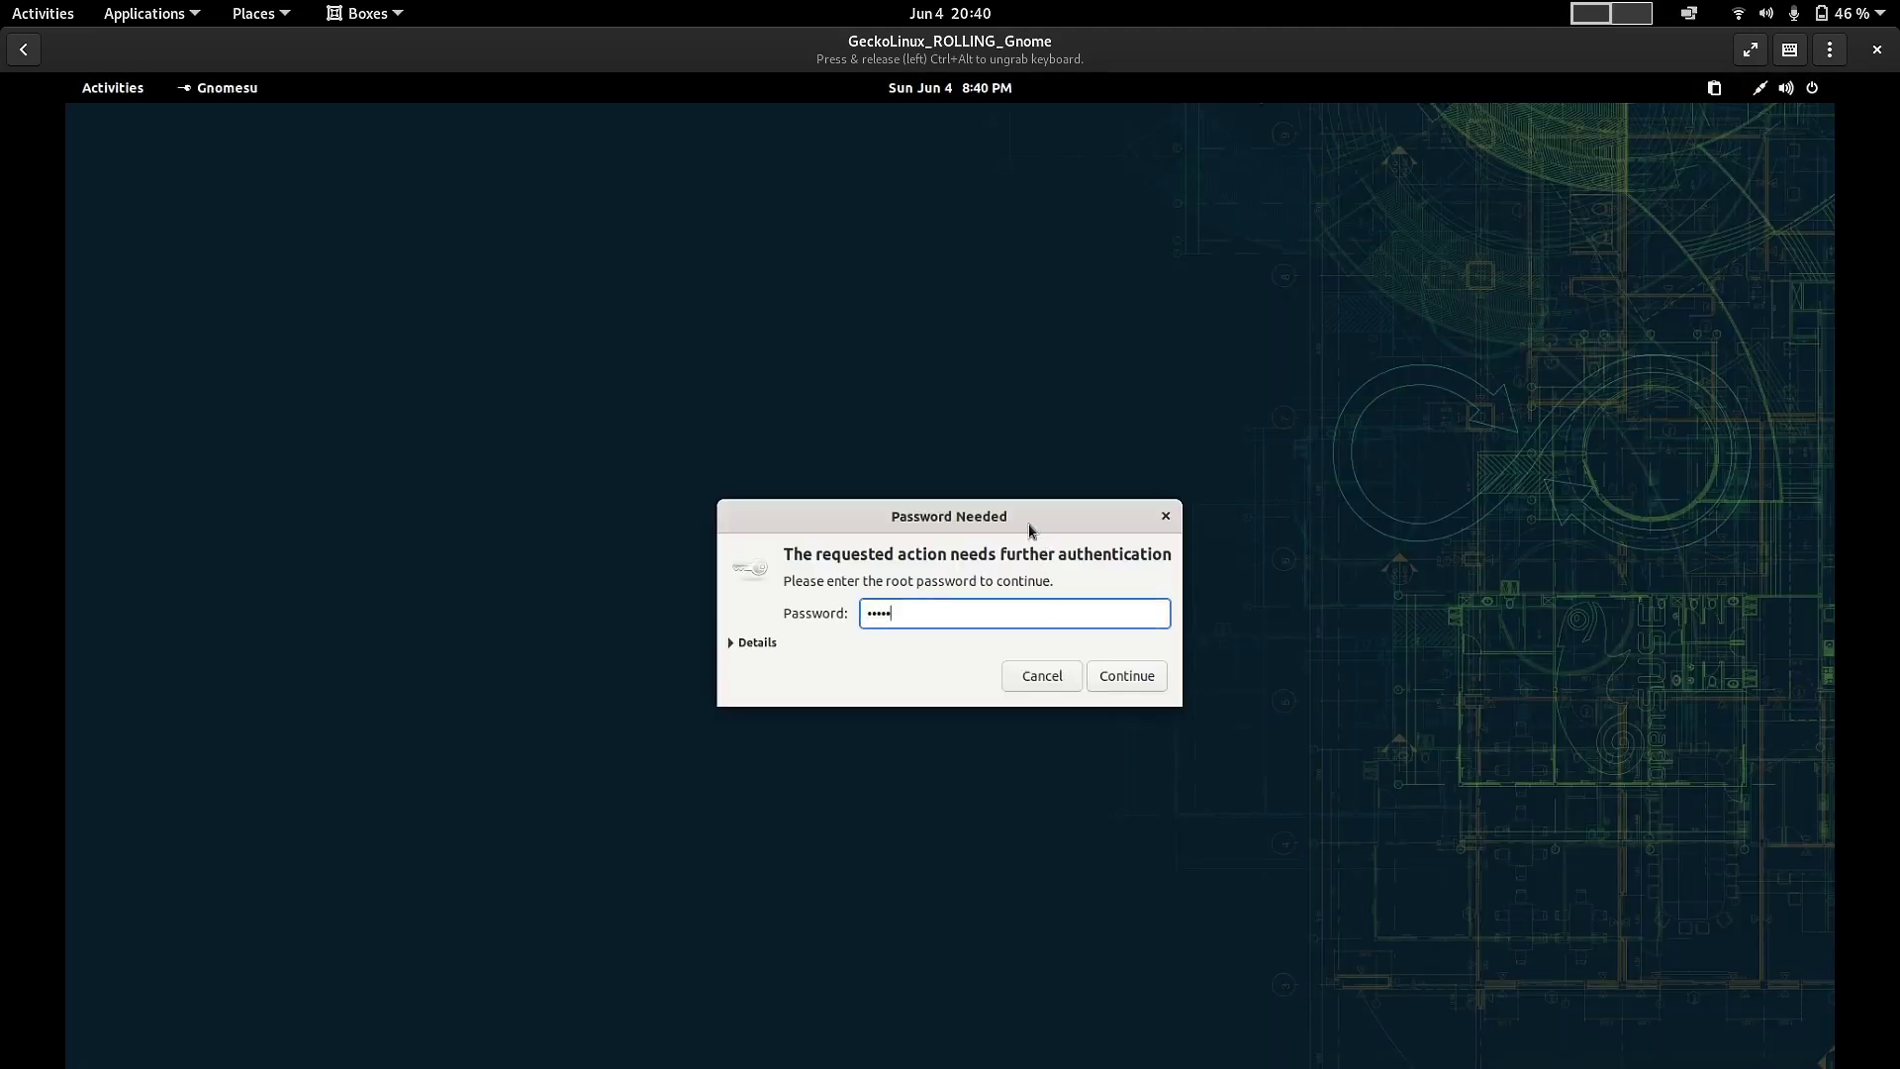
key(Return)
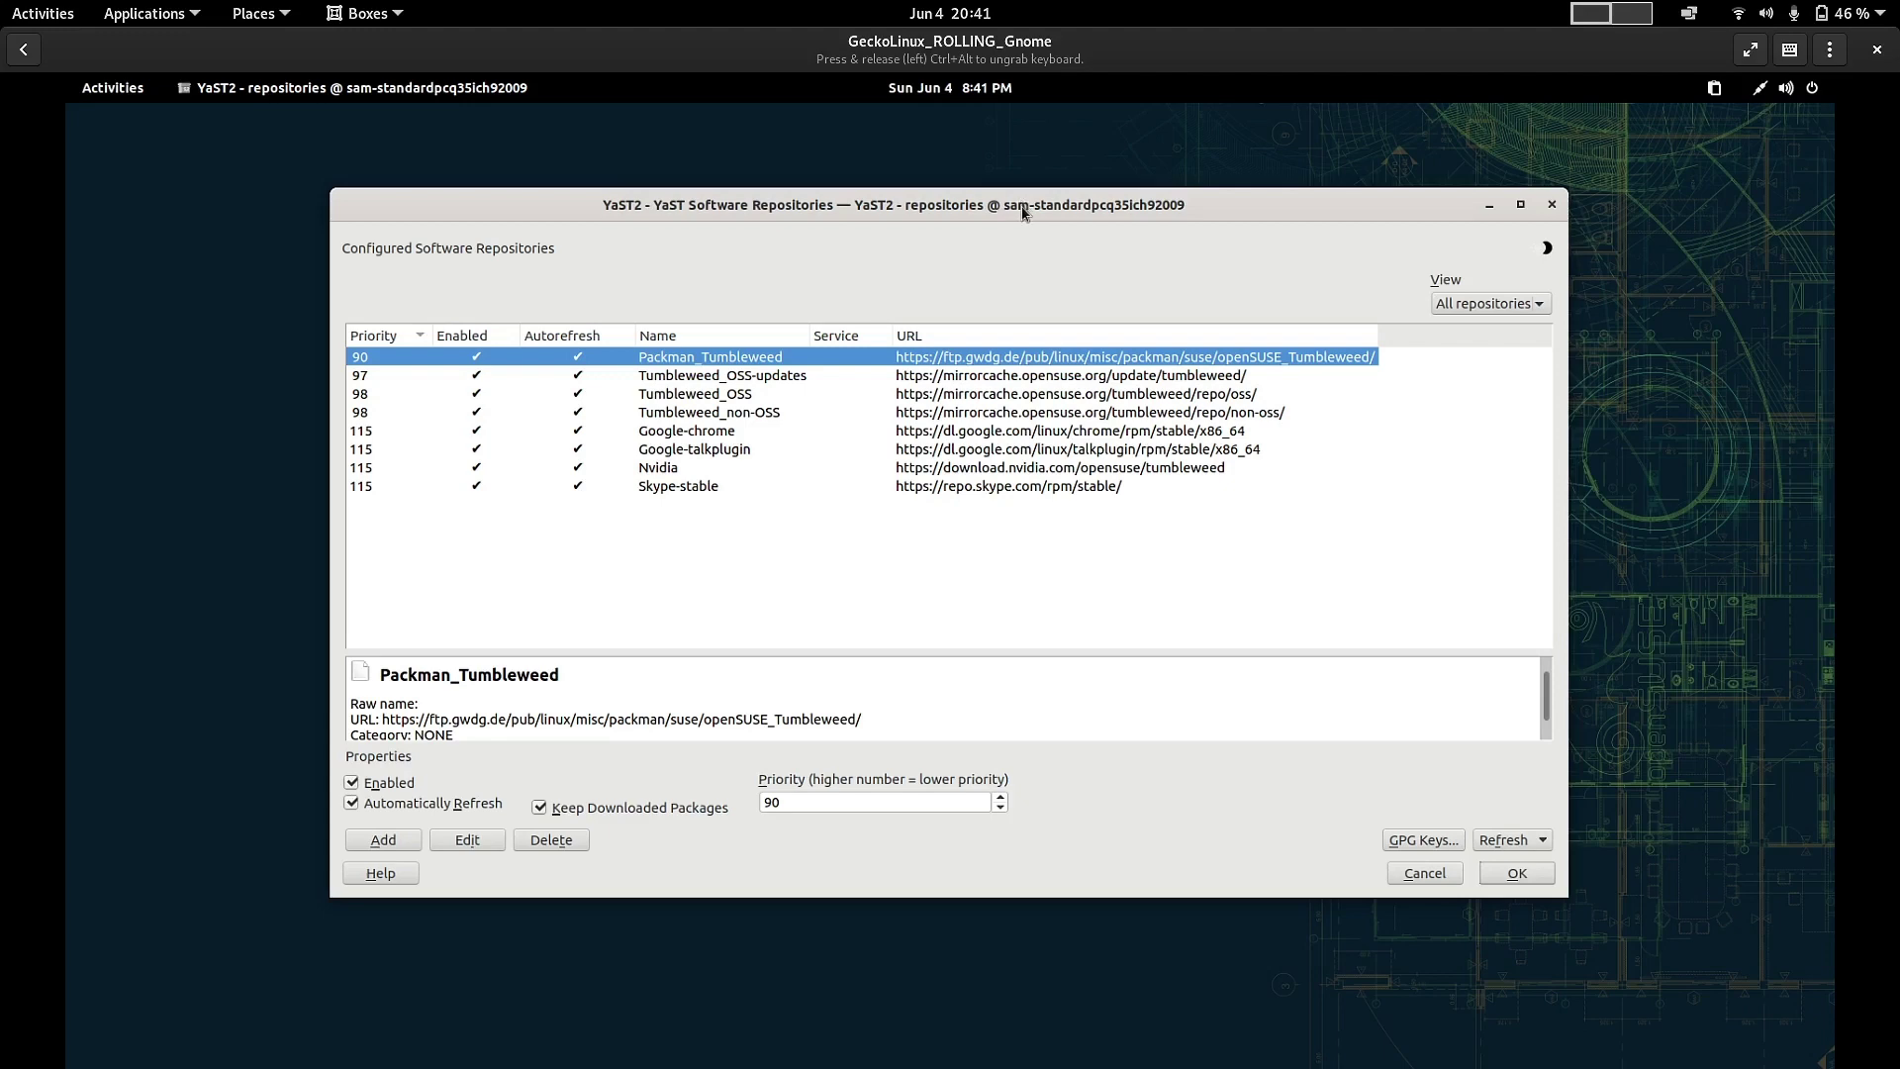
click(1514, 877)
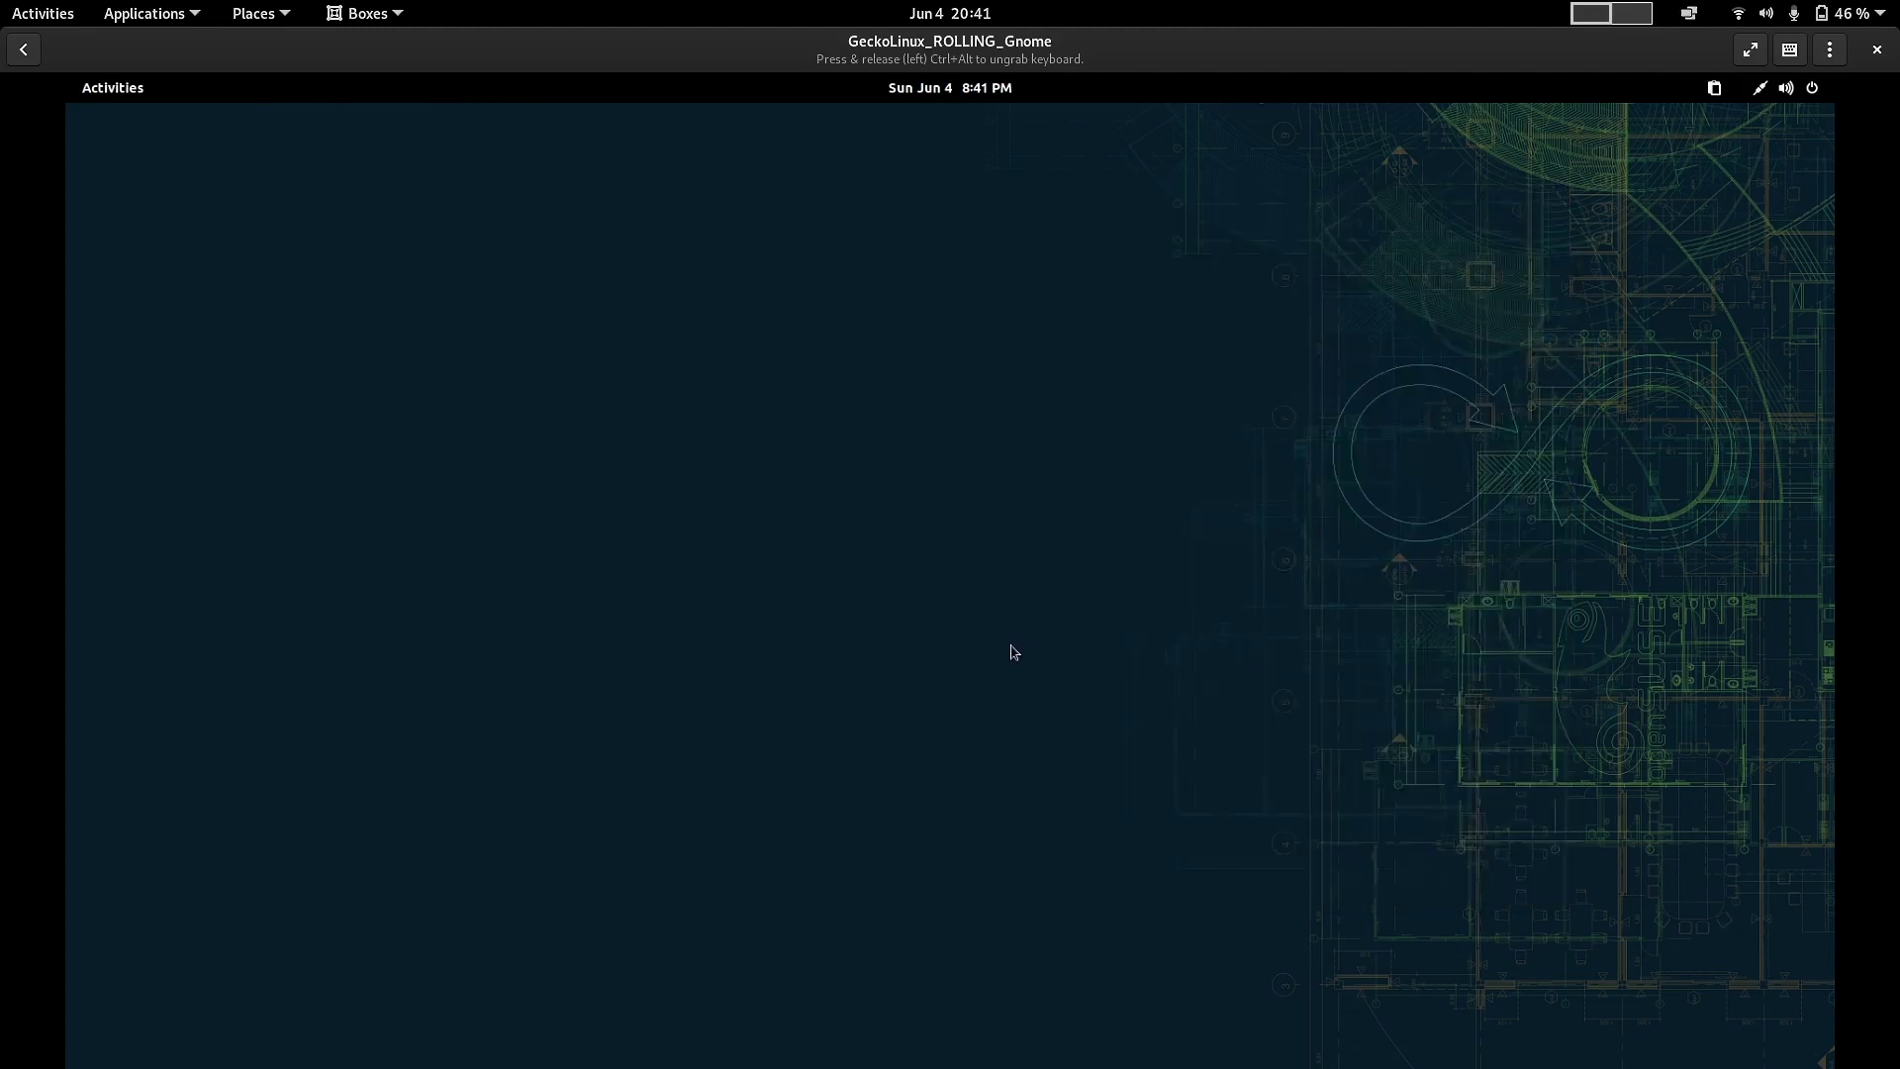
- Open YaST Software Management from the YaST2 Modules folder and authenticate with the root password
click(105, 89)
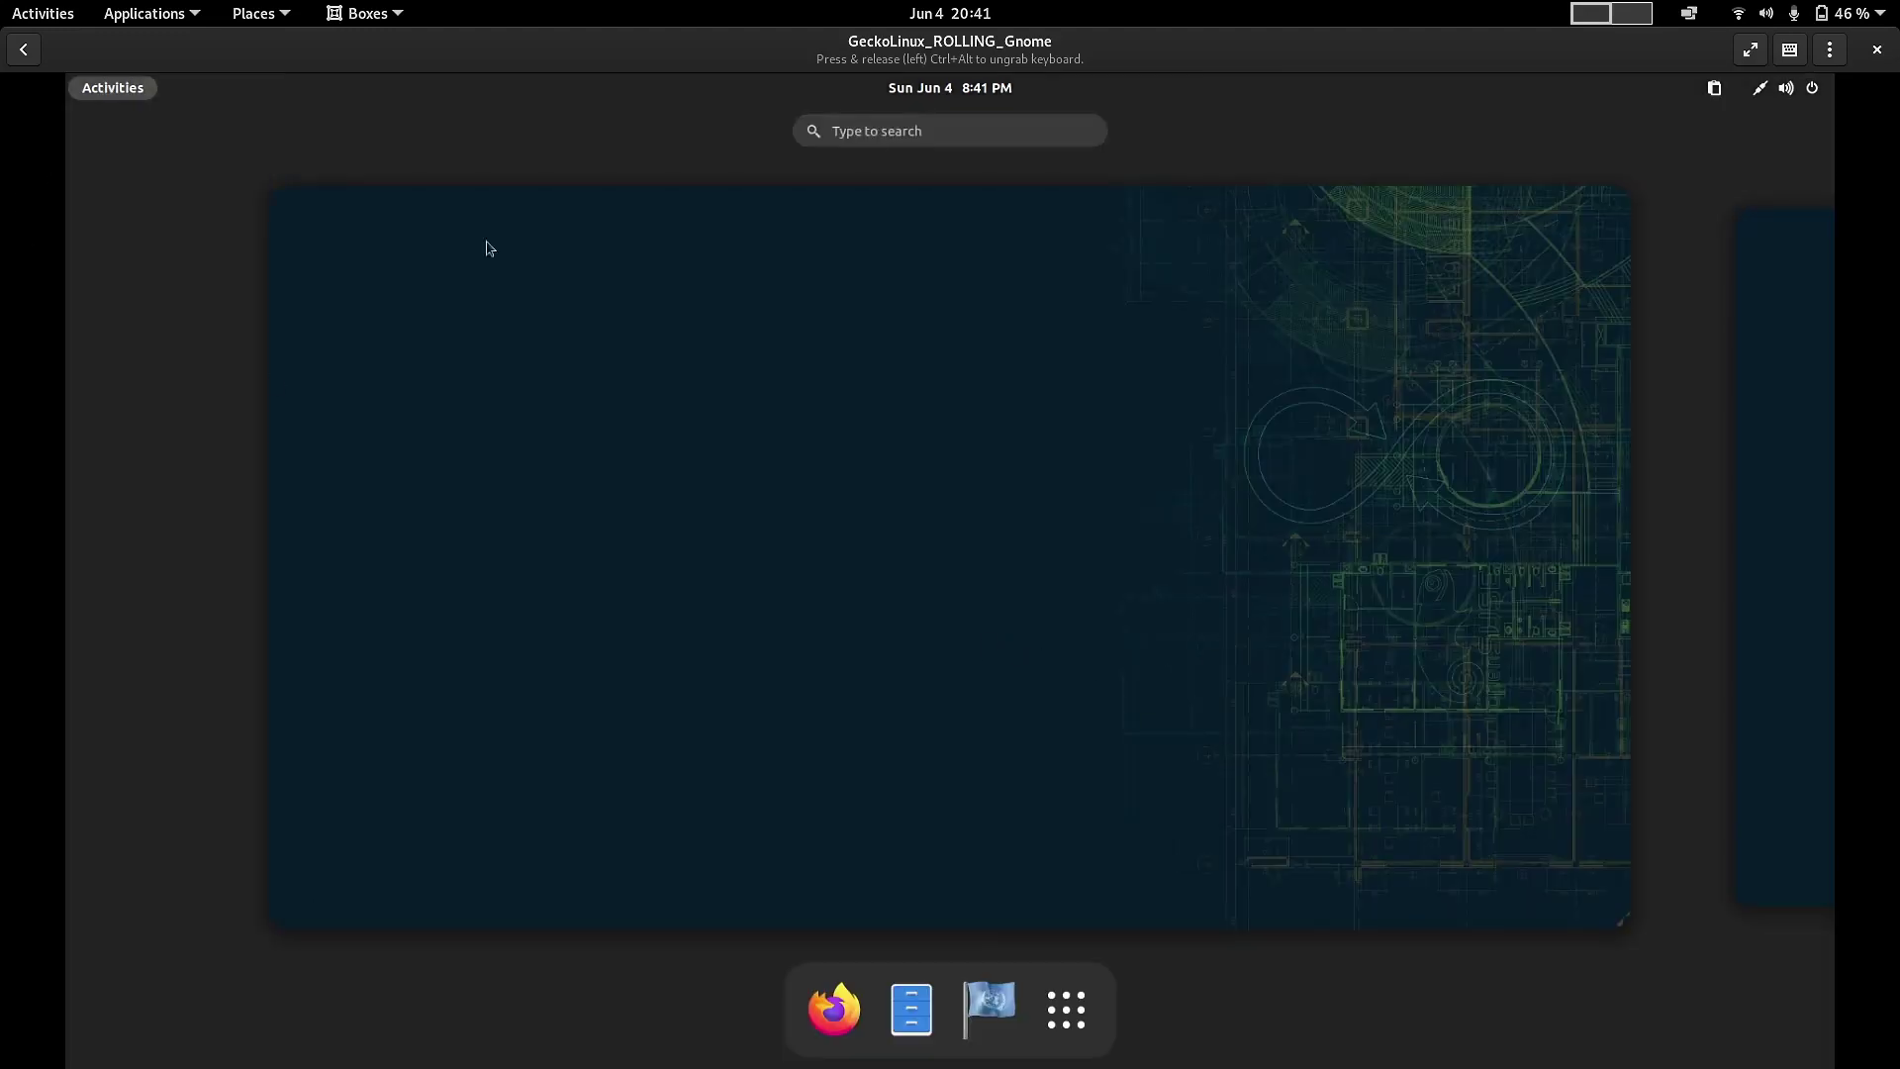
click(1066, 1009)
click(729, 639)
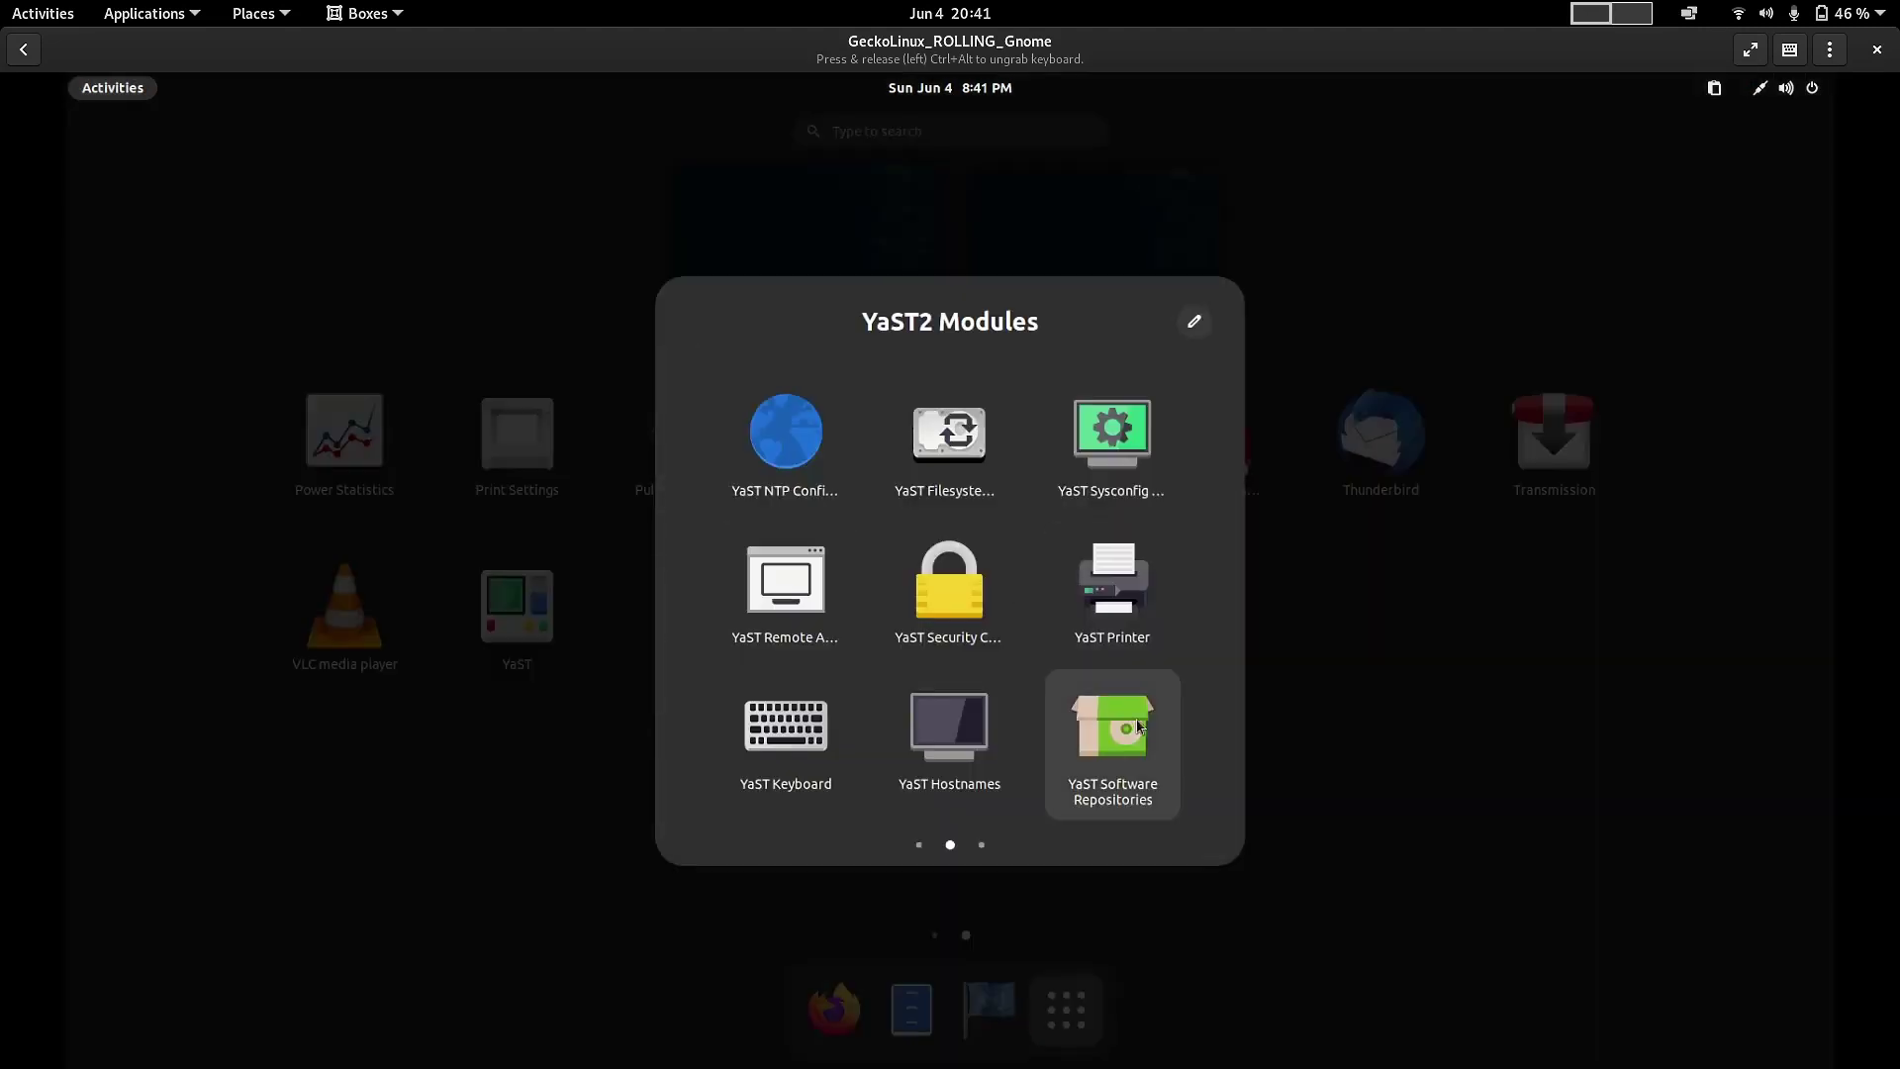
scroll(1128, 737, down, 1)
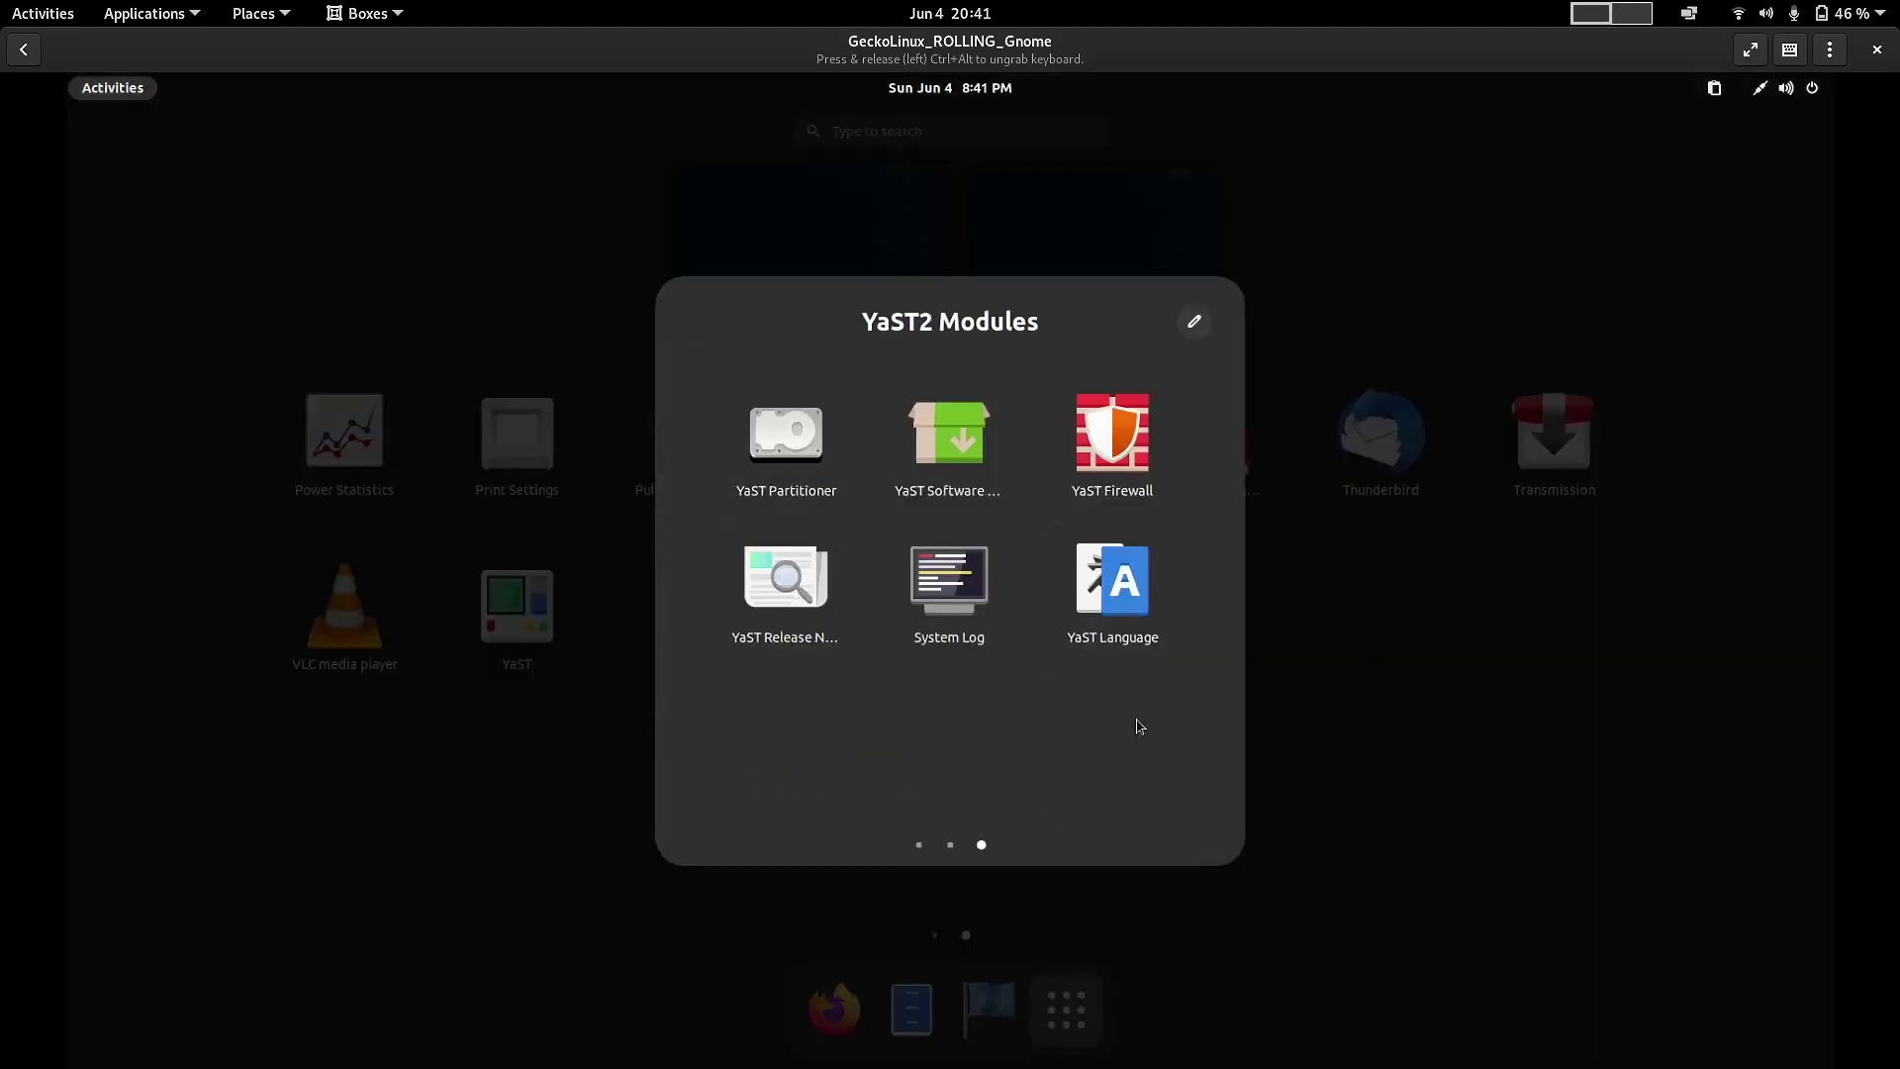
click(950, 446)
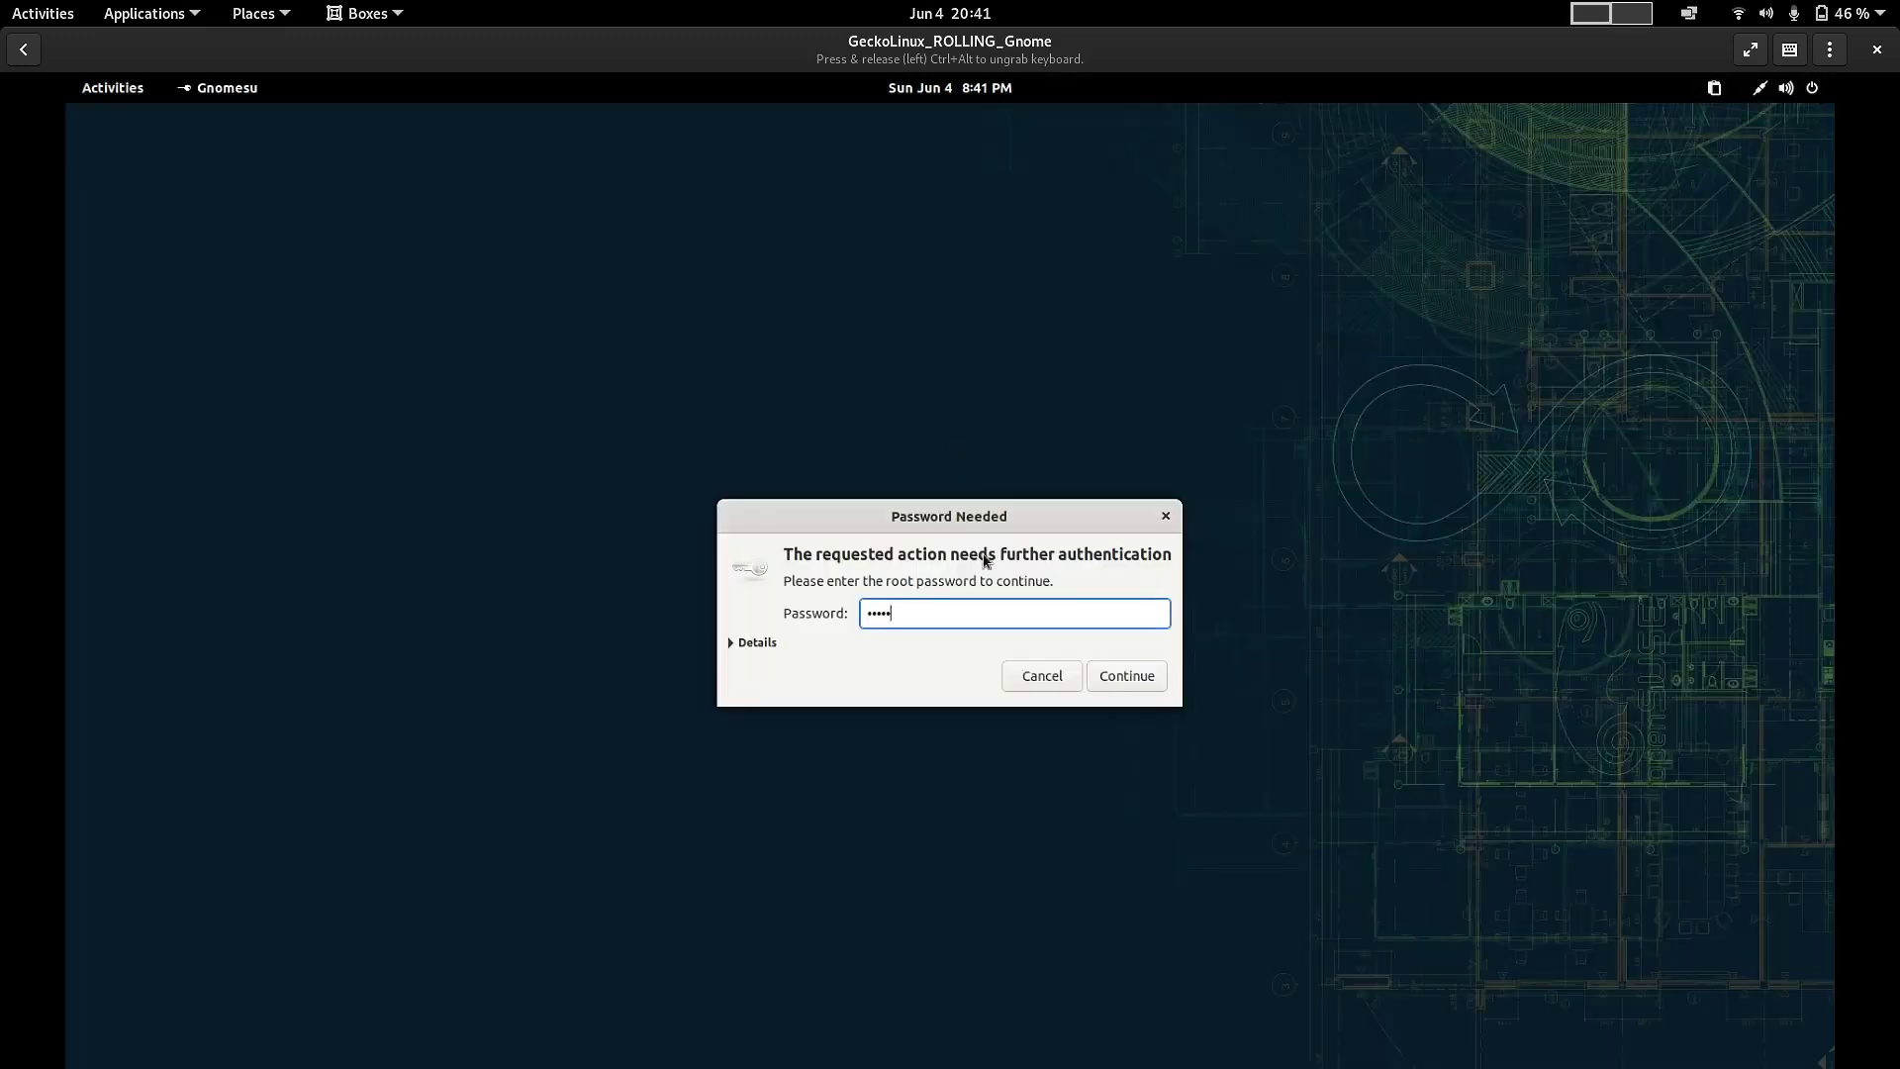
key(Return)
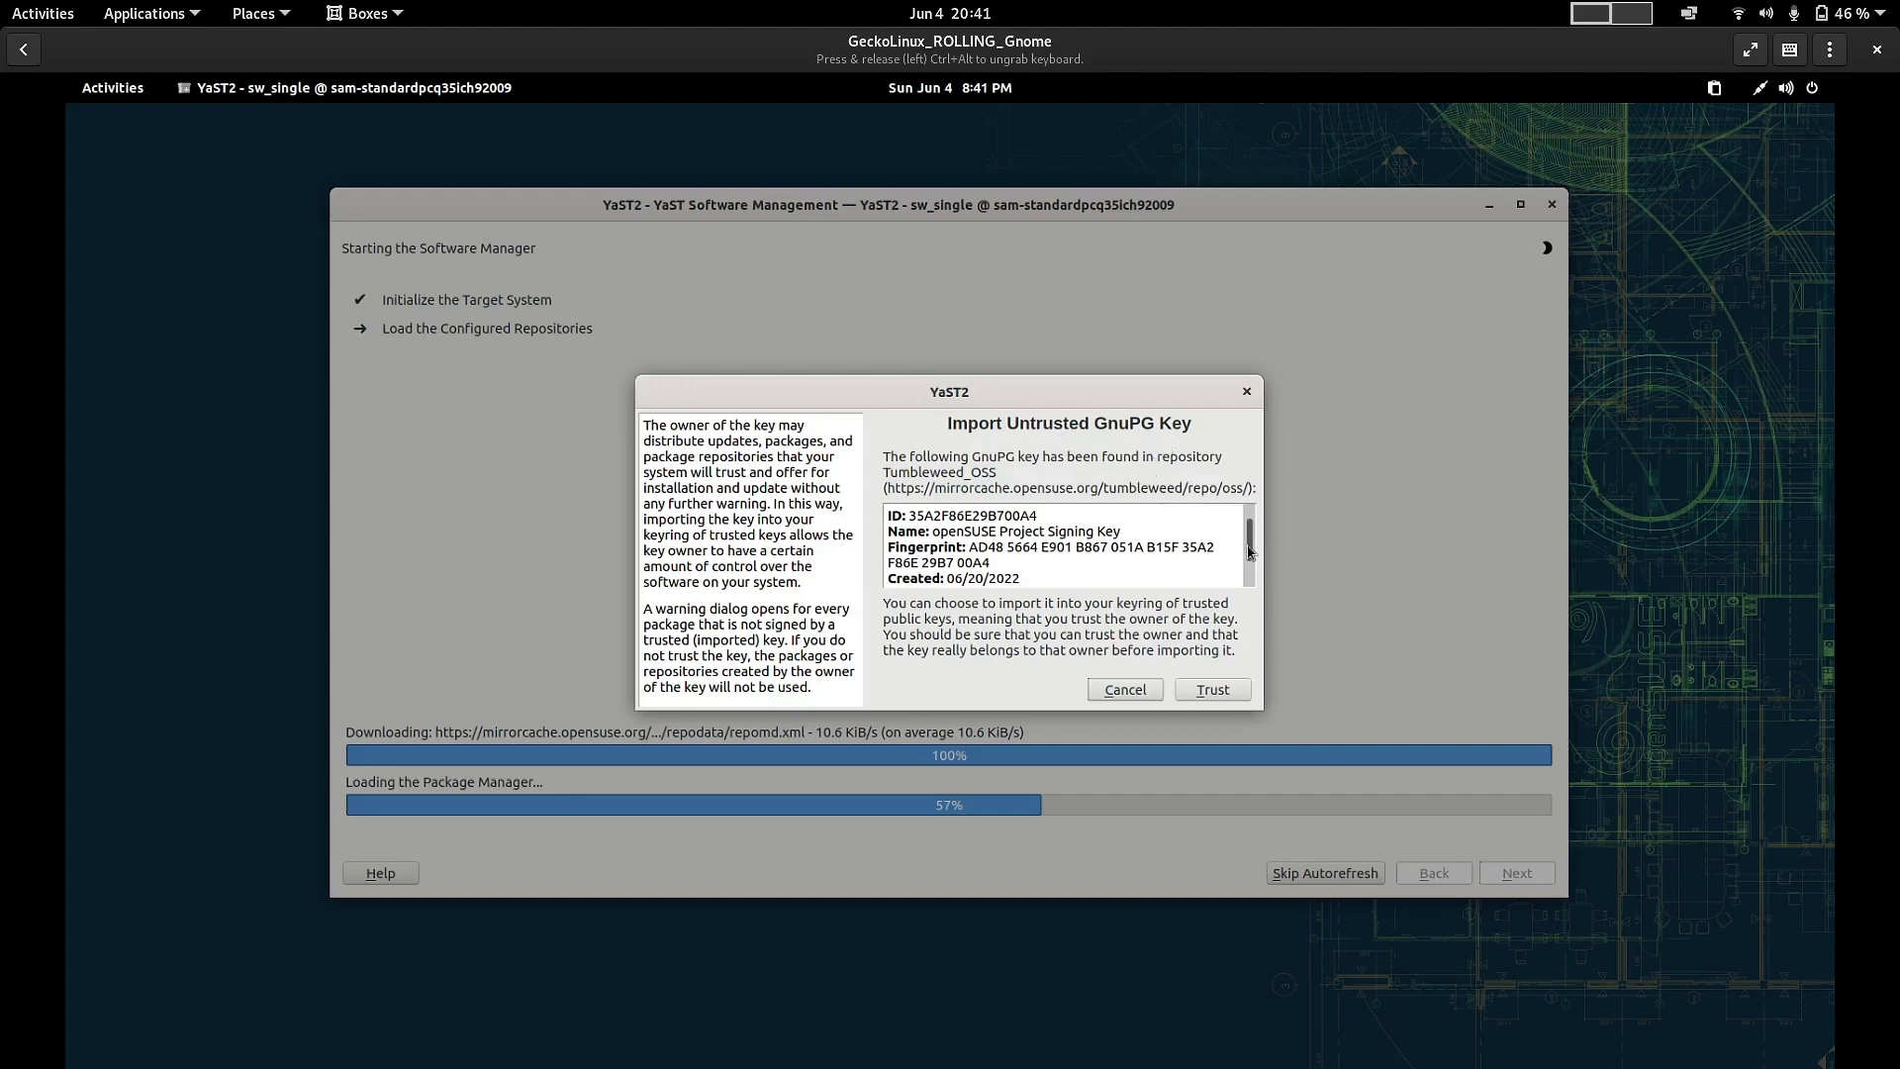
- Trust the openSUSE Project Signing Key for the Tumbleweed_OSS repository, install the preselected packages and finish the software module
mouse_move(1249, 551)
mouse_down()
mouse_move(1253, 592)
mouse_move(1252, 526)
mouse_up()
click(1211, 693)
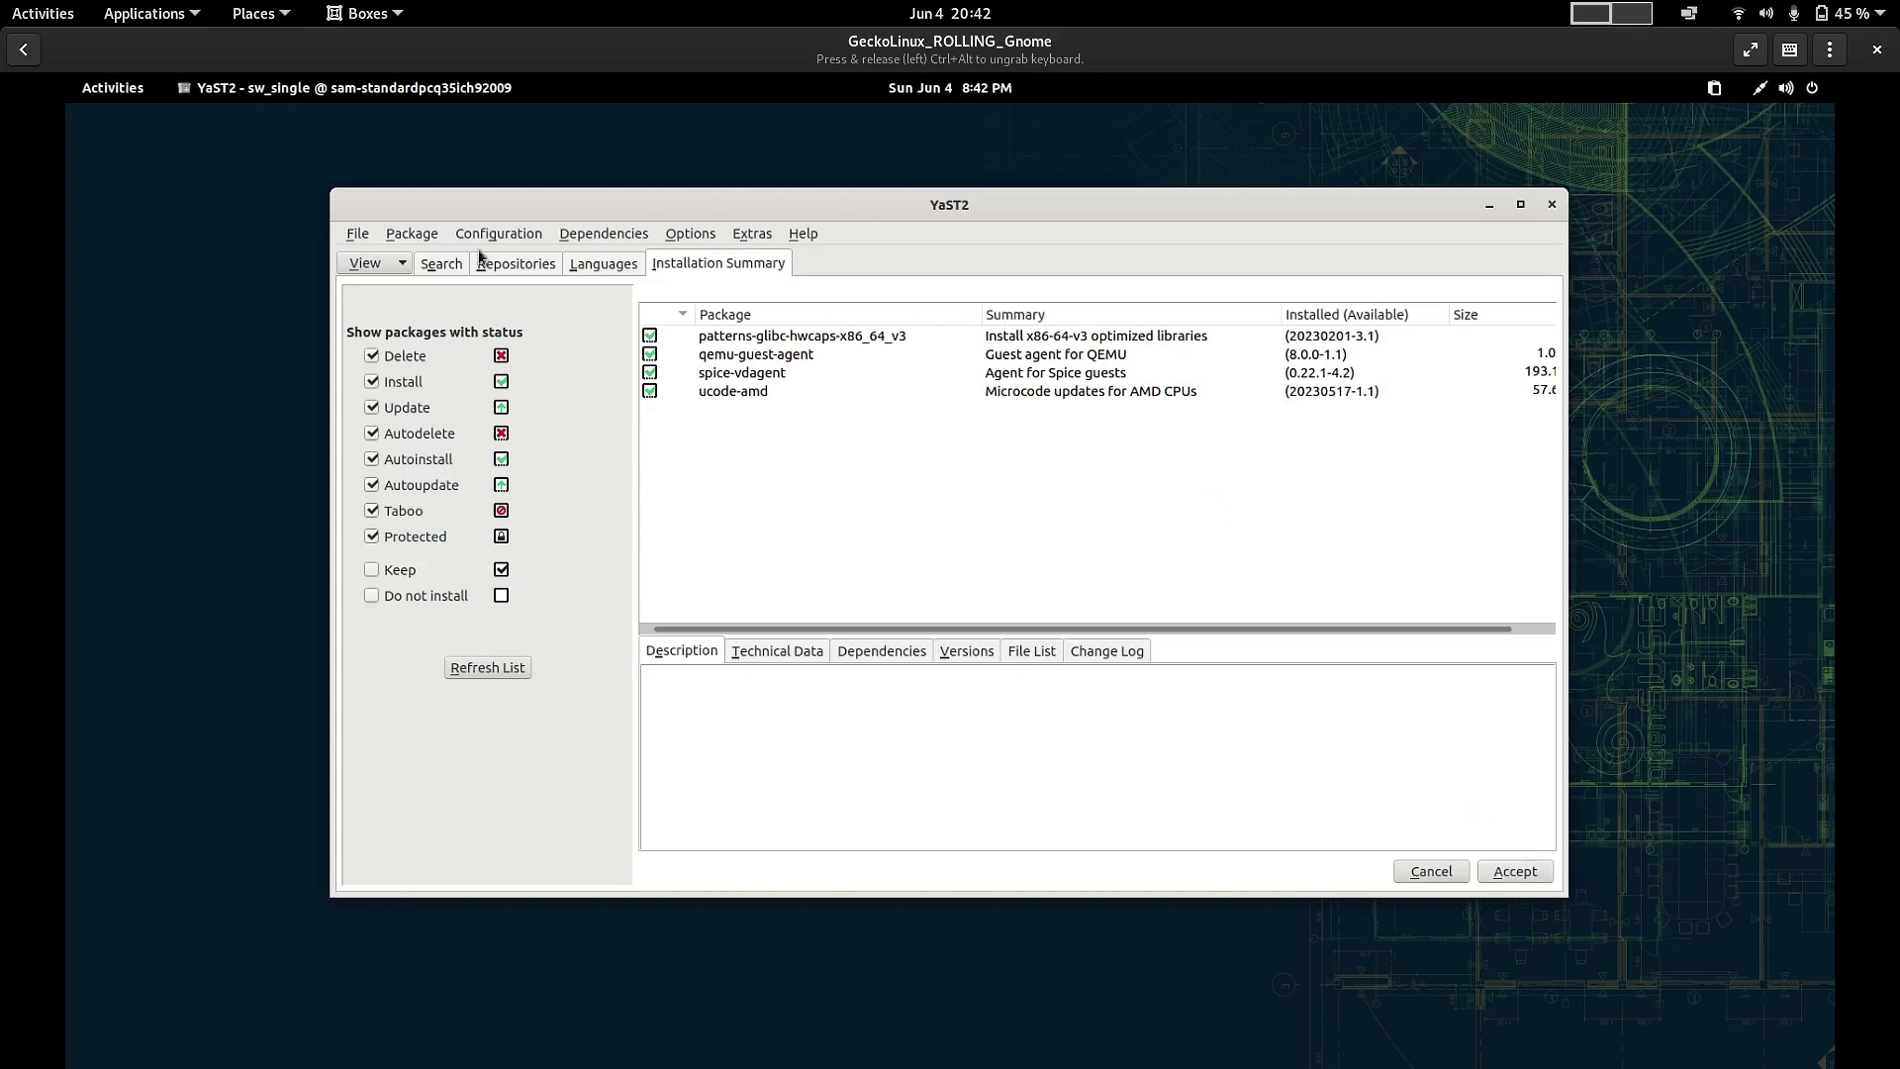
click(1515, 871)
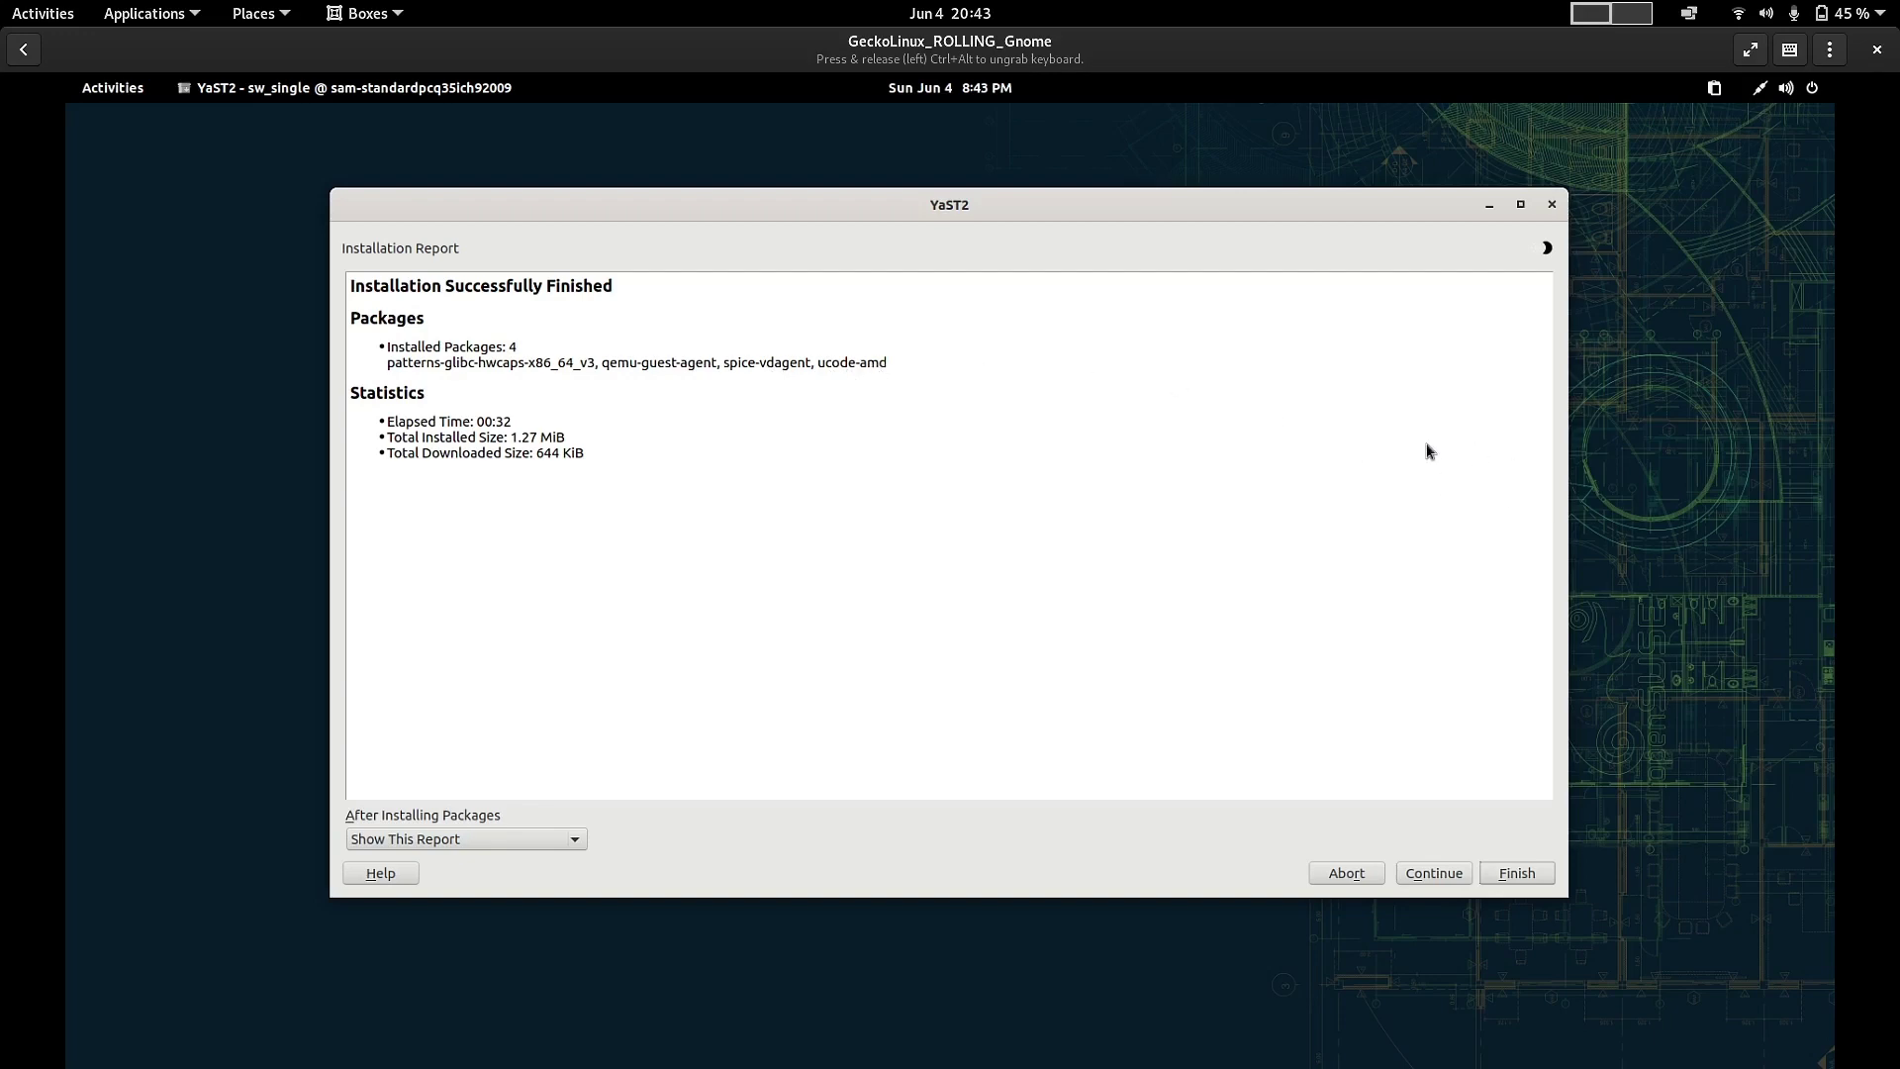
click(1511, 876)
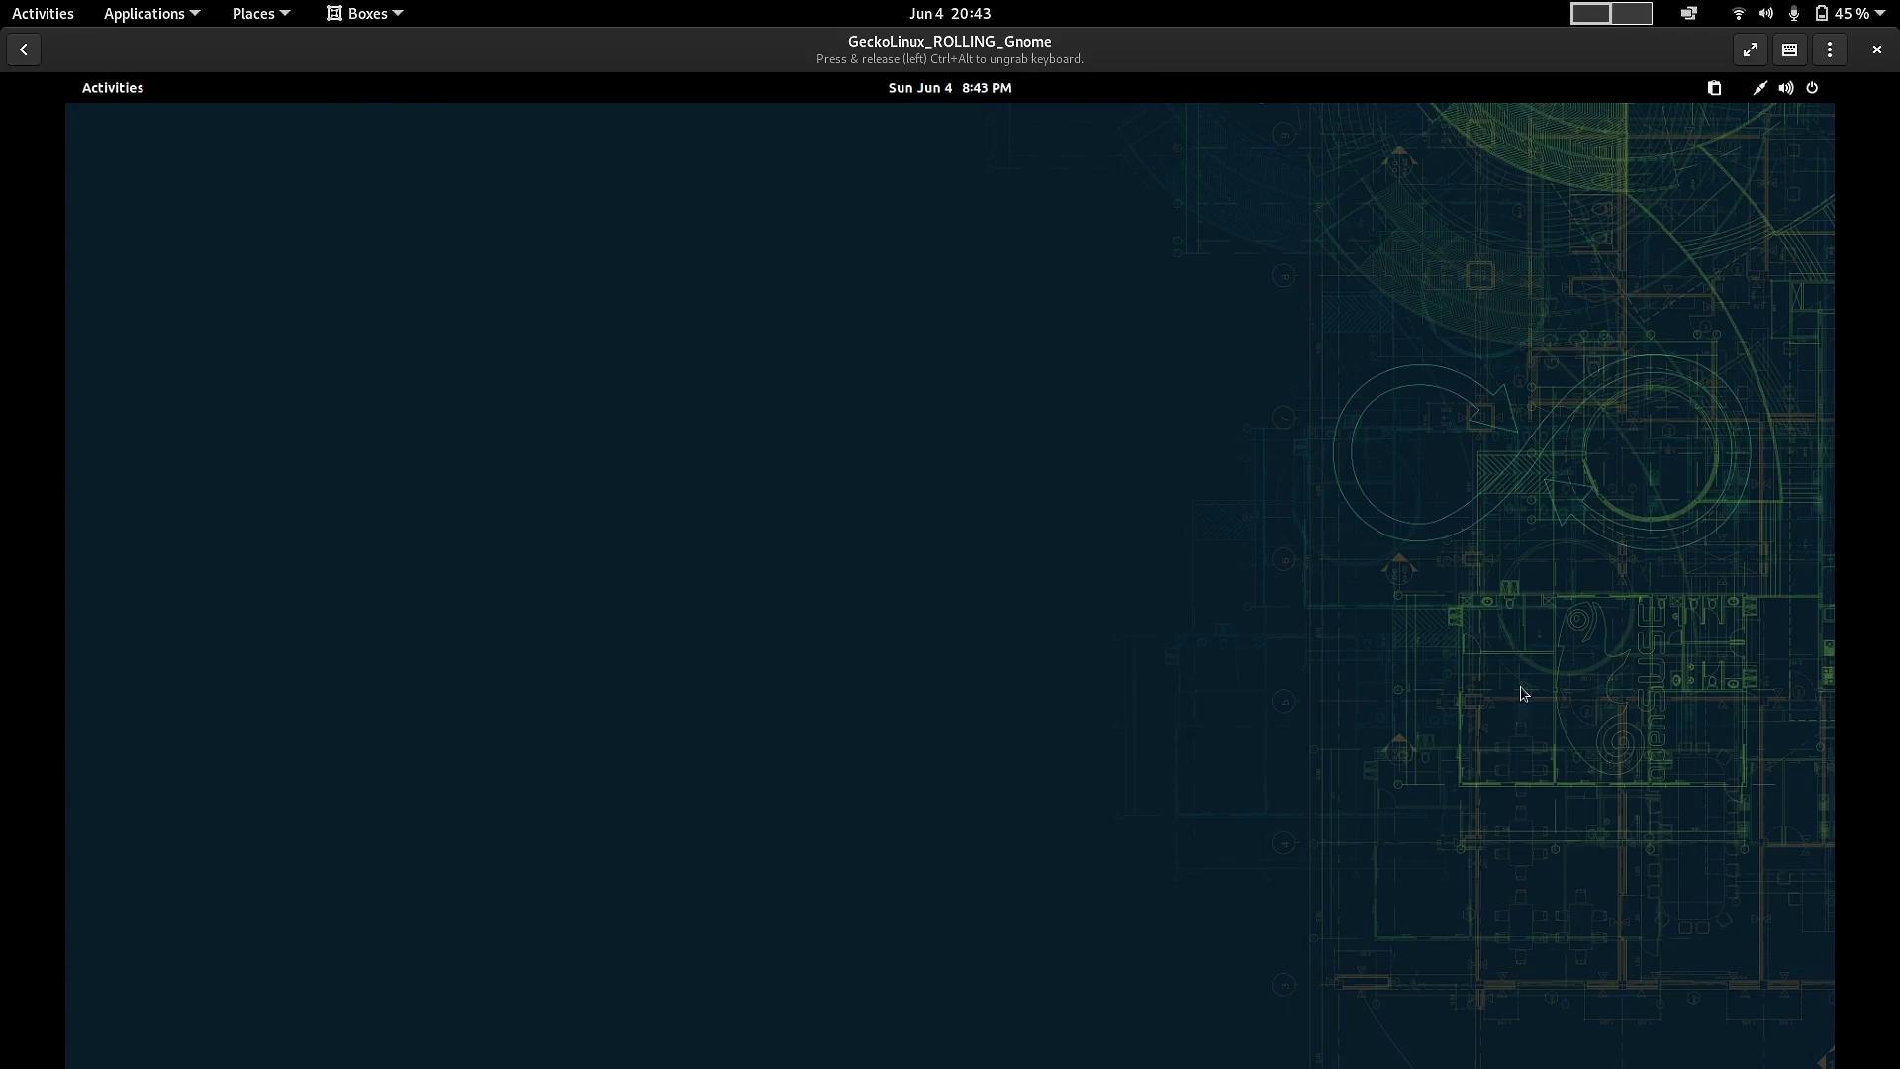
- Open YaST Partitioner from the YaST2 Modules folder with the root password and continue past its warning
click(140, 88)
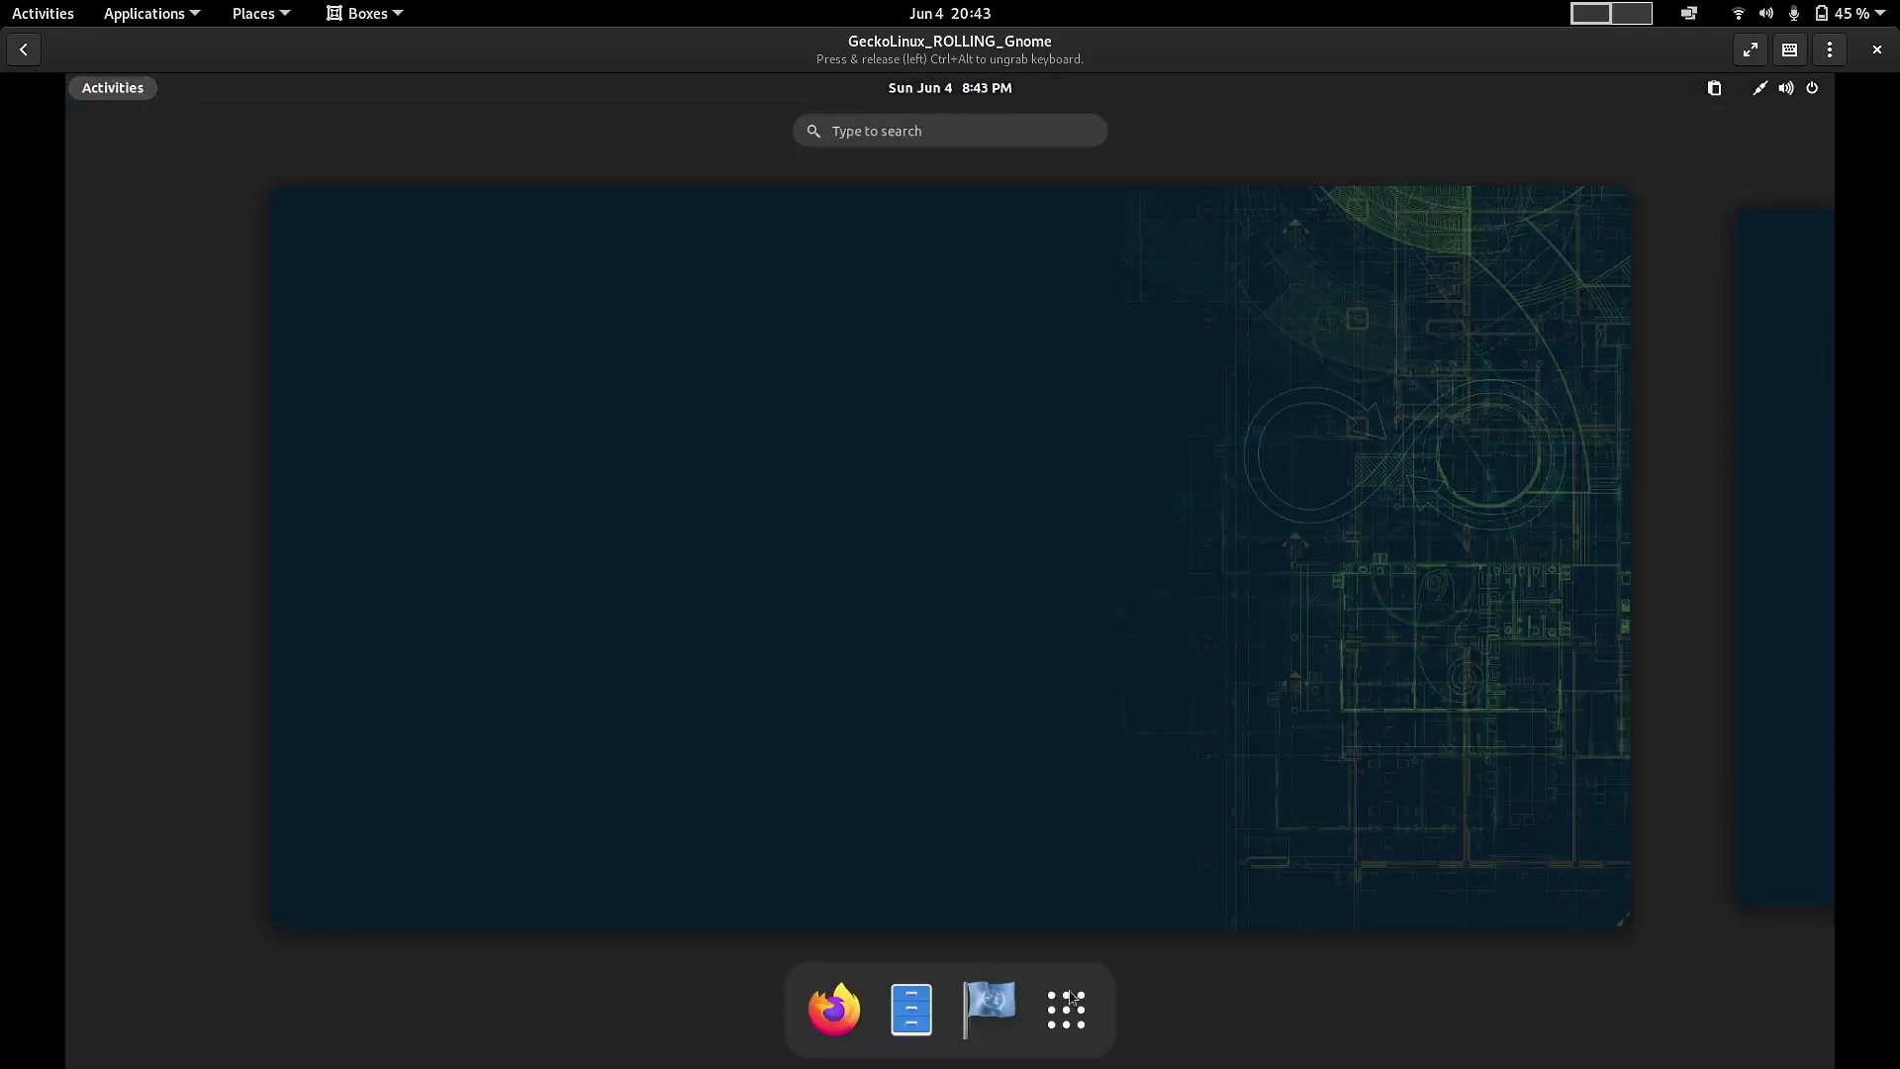
click(1067, 1009)
scroll(1544, 752, down, 1)
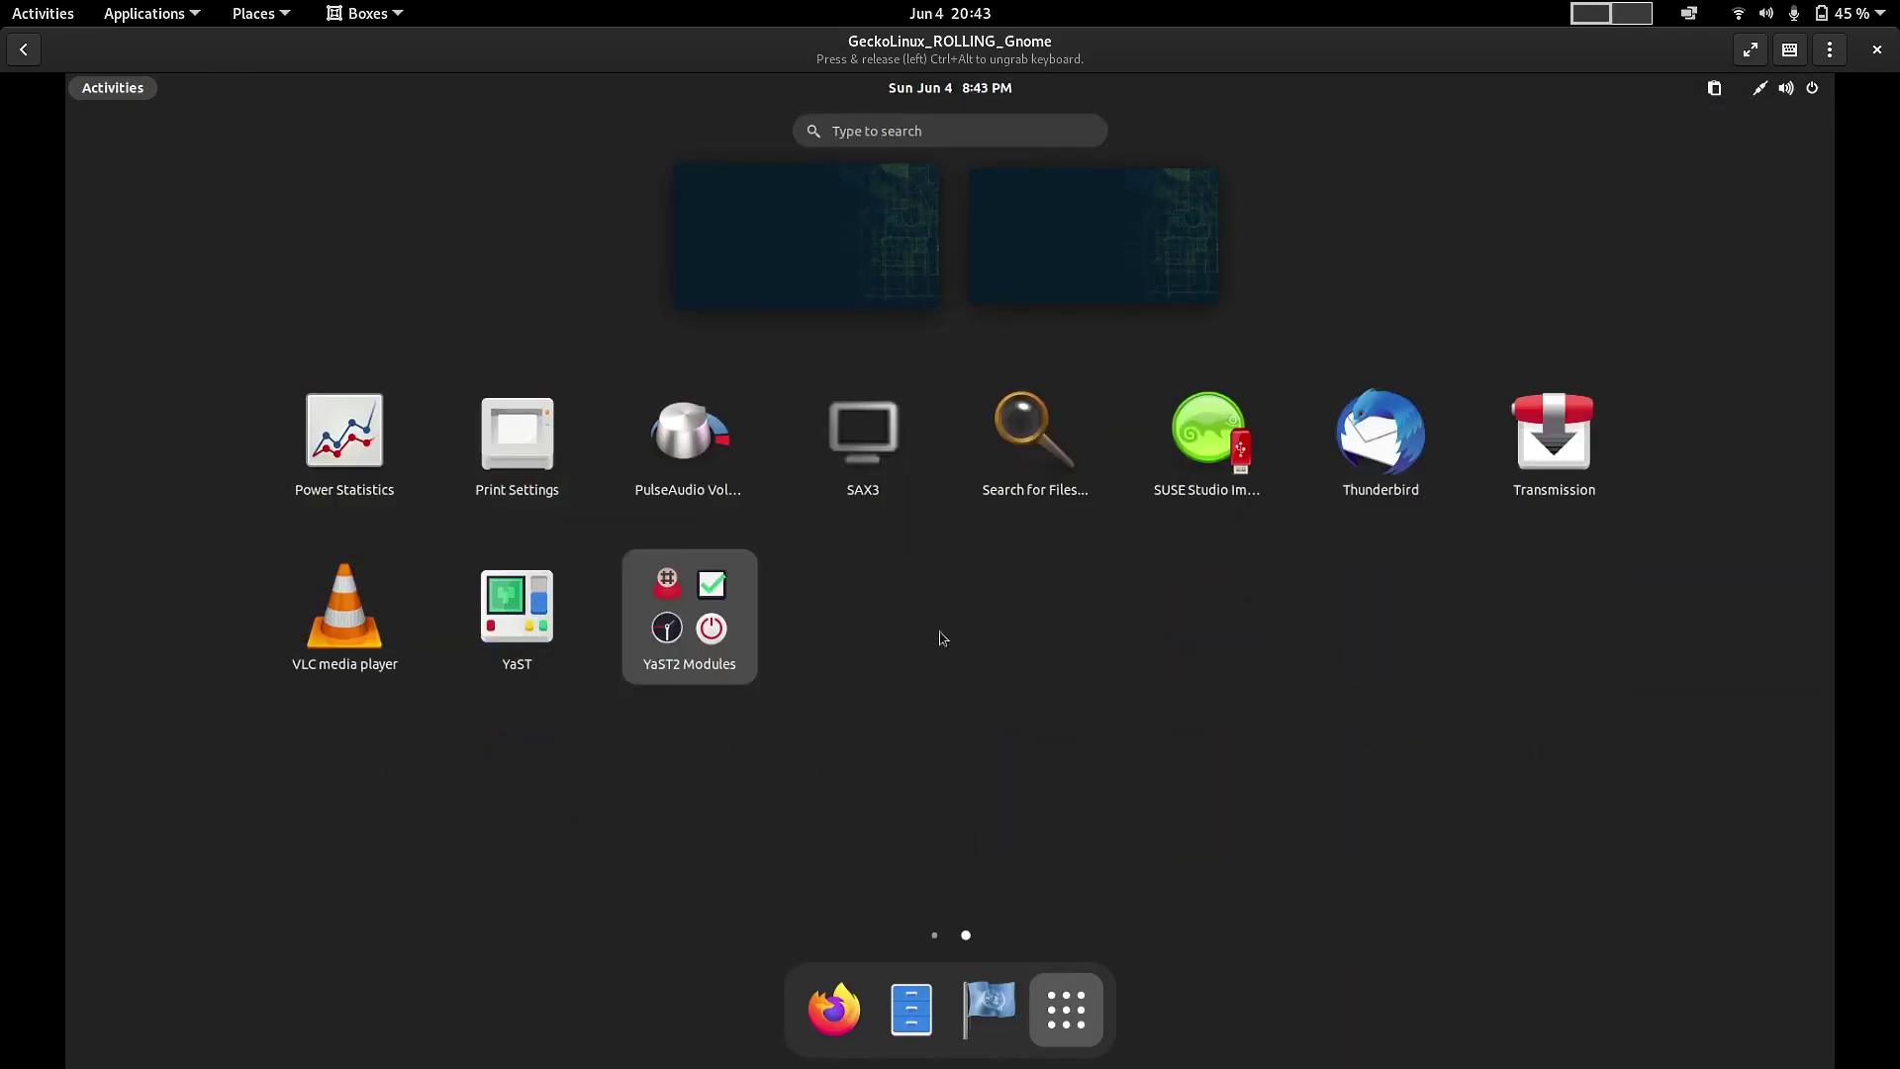
click(718, 641)
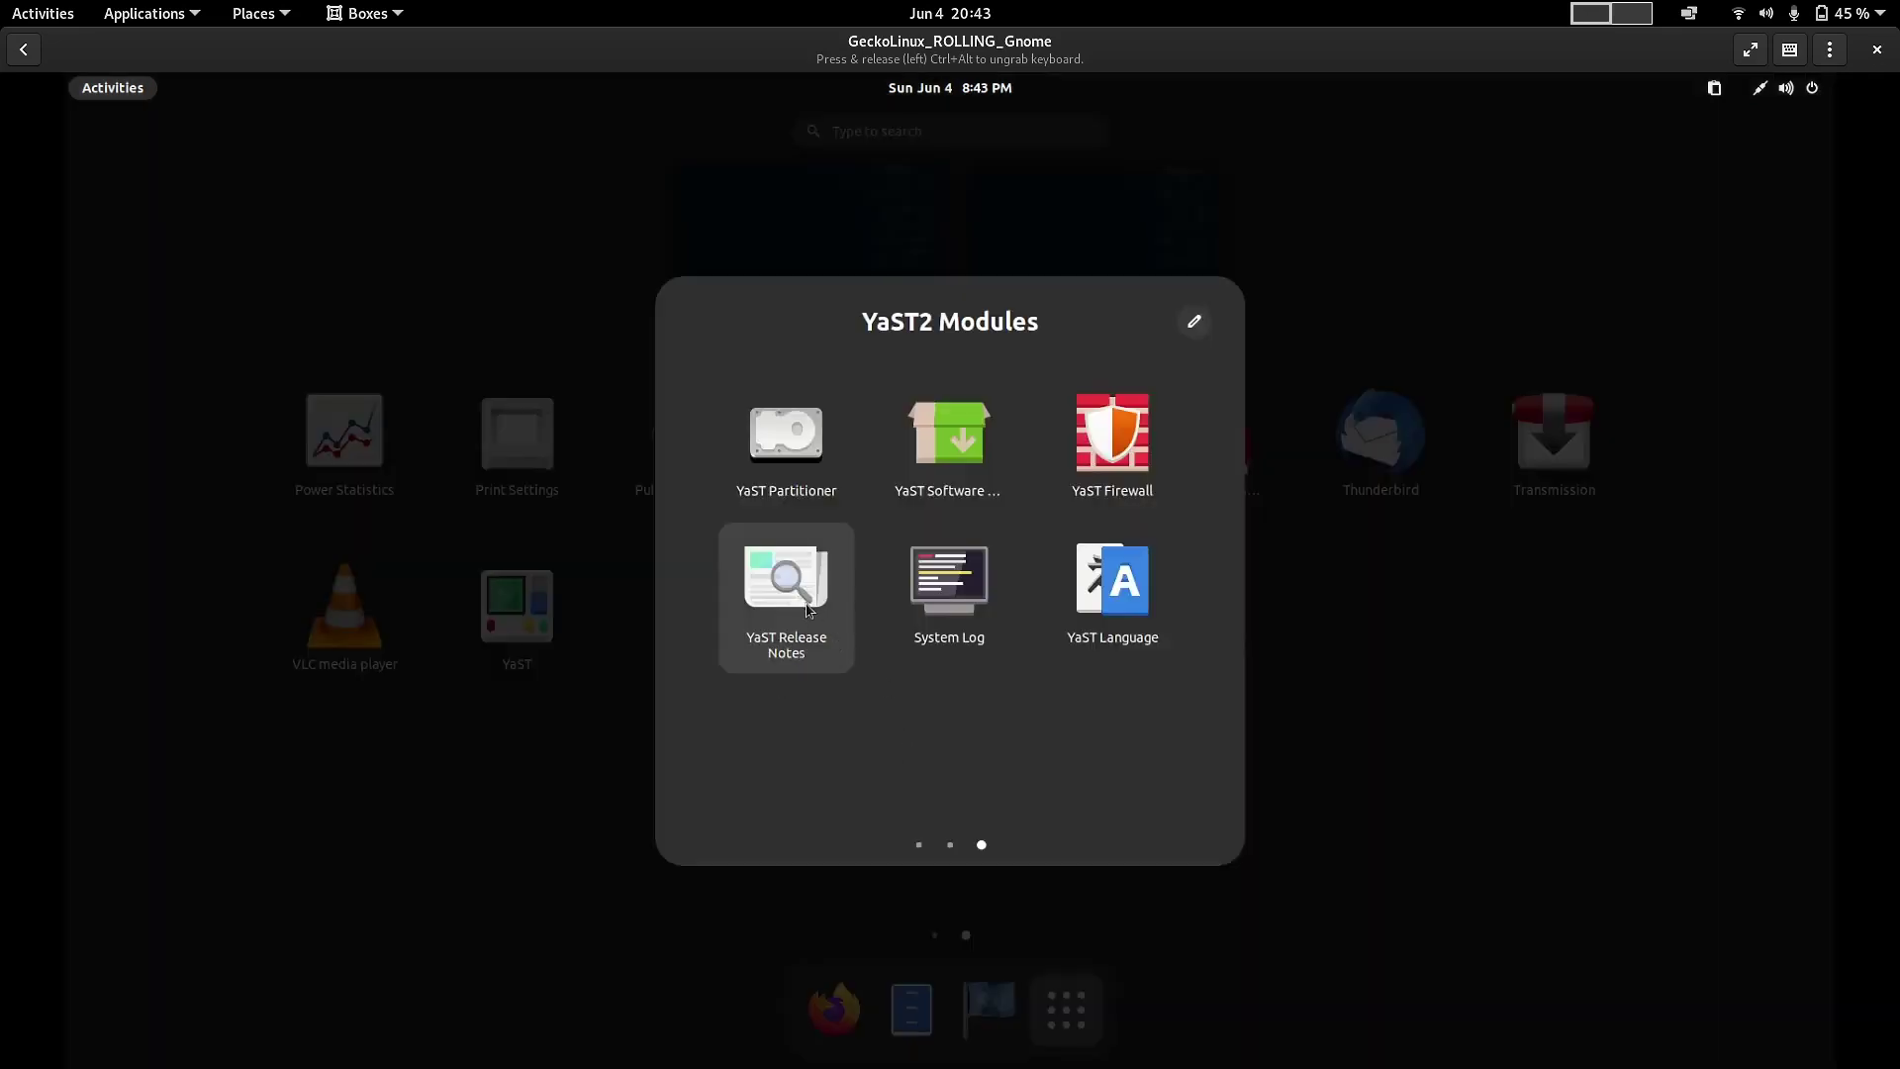
click(797, 471)
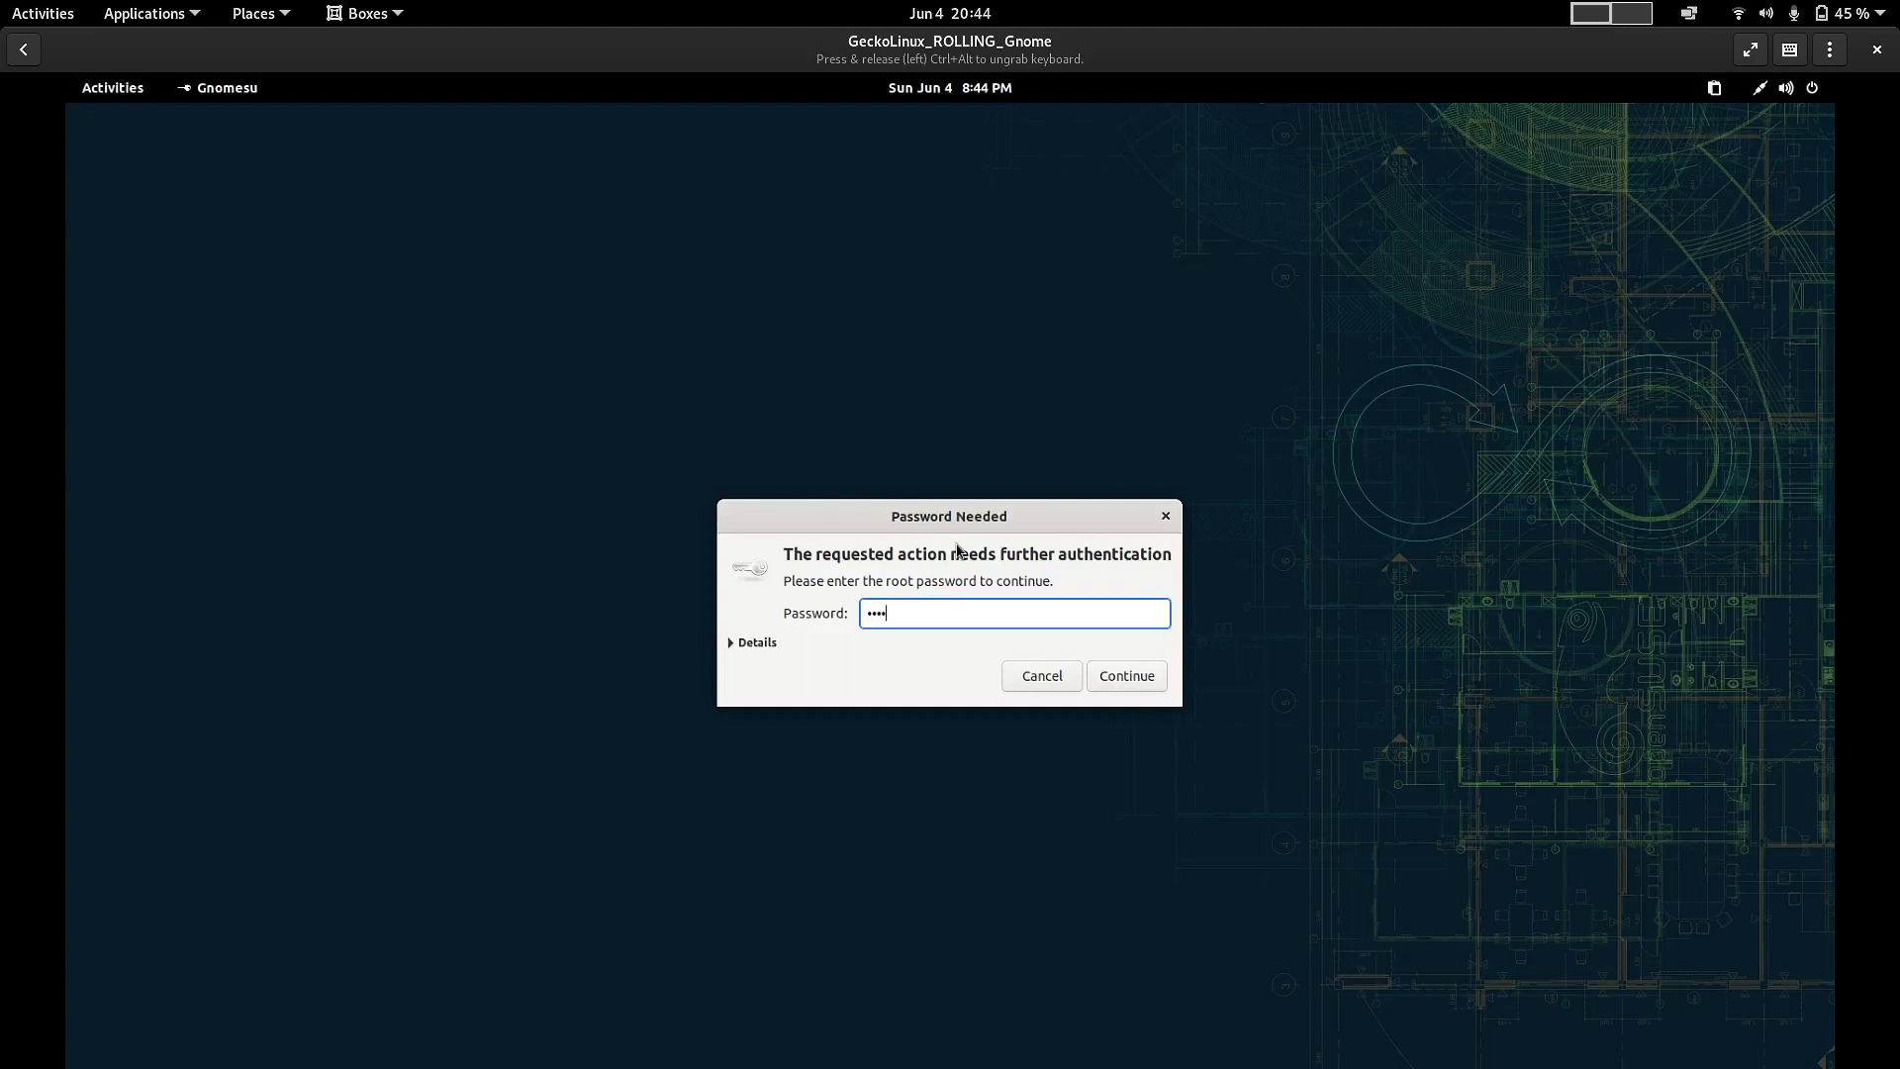
key(Return)
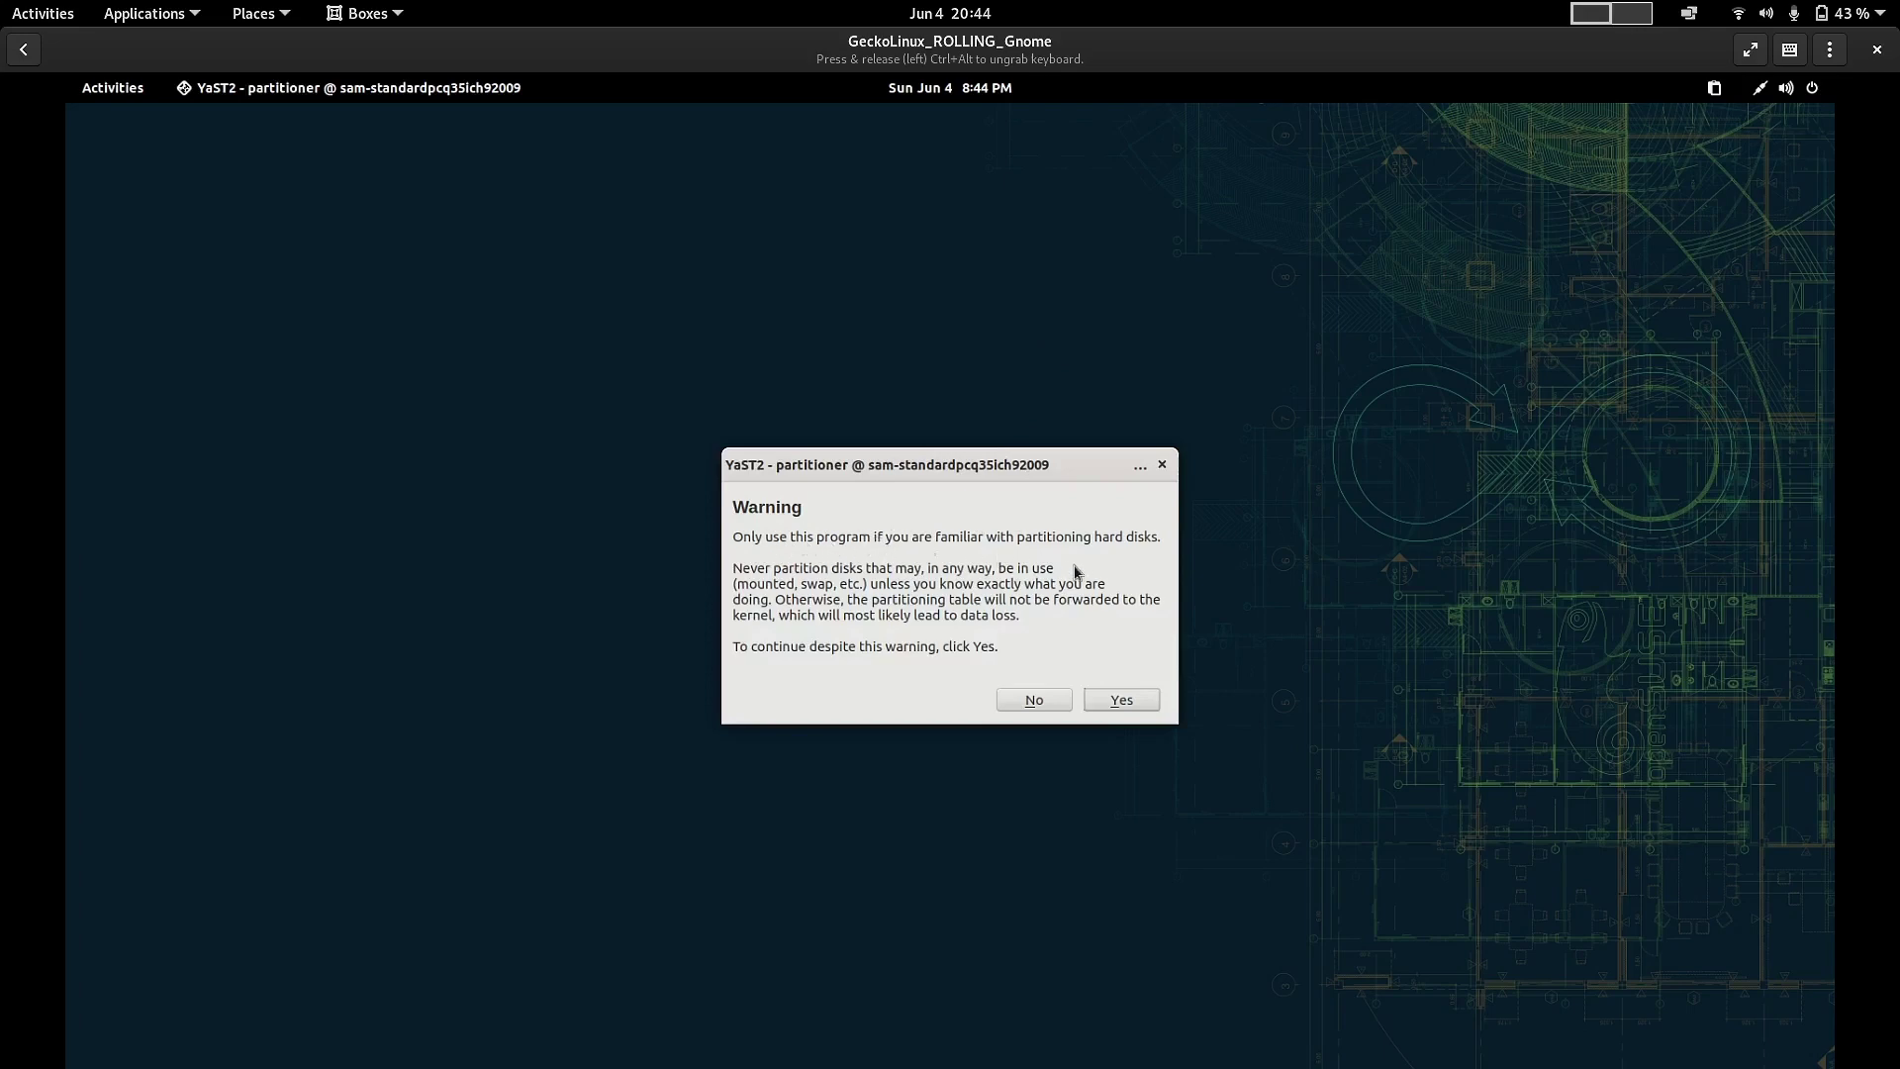
click(1120, 701)
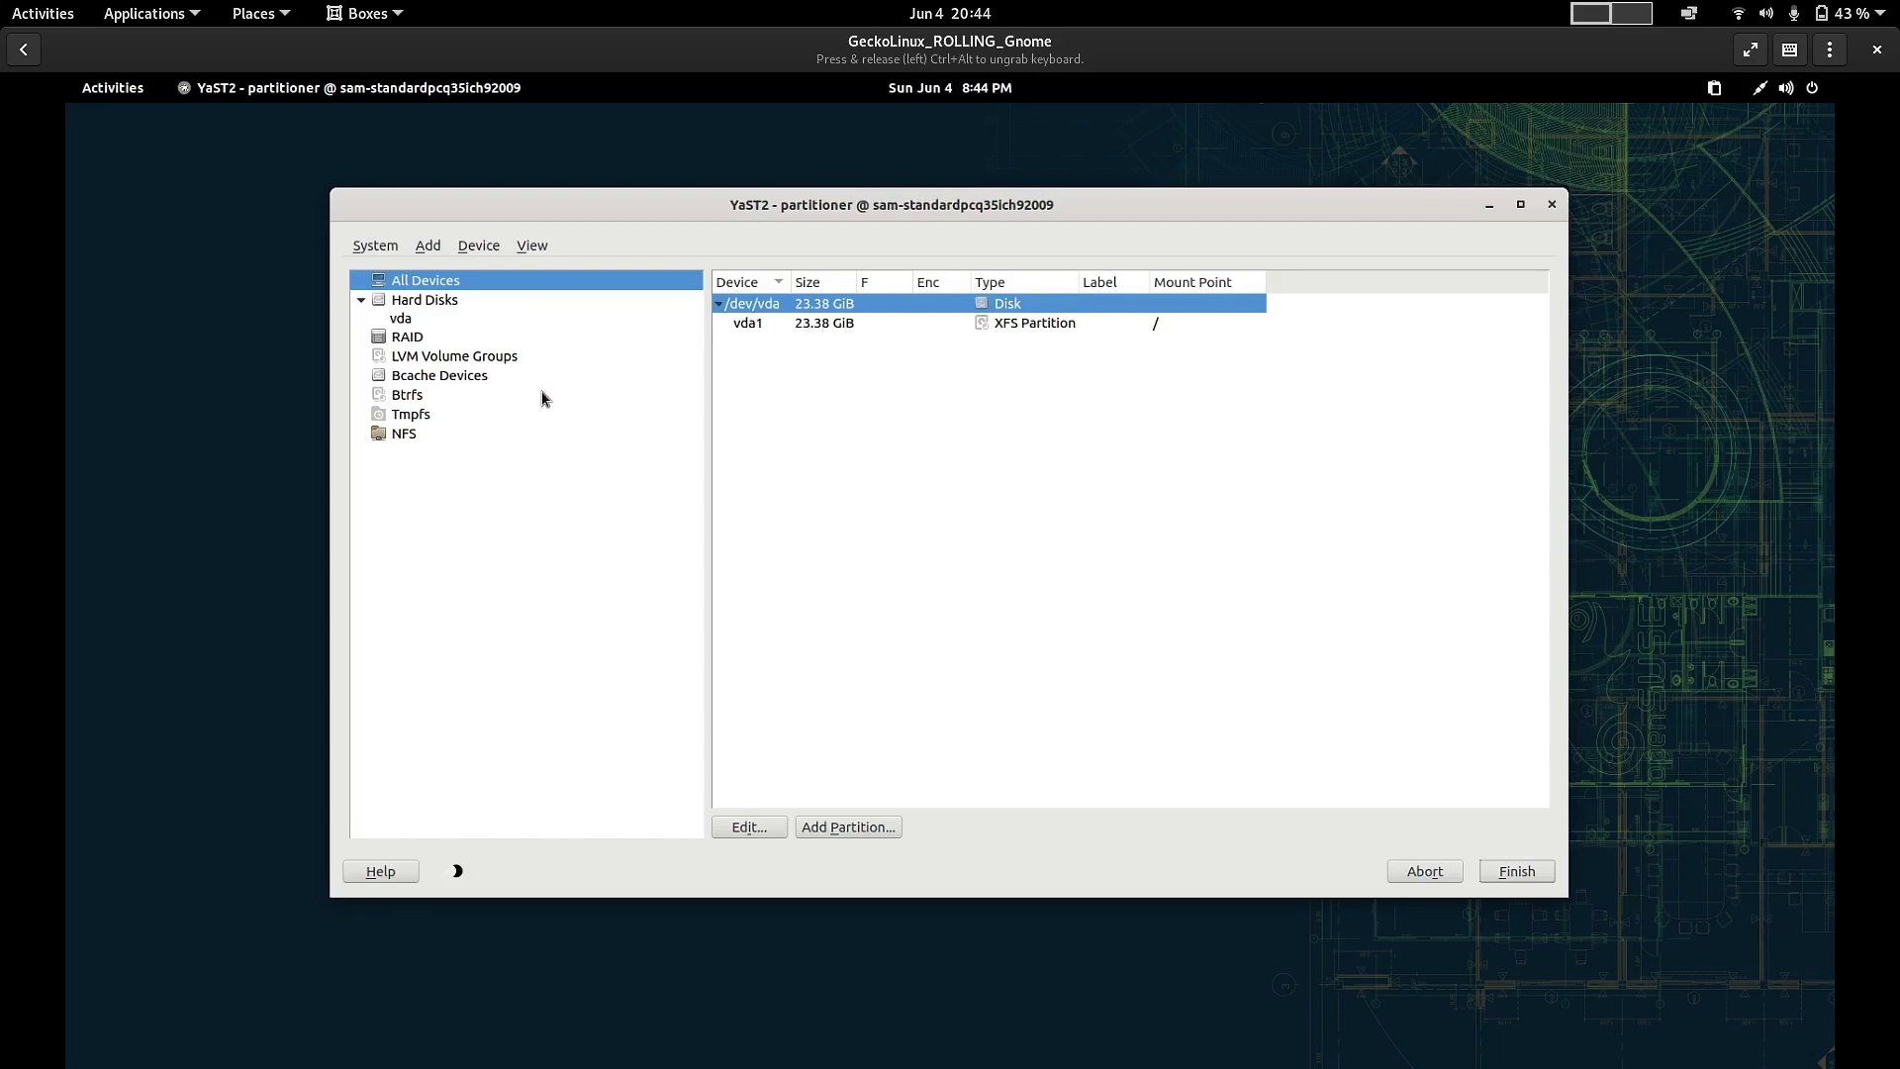
- Examine the Btrfs and All Devices views in the partitioner, and finish without changing any partitions
click(409, 398)
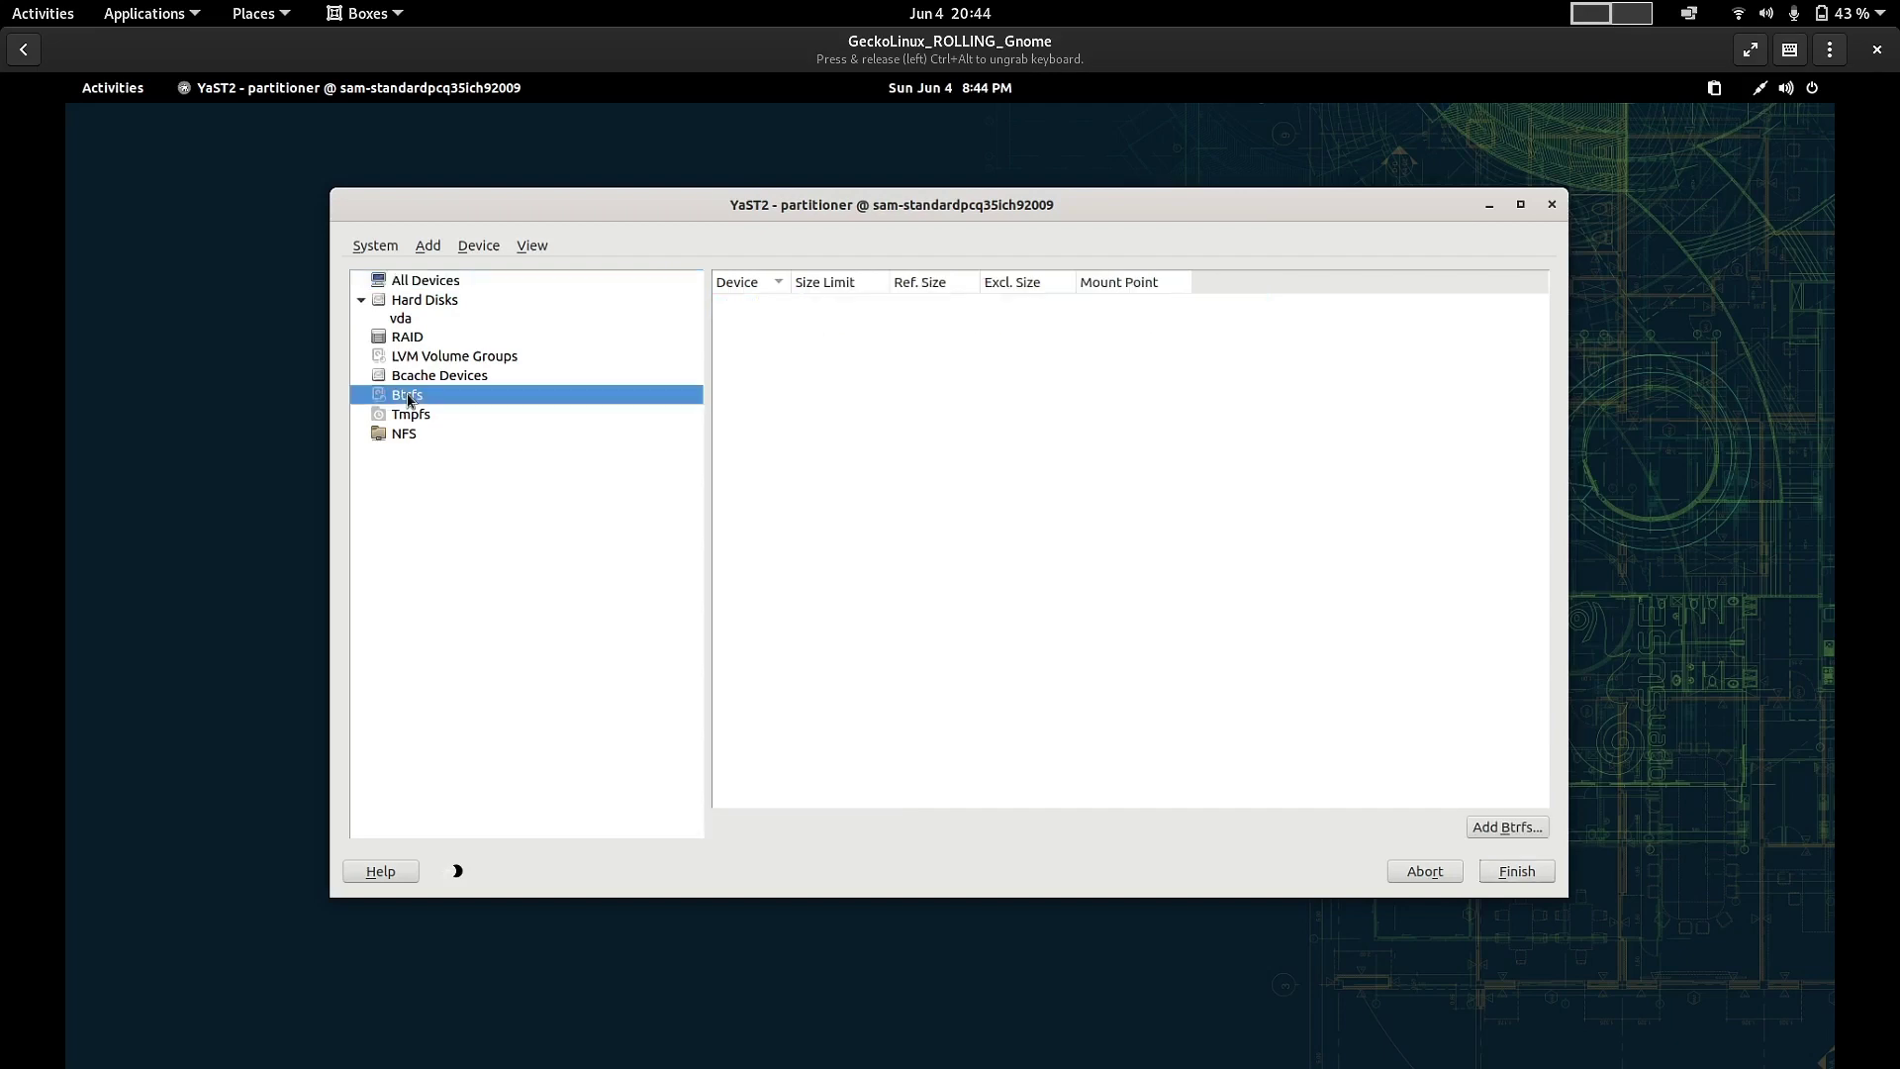
click(417, 283)
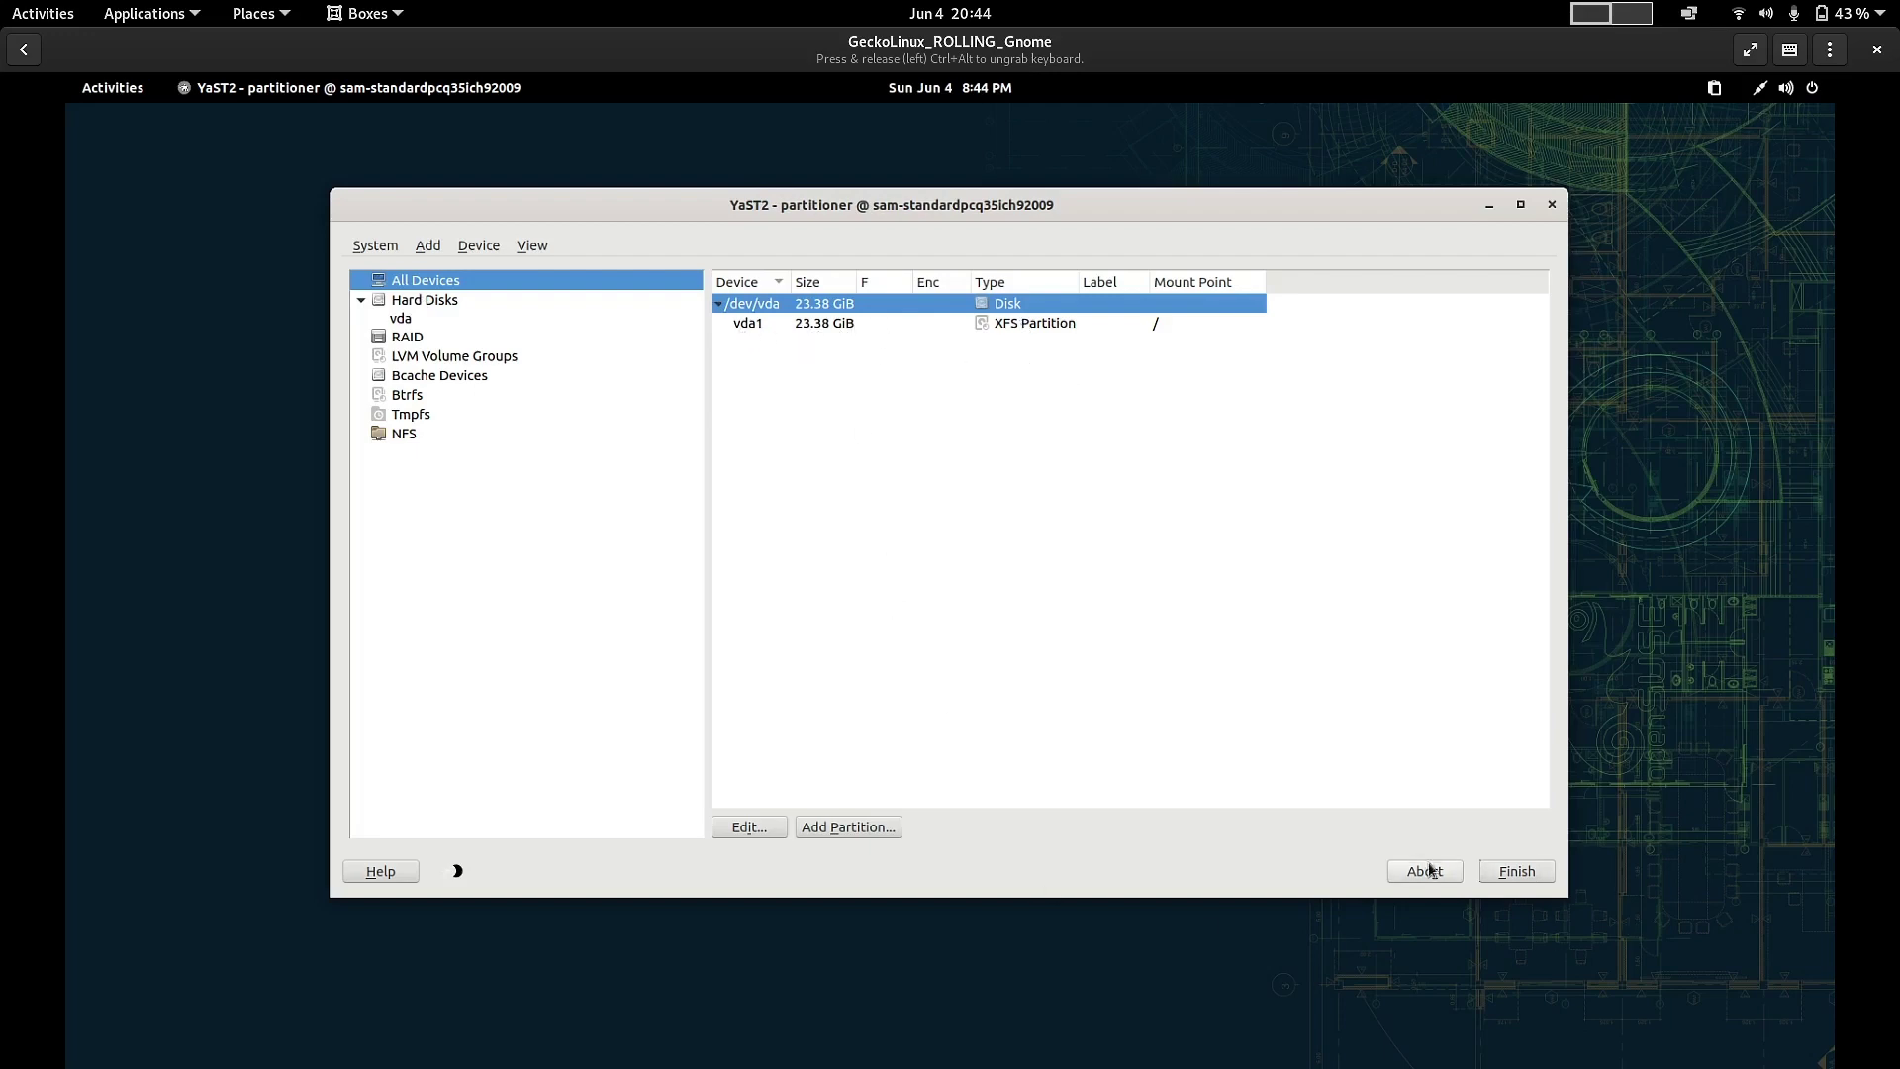
click(1508, 875)
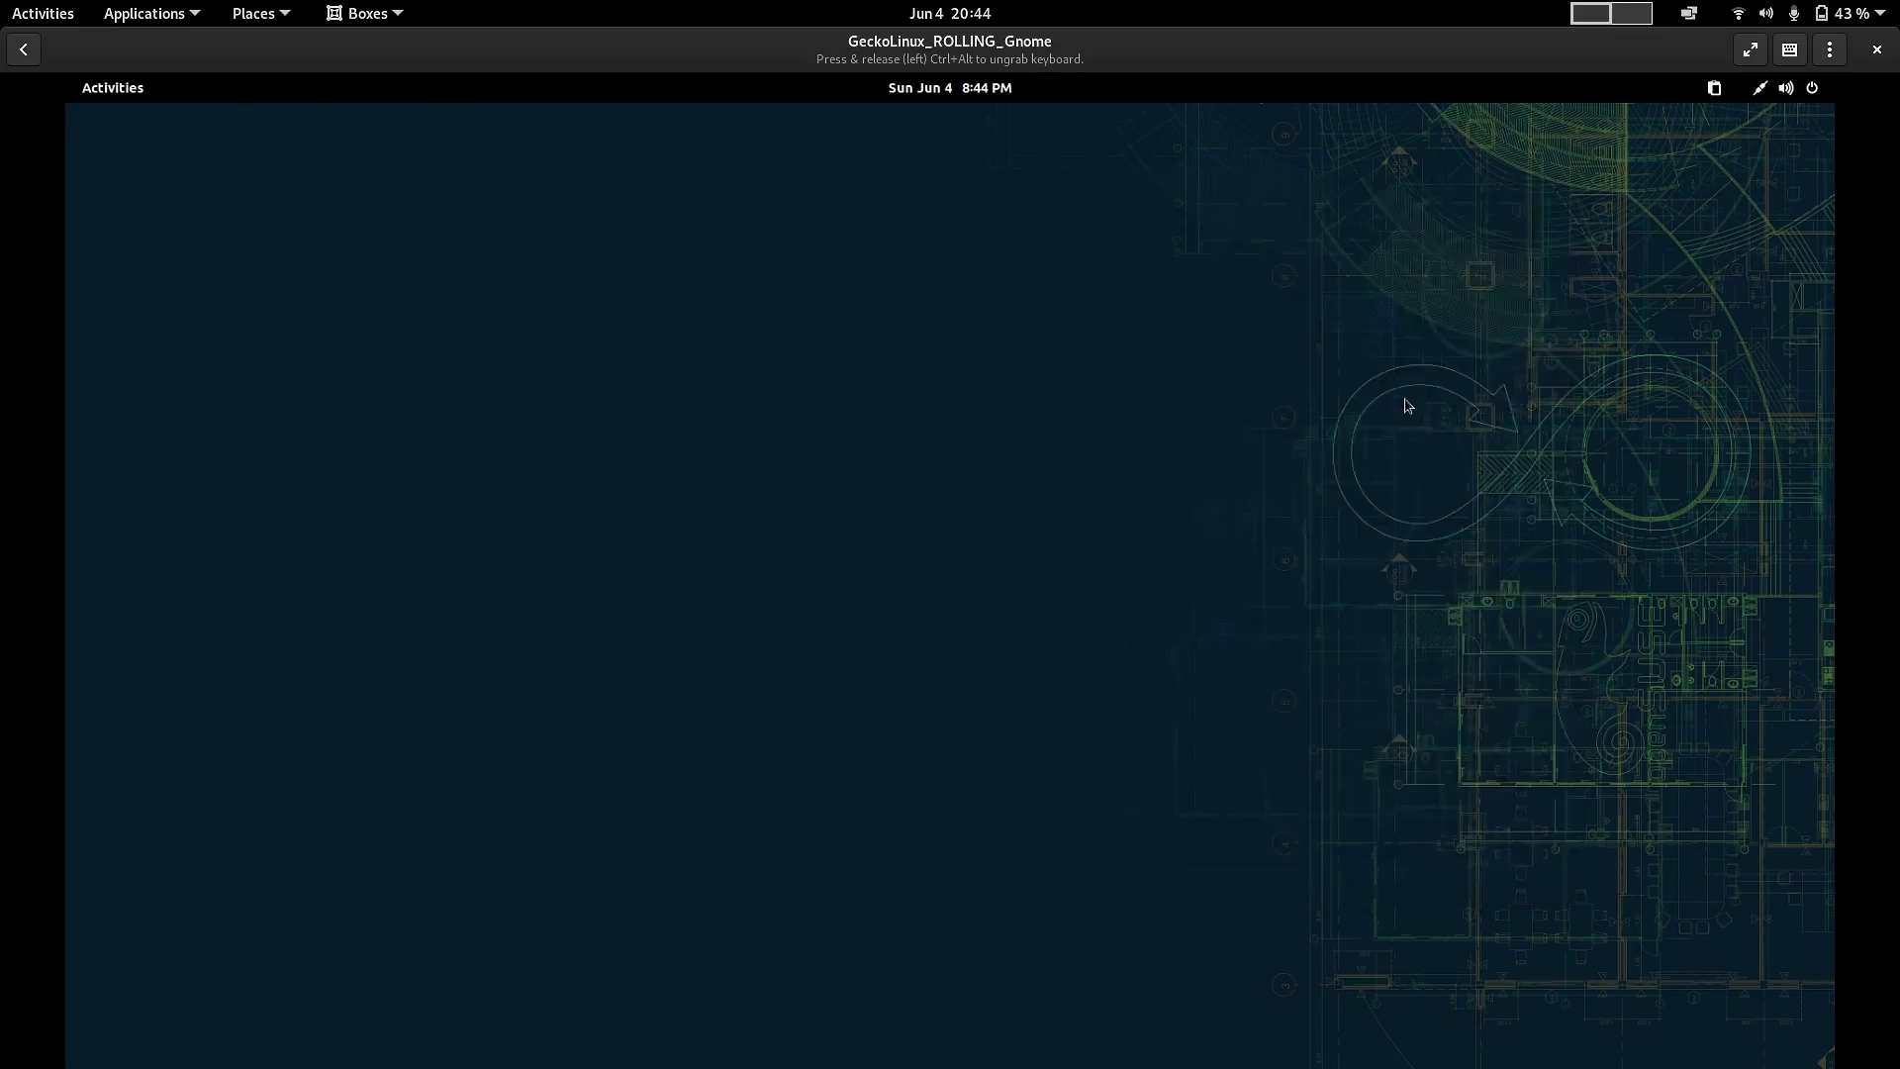
- Review the modules in the YaST2 Modules folder and return to the first page of the application grid
click(106, 91)
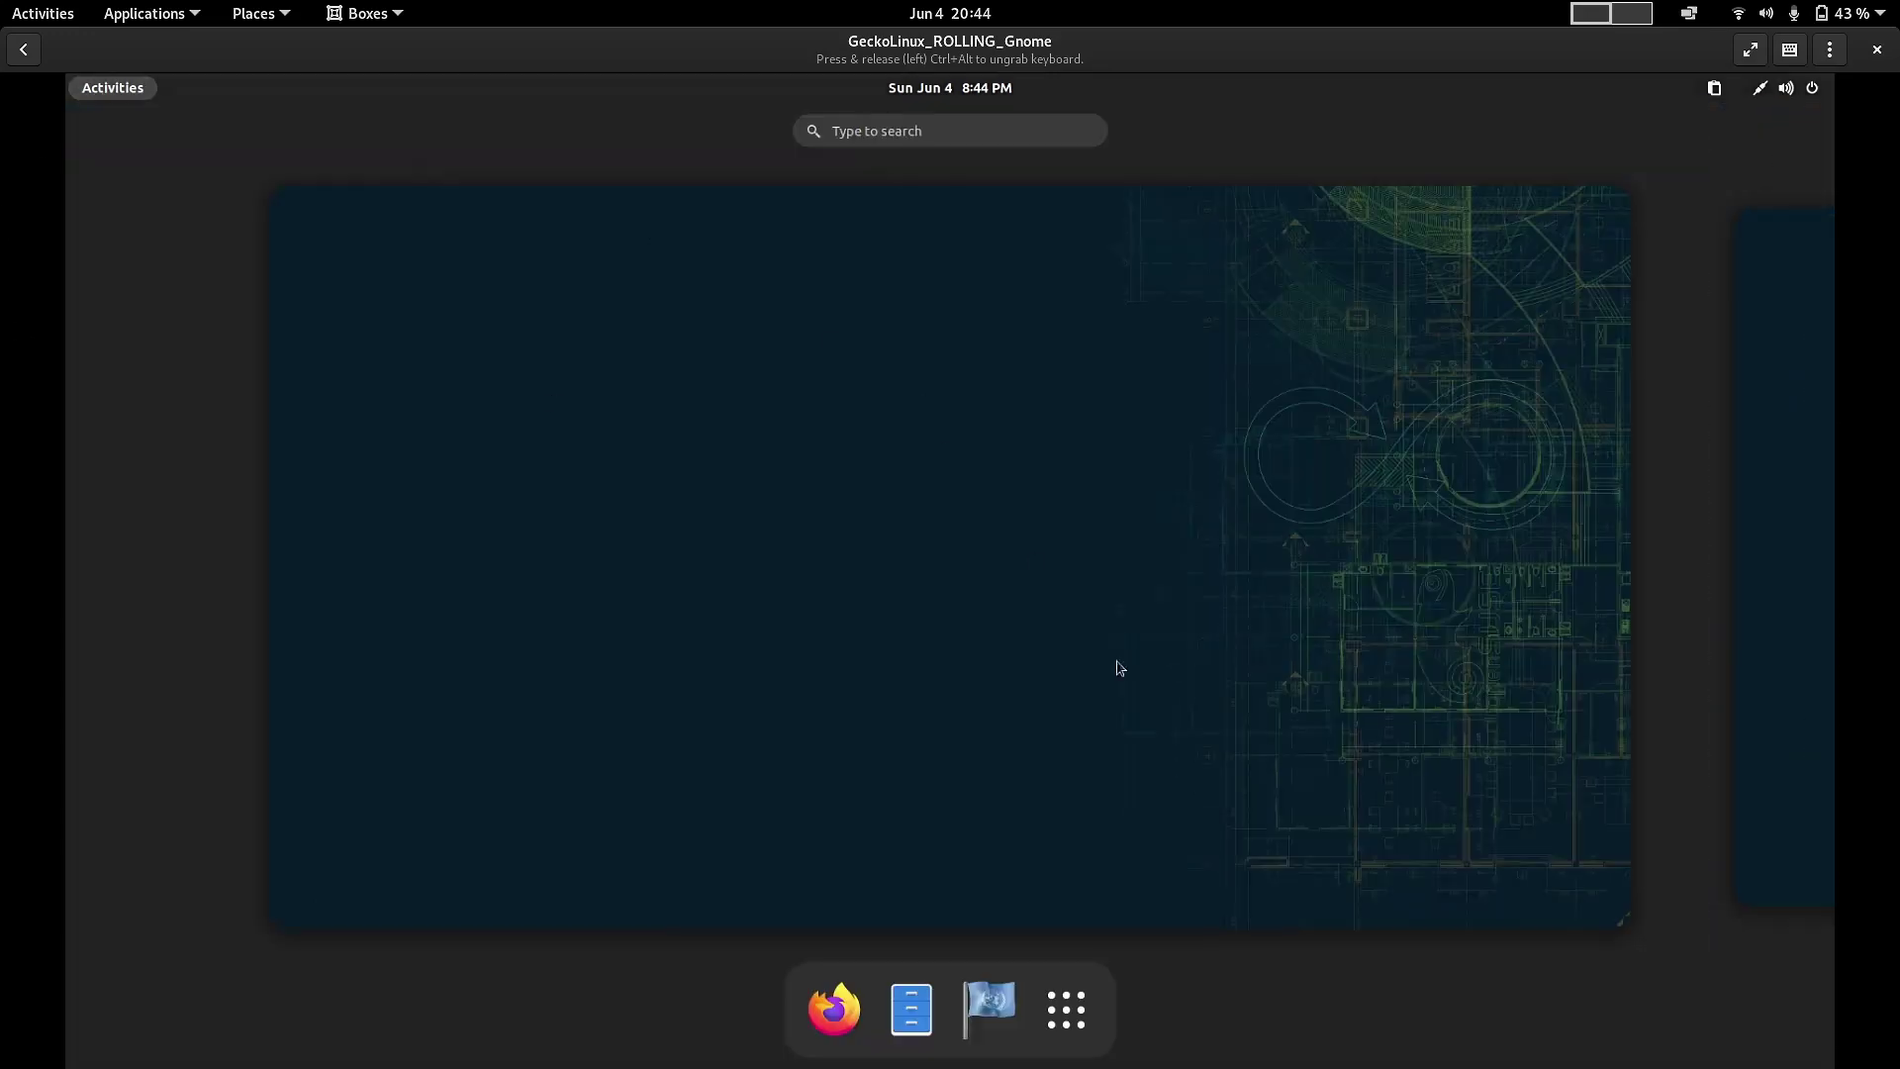
click(1066, 1010)
scroll(1452, 811, down, 1)
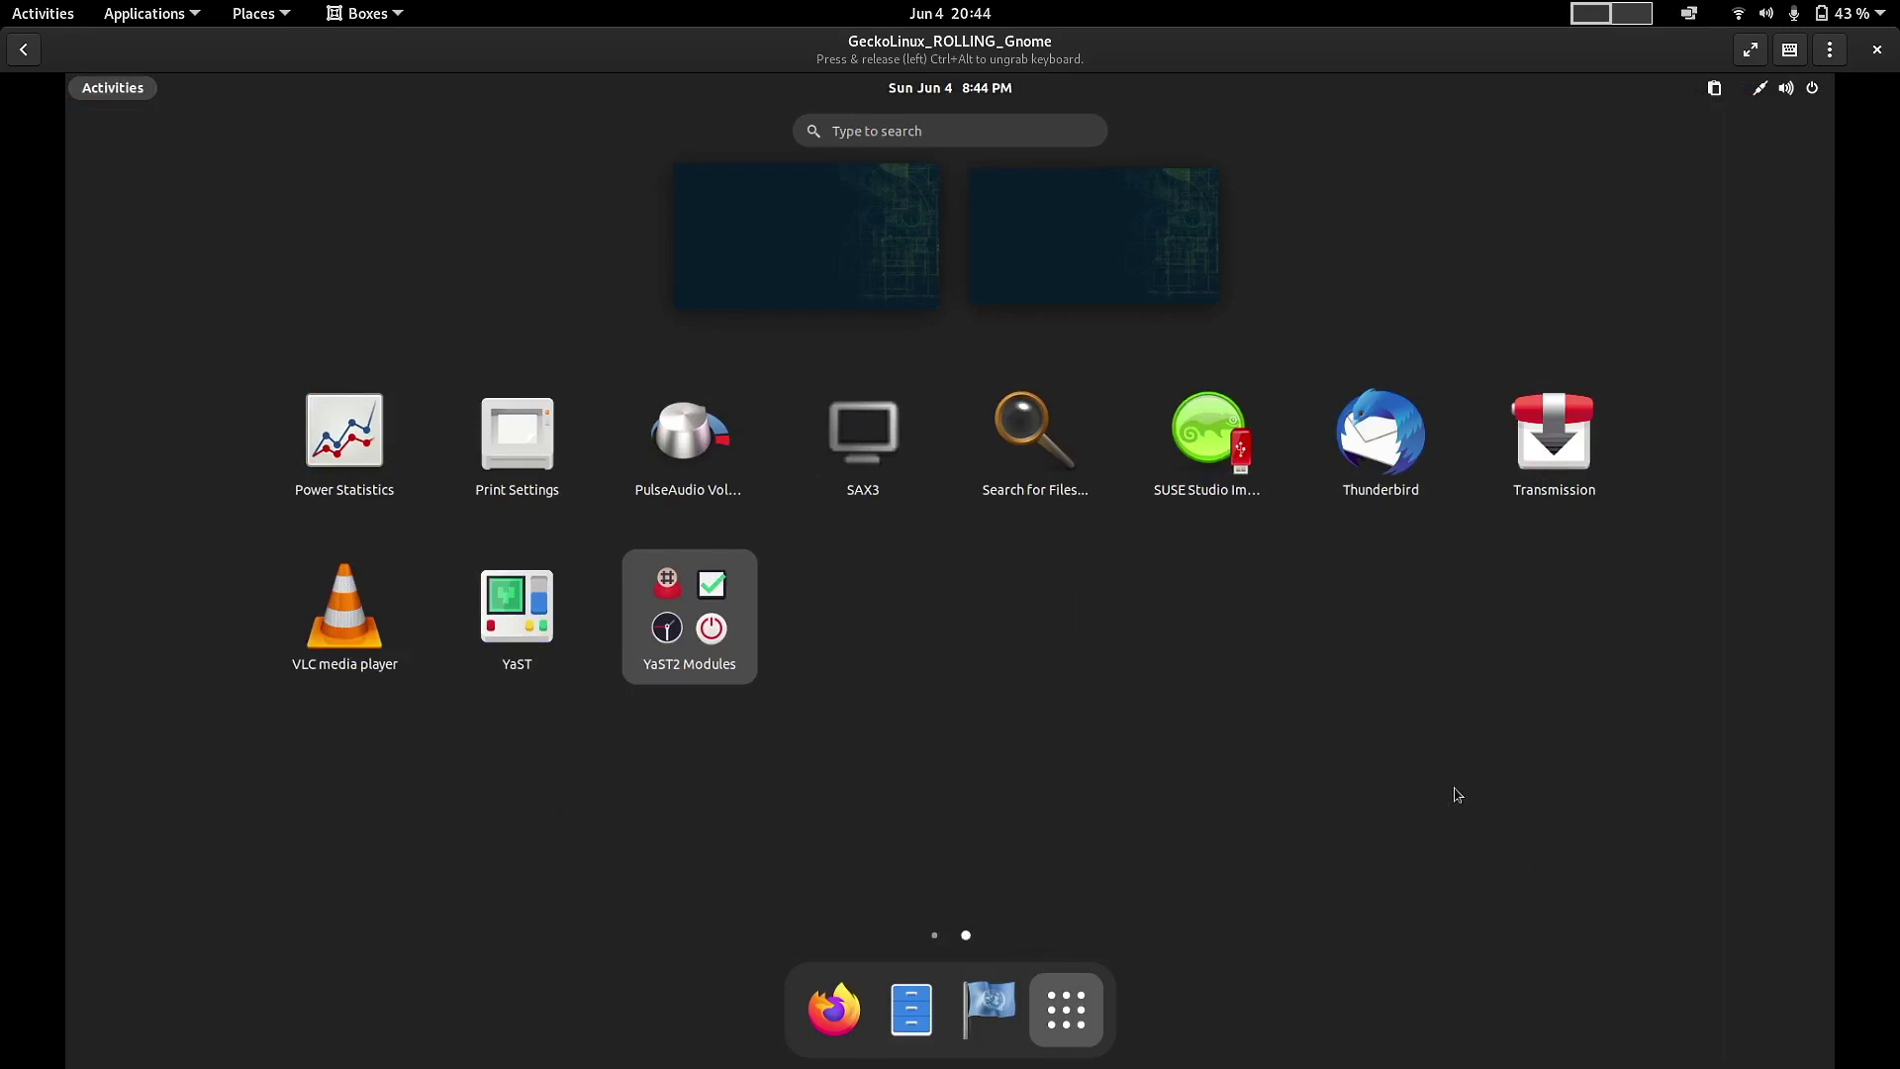
click(690, 616)
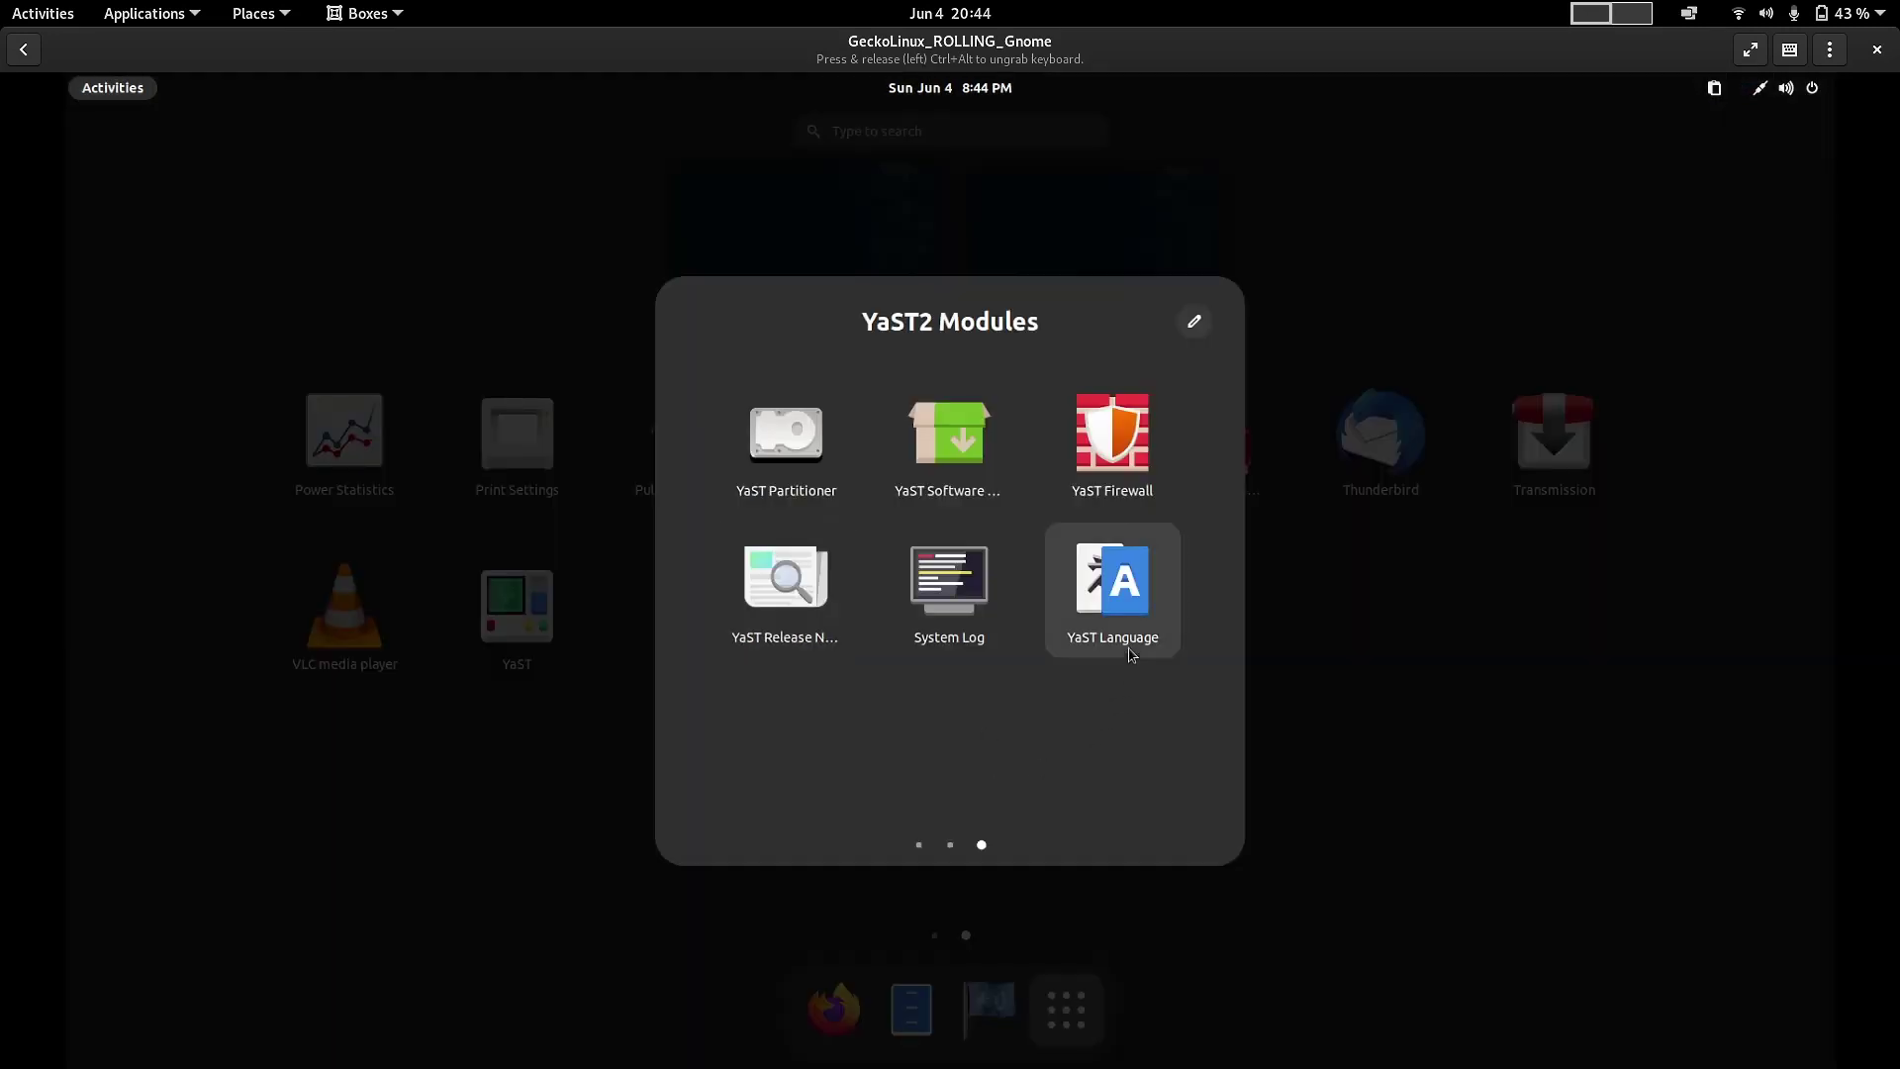
scroll(792, 470, up, 1)
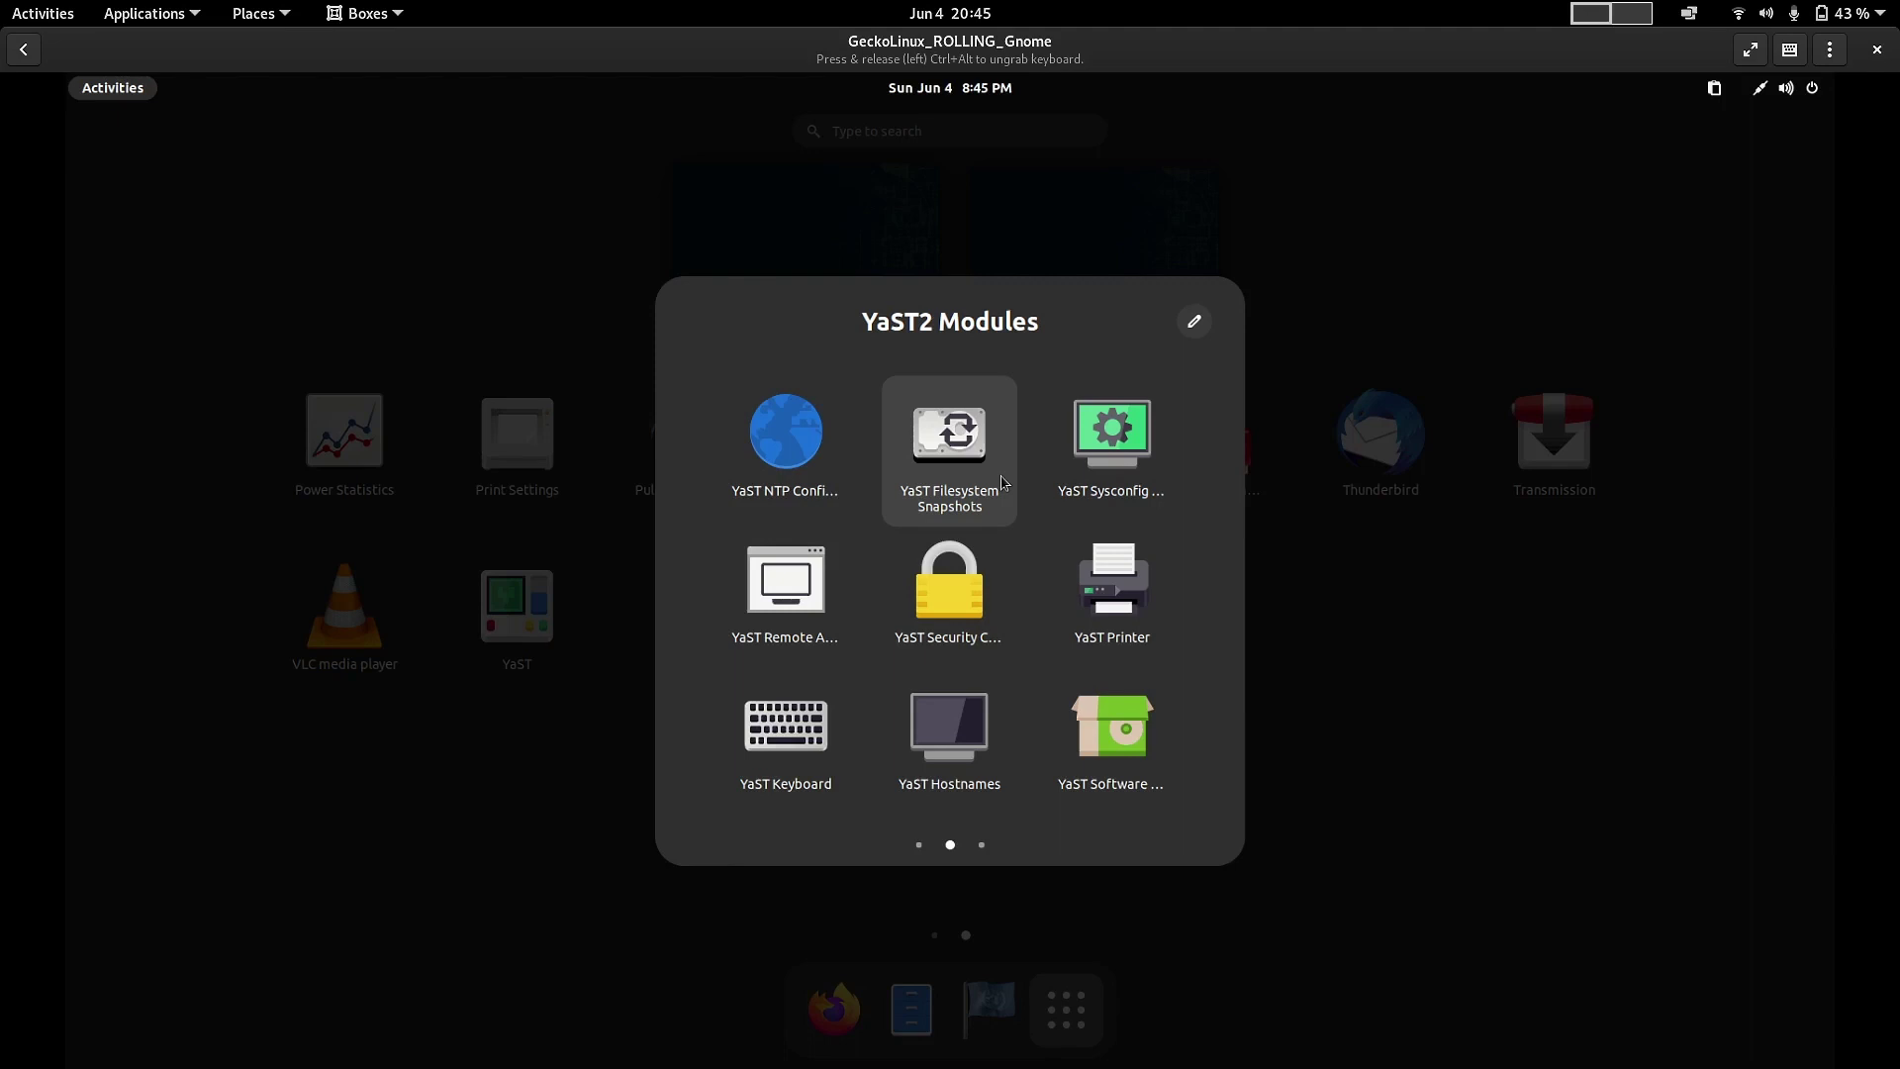
click(1514, 769)
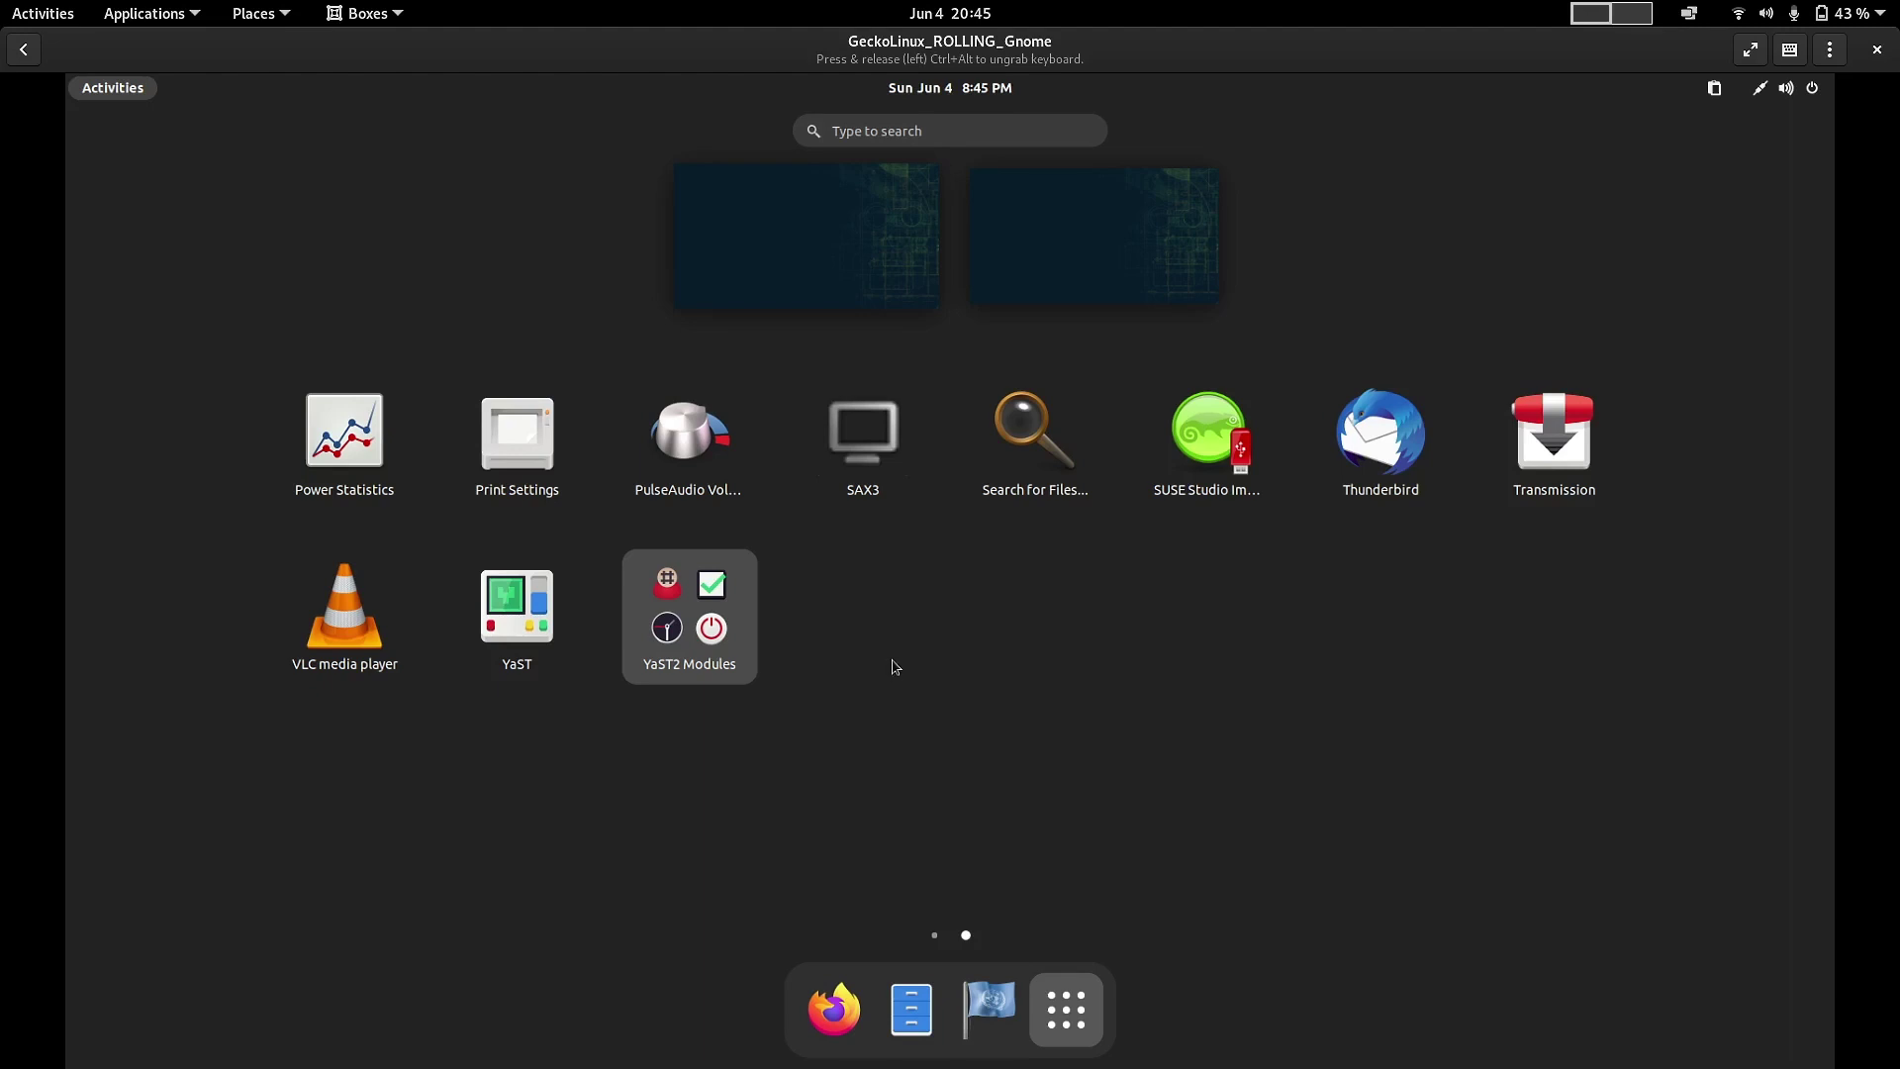
click(933, 937)
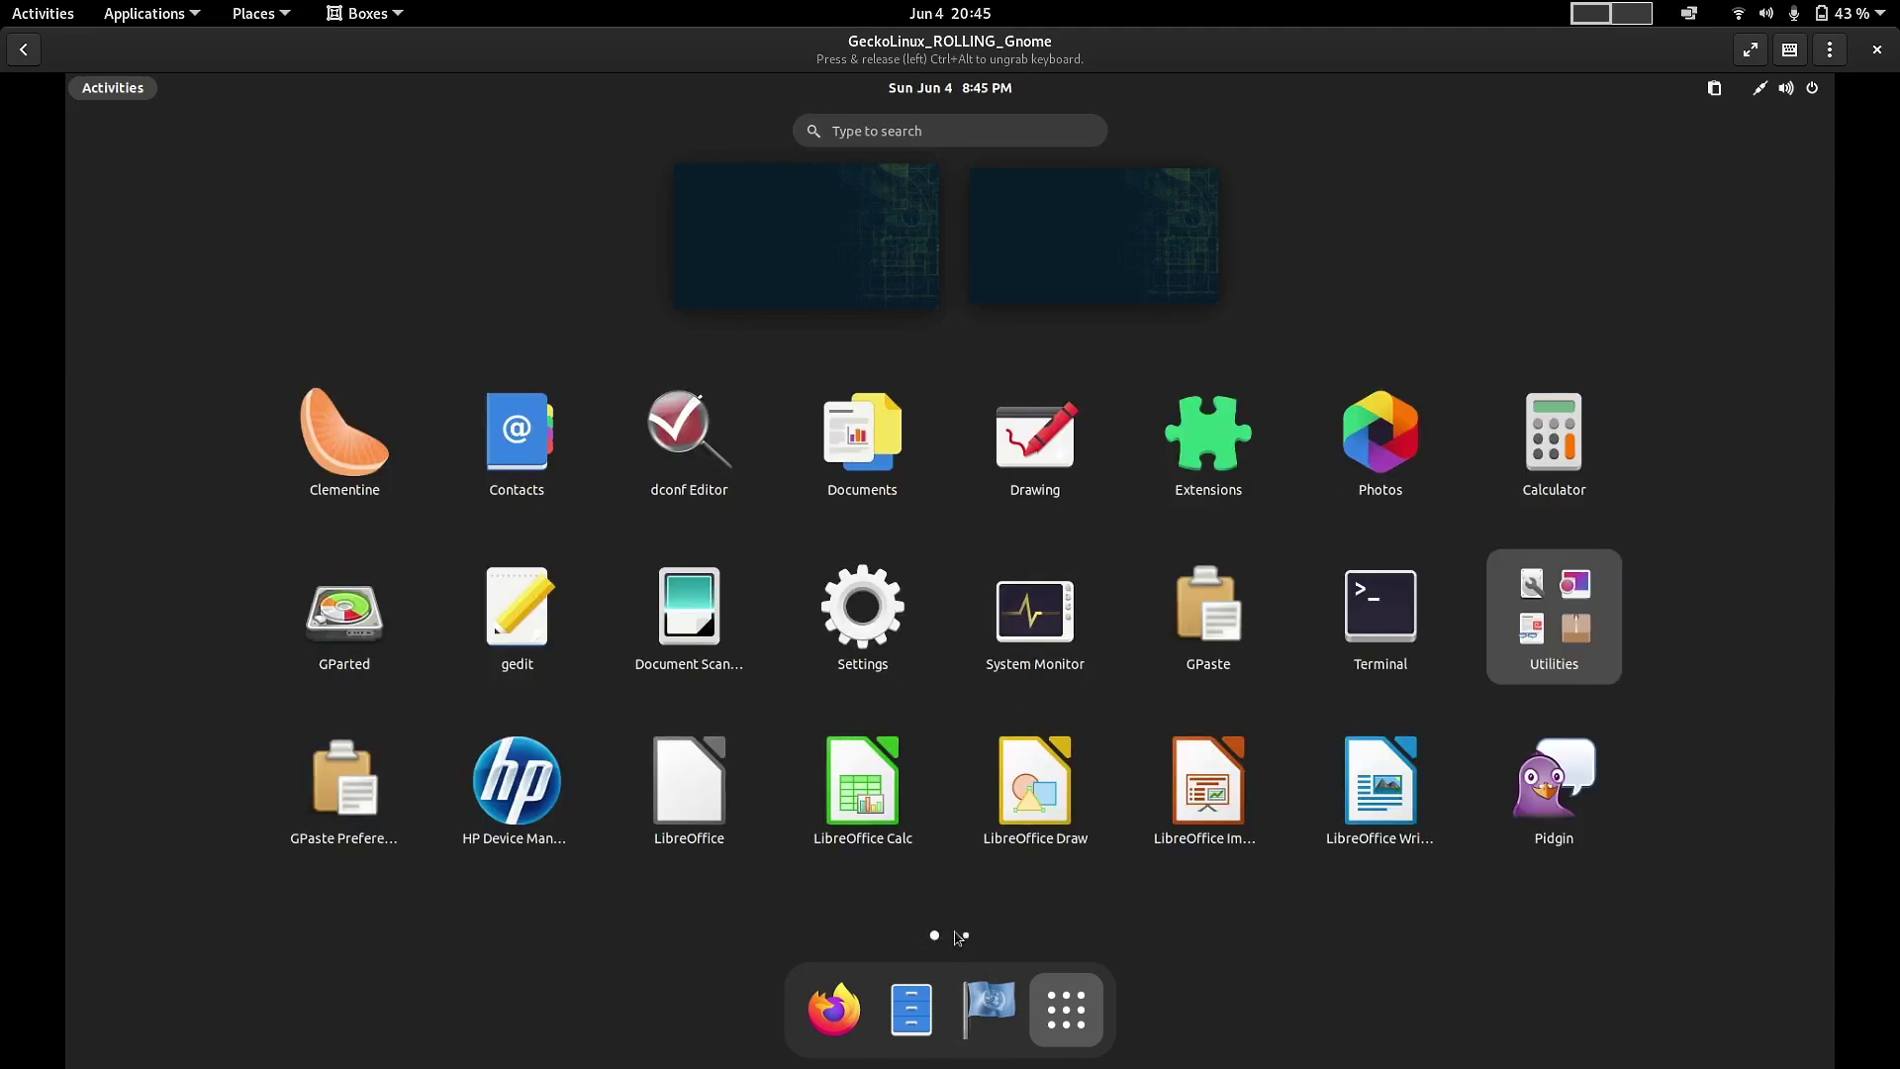